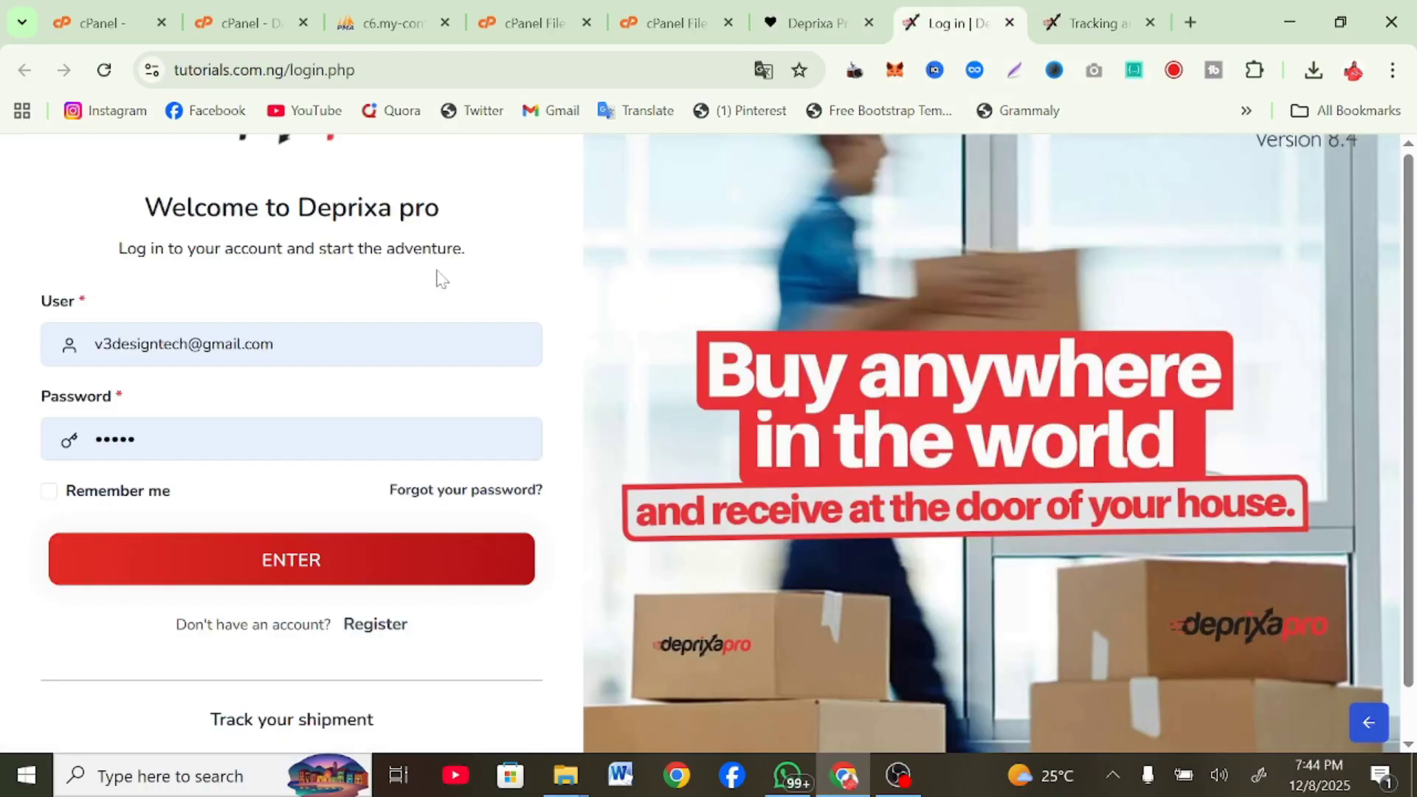
Log in with the admin username and the installer's default password, then return to the dashboard tab
click(280, 344)
key(ctrl+a)
text(admin)
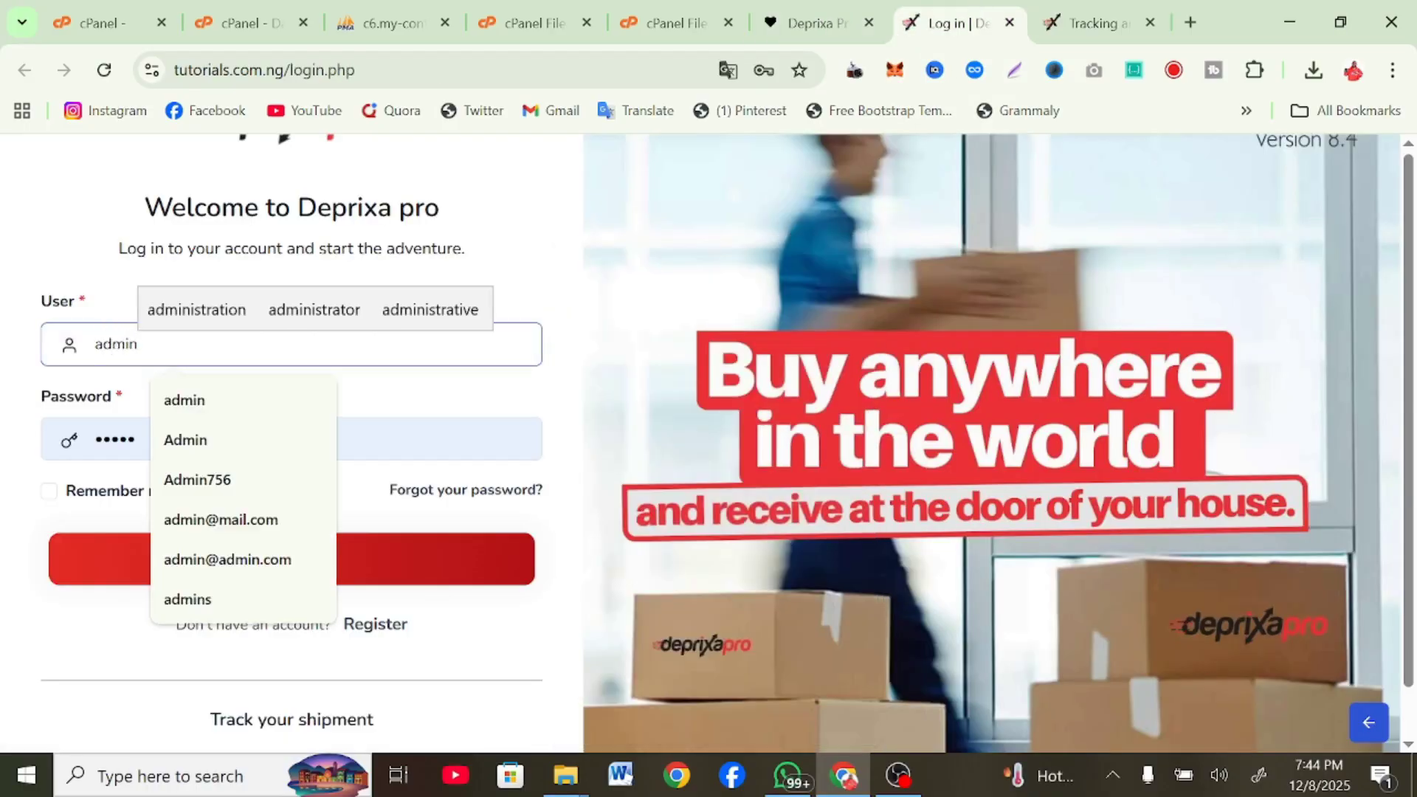
key(Tab)
text(admin)
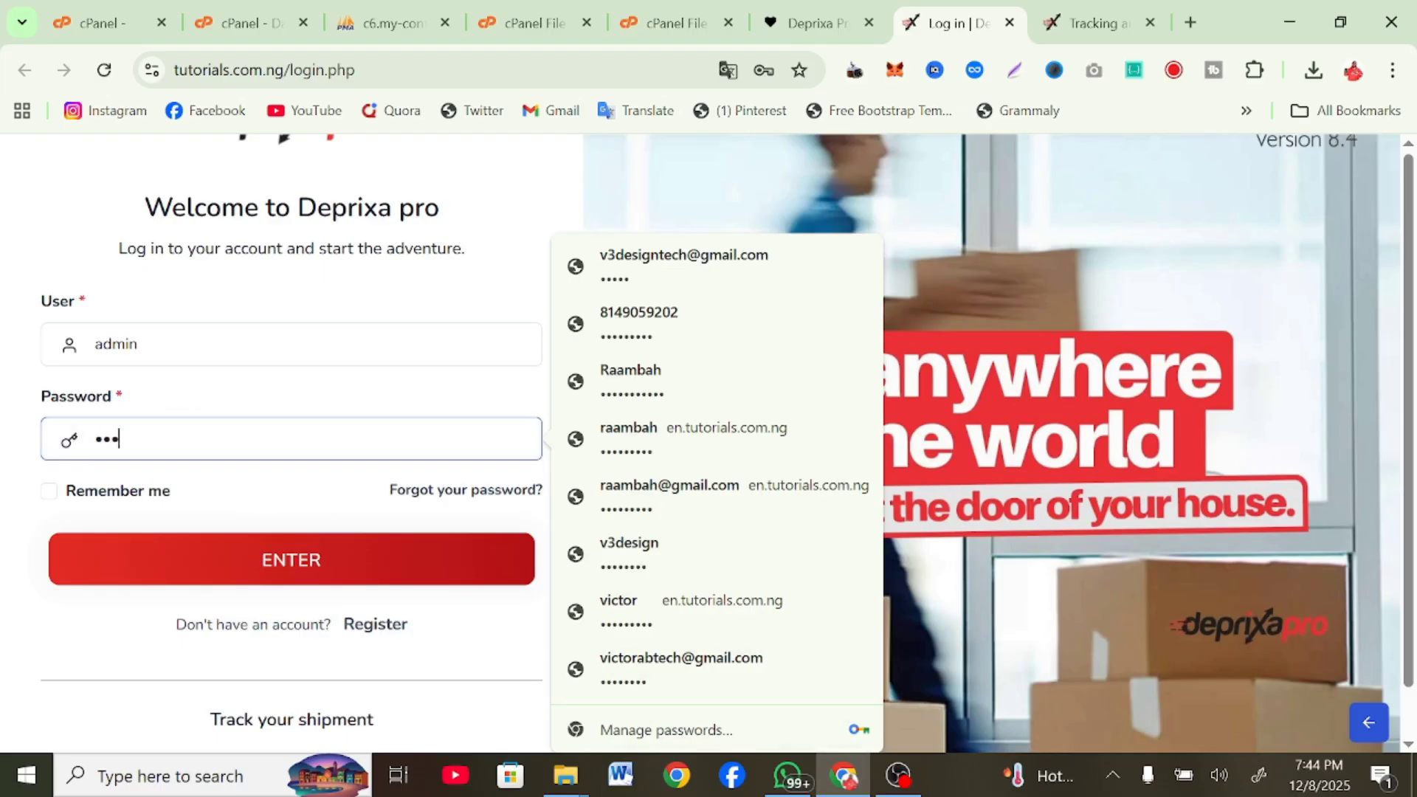
click(180, 550)
click(805, 10)
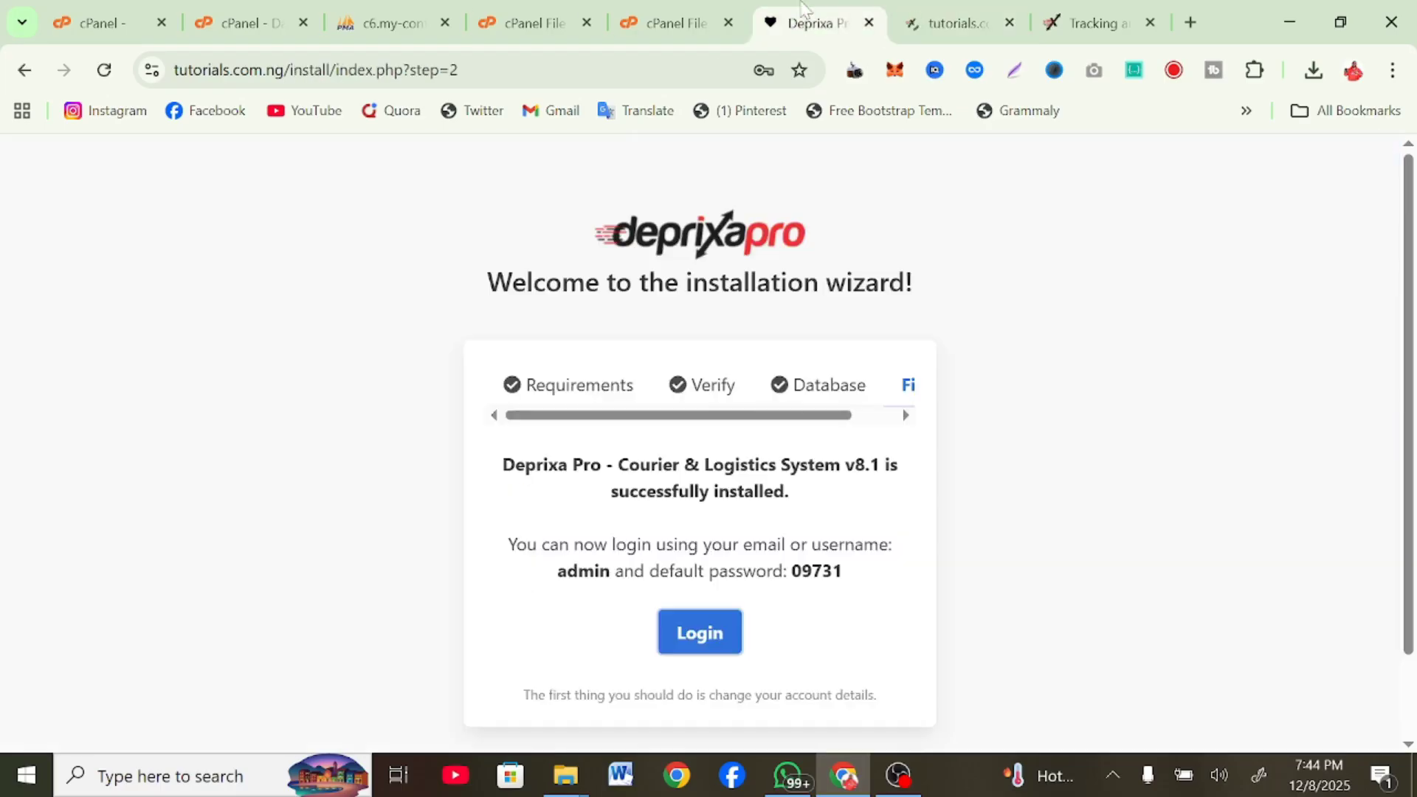
click(909, 17)
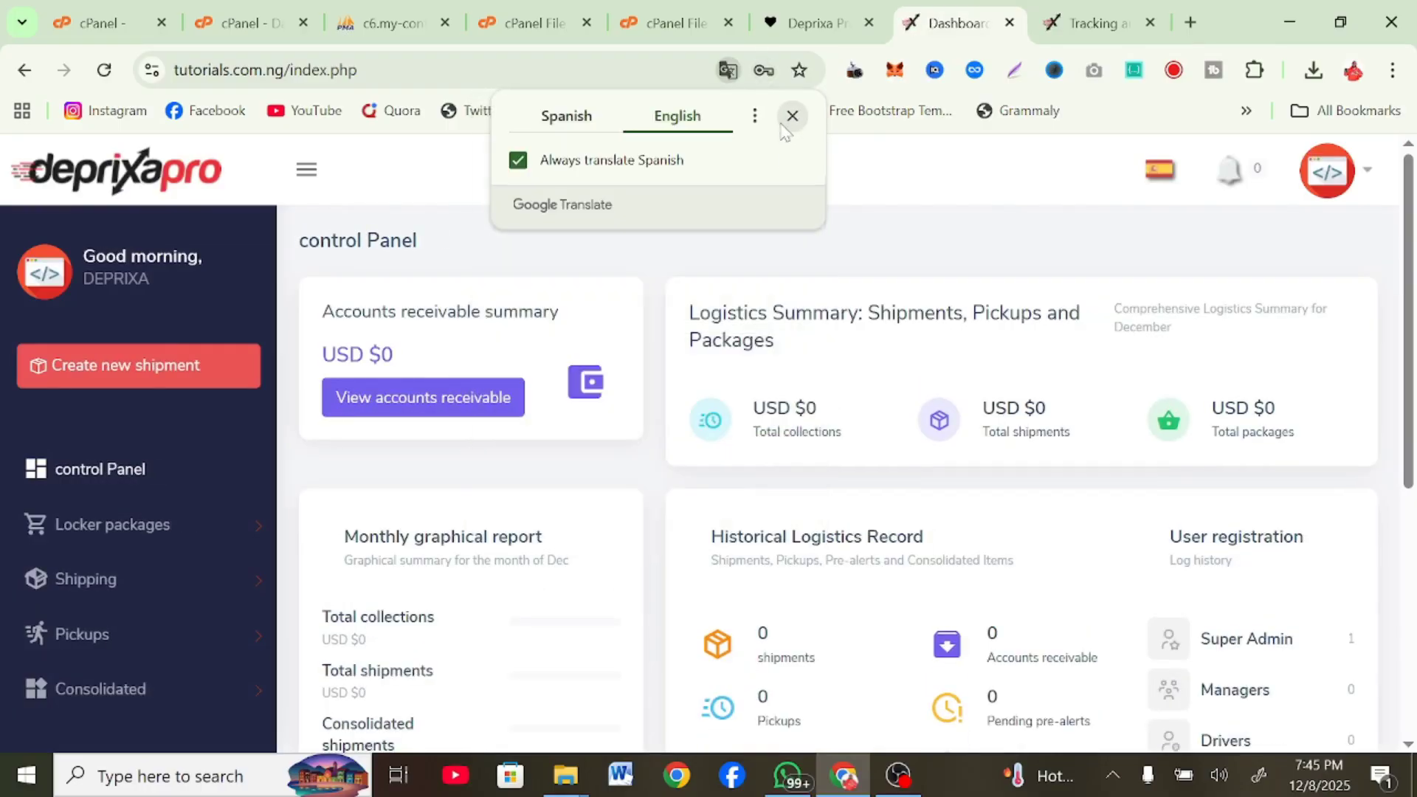
Dismiss the translation offer and open Configuration > General Settings
click(792, 116)
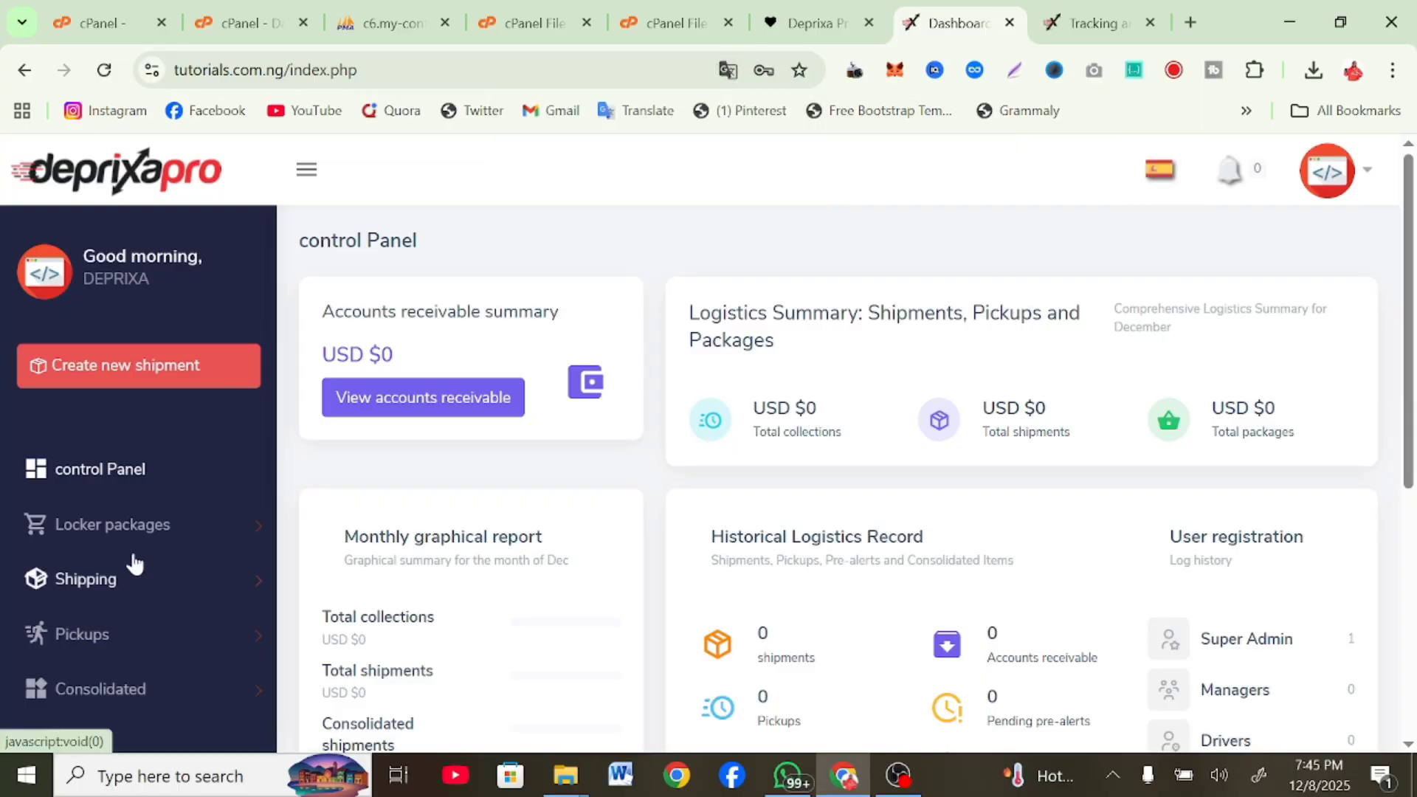
scroll(133, 563, down, 5)
click(166, 659)
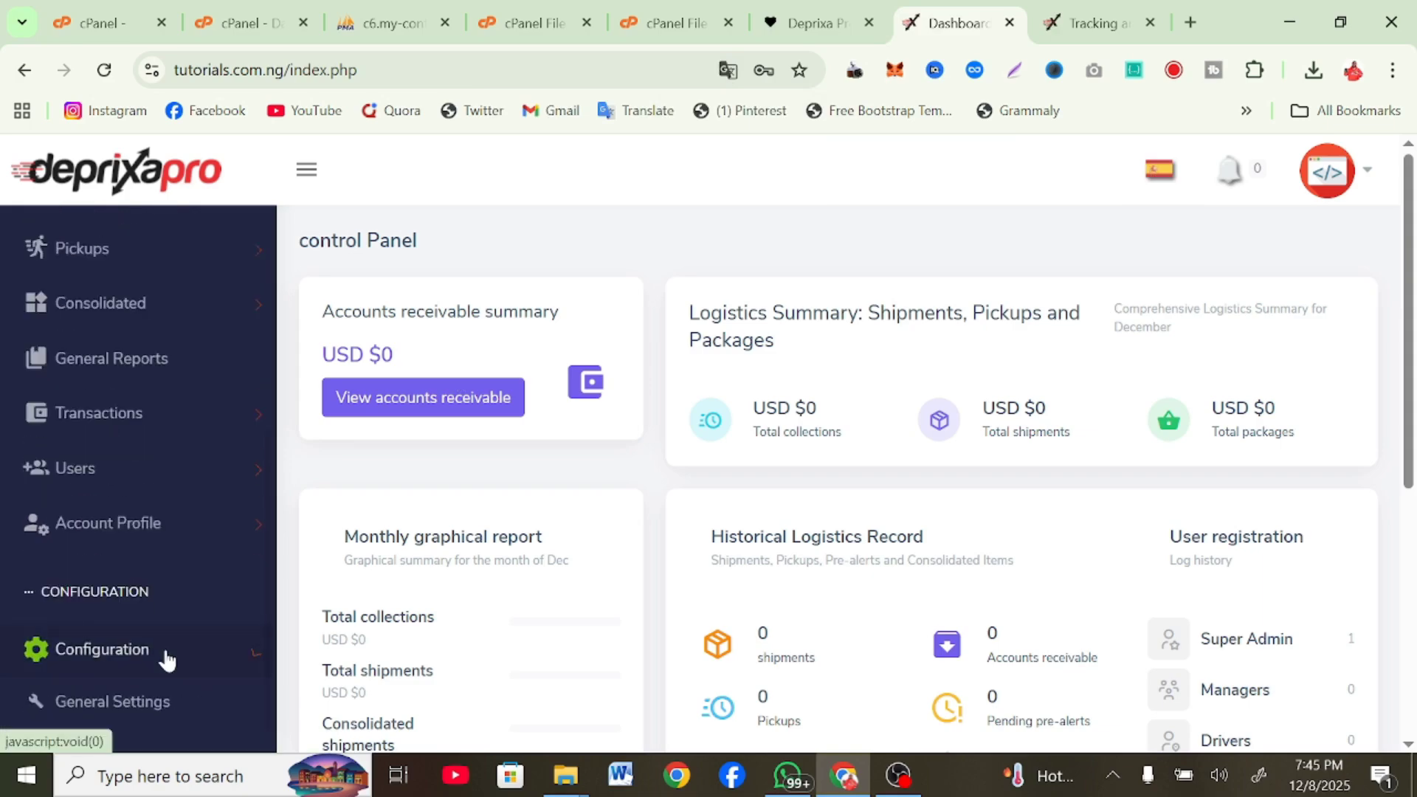
scroll(165, 657, down, 3)
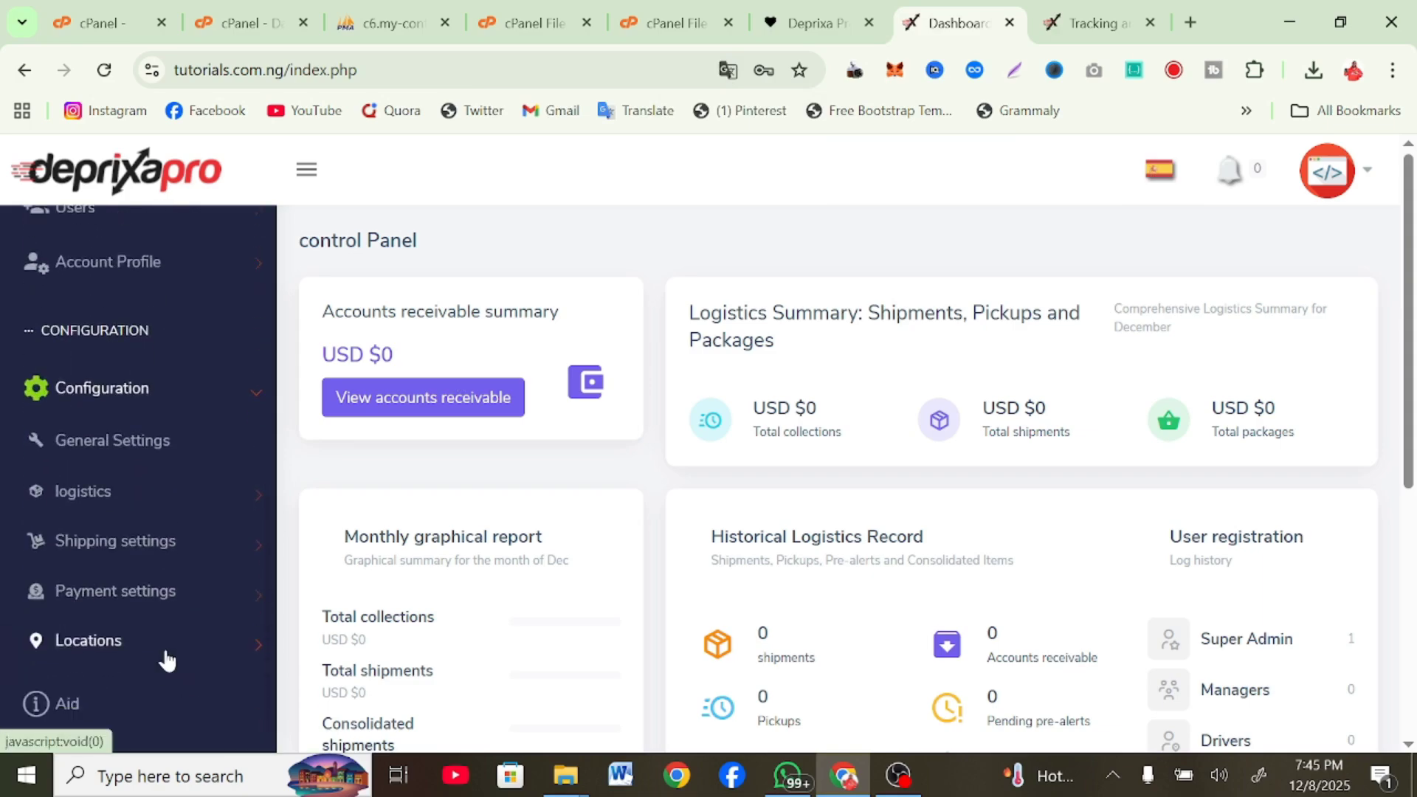
click(110, 454)
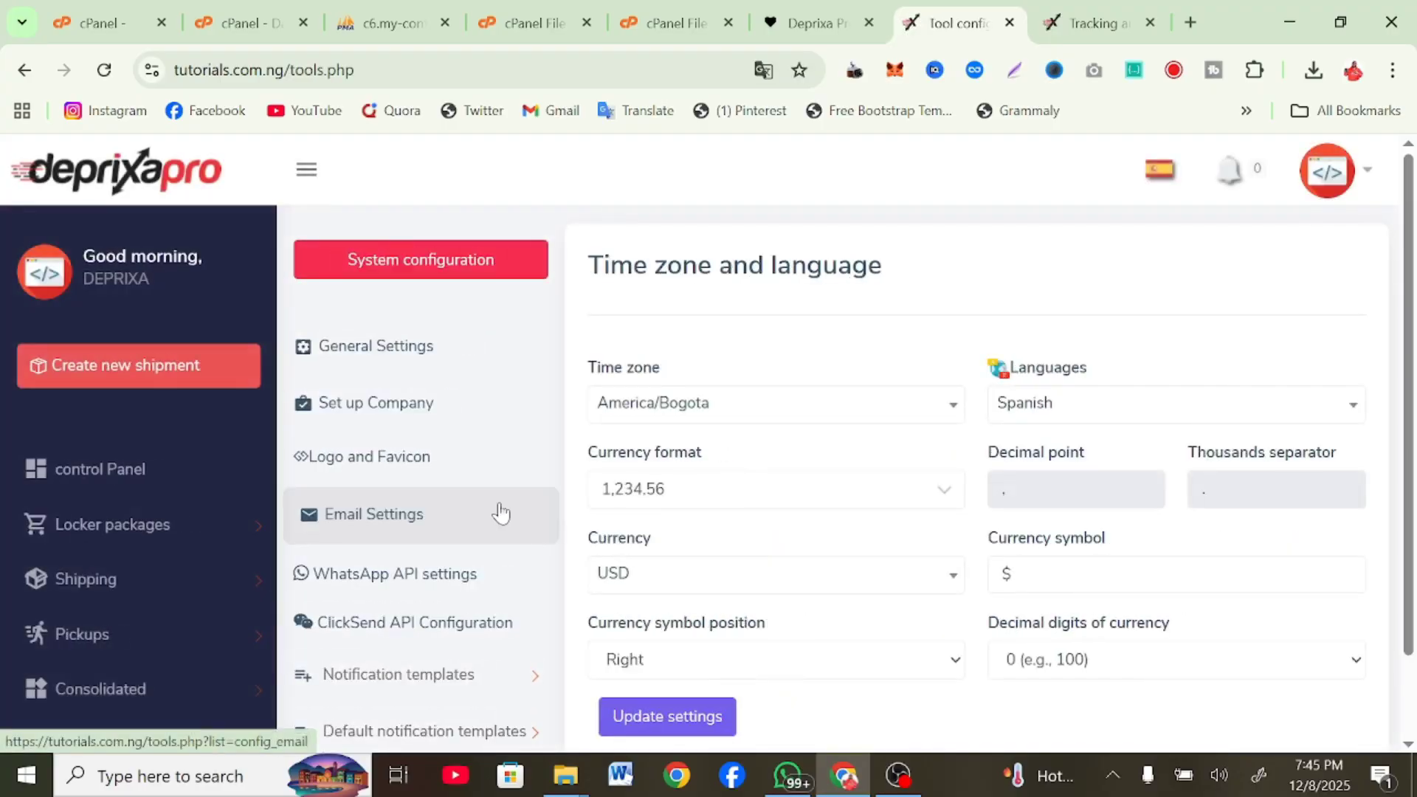
Set the system language to English, save it, and return to the Control Panel
click(1104, 416)
click(1068, 521)
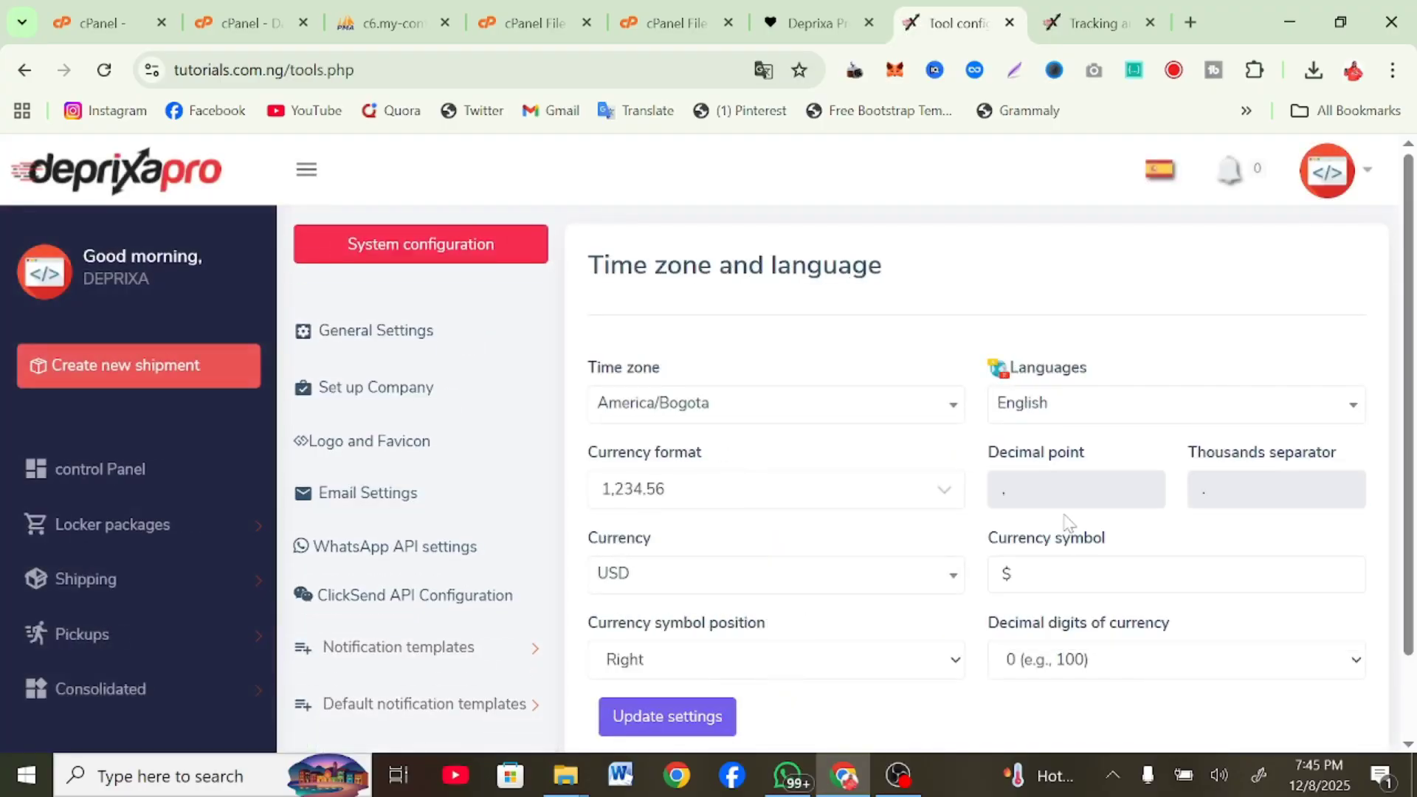
scroll(786, 628, down, 2)
click(697, 617)
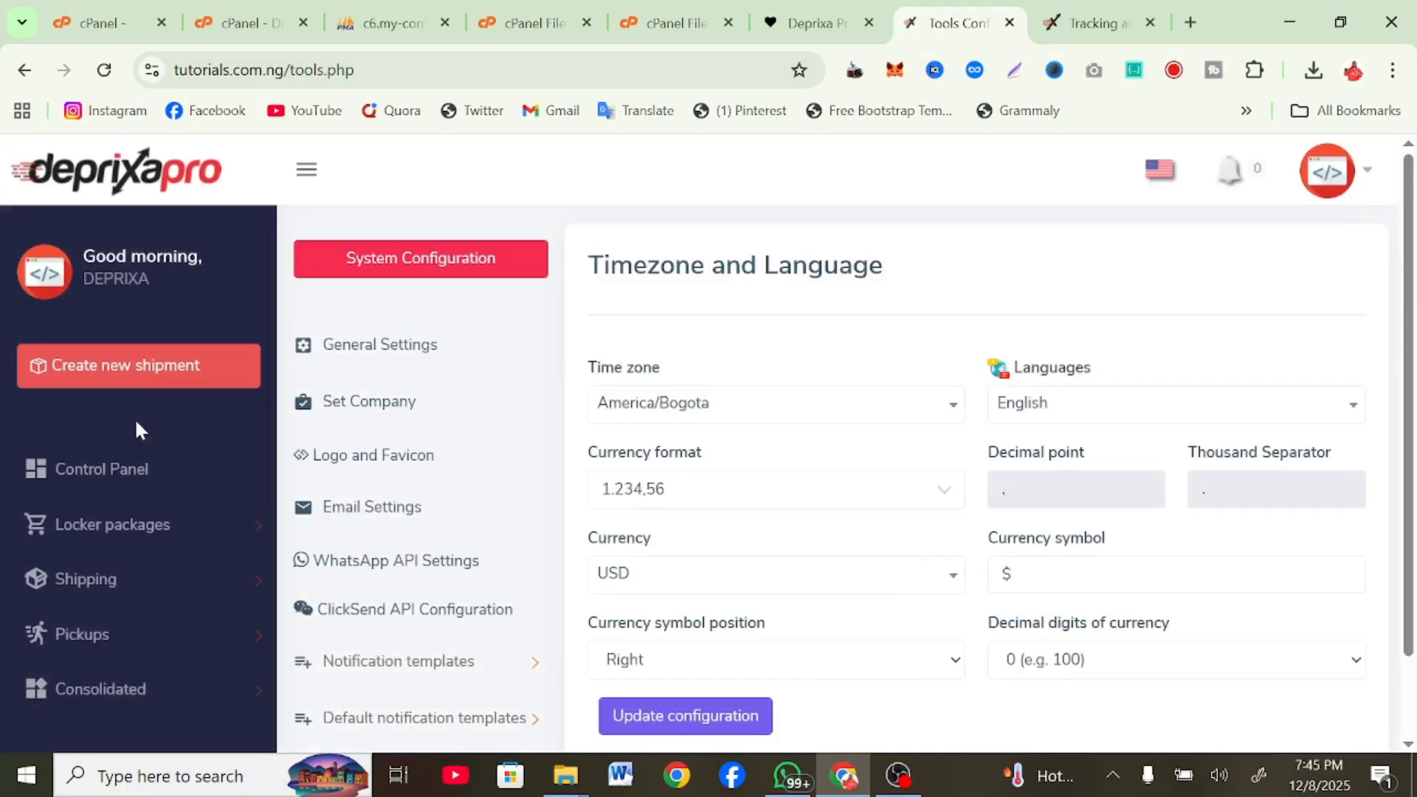
scroll(129, 506, down, 3)
scroll(129, 507, up, 3)
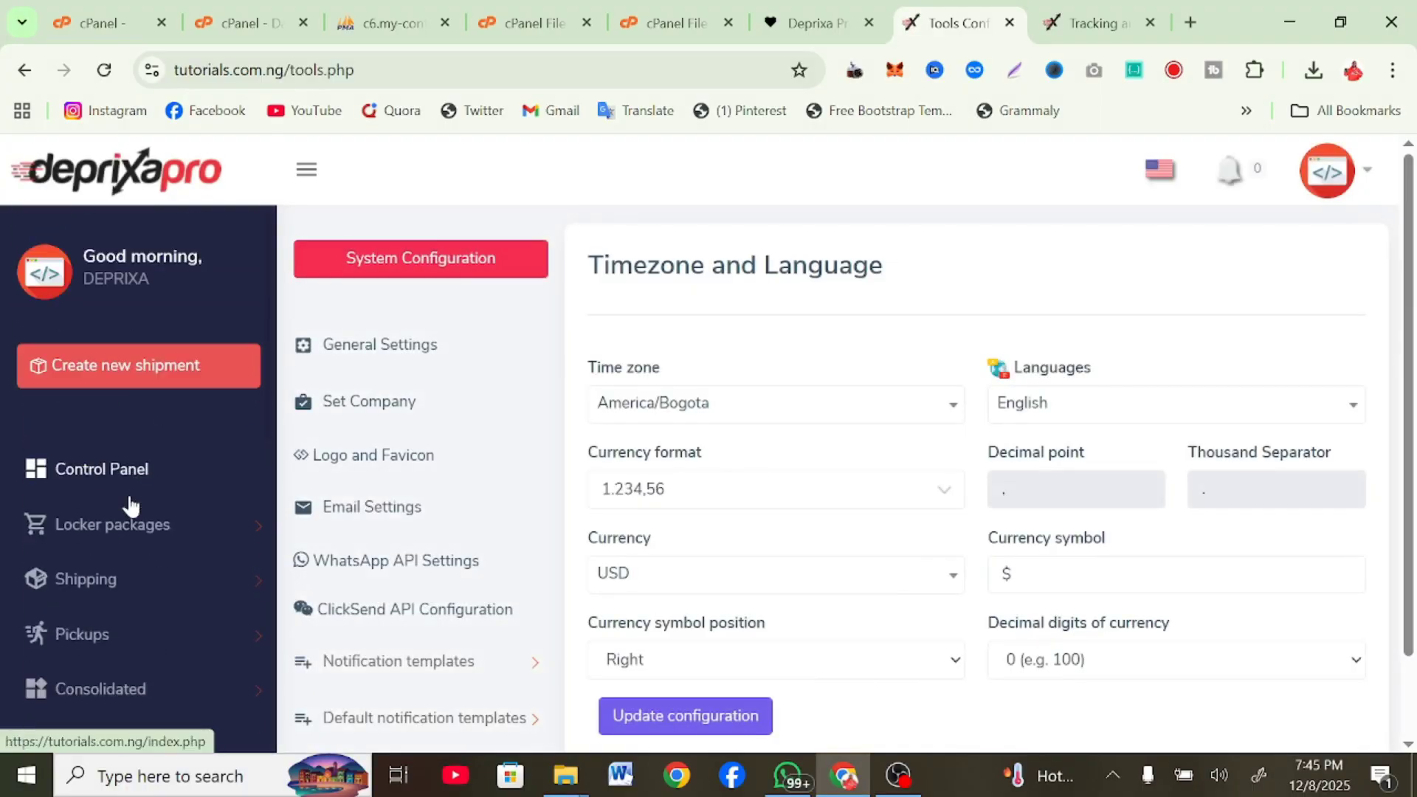
scroll(129, 506, down, 1)
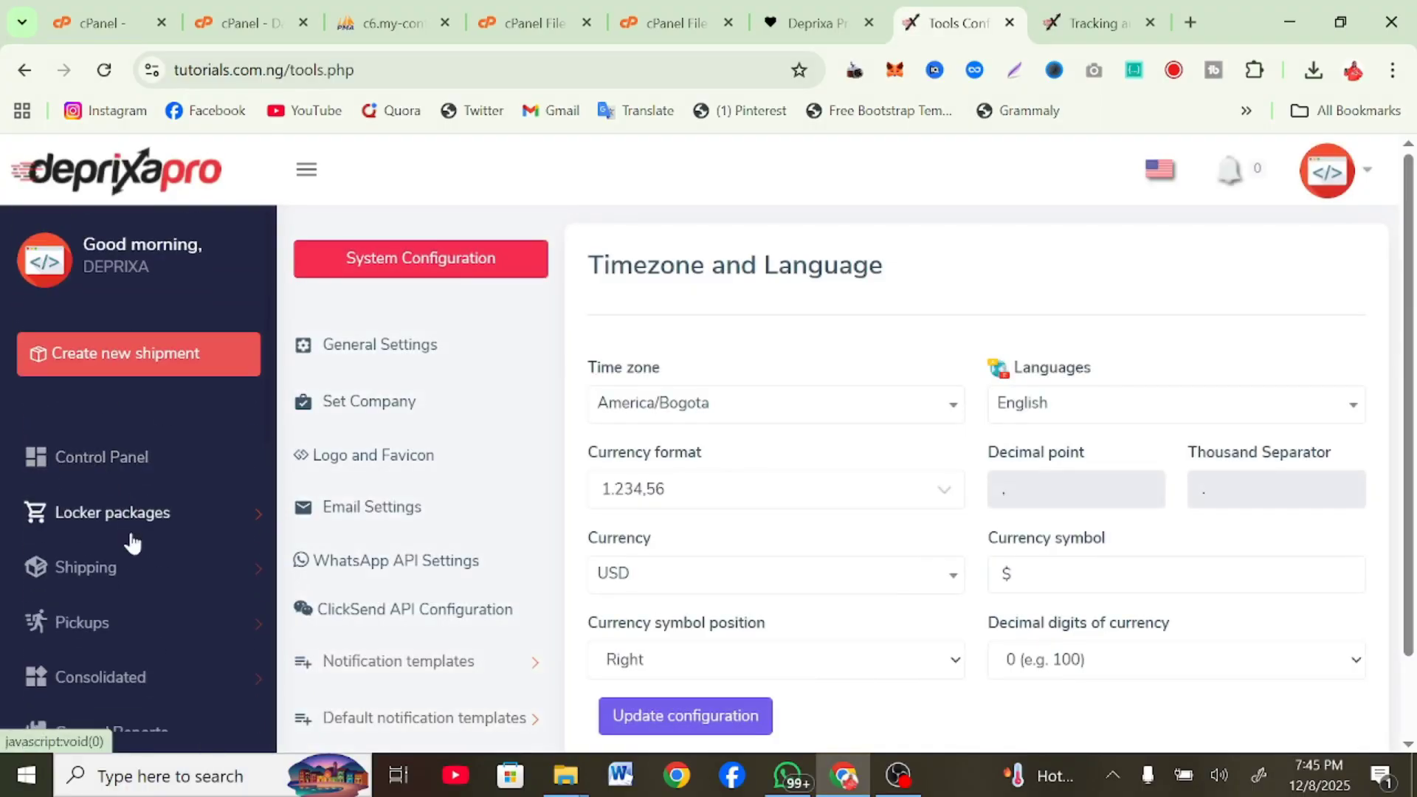
click(95, 466)
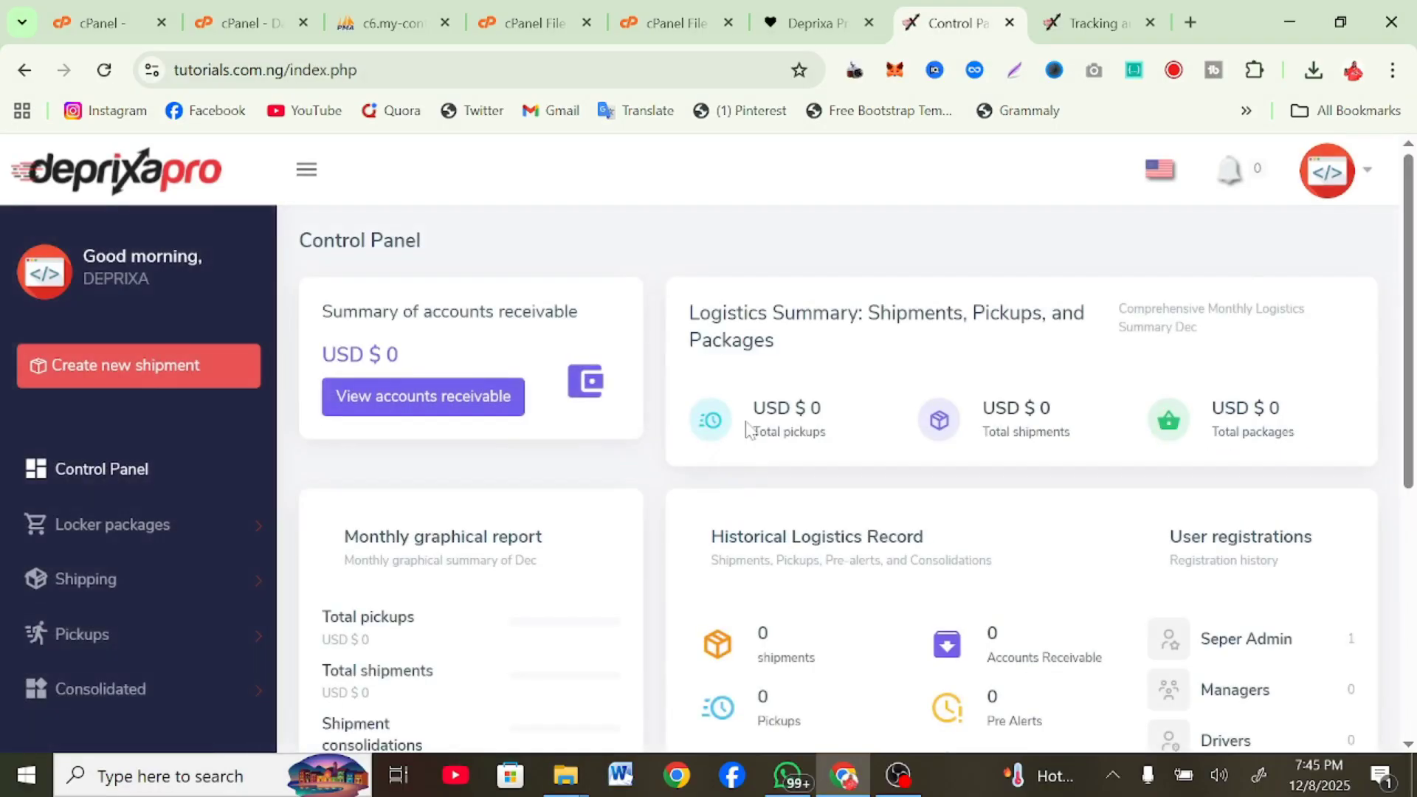
Open the Packages Control Panel under Locker packages
scroll(747, 428, down, 6)
scroll(746, 431, up, 6)
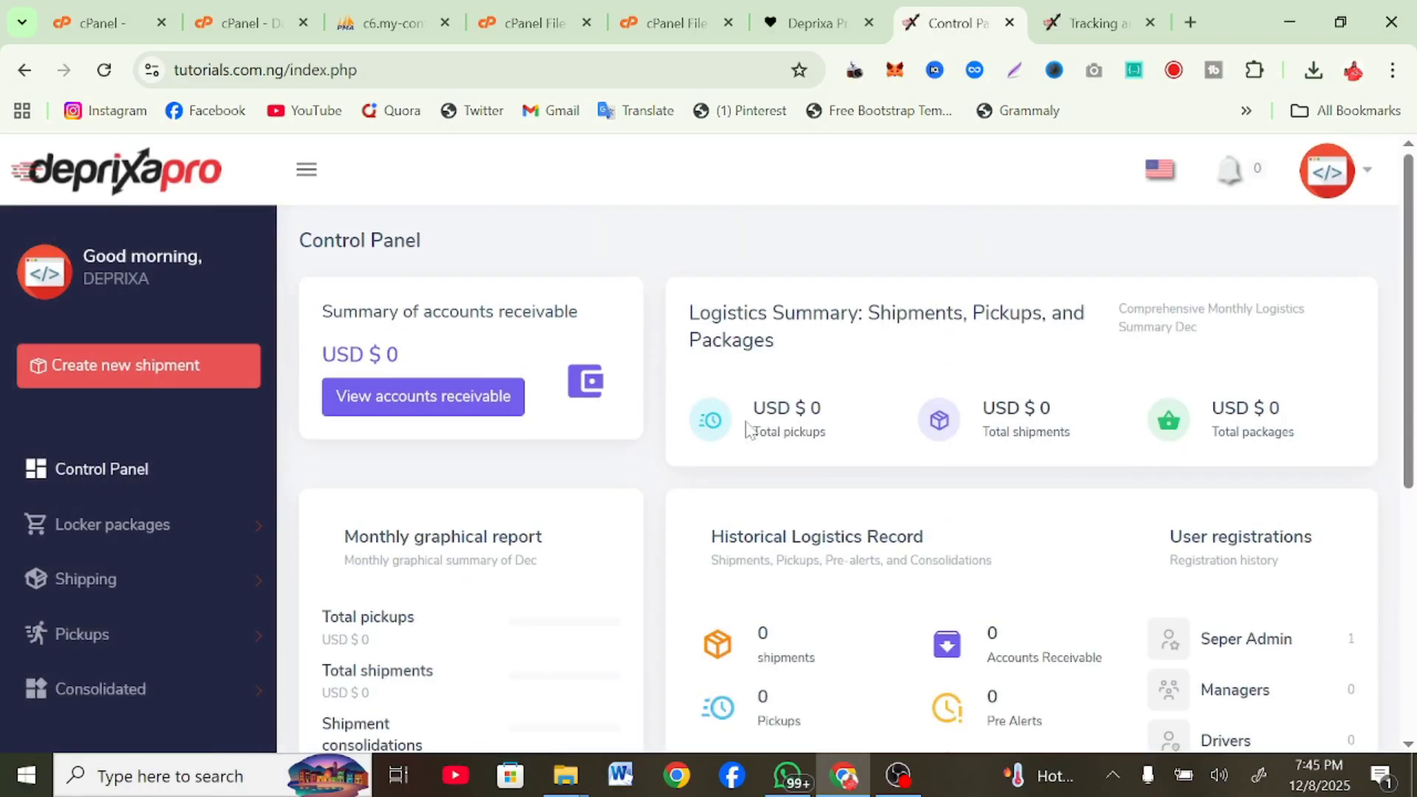
click(219, 530)
click(88, 583)
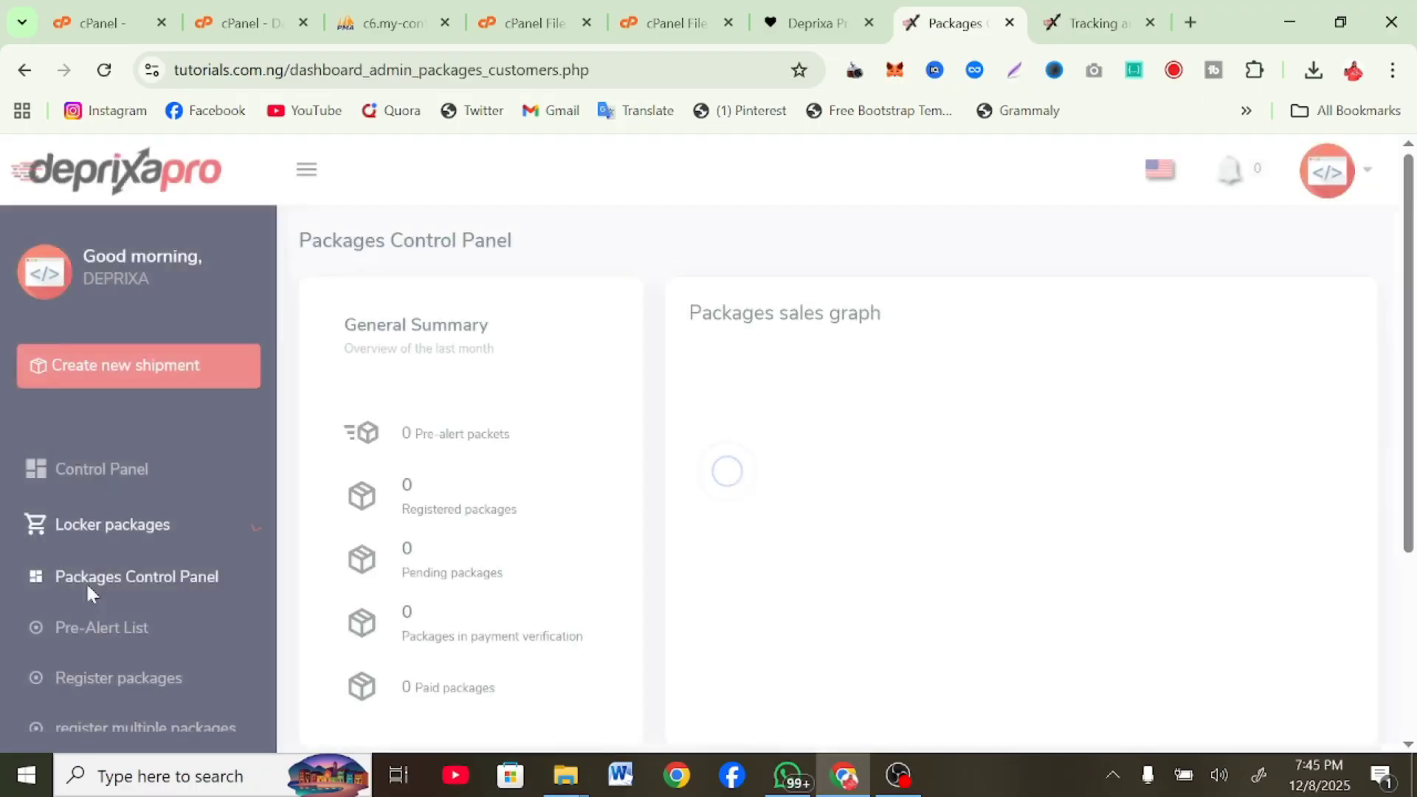
Open the Shipping Control Panel
scroll(115, 622, down, 3)
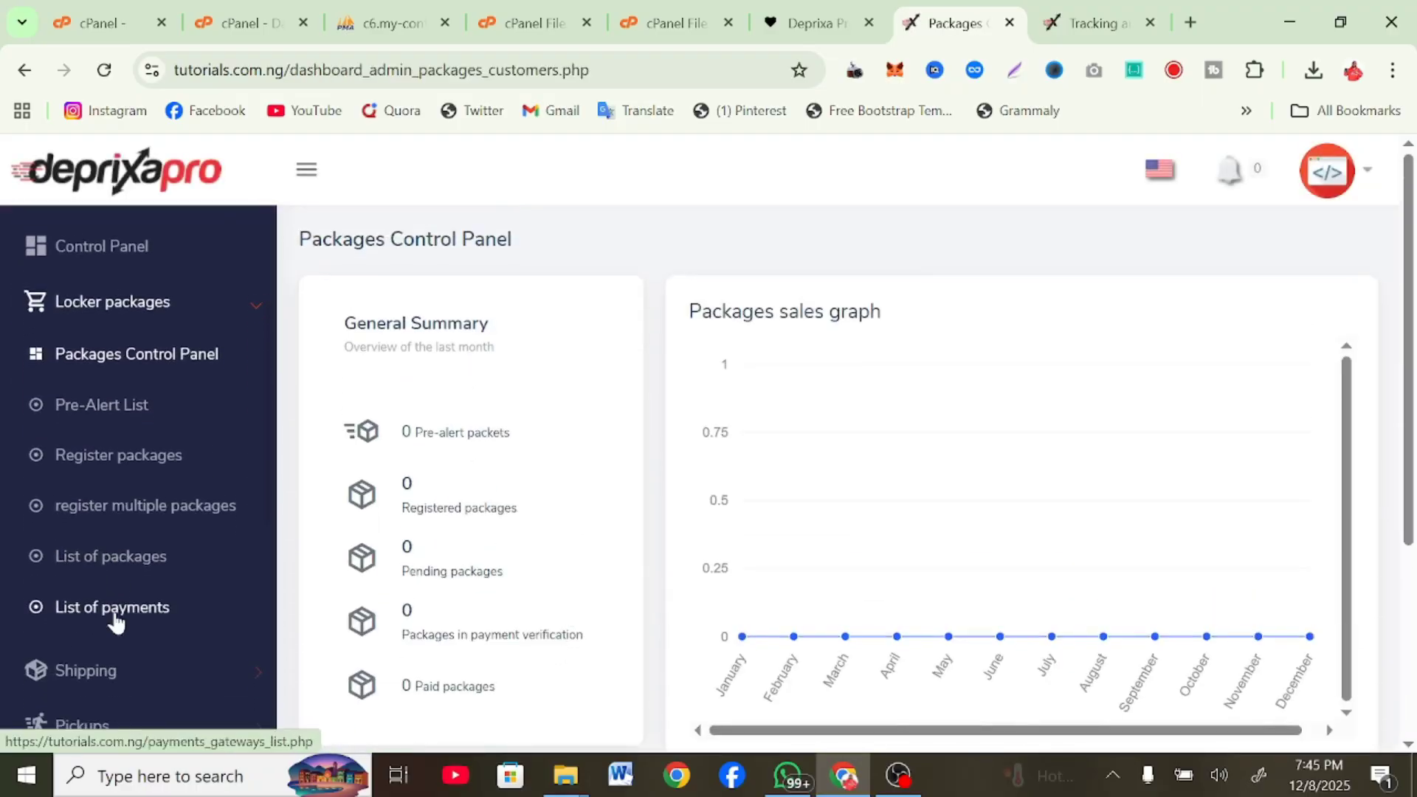
scroll(117, 601, down, 2)
click(116, 536)
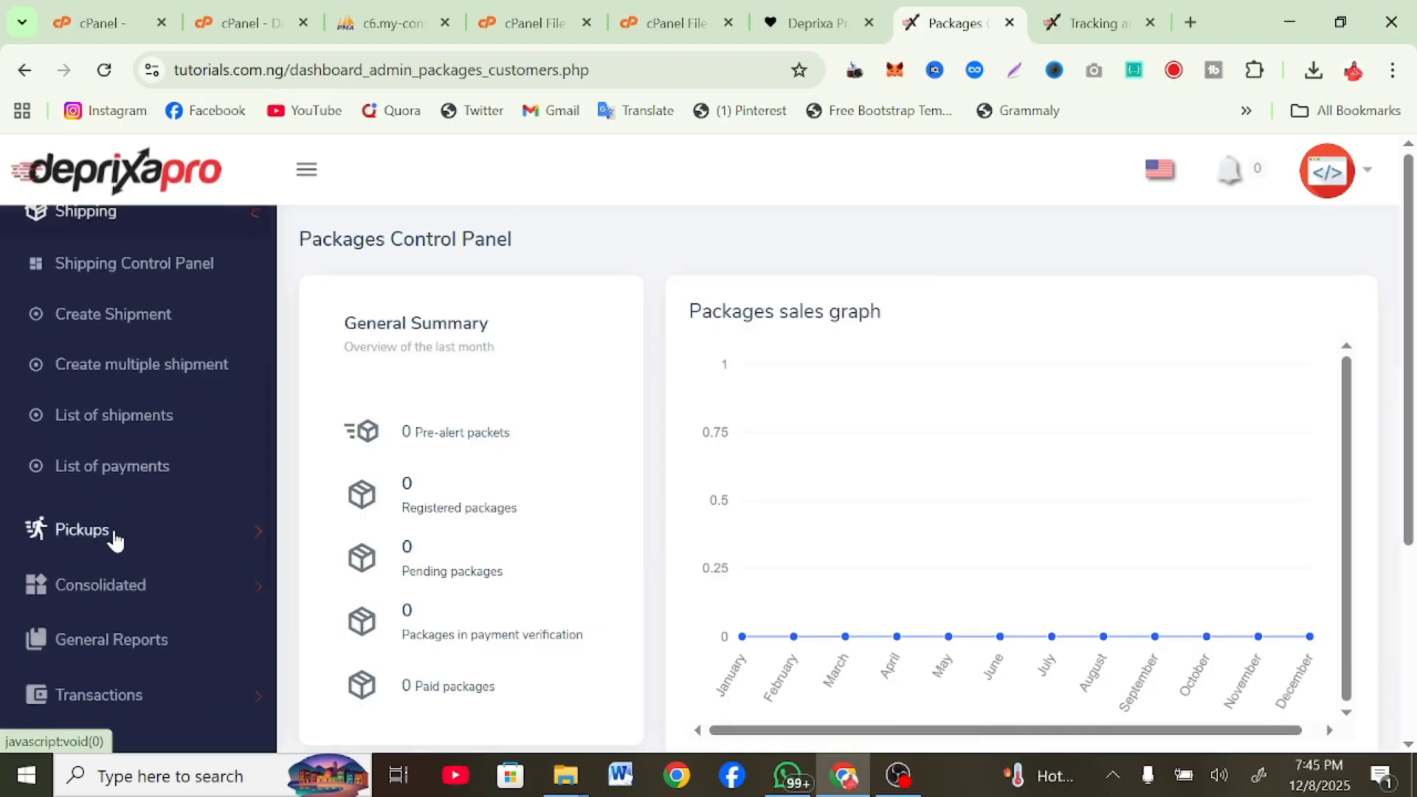
scroll(104, 544, up, 4)
click(126, 450)
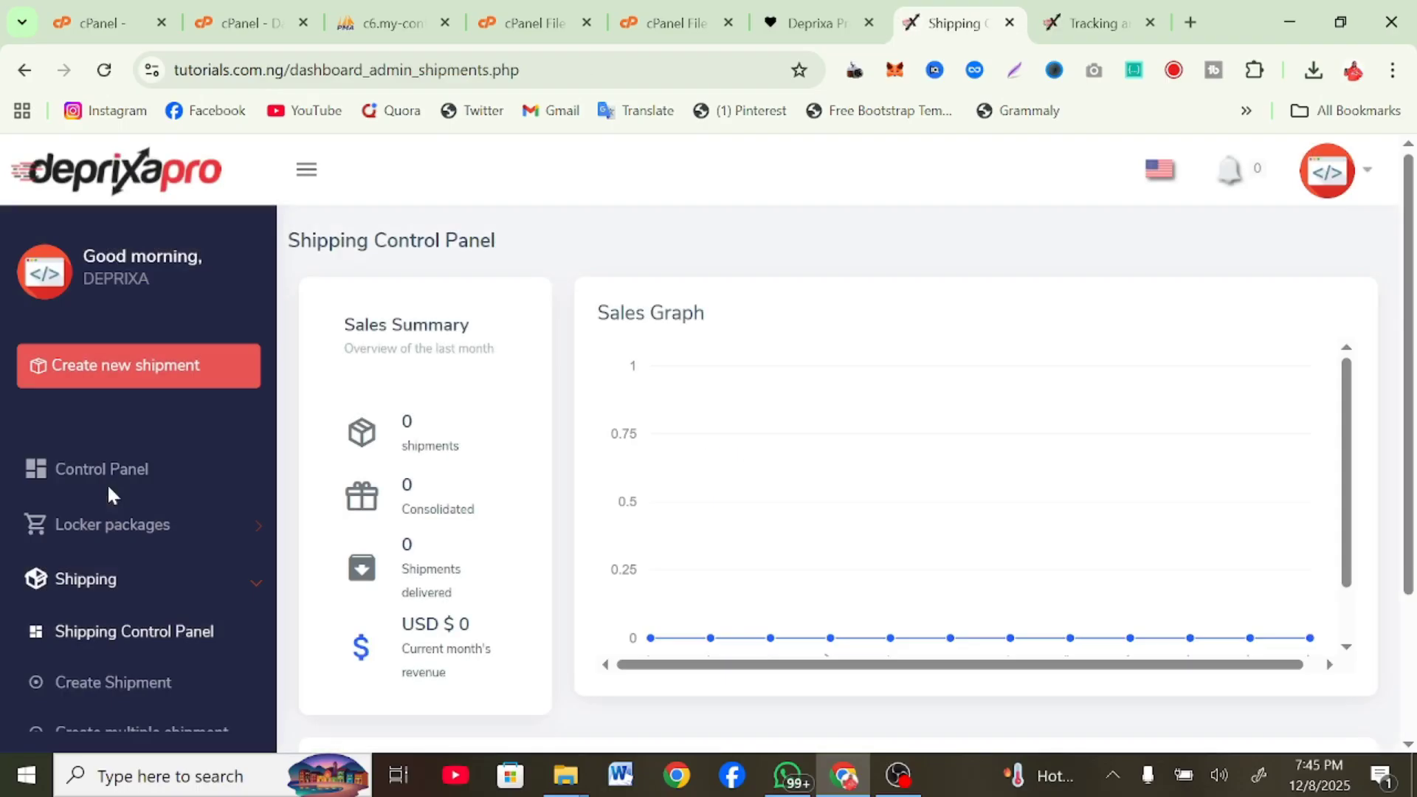
Review the Create Shipment form from top to bottom
scroll(70, 576, down, 3)
click(53, 487)
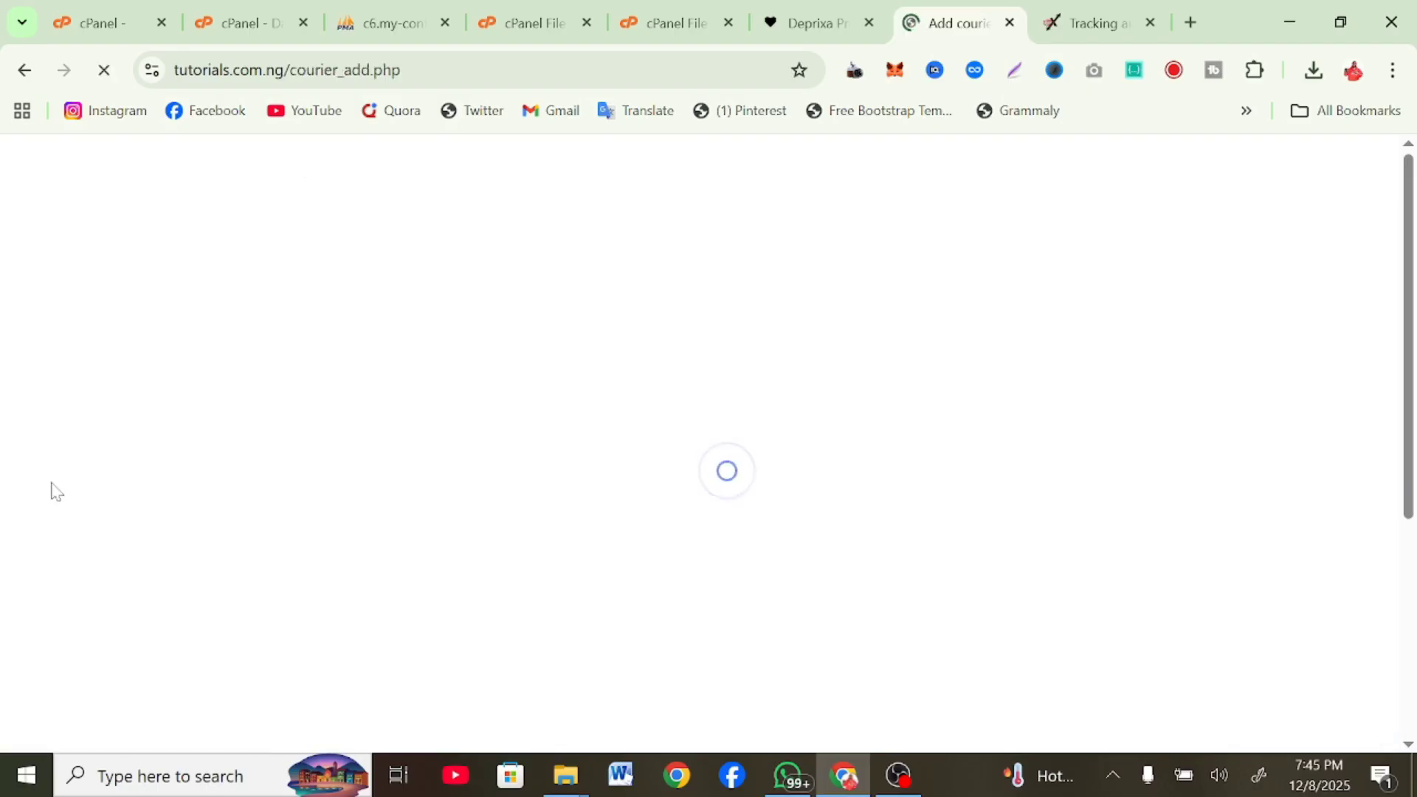
scroll(493, 546, down, 1)
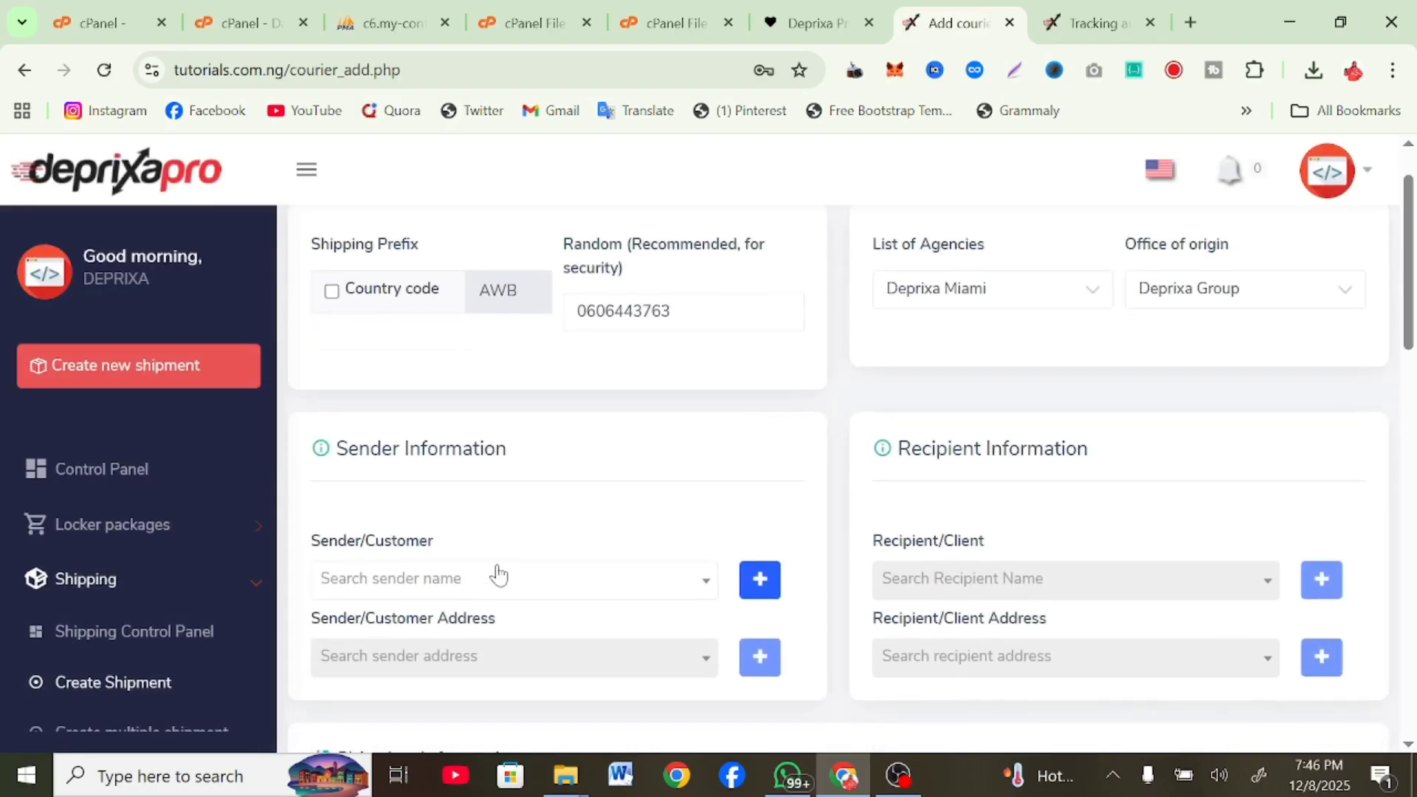
scroll(1028, 460, down, 12)
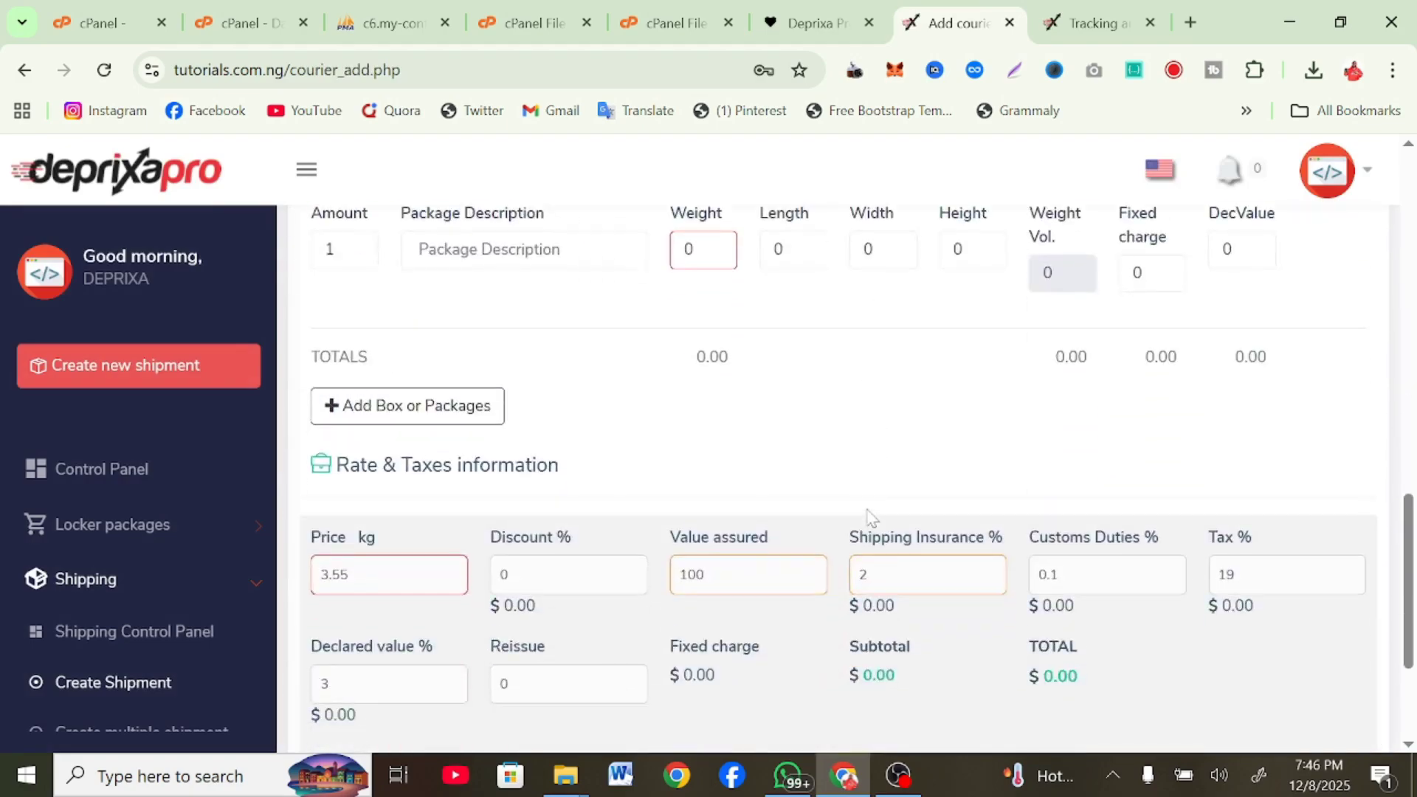
scroll(869, 516, down, 3)
scroll(868, 516, up, 2)
scroll(868, 516, down, 2)
scroll(179, 579, down, 5)
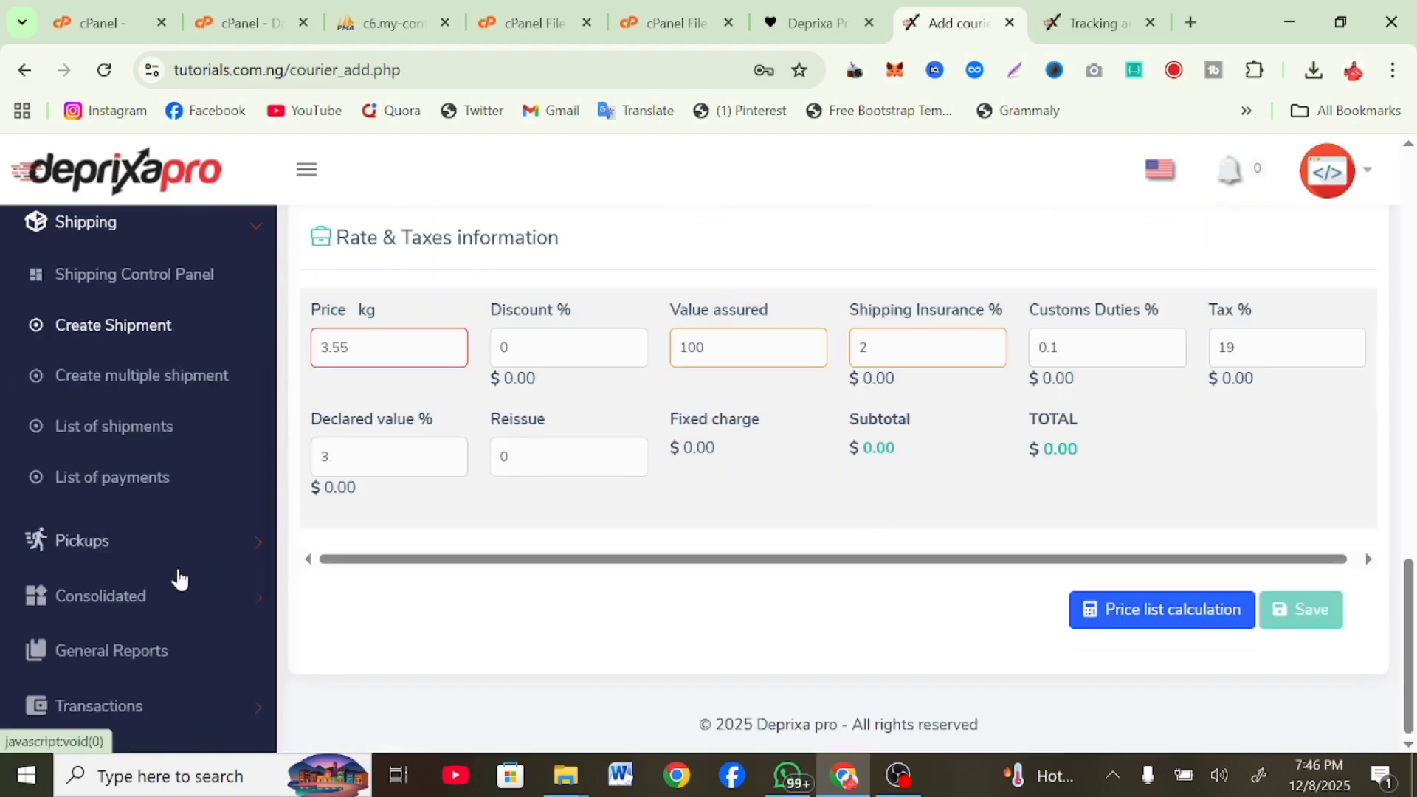
Expand the Pickups, Consolidated, Users and Settings sections and open General Settings
click(109, 487)
scroll(92, 532, up, 3)
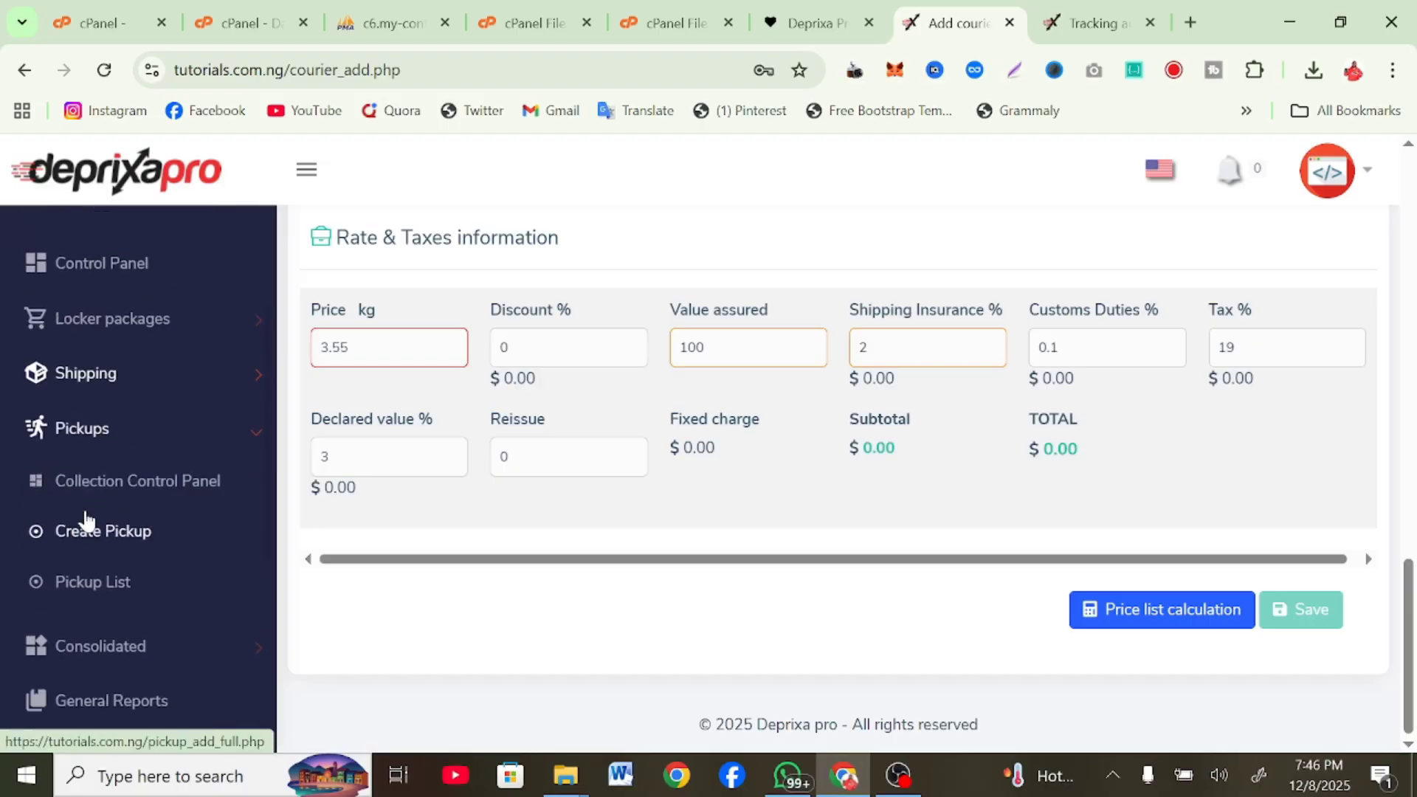
scroll(88, 583, down, 3)
click(112, 480)
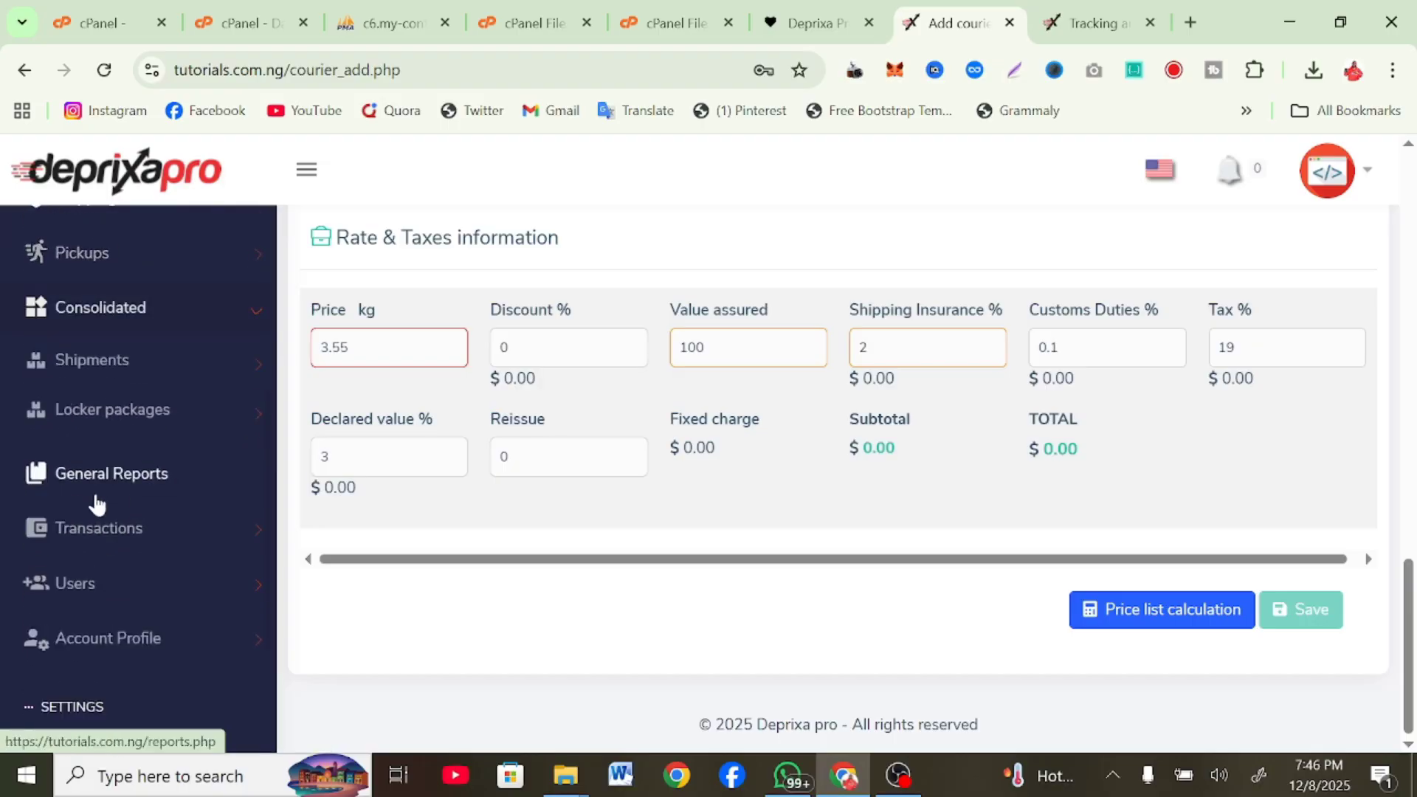
scroll(98, 561, down, 1)
click(103, 557)
scroll(87, 539, down, 1)
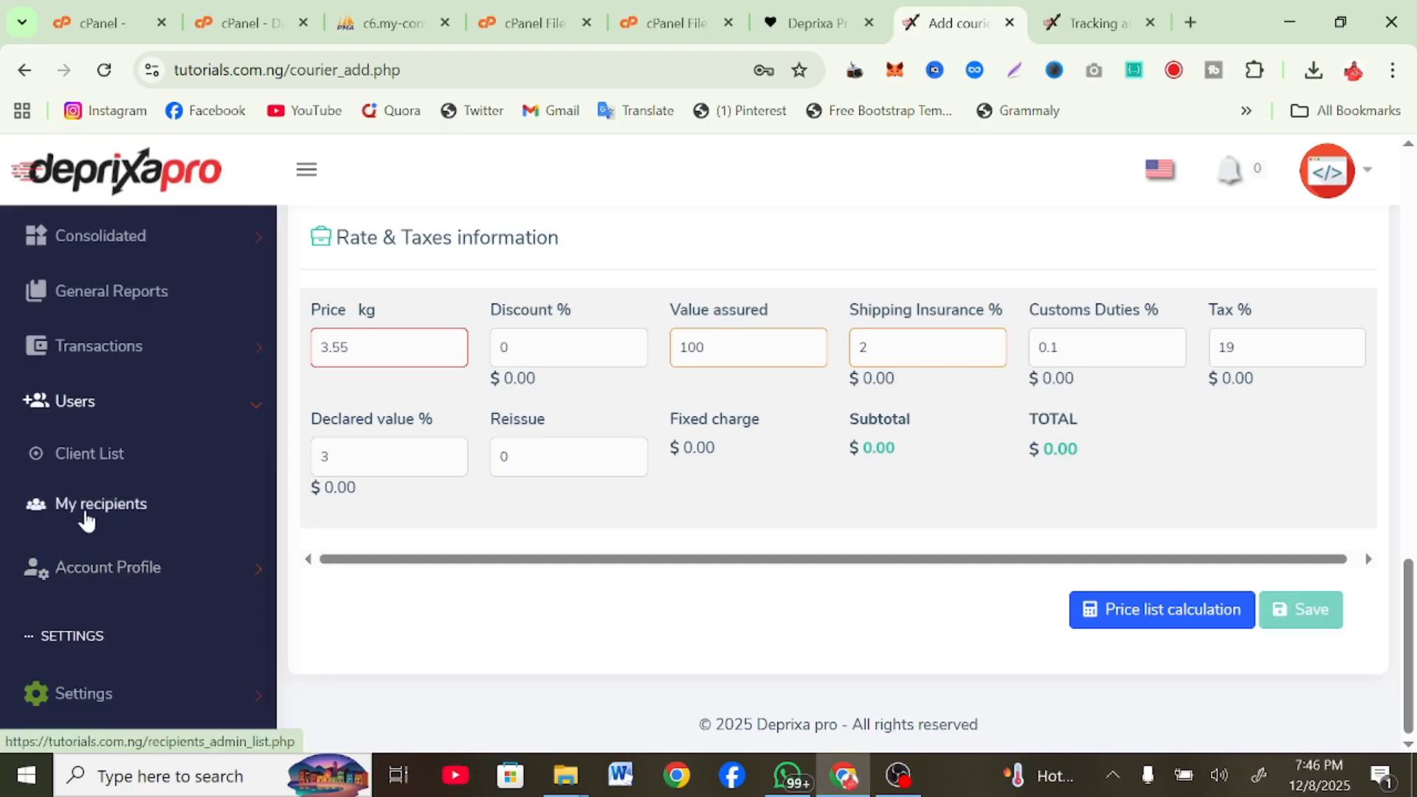
scroll(86, 517, down, 1)
click(86, 647)
scroll(87, 650, down, 3)
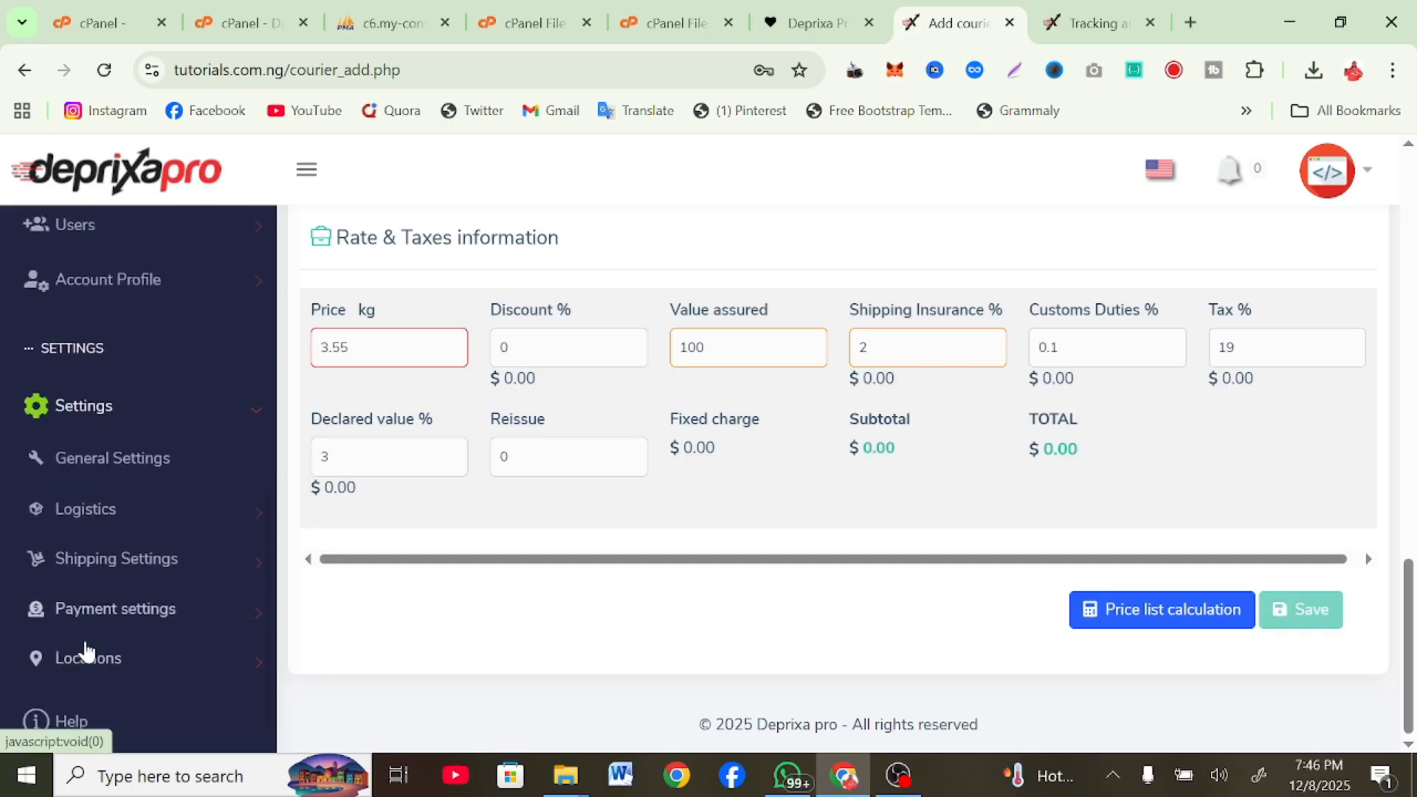
click(91, 431)
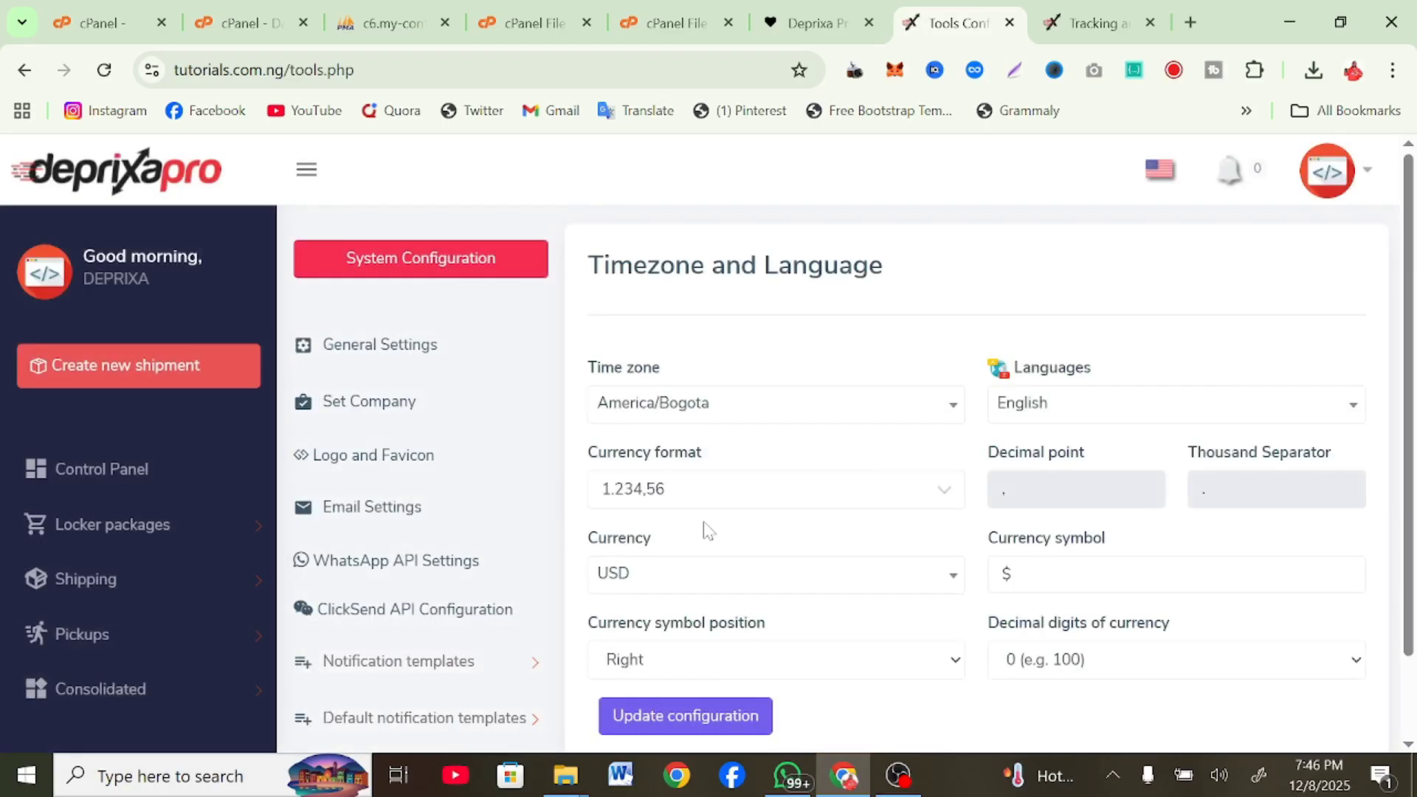
Expand the Logistics settings sections in the sidebar and browse them
scroll(705, 528, down, 2)
scroll(703, 530, up, 2)
scroll(703, 530, down, 2)
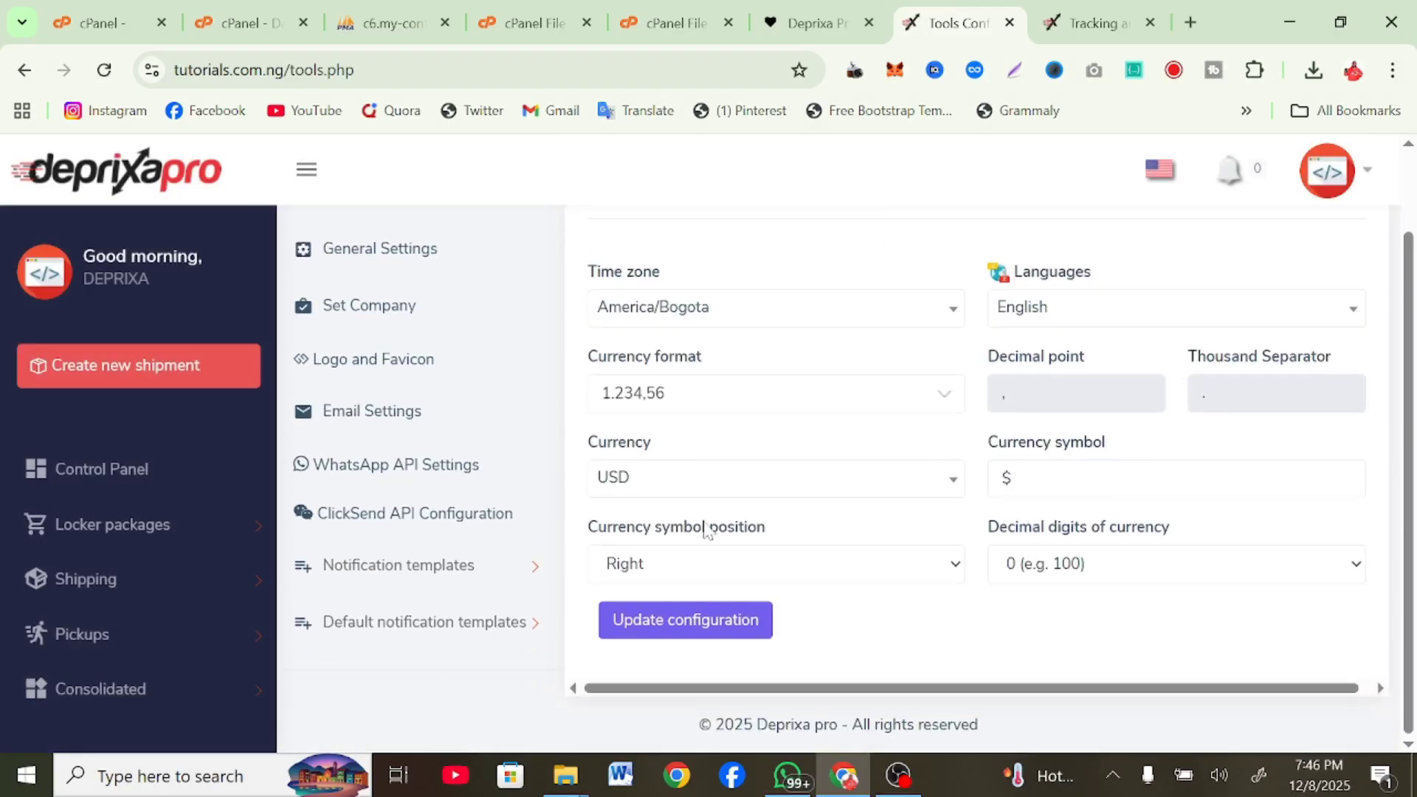
scroll(63, 528, down, 5)
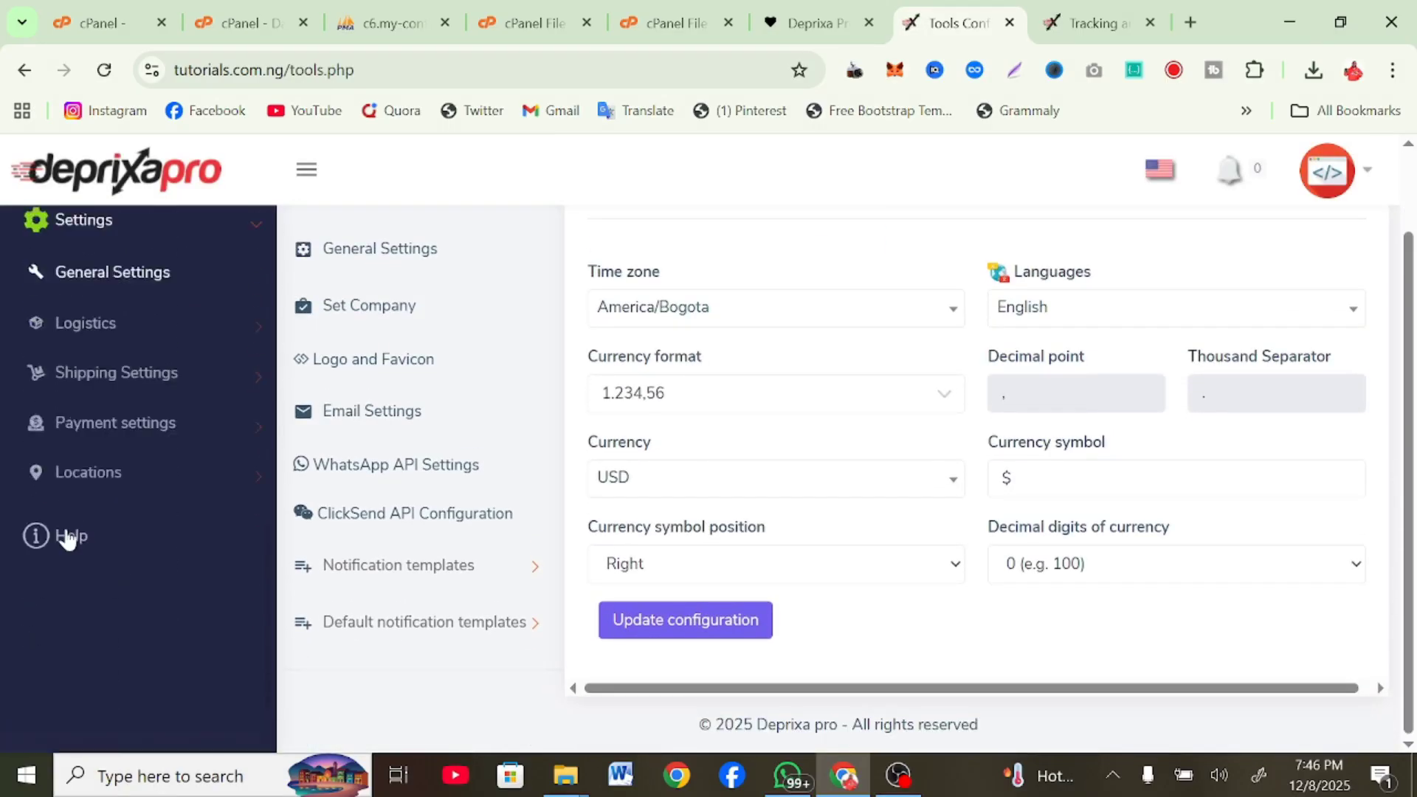
scroll(89, 454, up, 1)
click(82, 418)
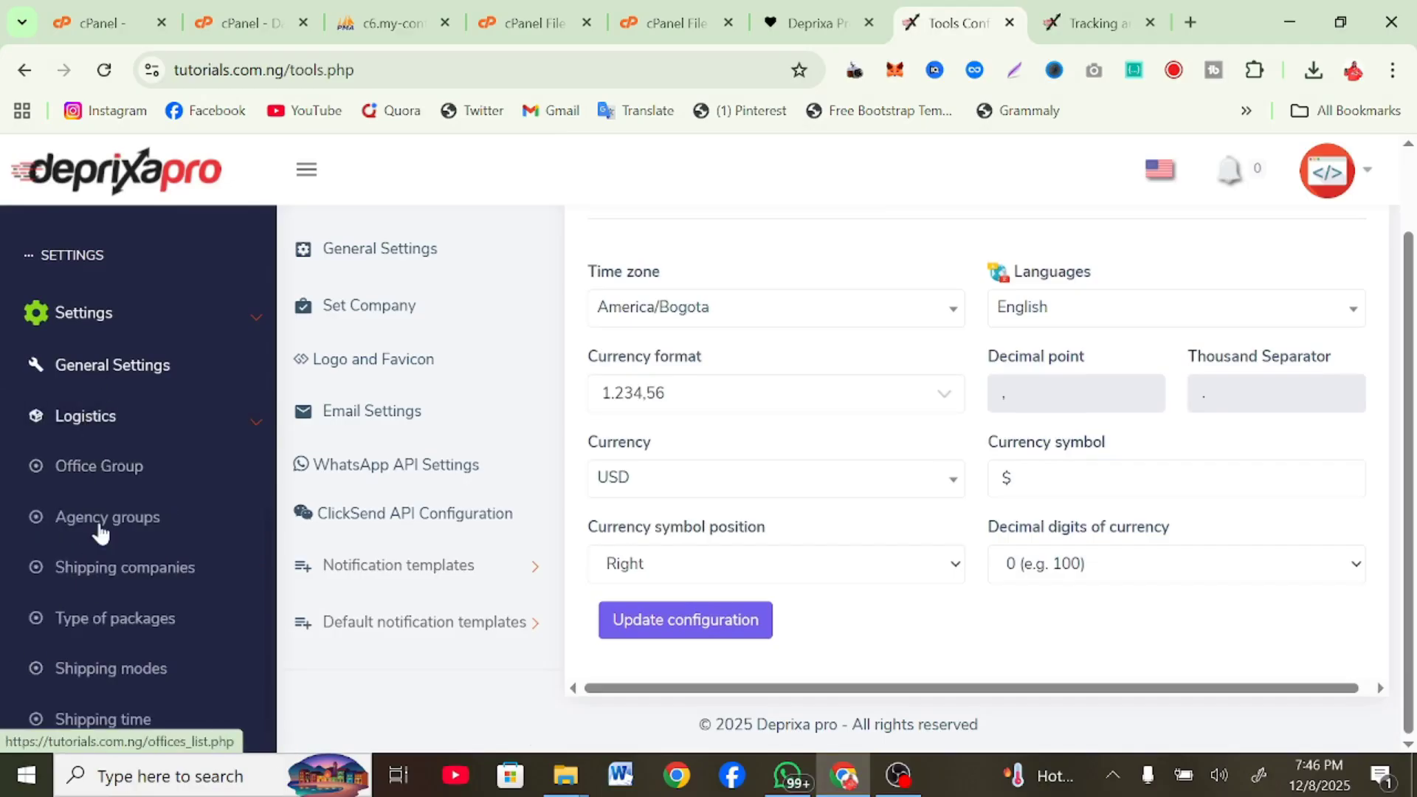
scroll(101, 583, down, 1)
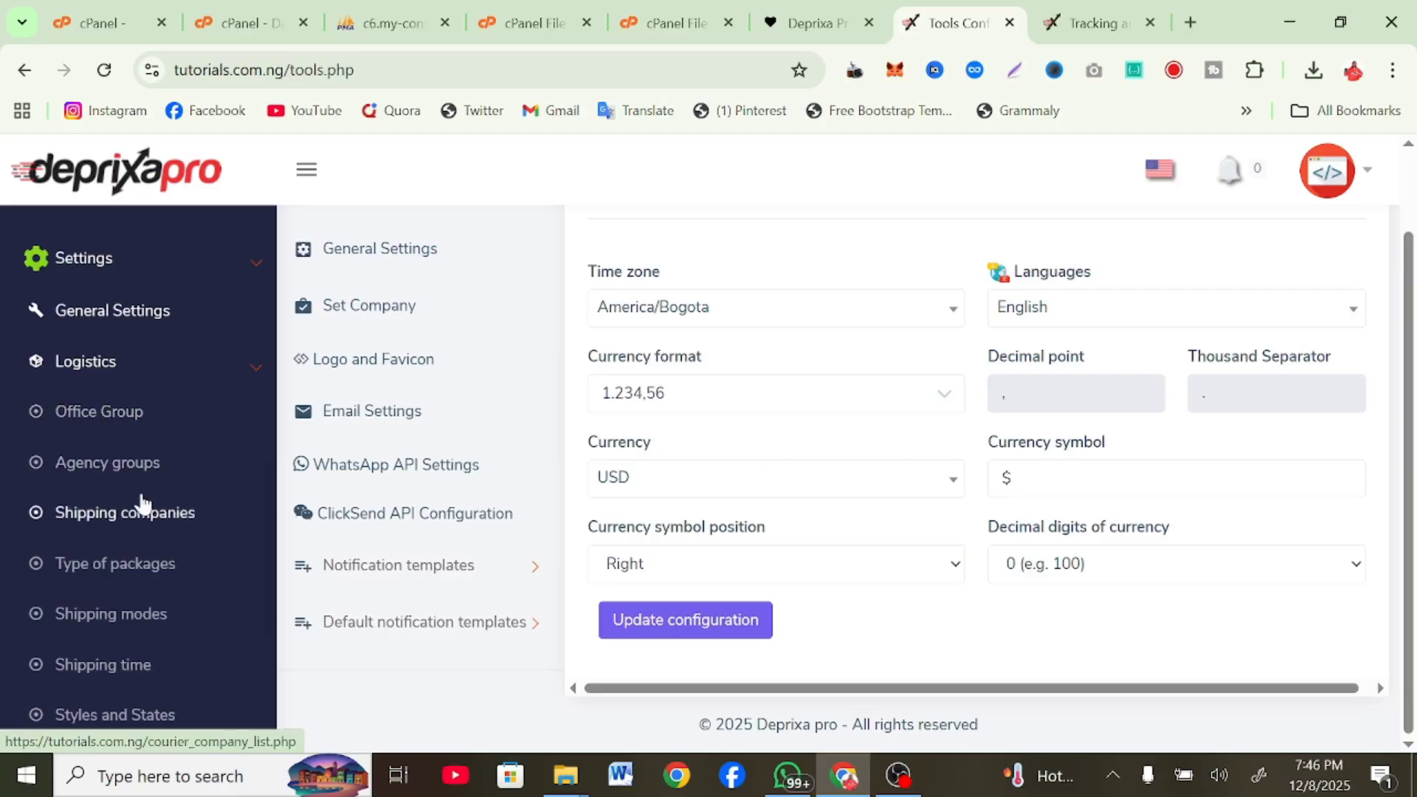
scroll(151, 569, down, 1)
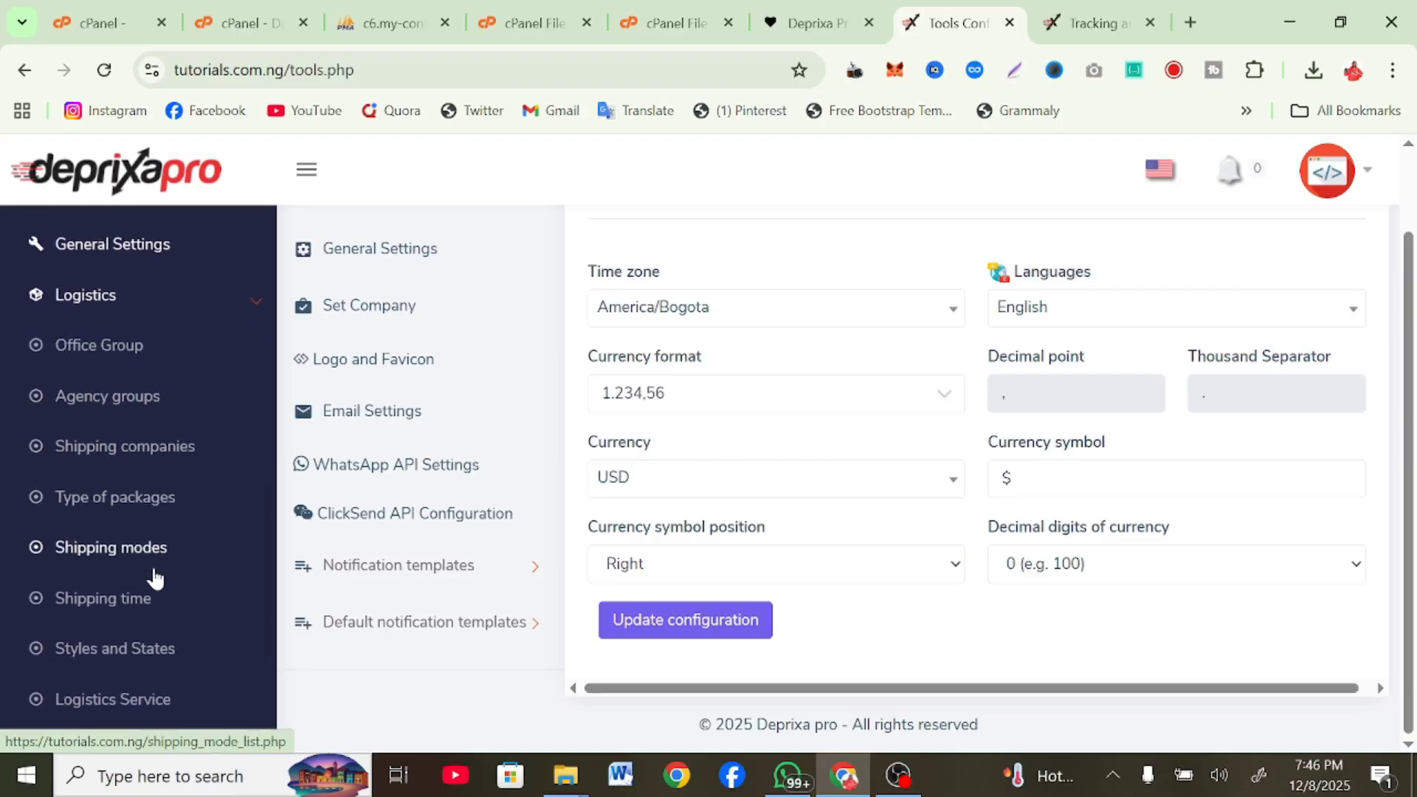
scroll(104, 583, down, 4)
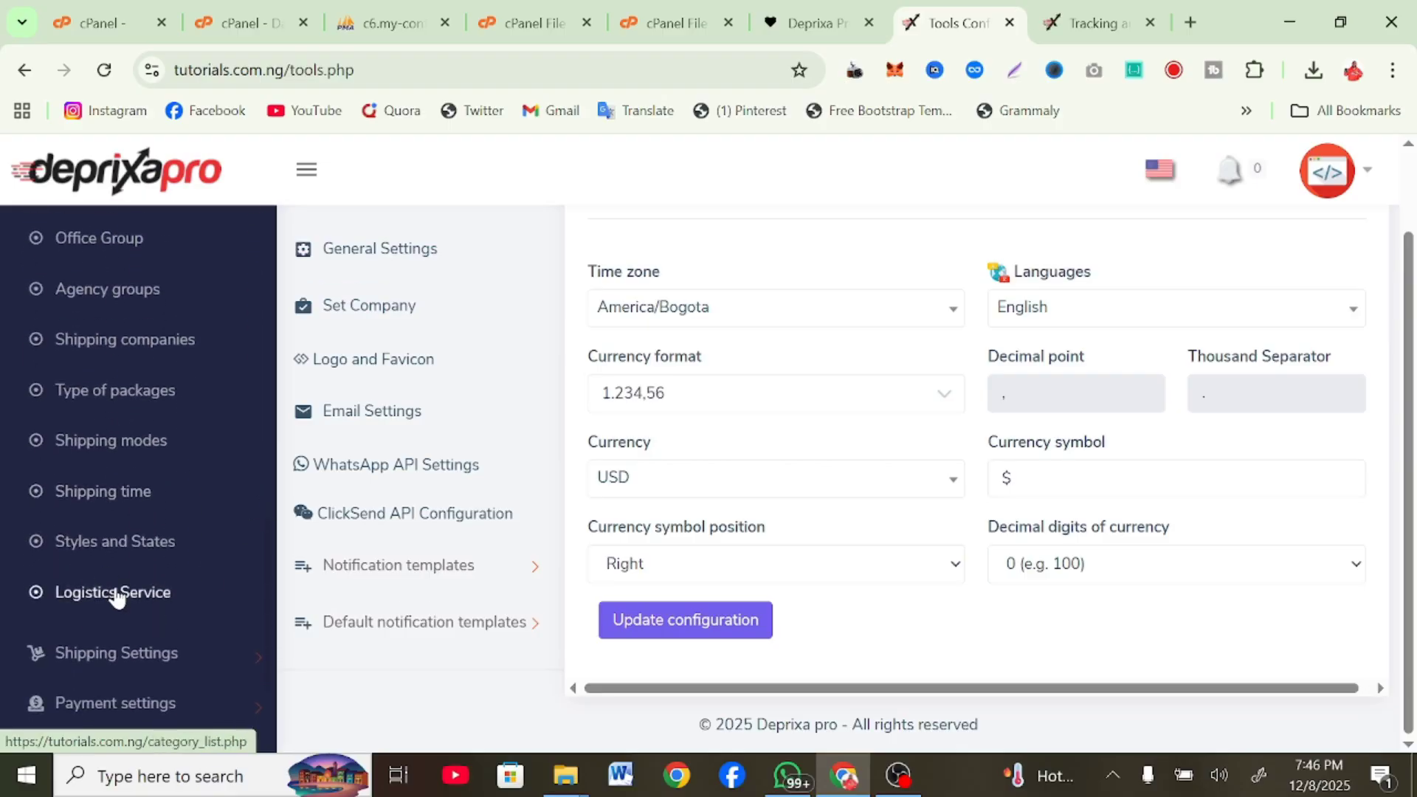
Open Shipping > Payment settings and view the Payment API Settings list
click(165, 546)
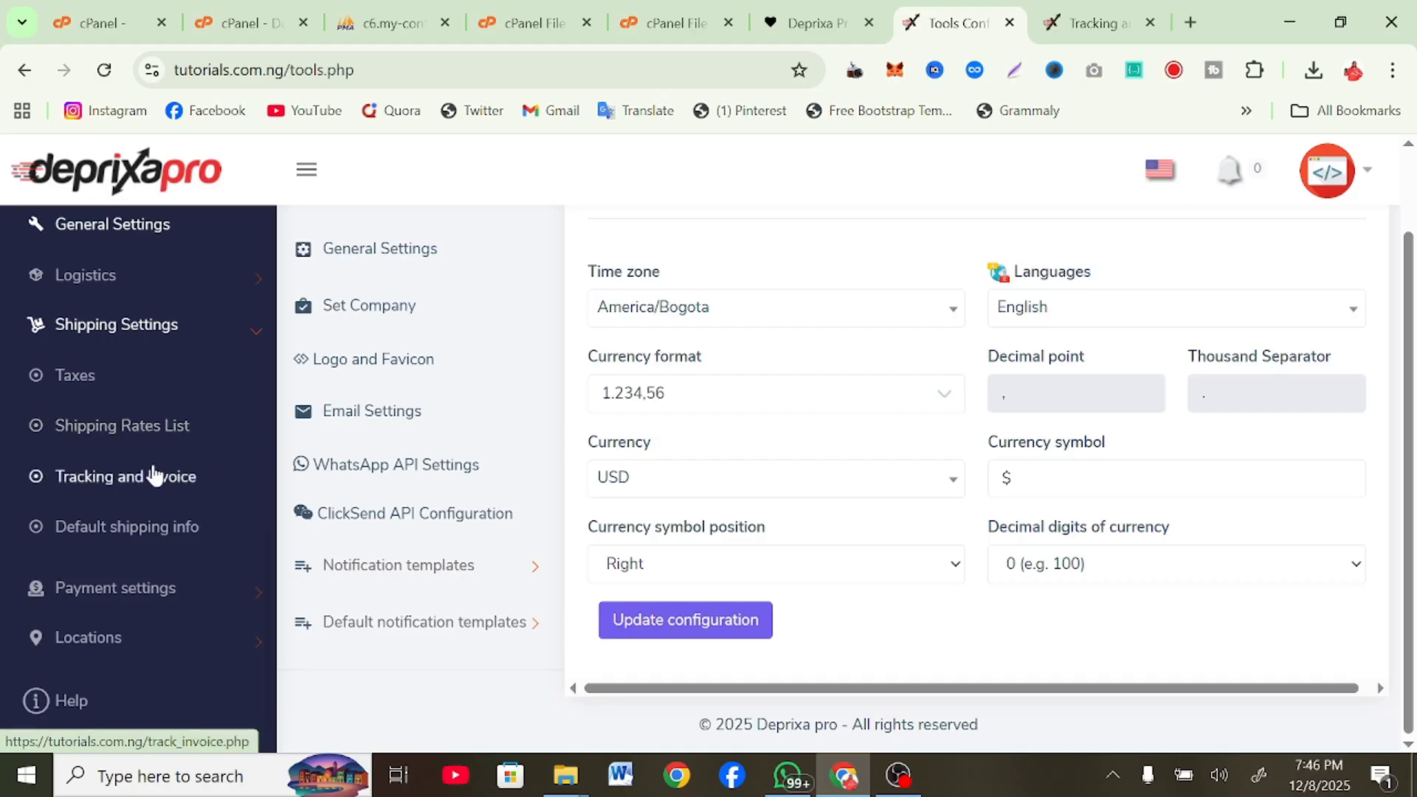
scroll(212, 550, up, 1)
click(177, 622)
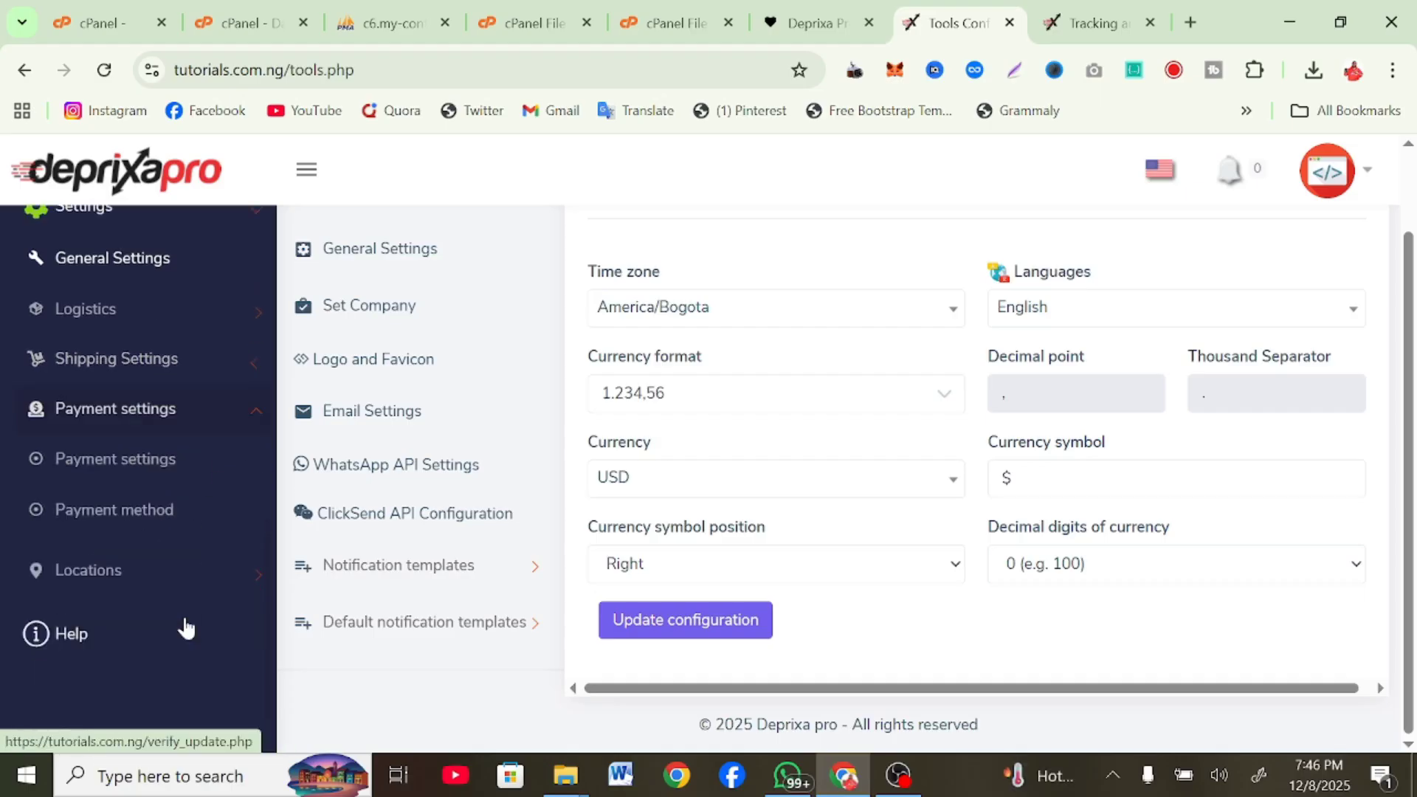
click(82, 468)
scroll(424, 541, down, 3)
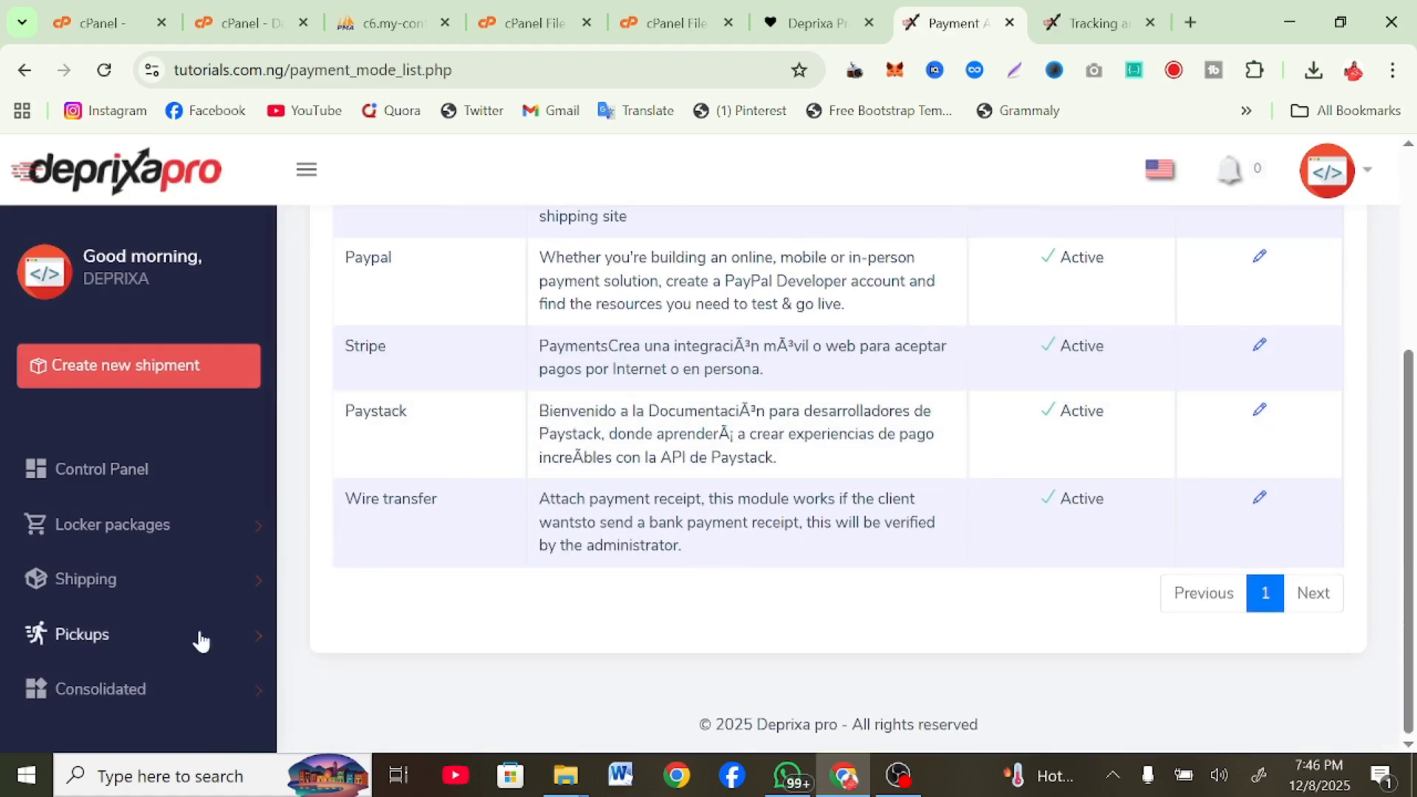
scroll(839, 480, up, 5)
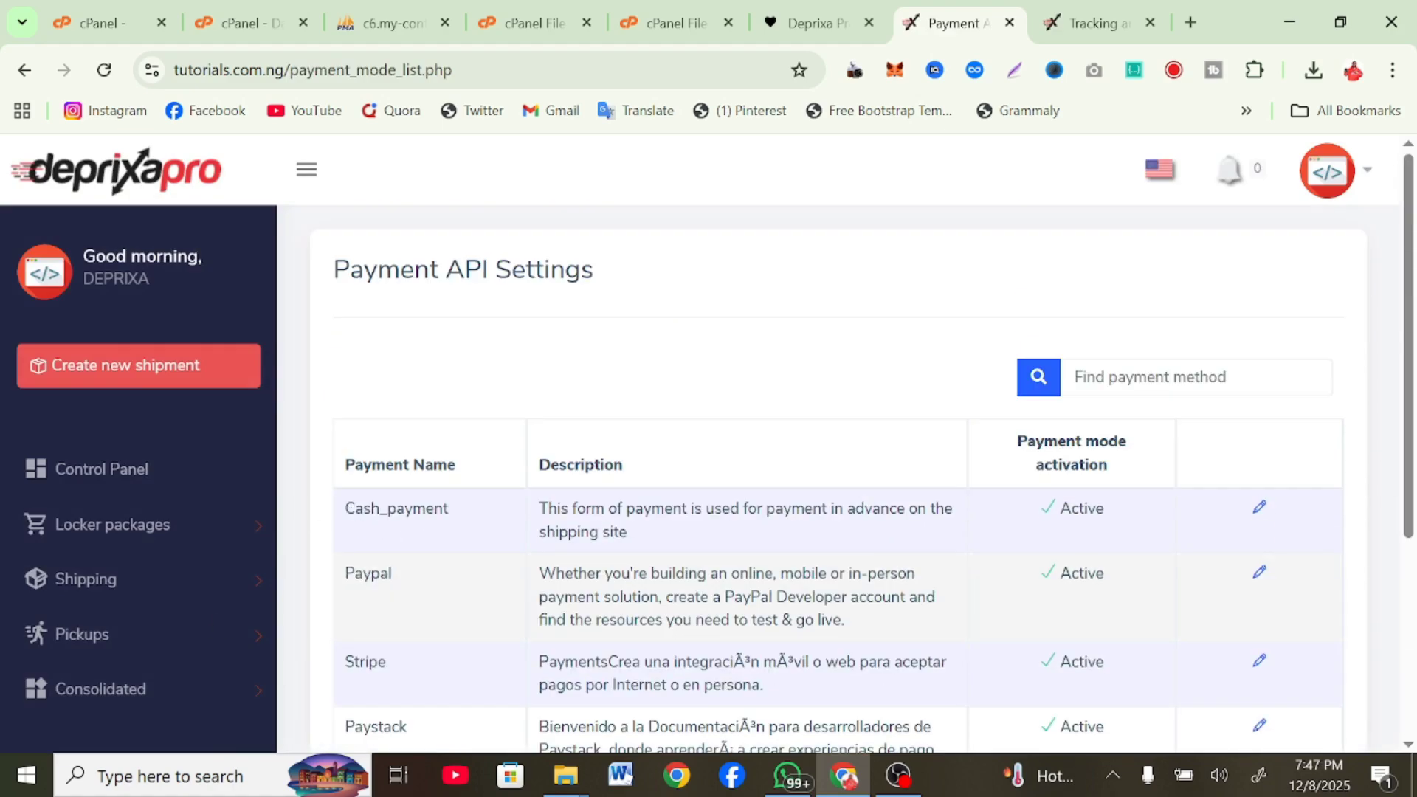
Look over the new shipment form, then bring up the Shipping pages including the shipment list
click(152, 367)
scroll(936, 398, down, 15)
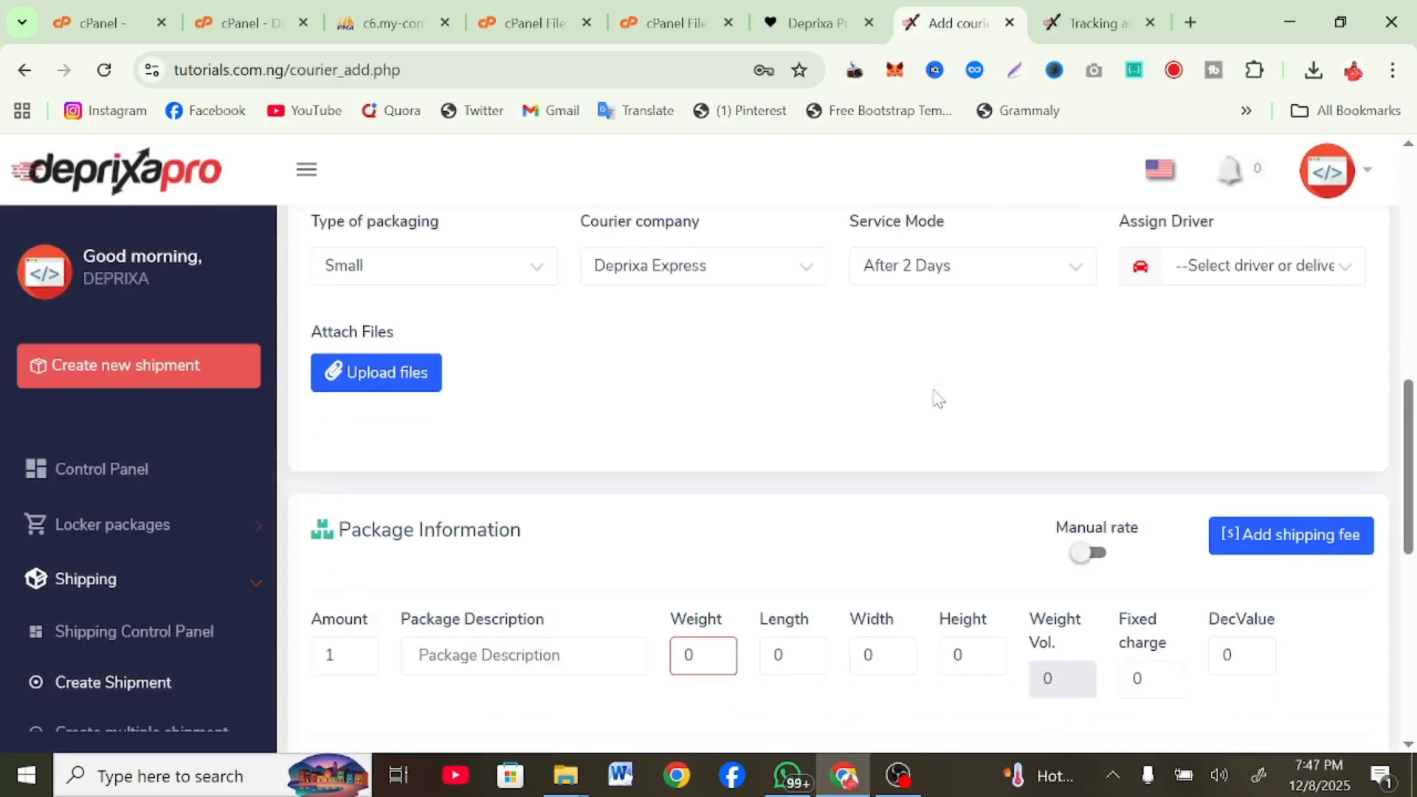
scroll(936, 399, up, 10)
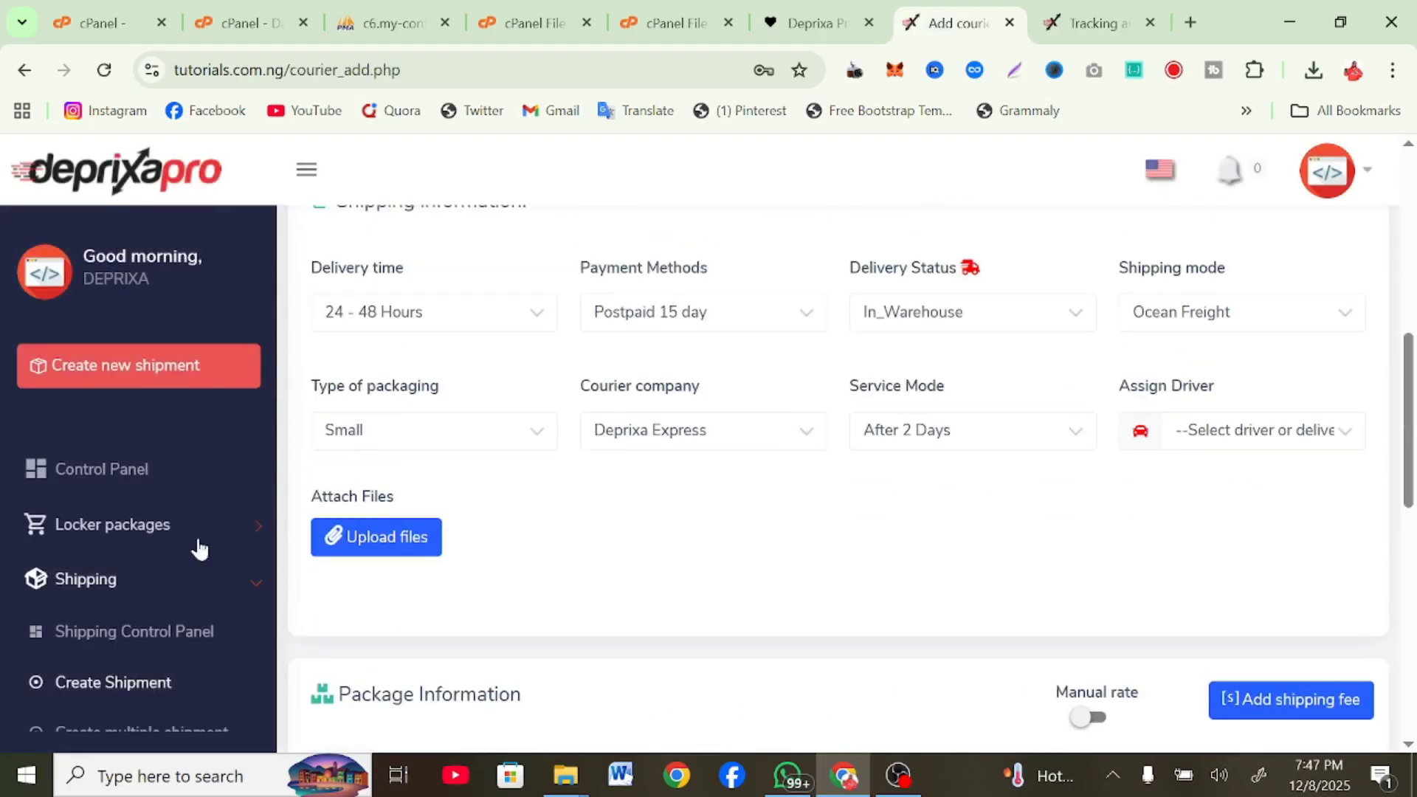
click(126, 582)
scroll(222, 532, down, 3)
click(229, 388)
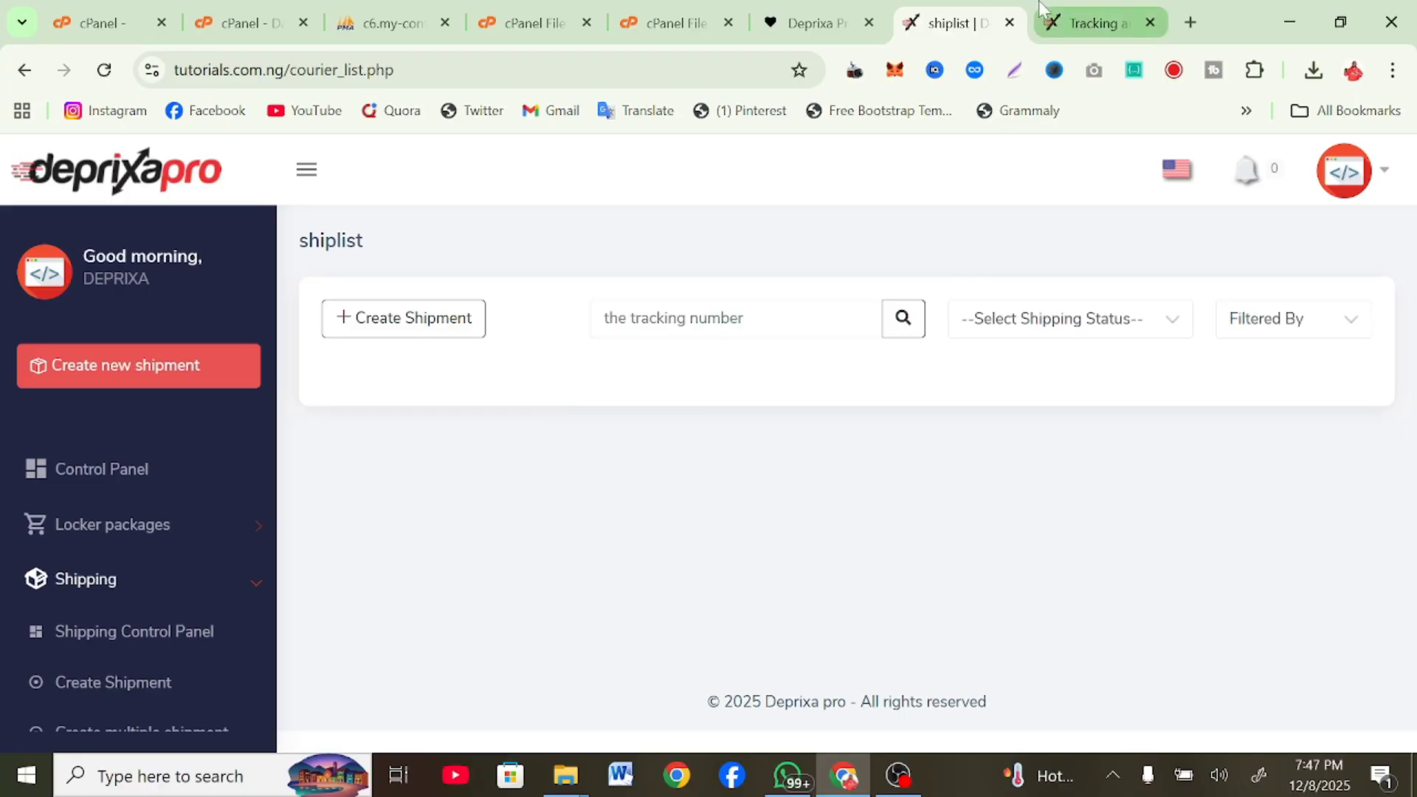
Switch to the public tracking page tab and scroll through it
click(1092, 22)
scroll(457, 653, down, 4)
scroll(462, 635, up, 4)
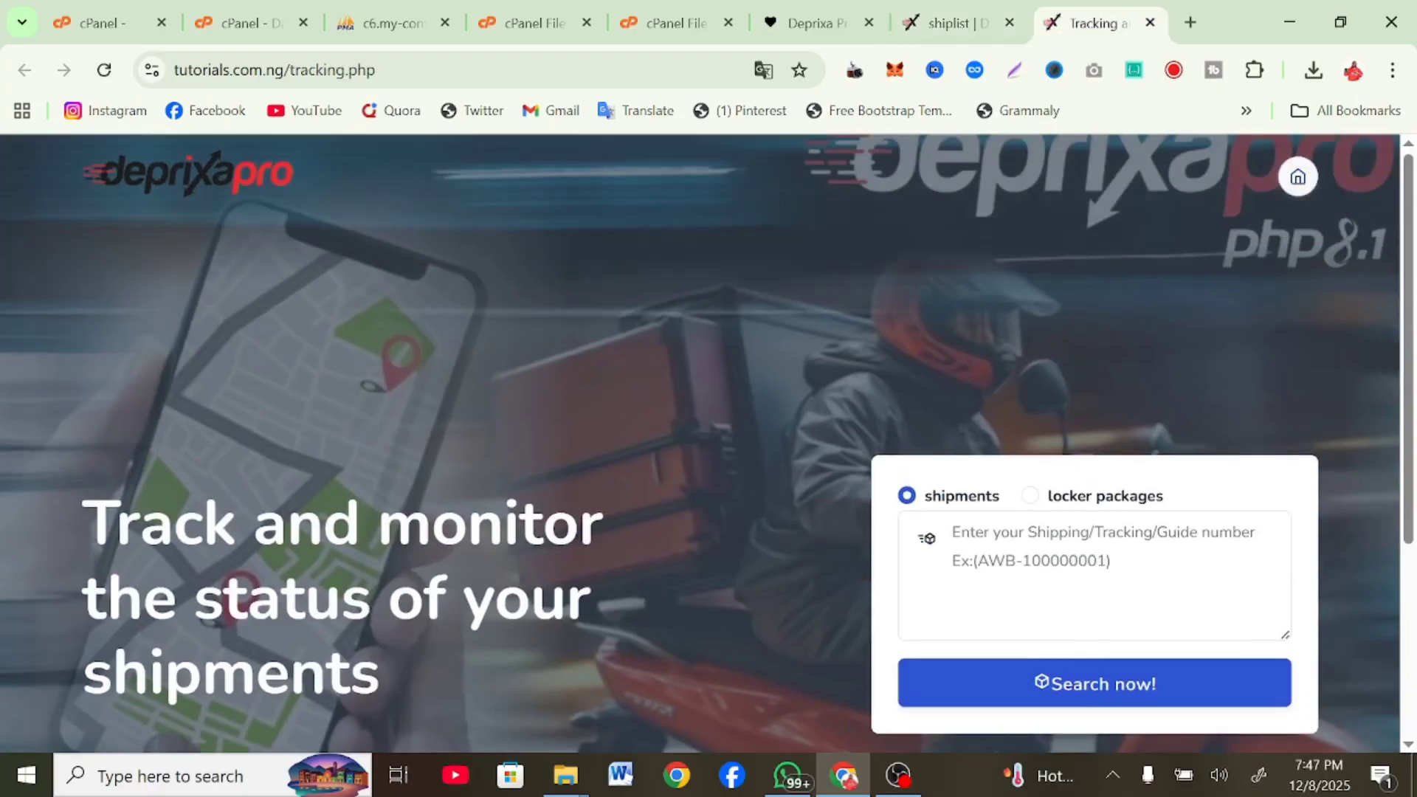
scroll(468, 611, down, 3)
scroll(468, 611, up, 3)
scroll(468, 607, down, 3)
scroll(466, 601, up, 3)
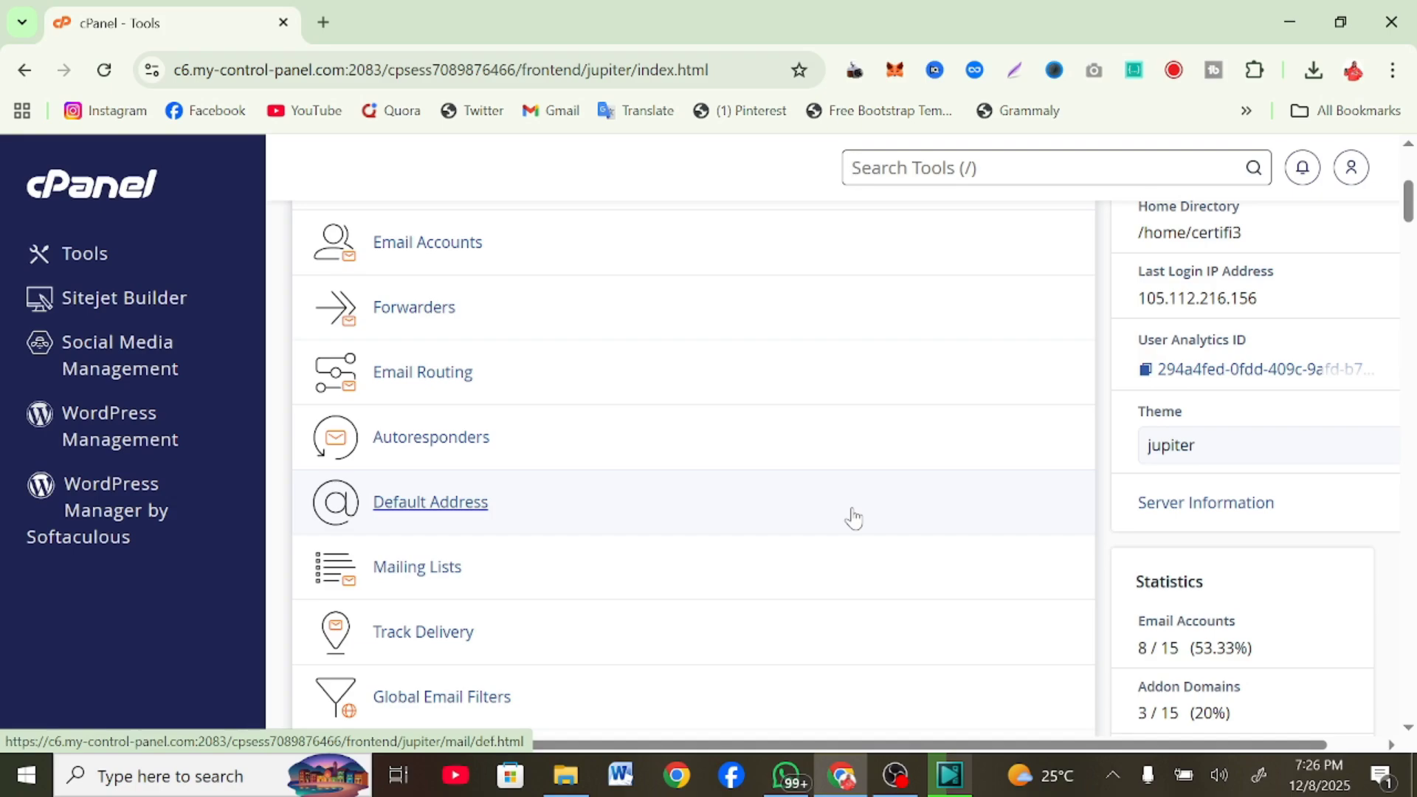
Search the cPanel tools for 'file' so File Manager appears first
scroll(854, 519, down, 8)
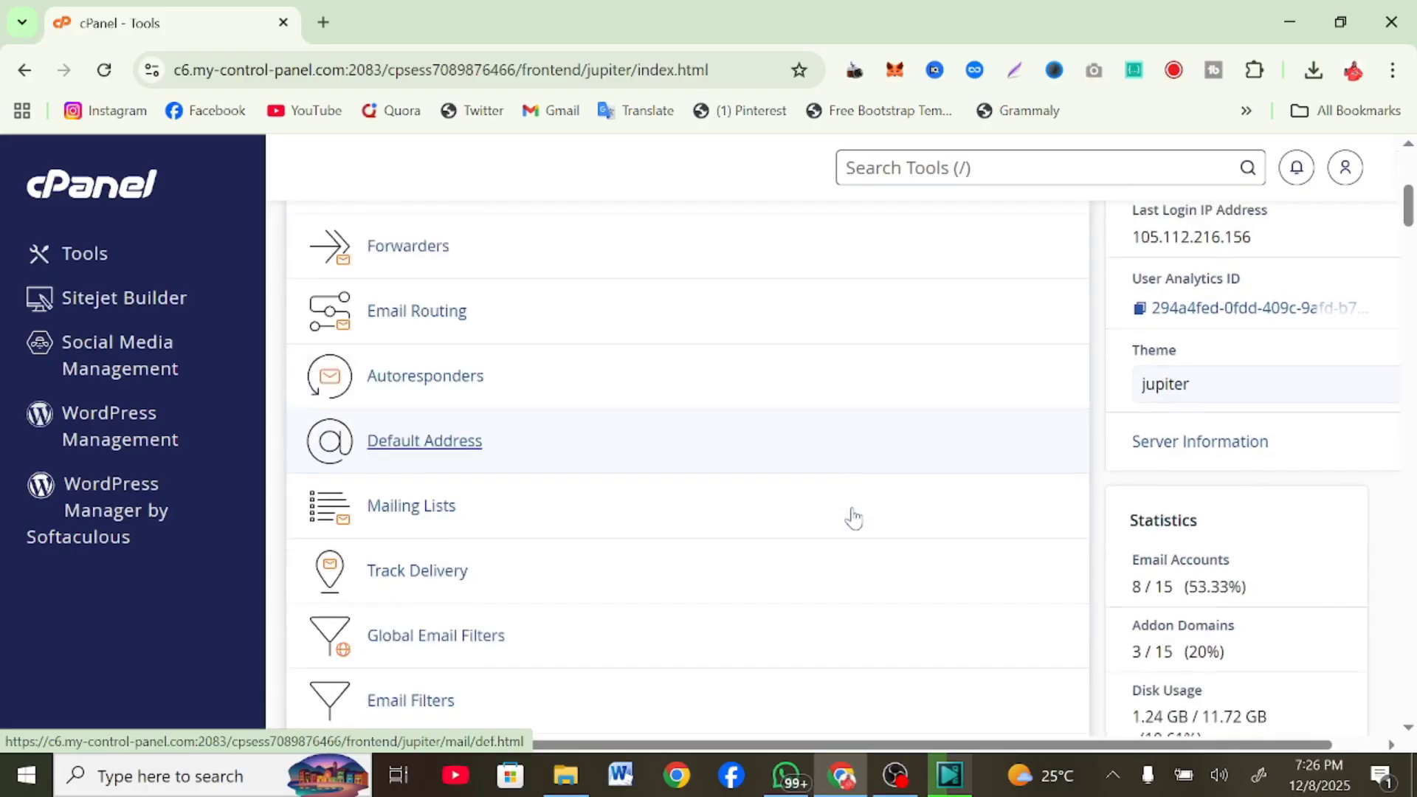
scroll(854, 519, down, 3)
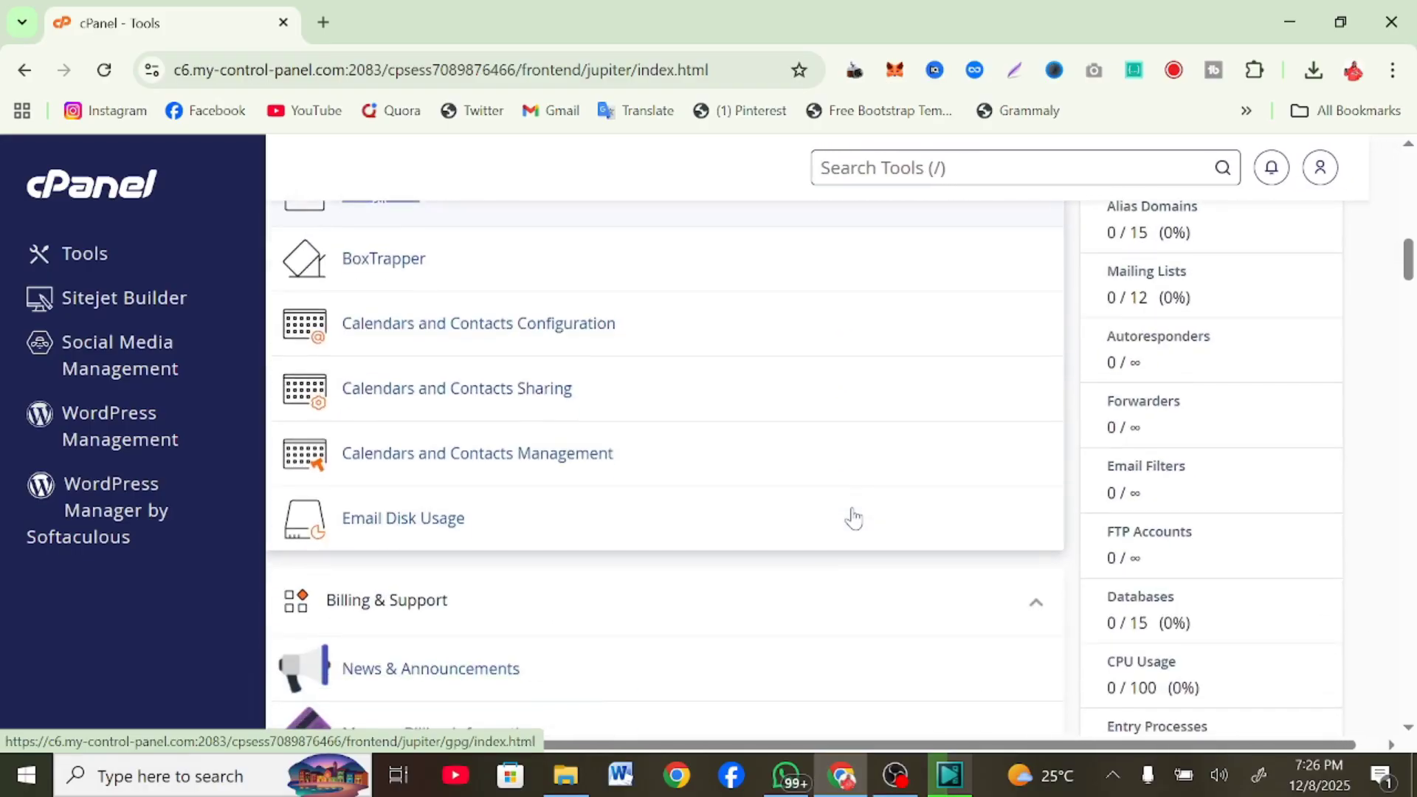
scroll(854, 519, left, 1)
scroll(854, 519, up, 4)
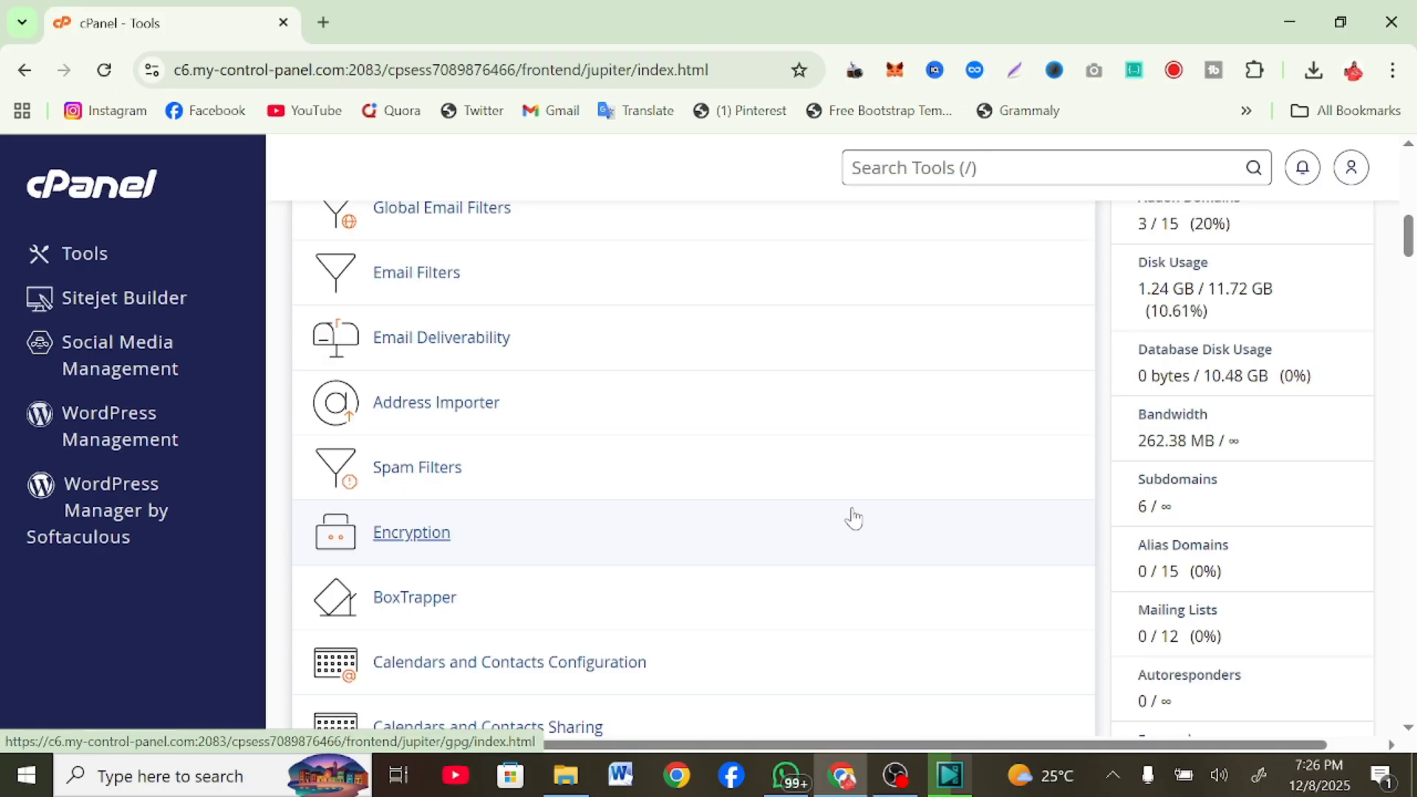
scroll(854, 518, up, 1)
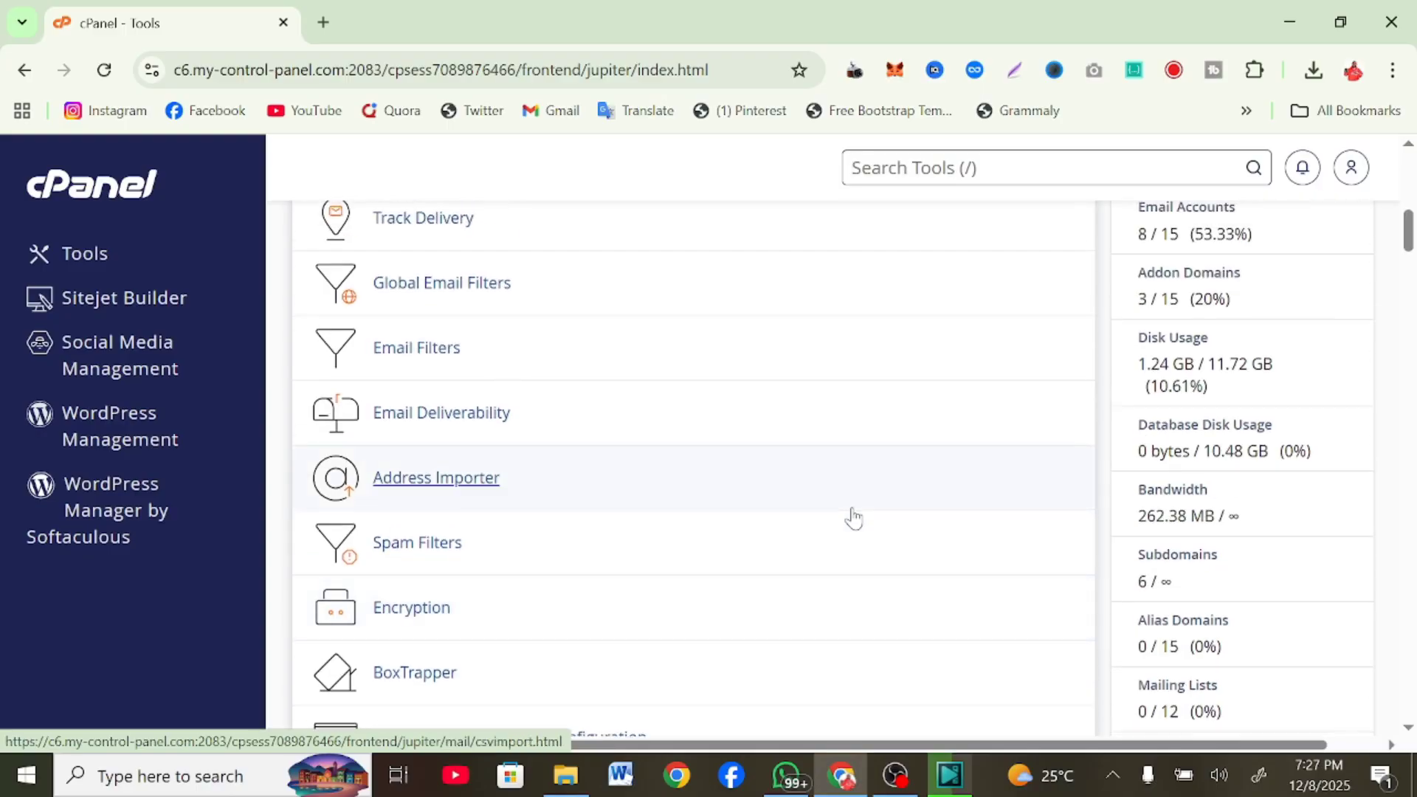
key(slash)
text(file)
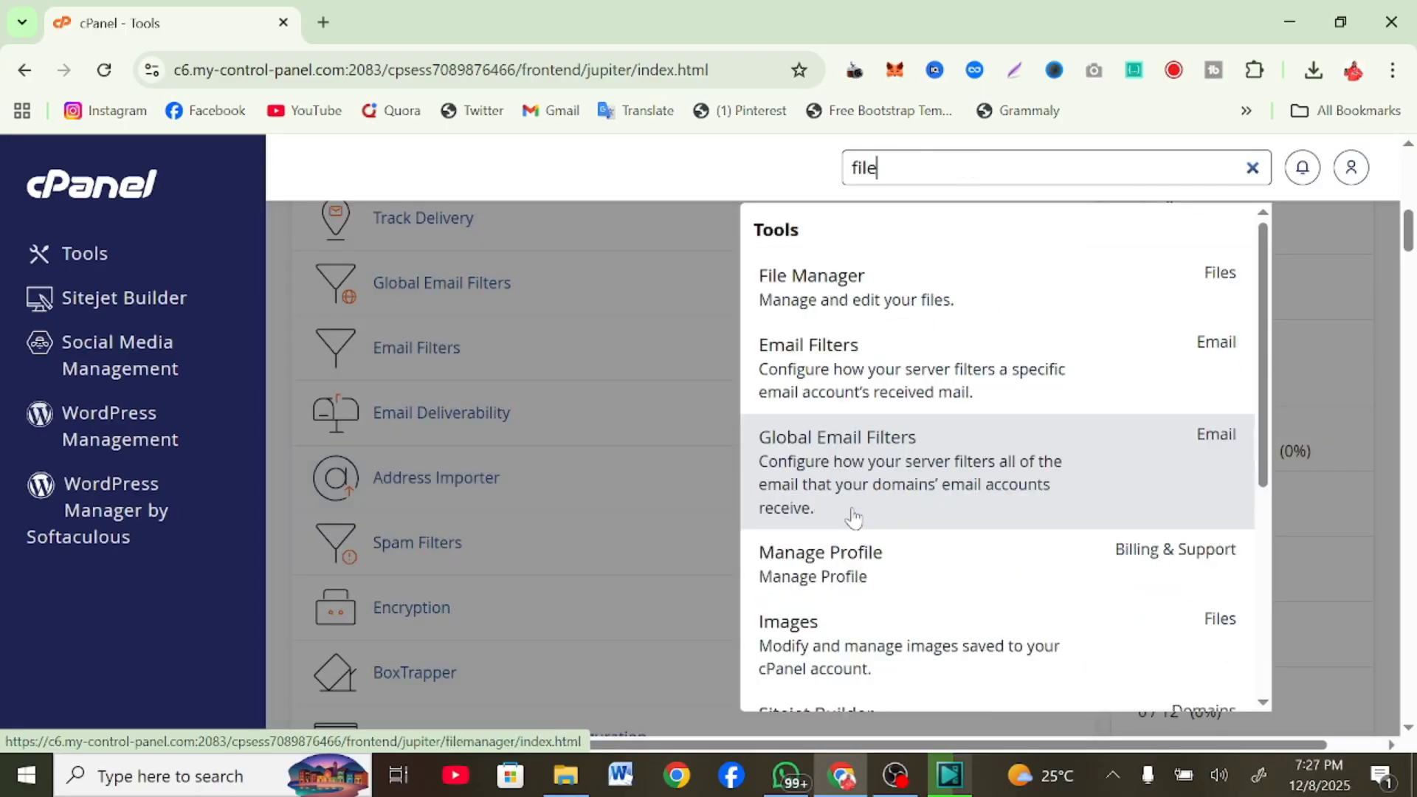
Open File Manager in a new browser tab
right_click(889, 284)
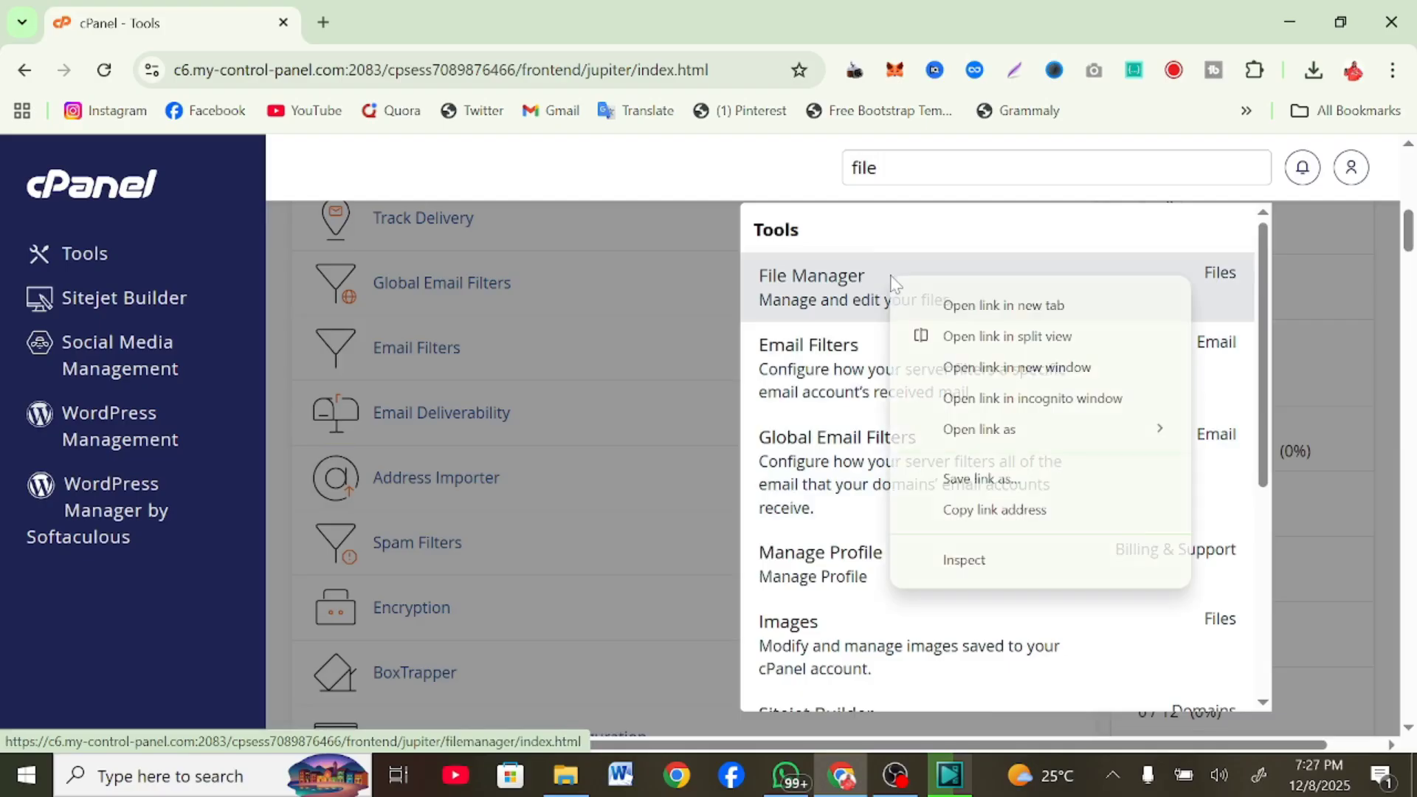
click(932, 313)
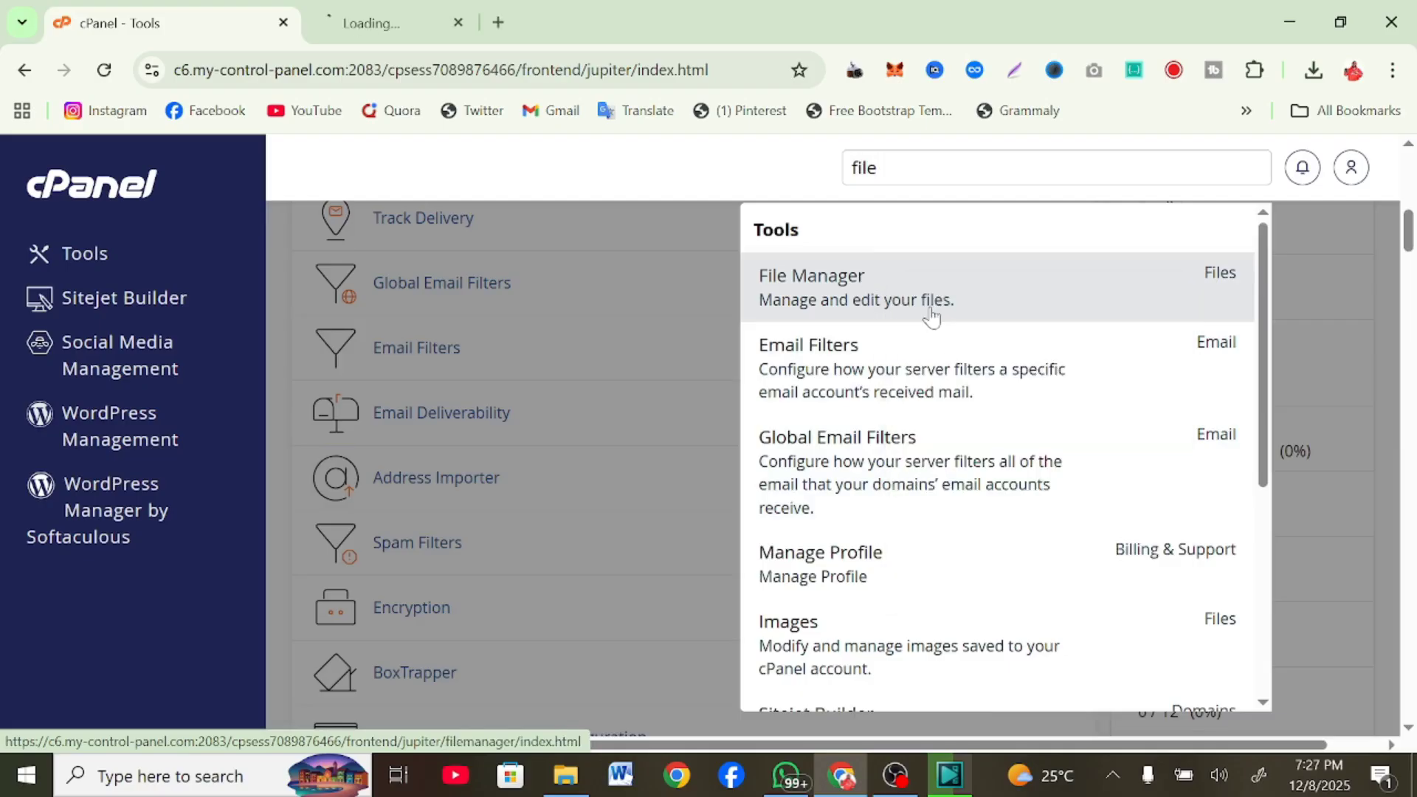
click(408, 9)
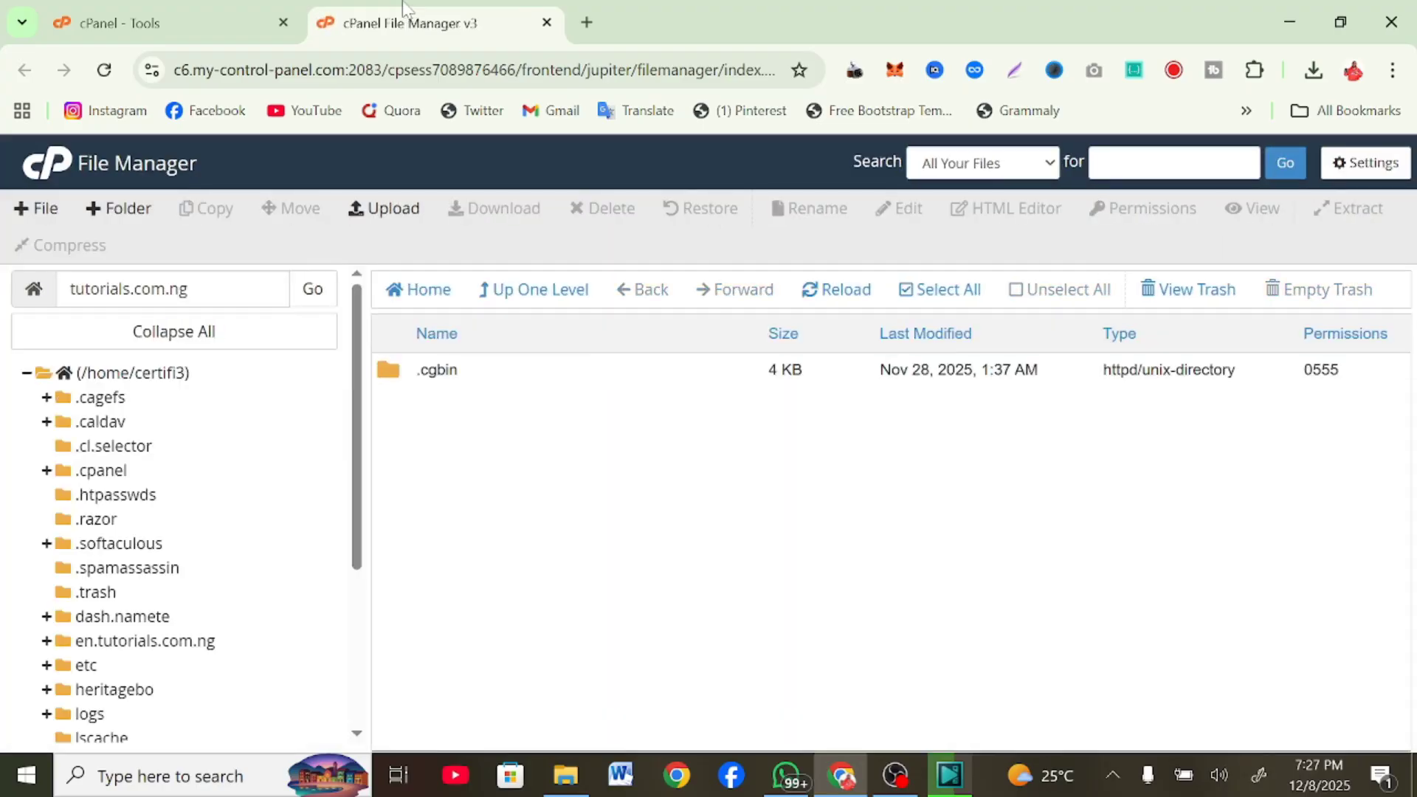
Visit public_html and its upload page, then open the tutorials.com.ng folder
scroll(88, 576, down, 3)
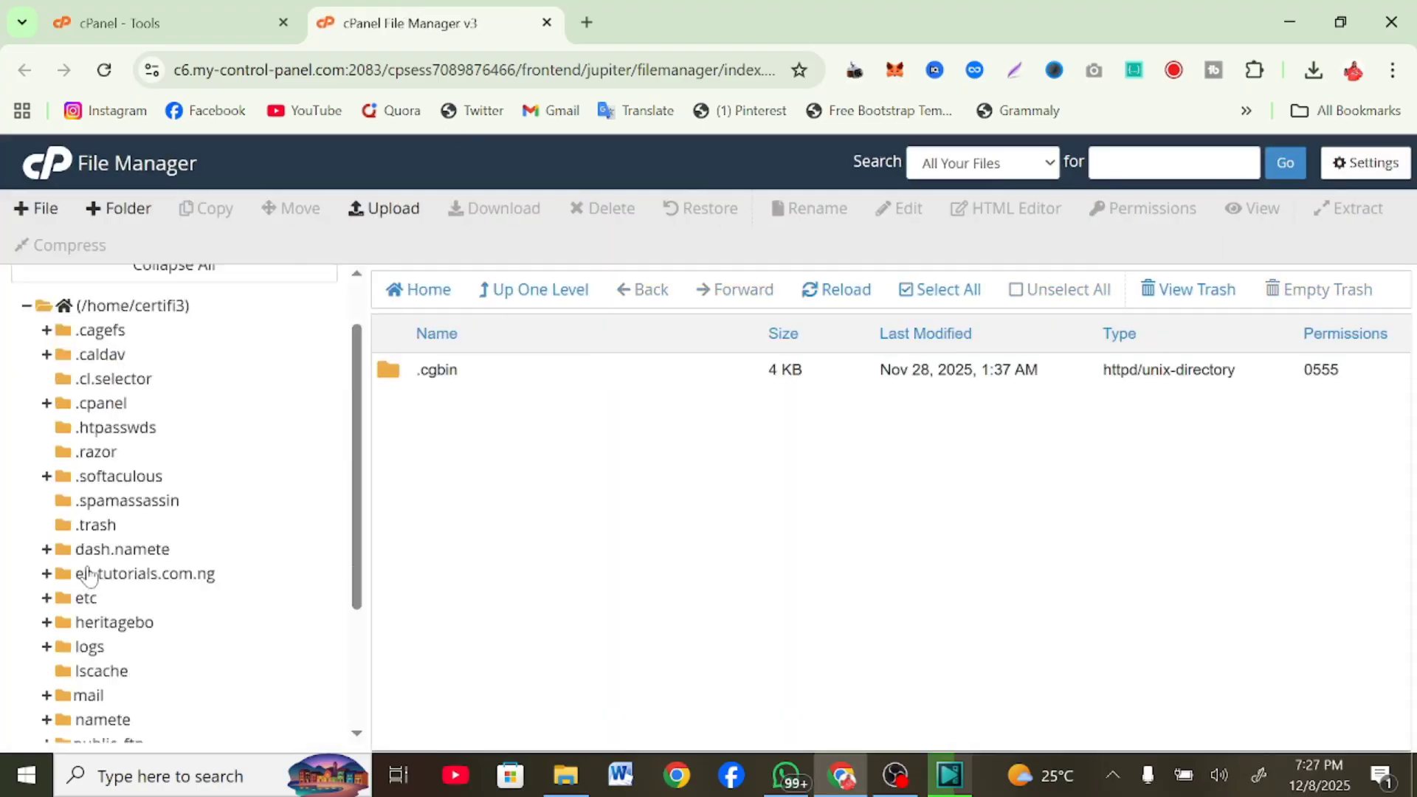
click(111, 582)
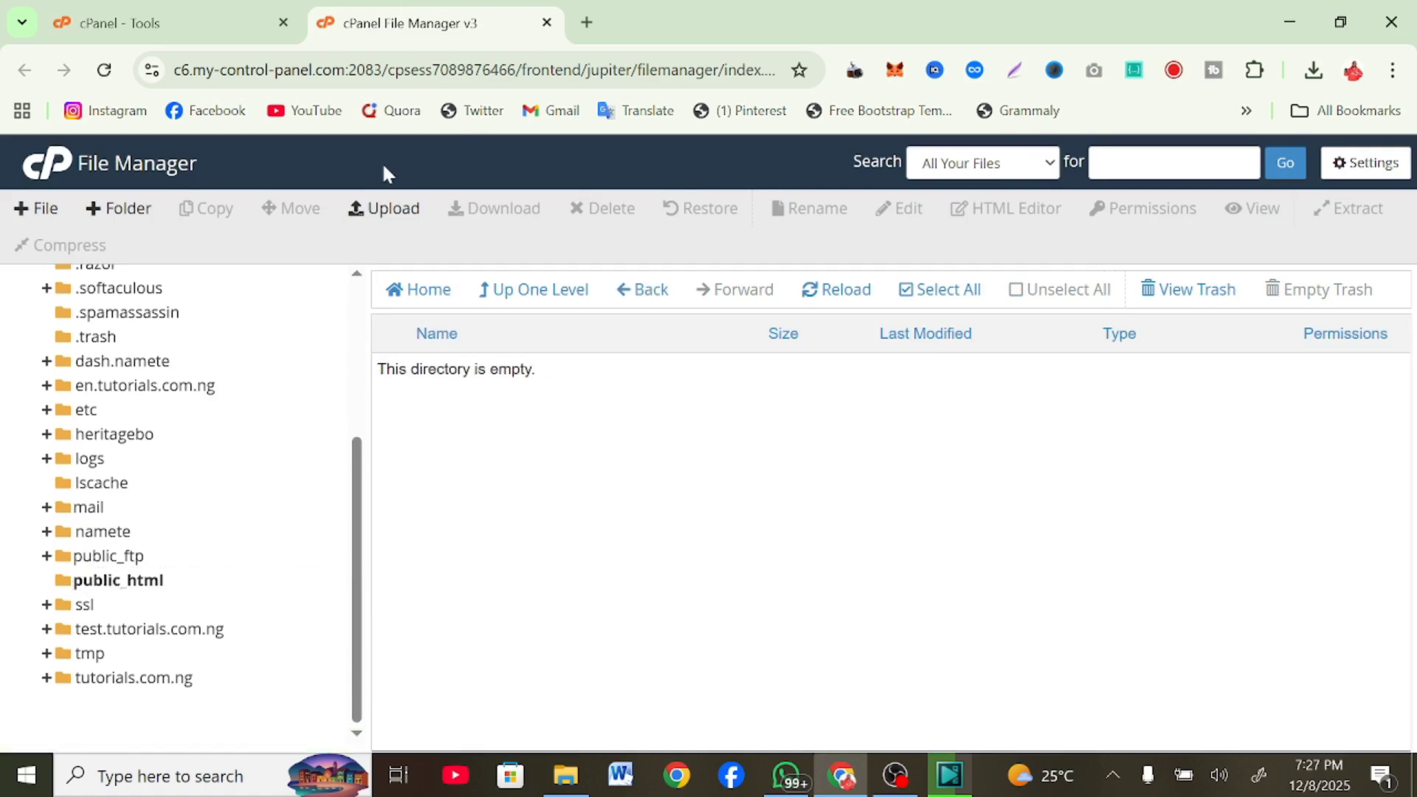
click(391, 214)
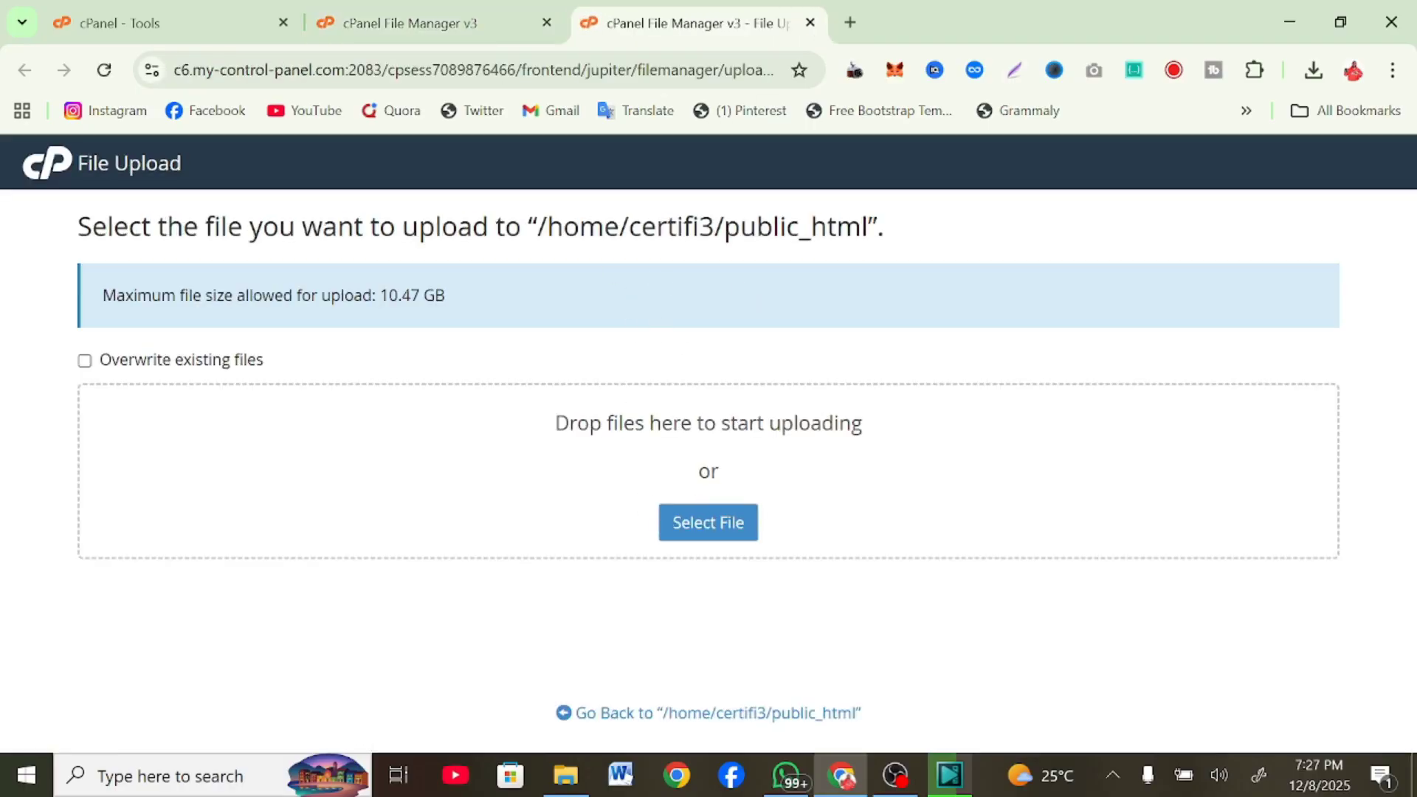
click(809, 23)
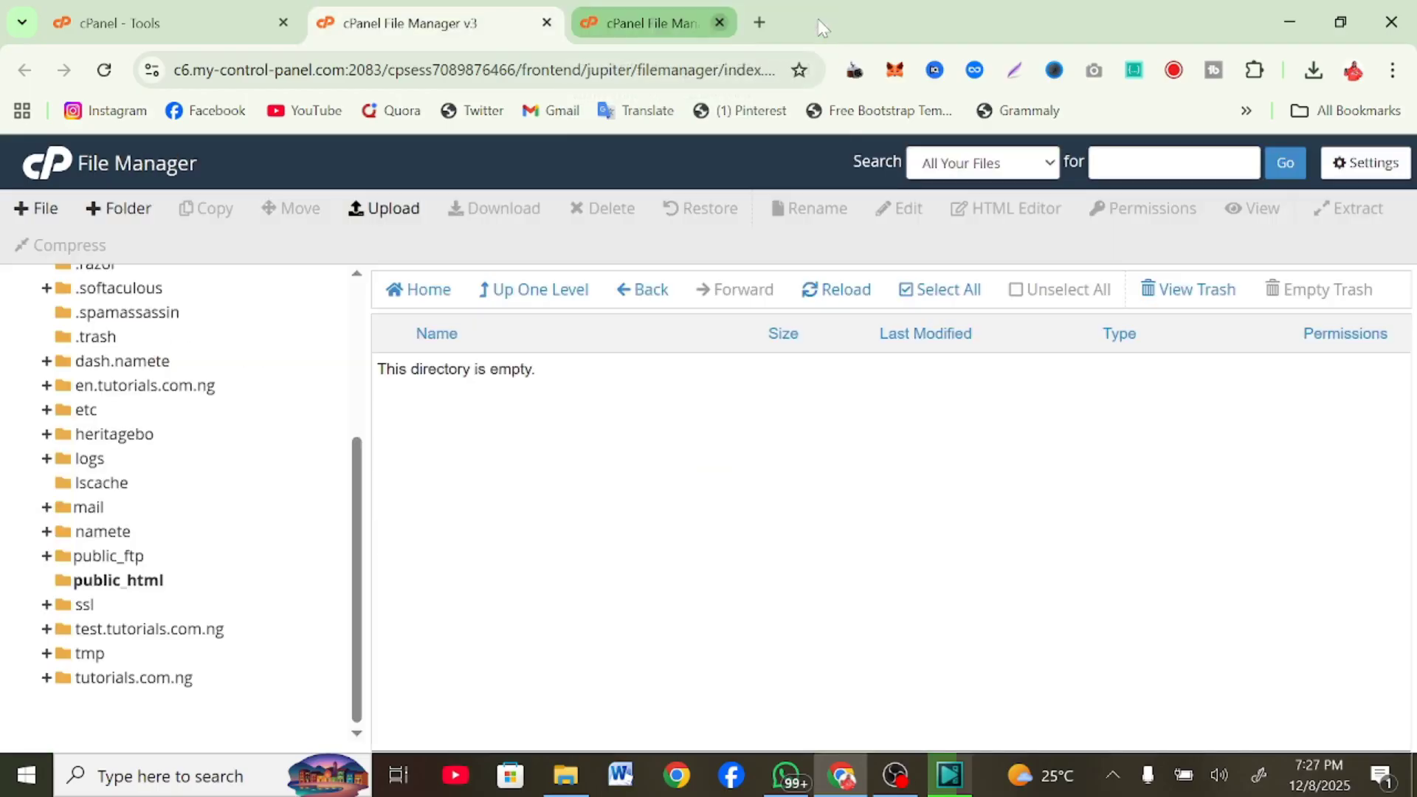
click(141, 679)
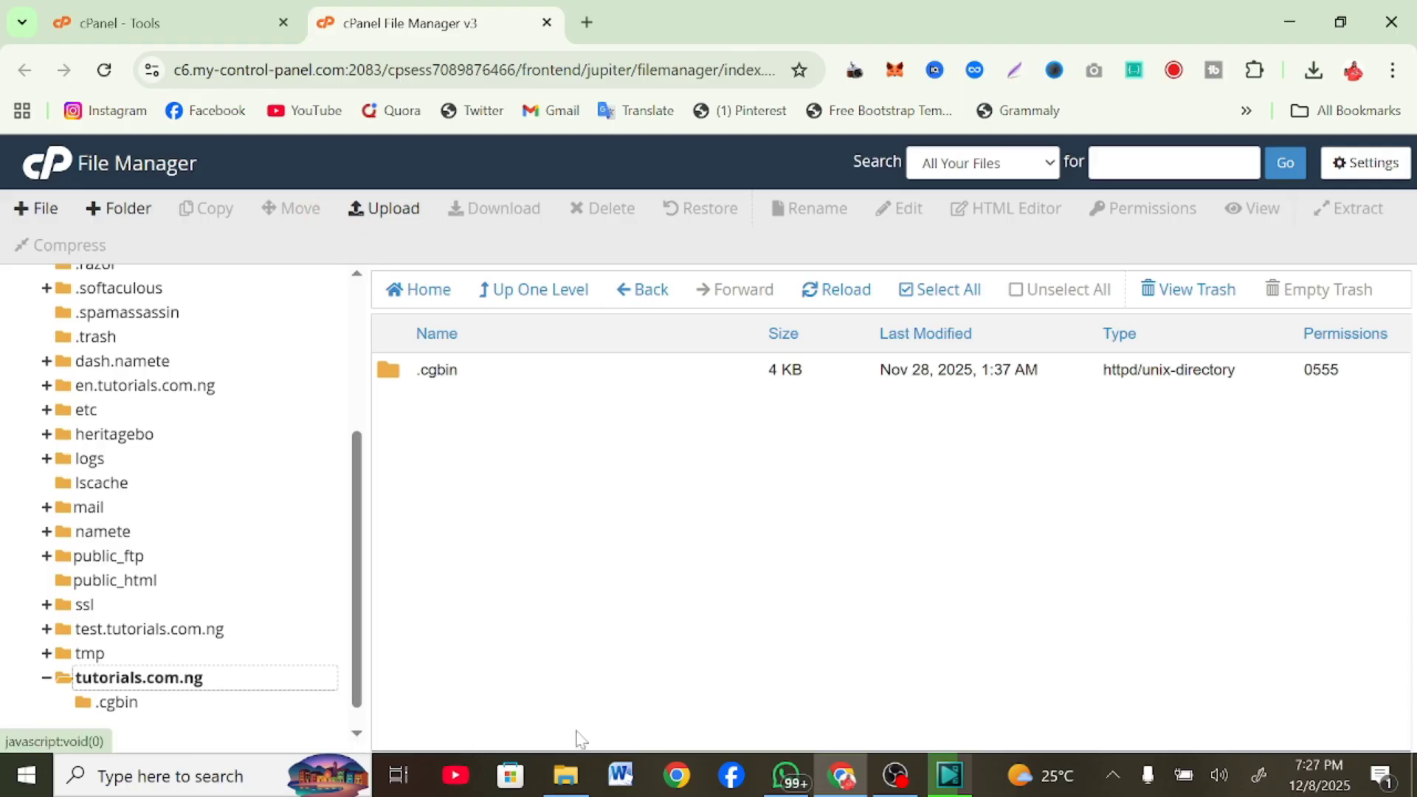
Upload Courier-Shipping-Website-Script-for-Courier-management-system.zip from Downloads into tutorials.com.ng
click(379, 203)
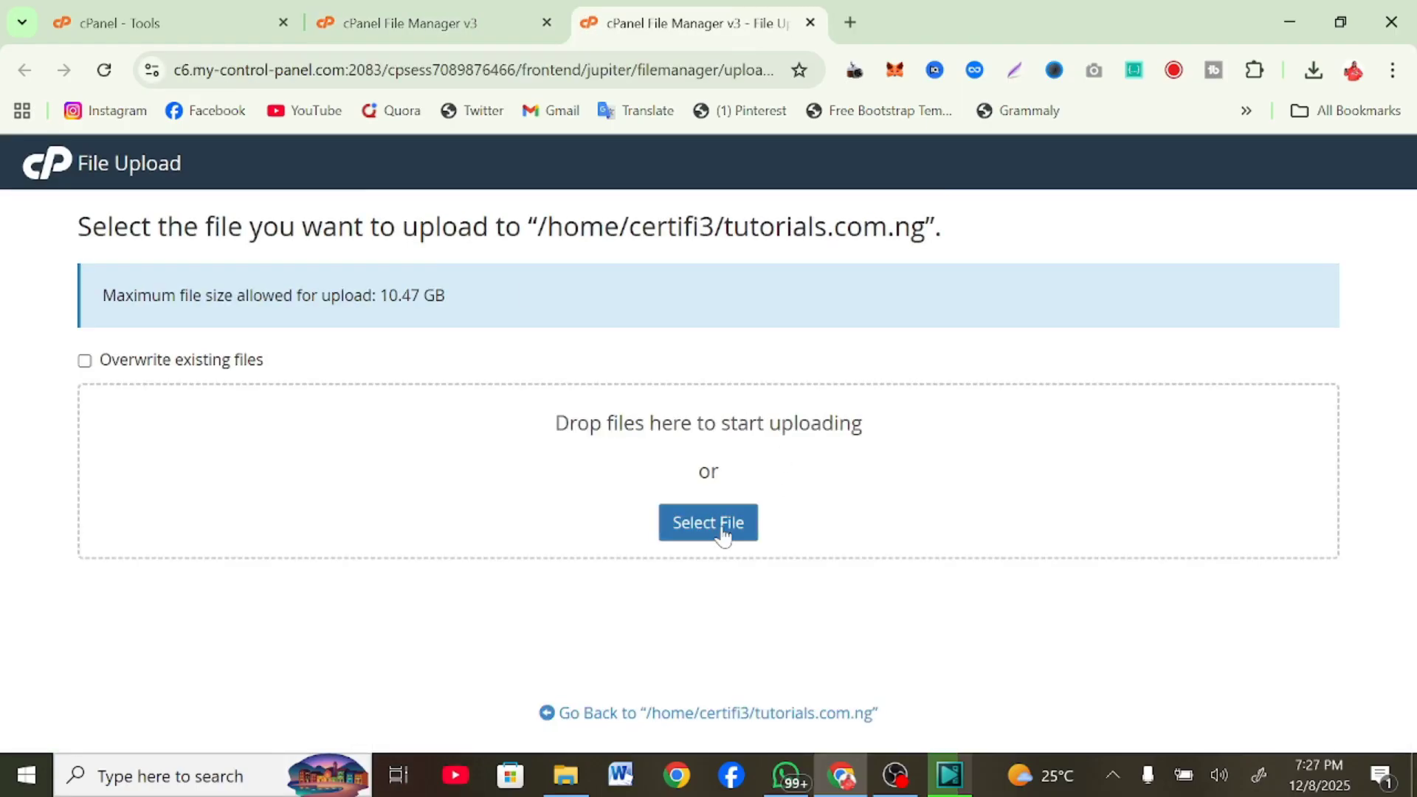
click(721, 535)
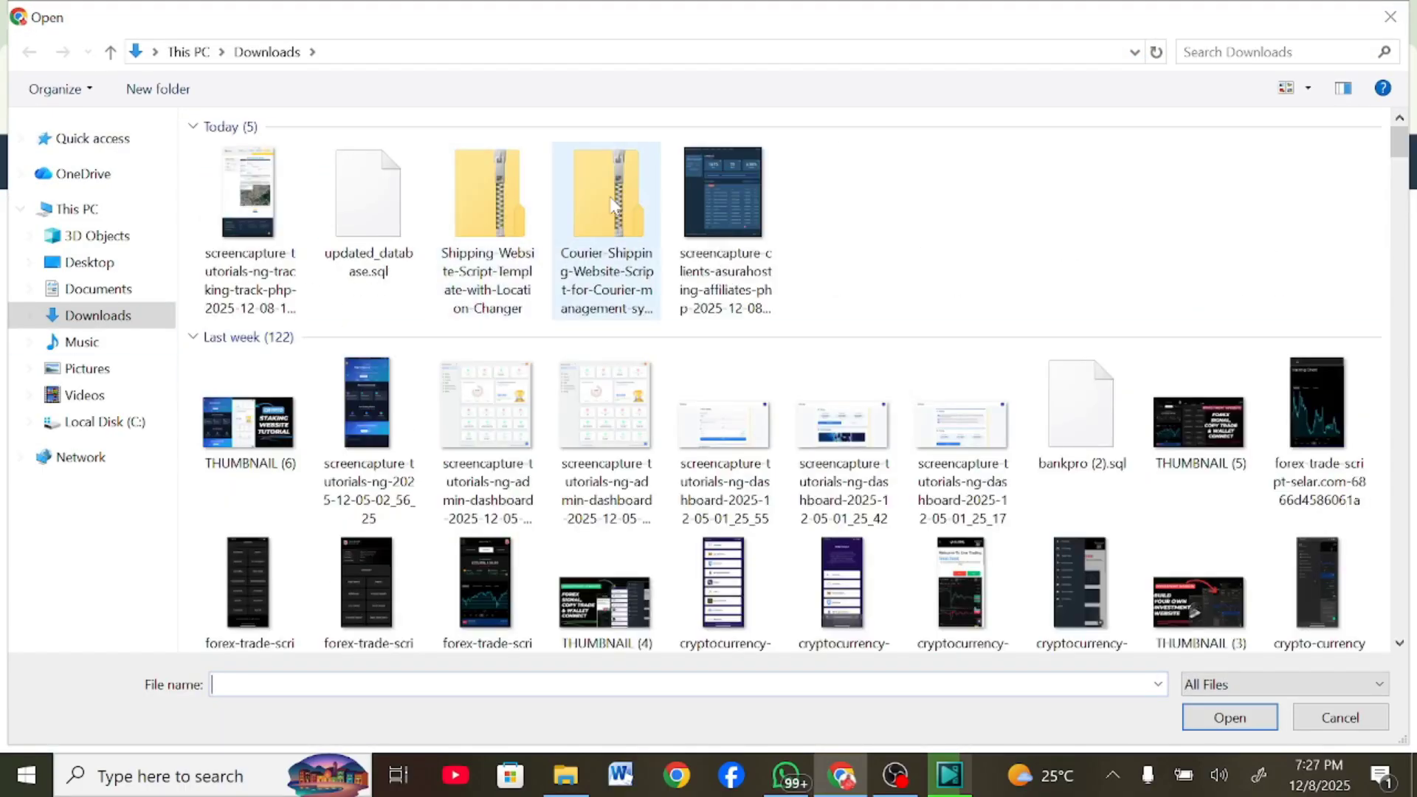
click(612, 205)
click(1250, 710)
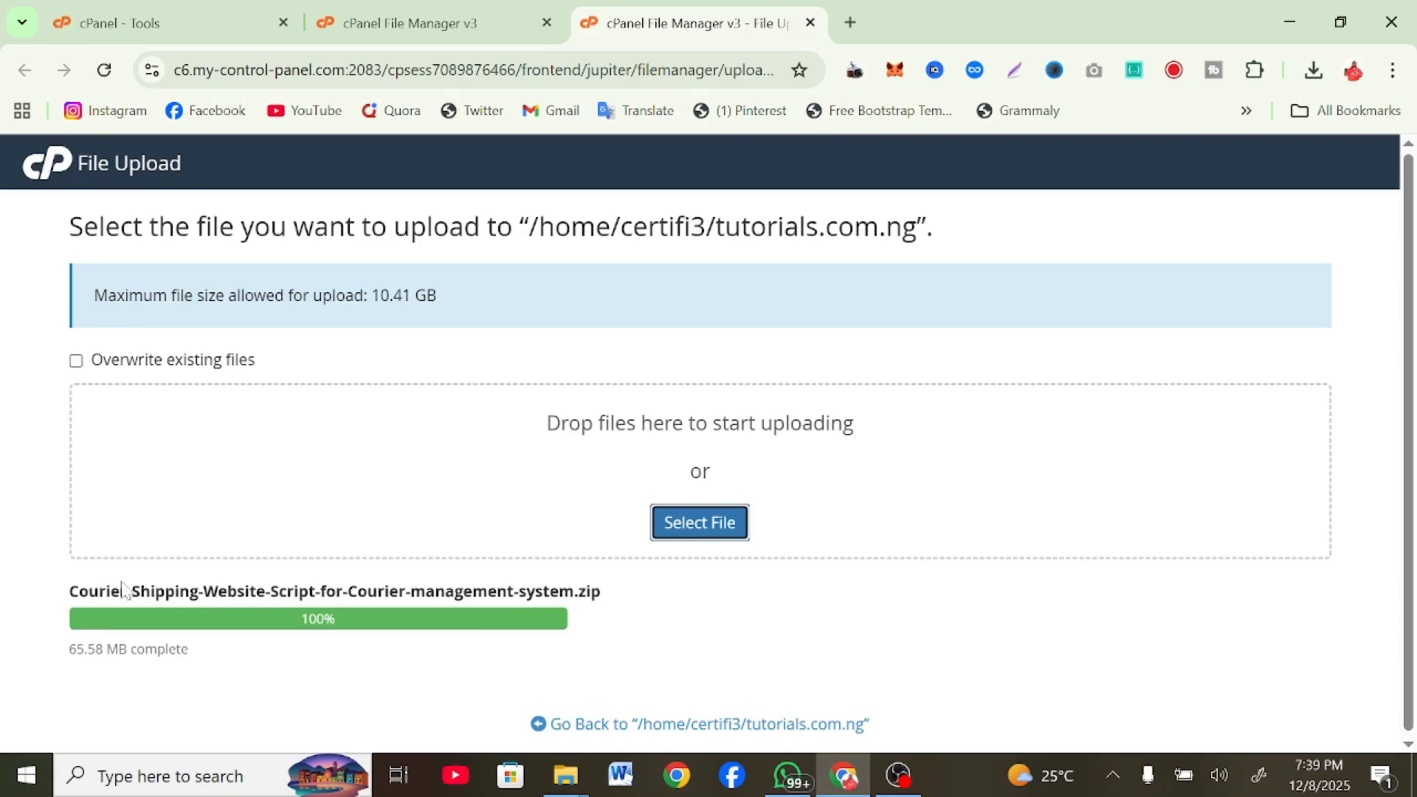
click(670, 729)
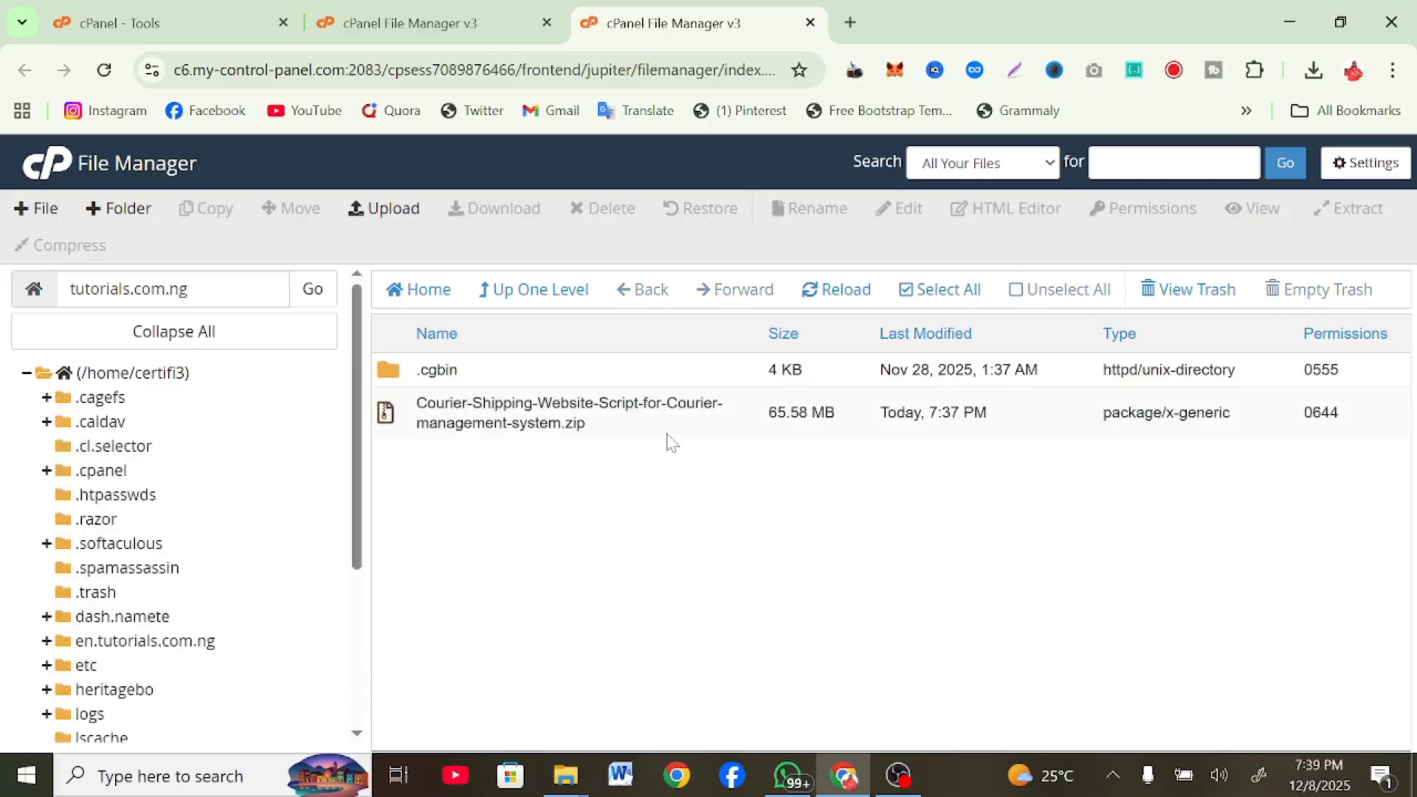
Extract the courier script zip into tutorials.com.ng, review the files, and select the folder path
right_click(672, 425)
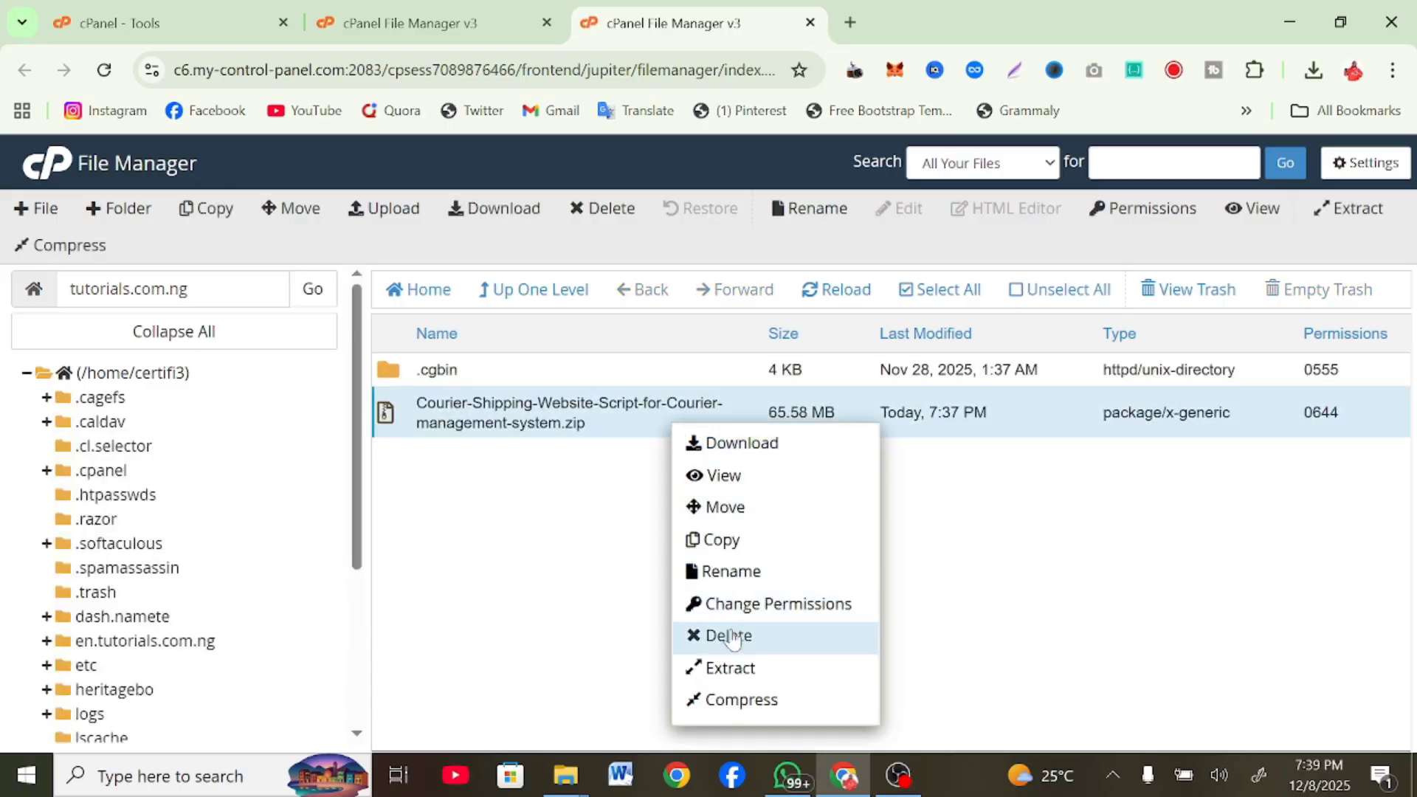
click(752, 670)
click(882, 556)
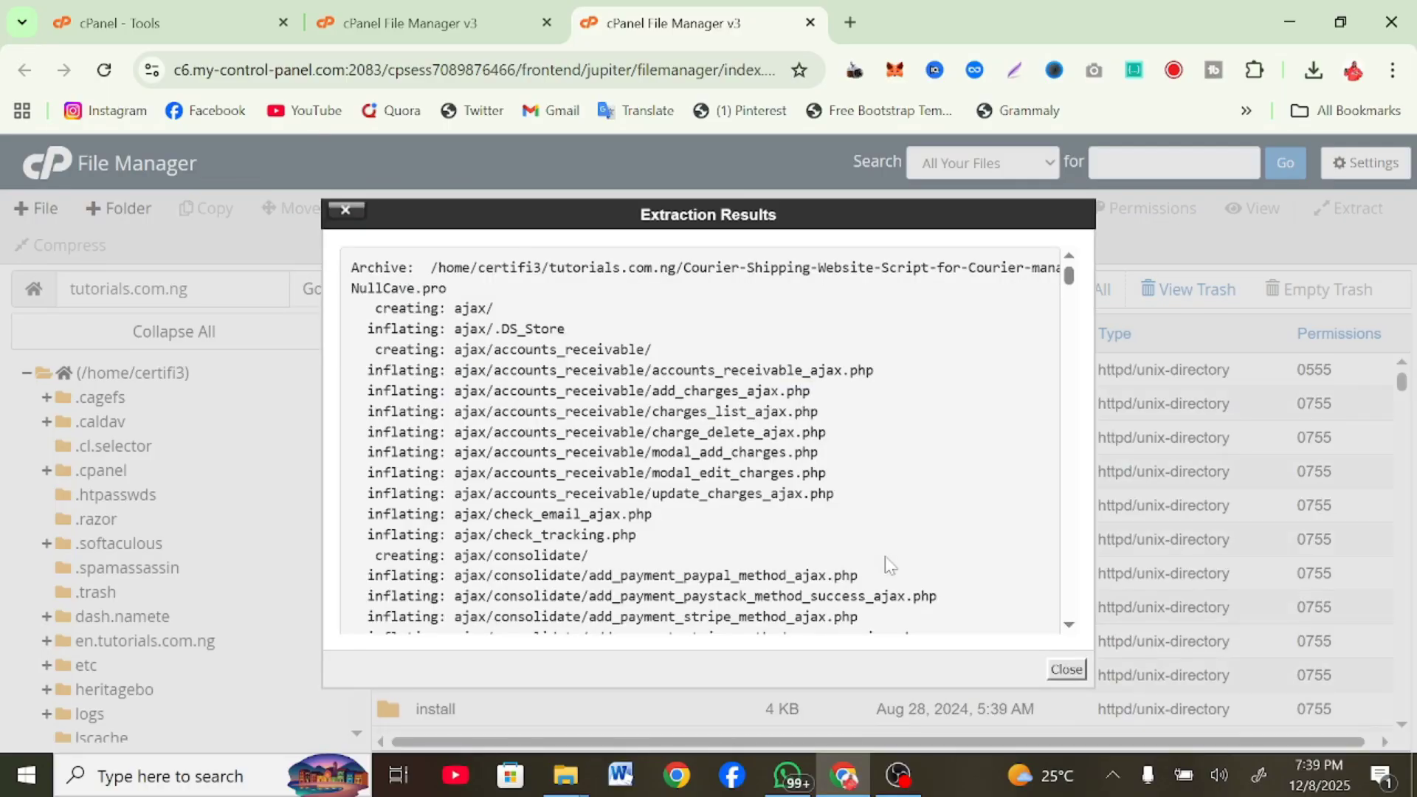
click(1065, 669)
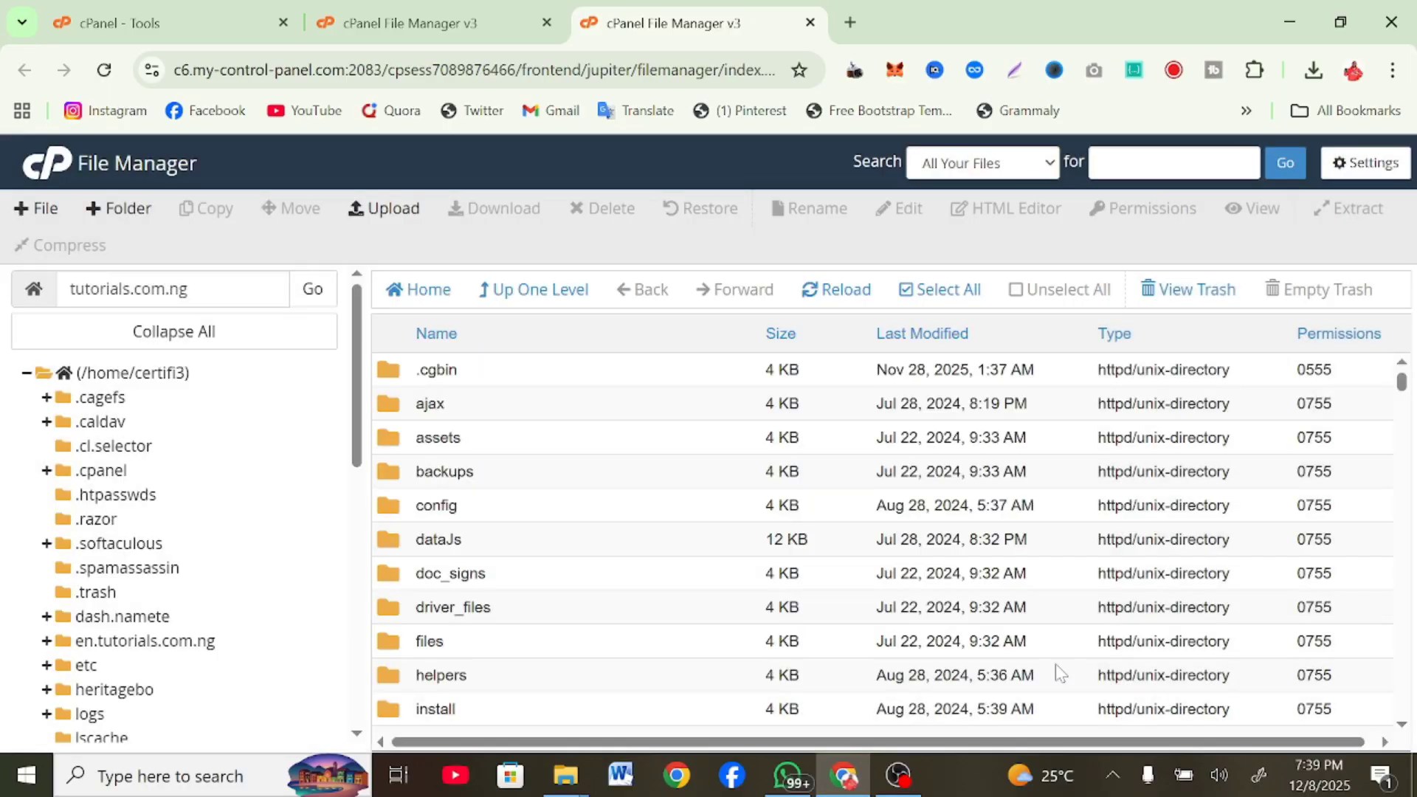
scroll(1056, 663, down, 10)
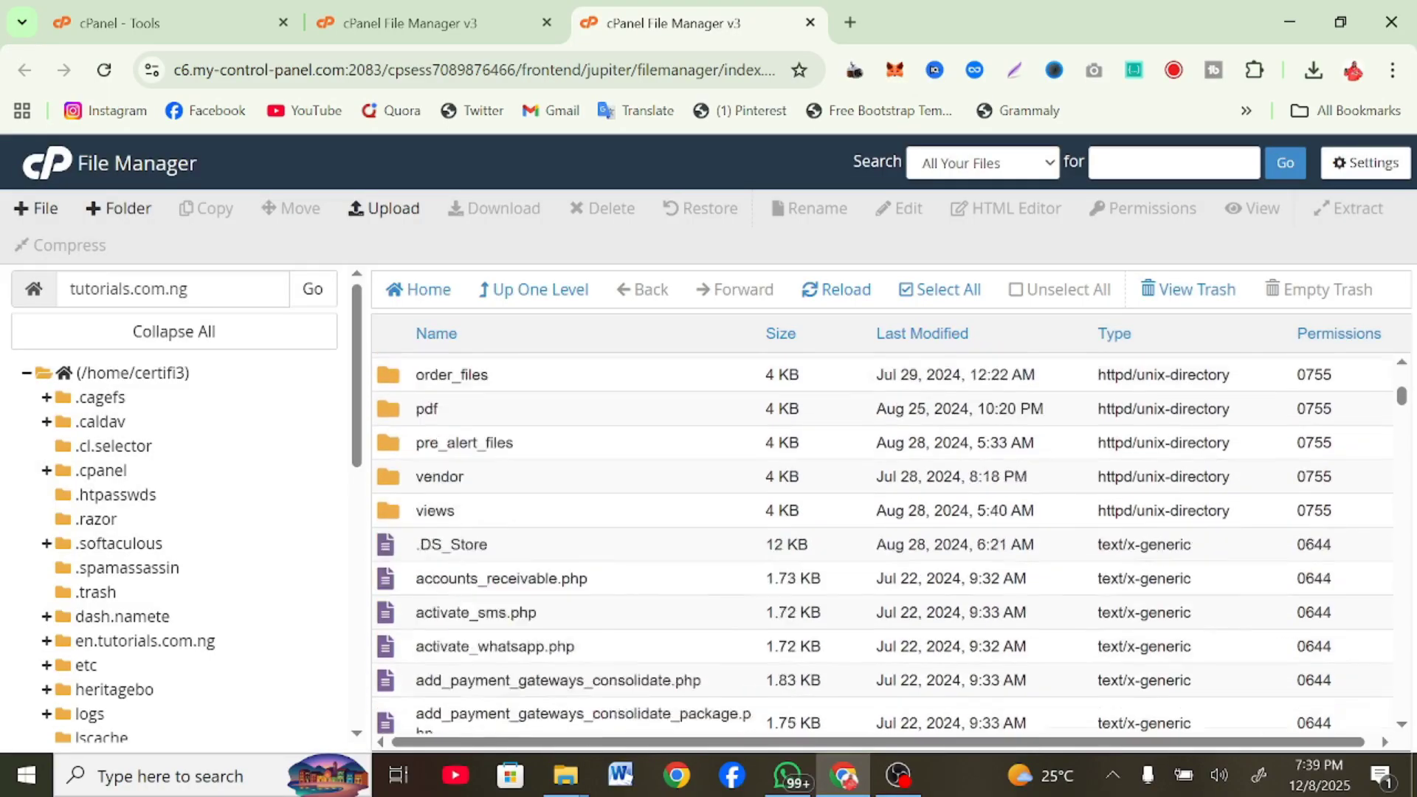
scroll(881, 544, down, 14)
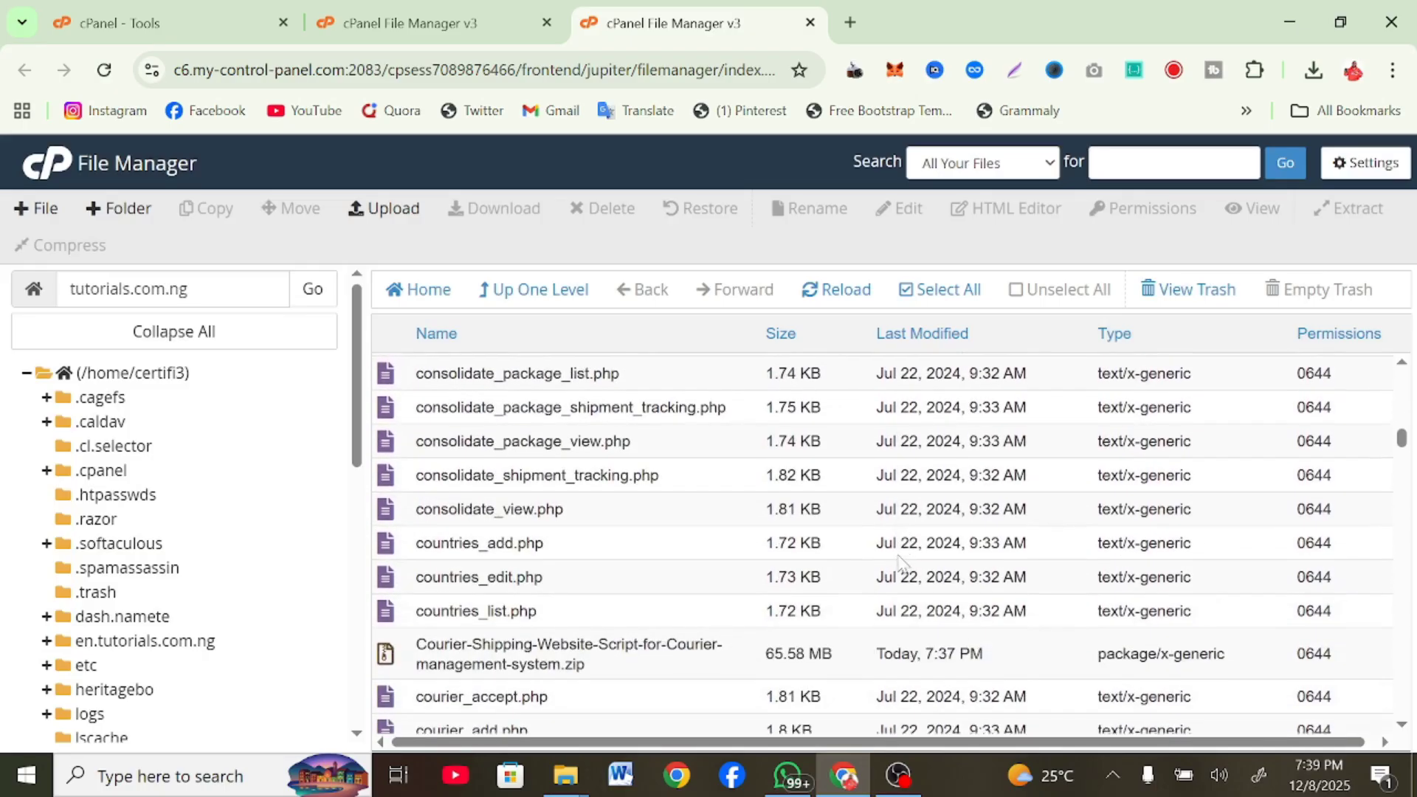
scroll(882, 543, down, 18)
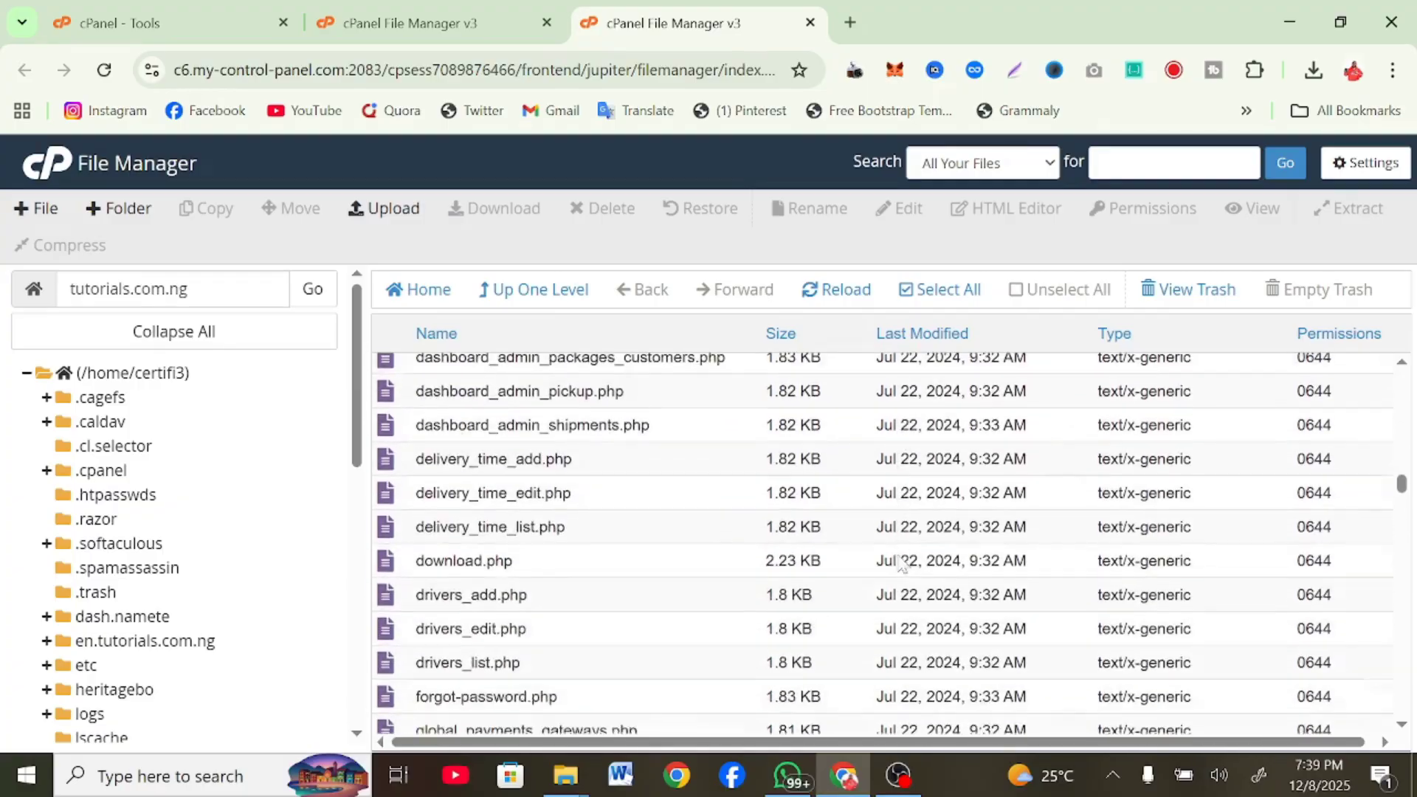
scroll(901, 562, up, 20)
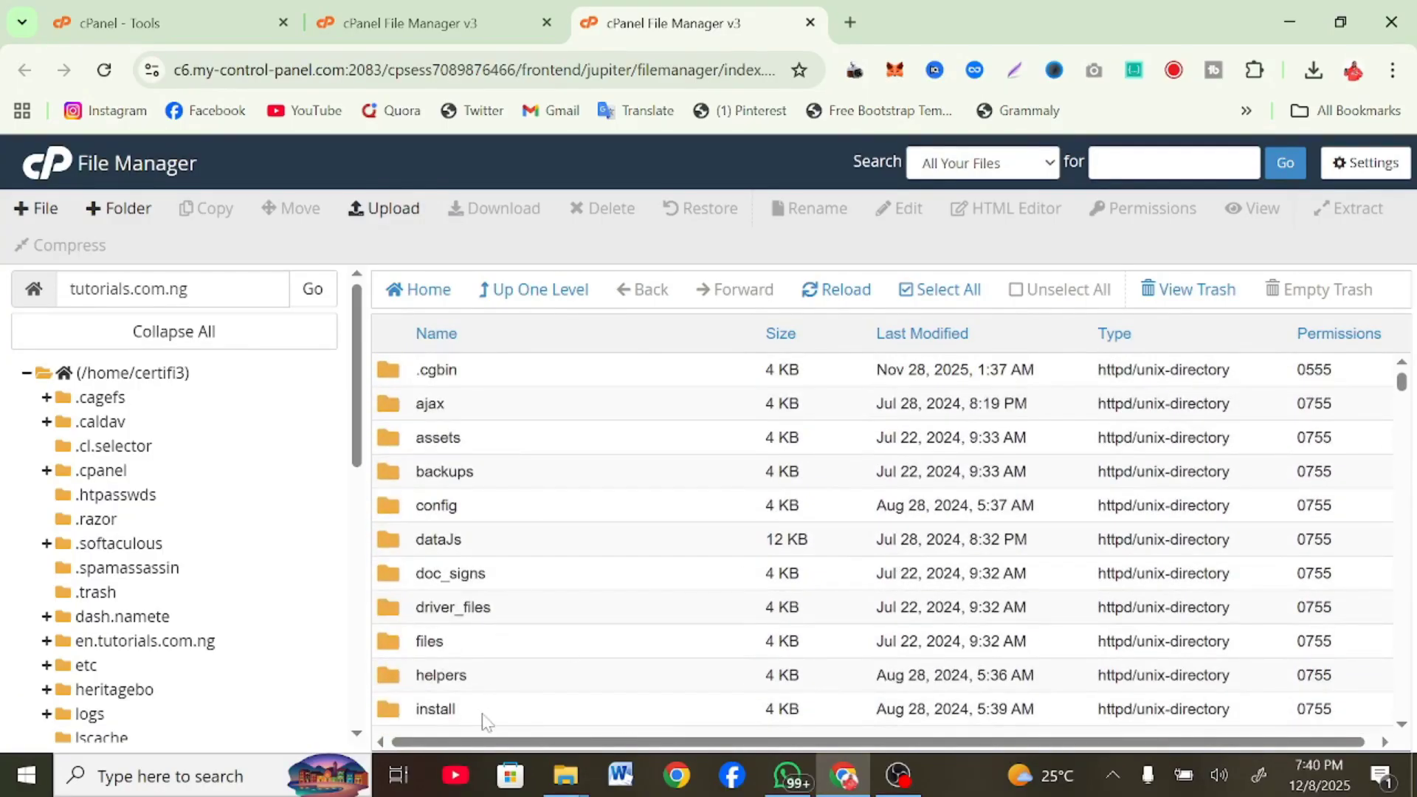
double_click(178, 288)
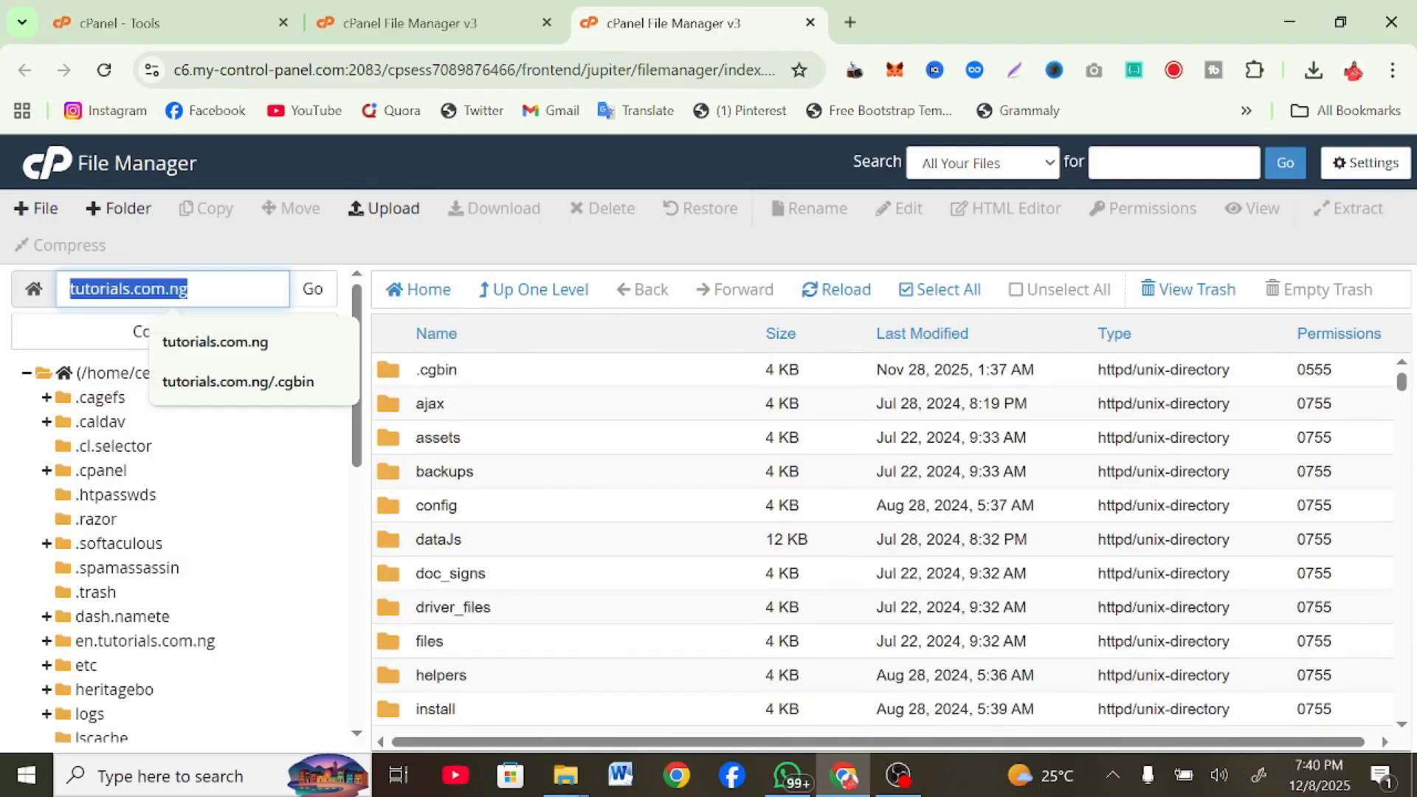
Load tutorials.com.ng/install in a new browser tab
key(ctrl+c)
click(850, 22)
key(ctrl+v)
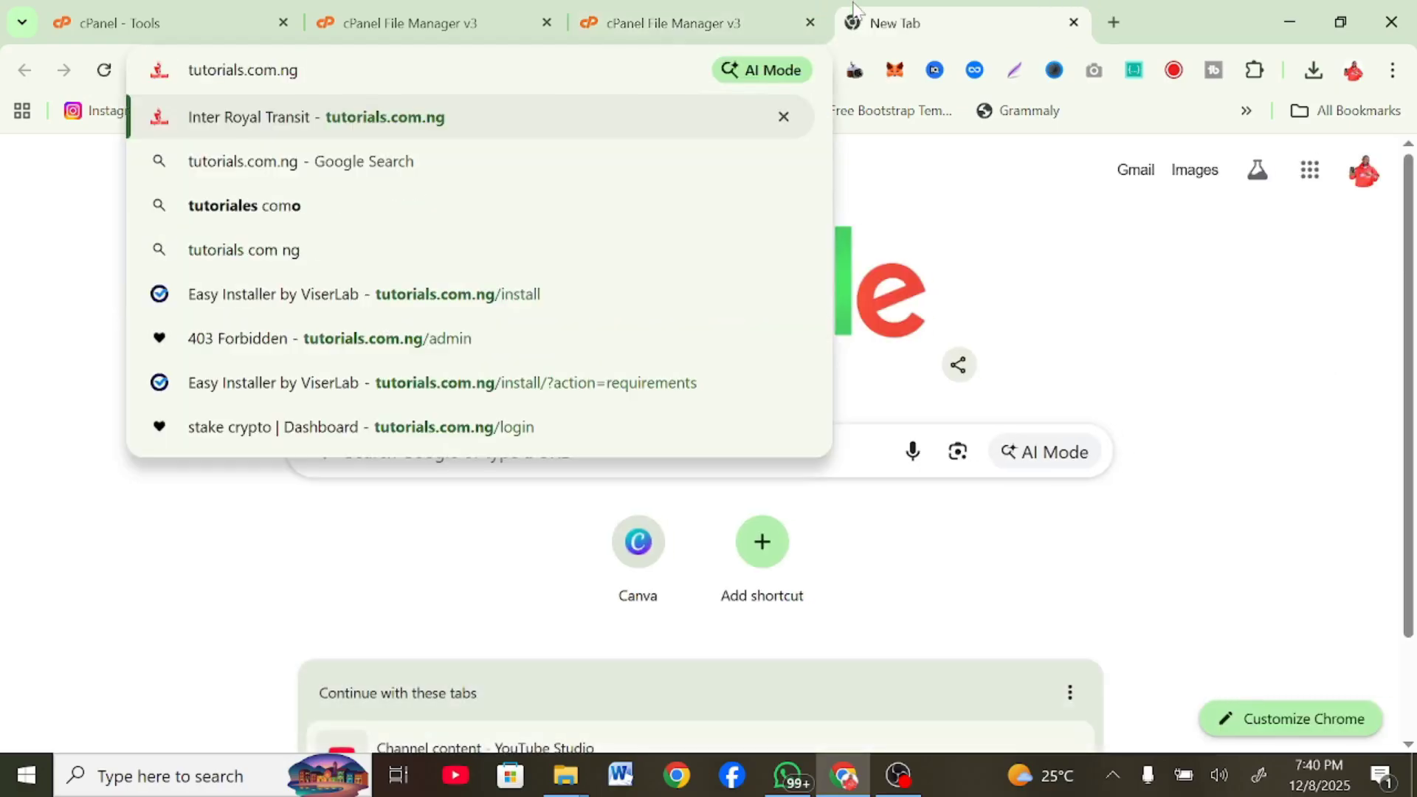
text(/install)
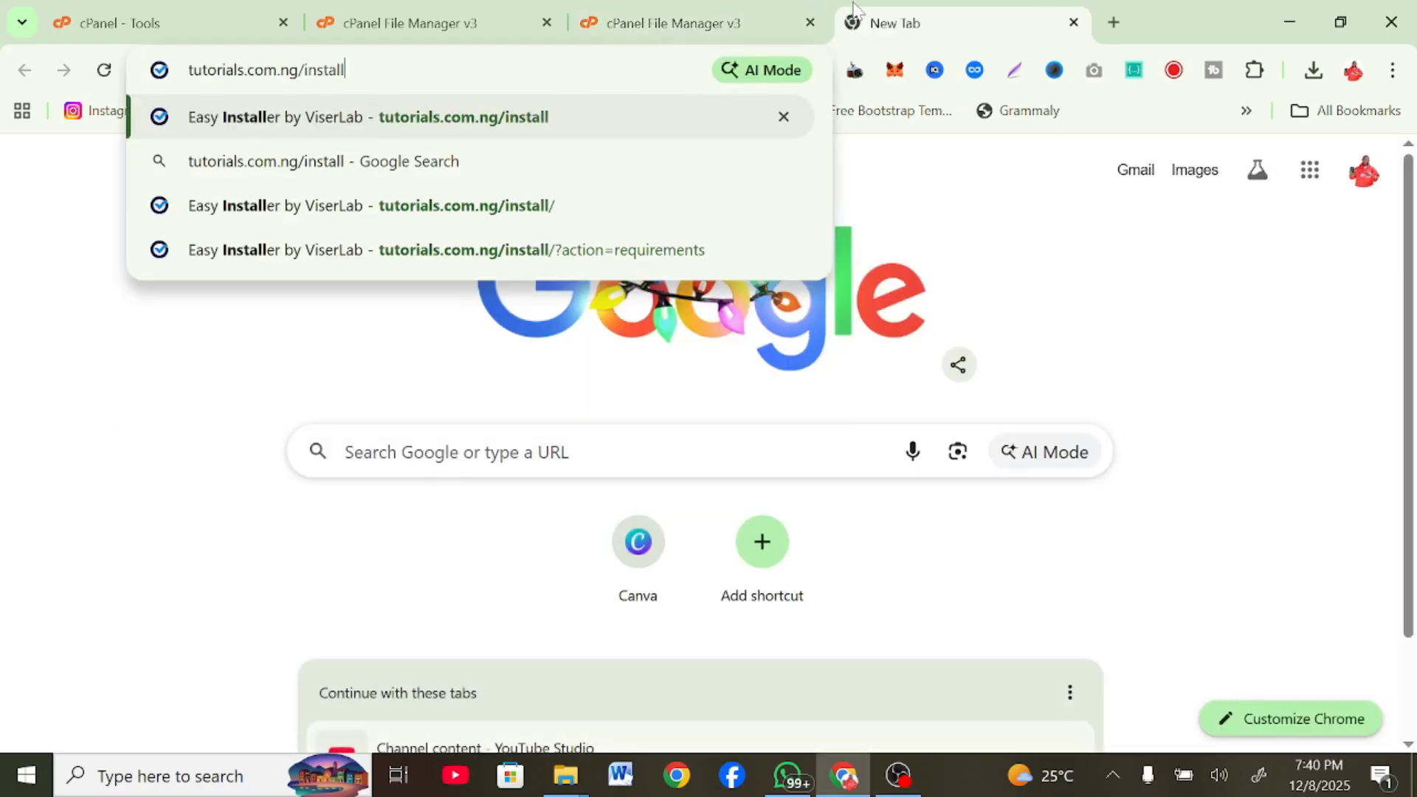
key(Return)
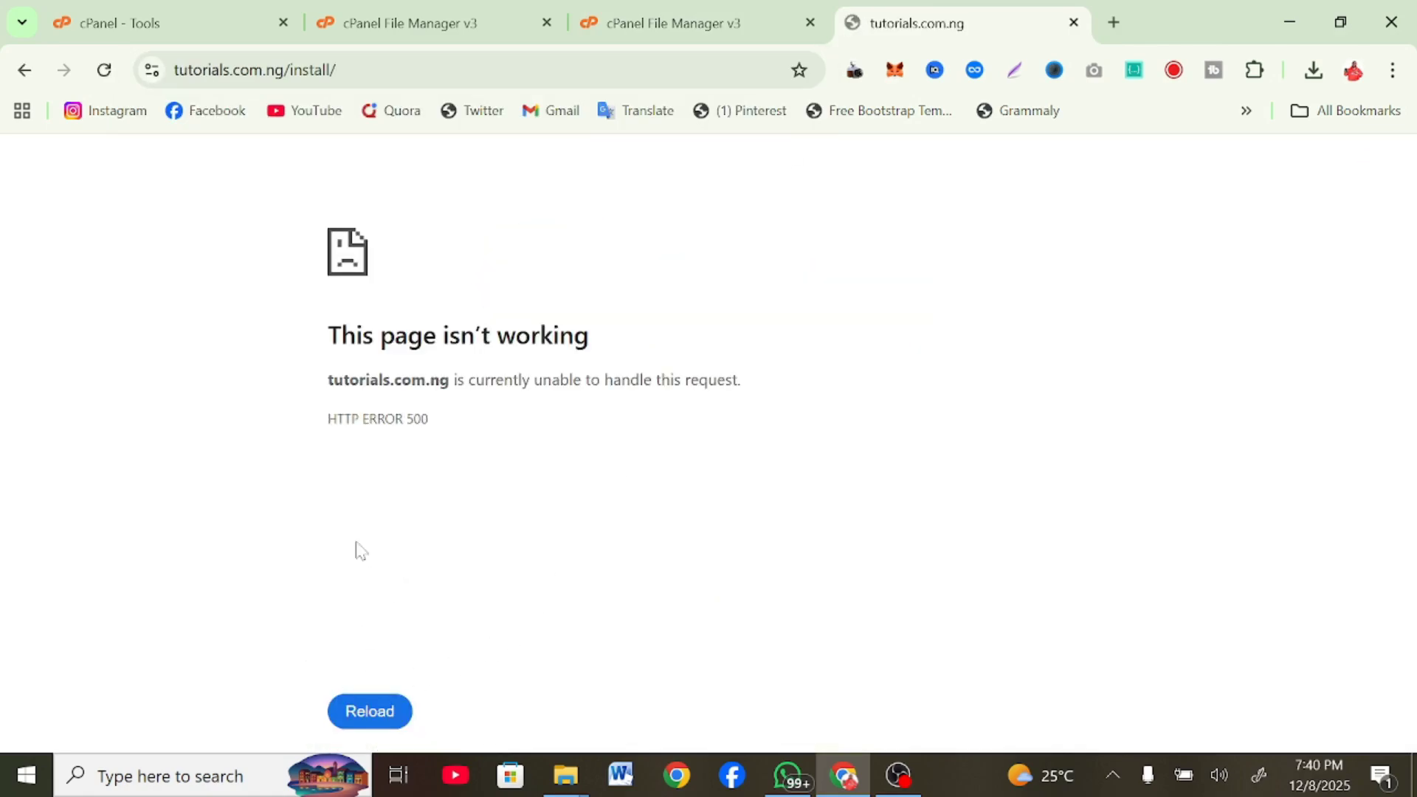
Open cPanel's Select PHP Version tool from a 'php' tools search, then go back to File Manager
click(465, 21)
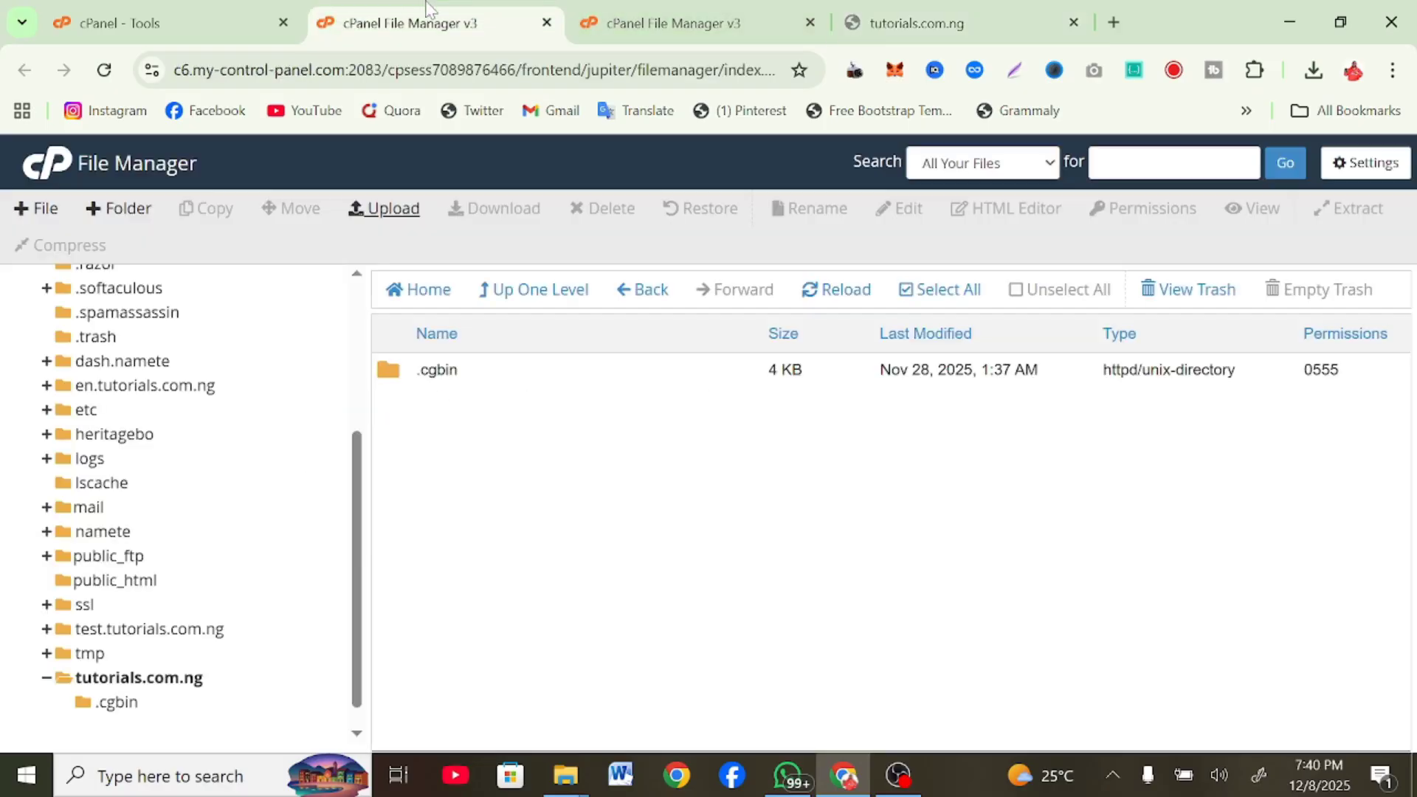
click(189, 26)
click(856, 168)
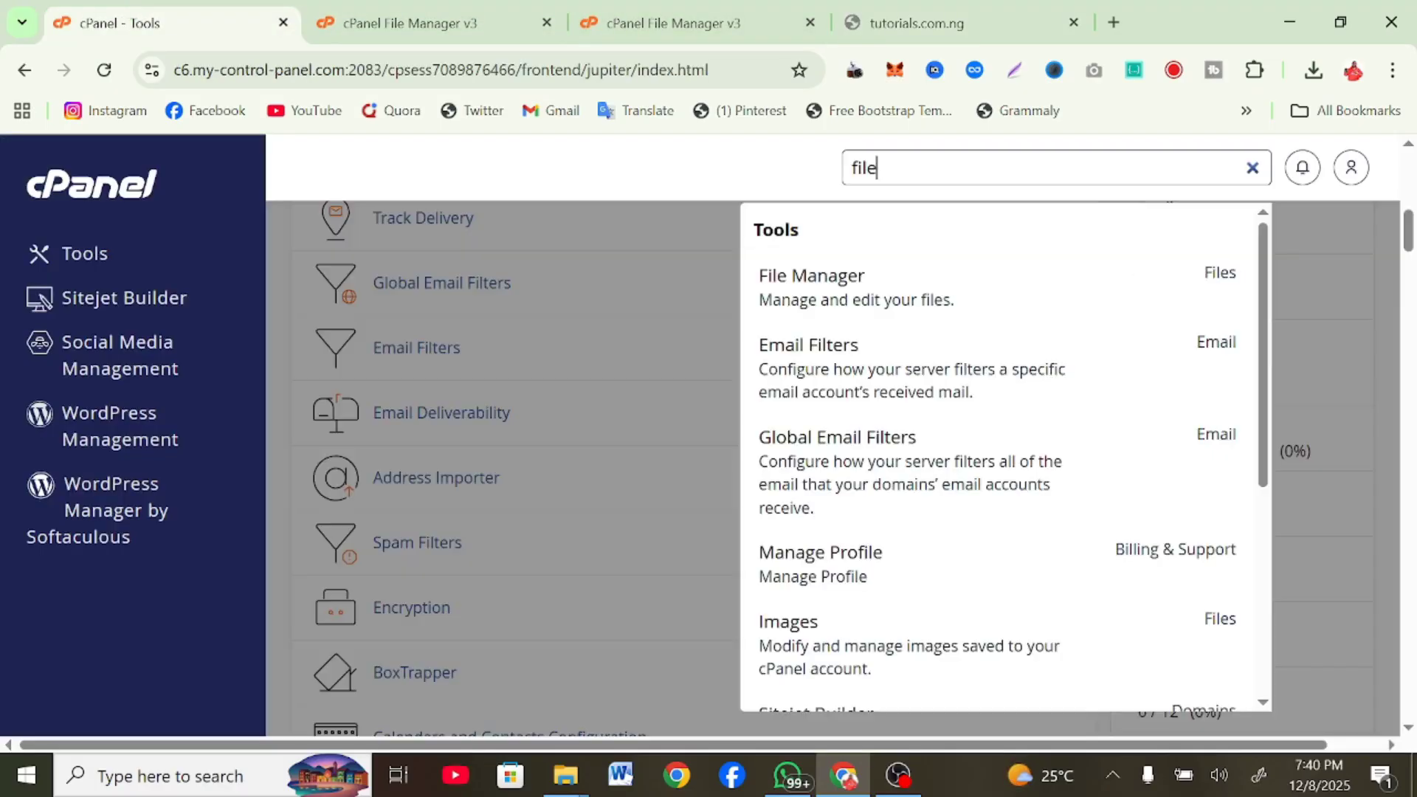
text(php)
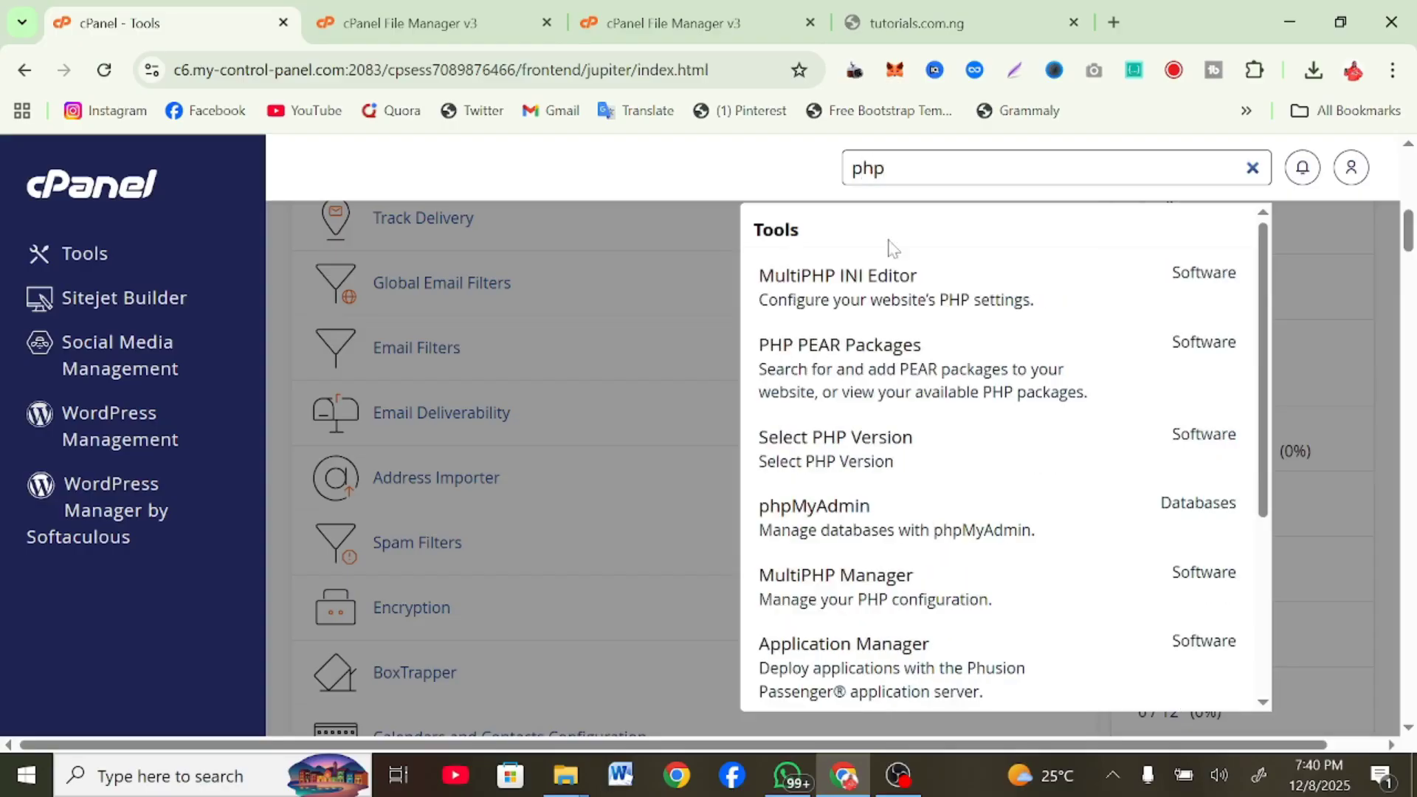
click(826, 447)
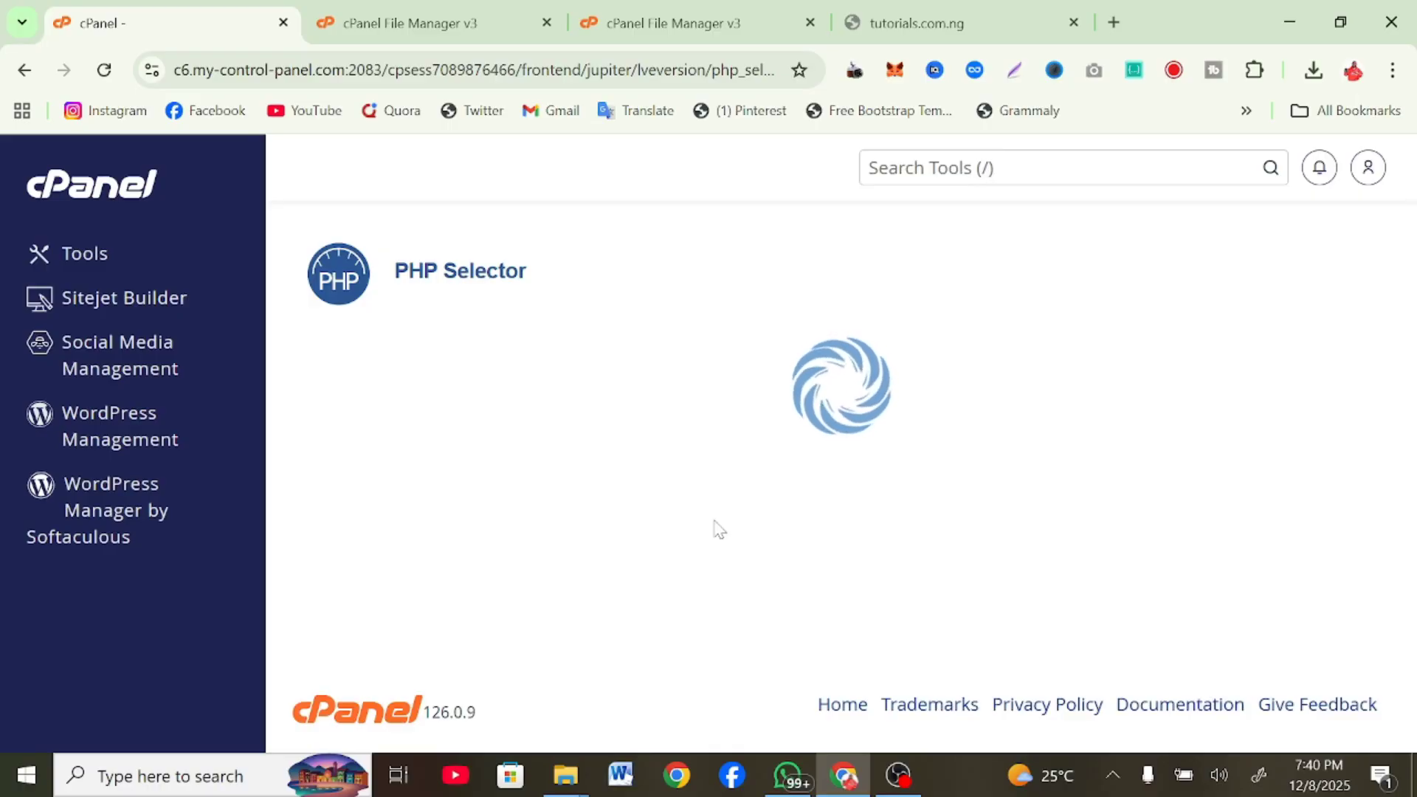
click(721, 5)
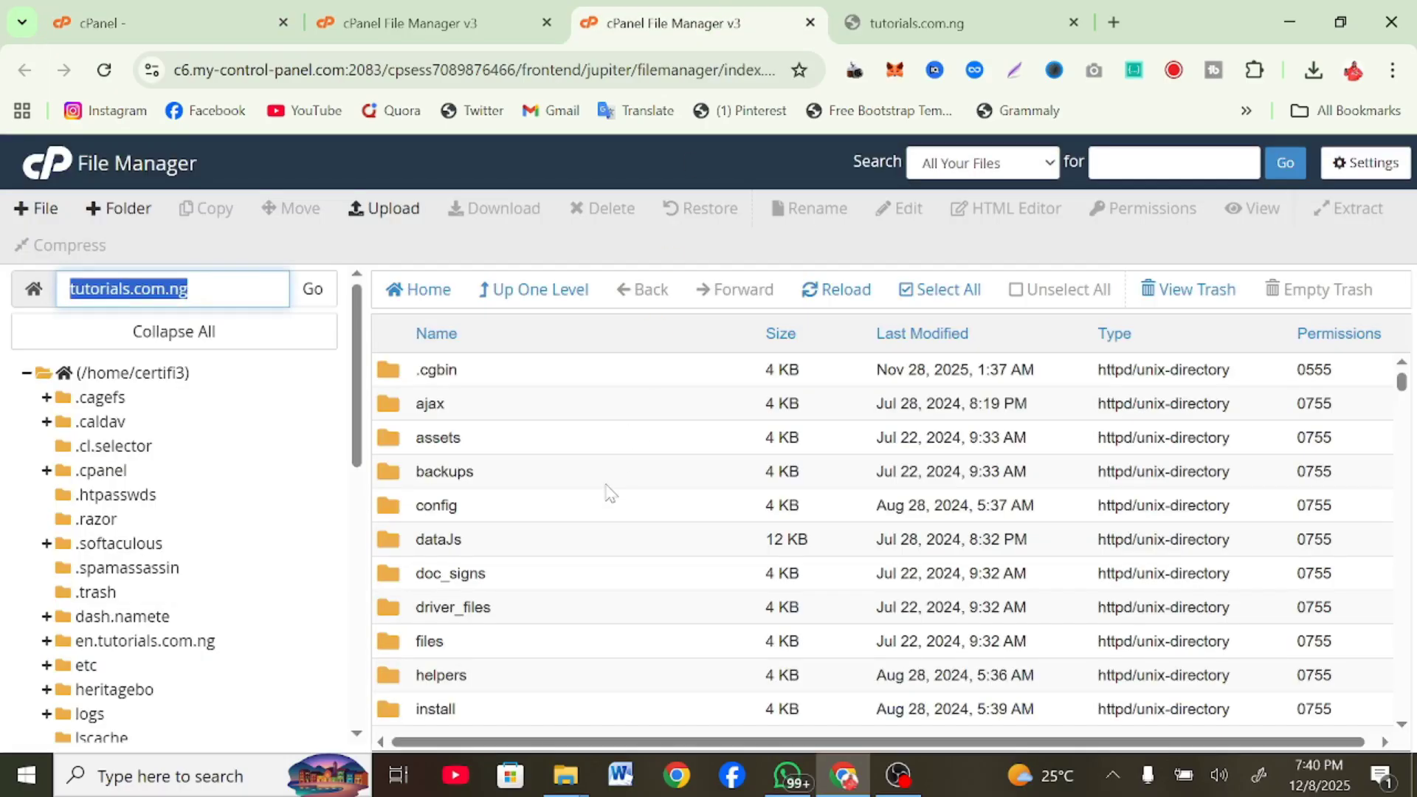
scroll(610, 492, down, 3)
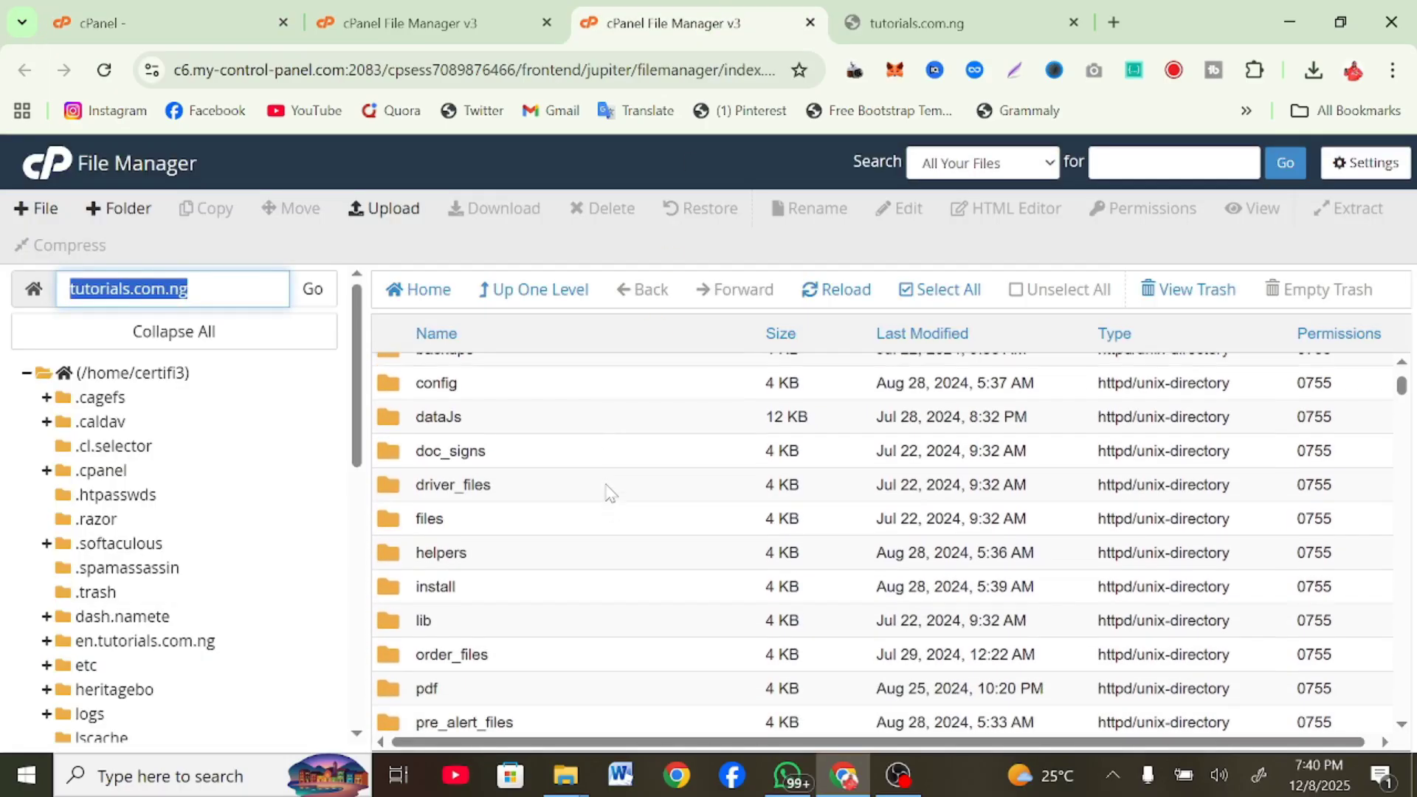
double_click(501, 570)
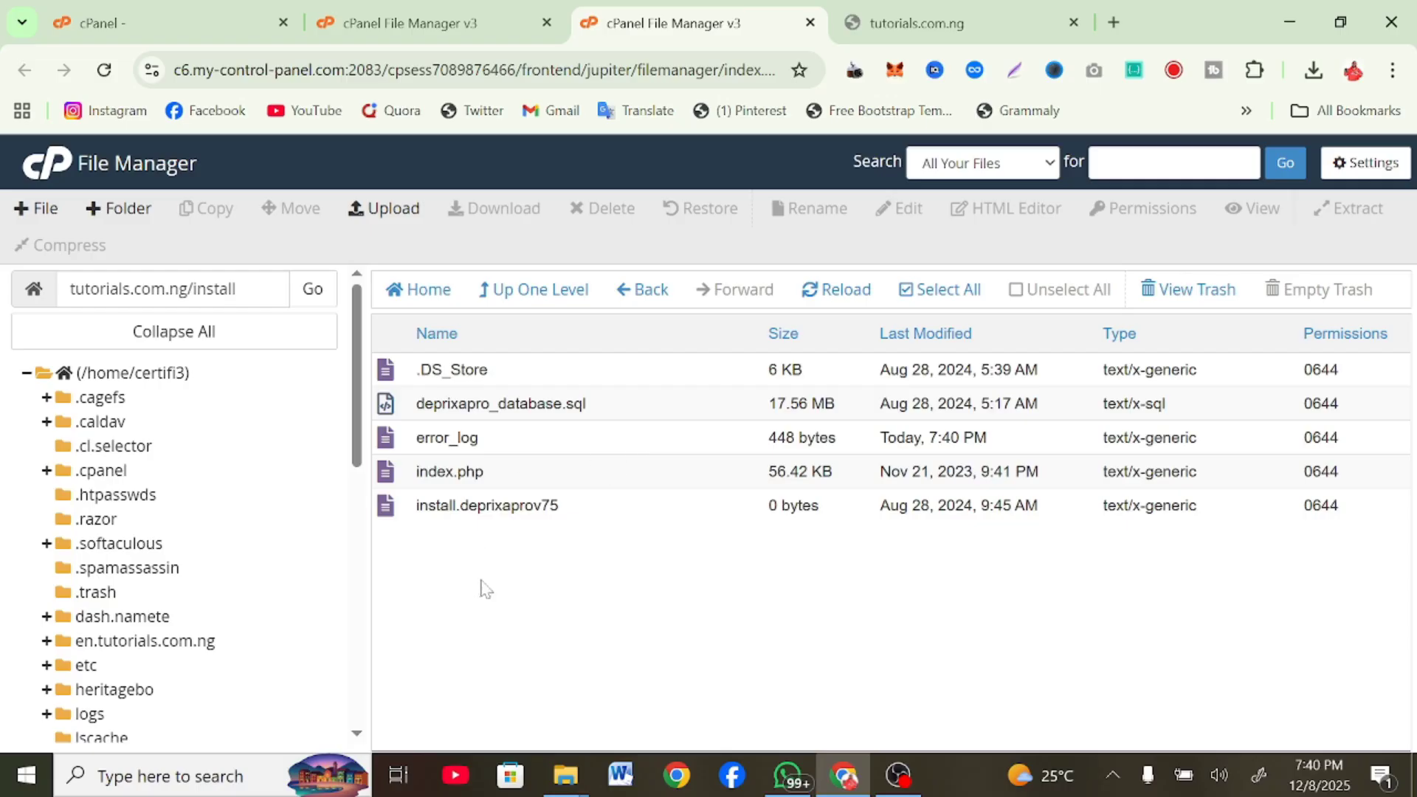
click(498, 472)
click(528, 303)
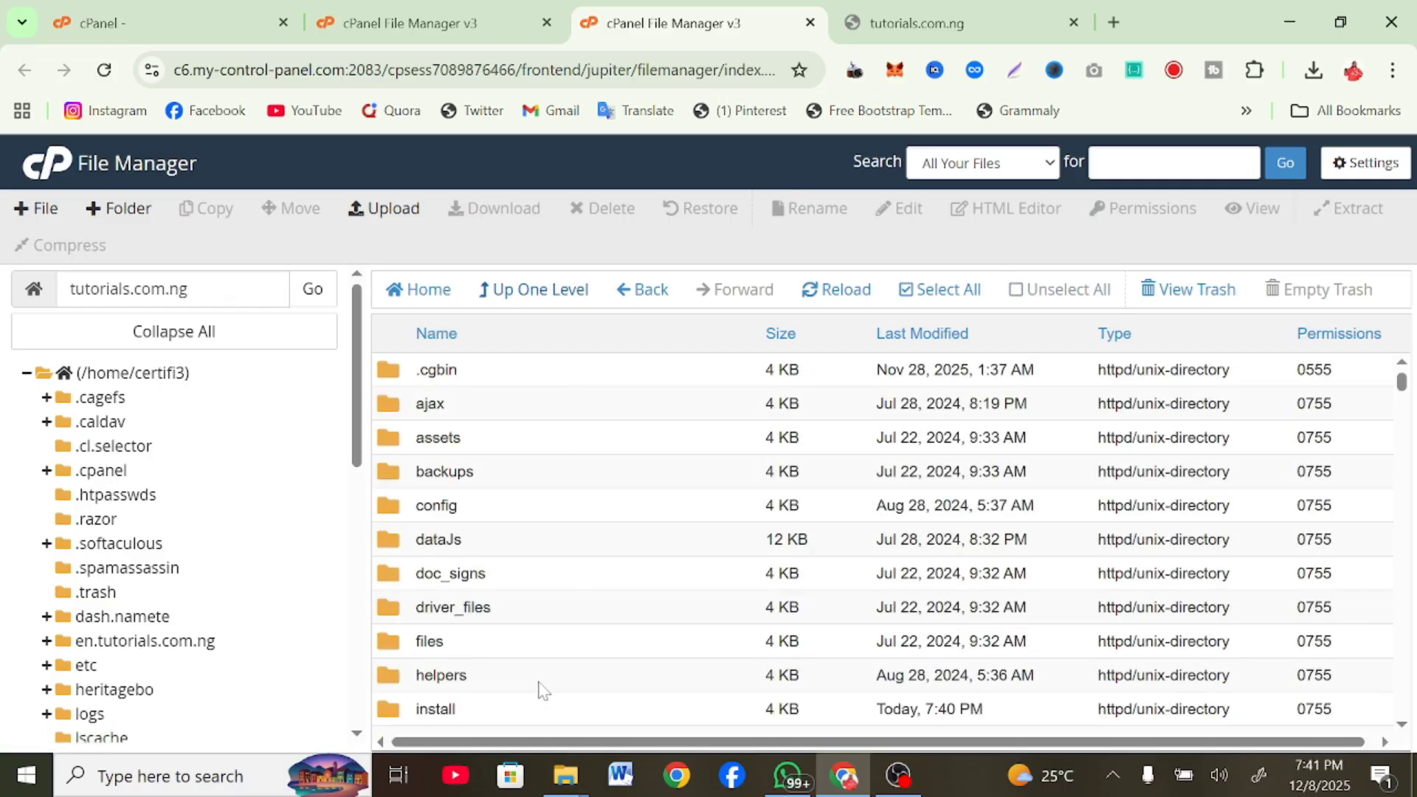
scroll(541, 689, down, 3)
scroll(541, 689, down, 5)
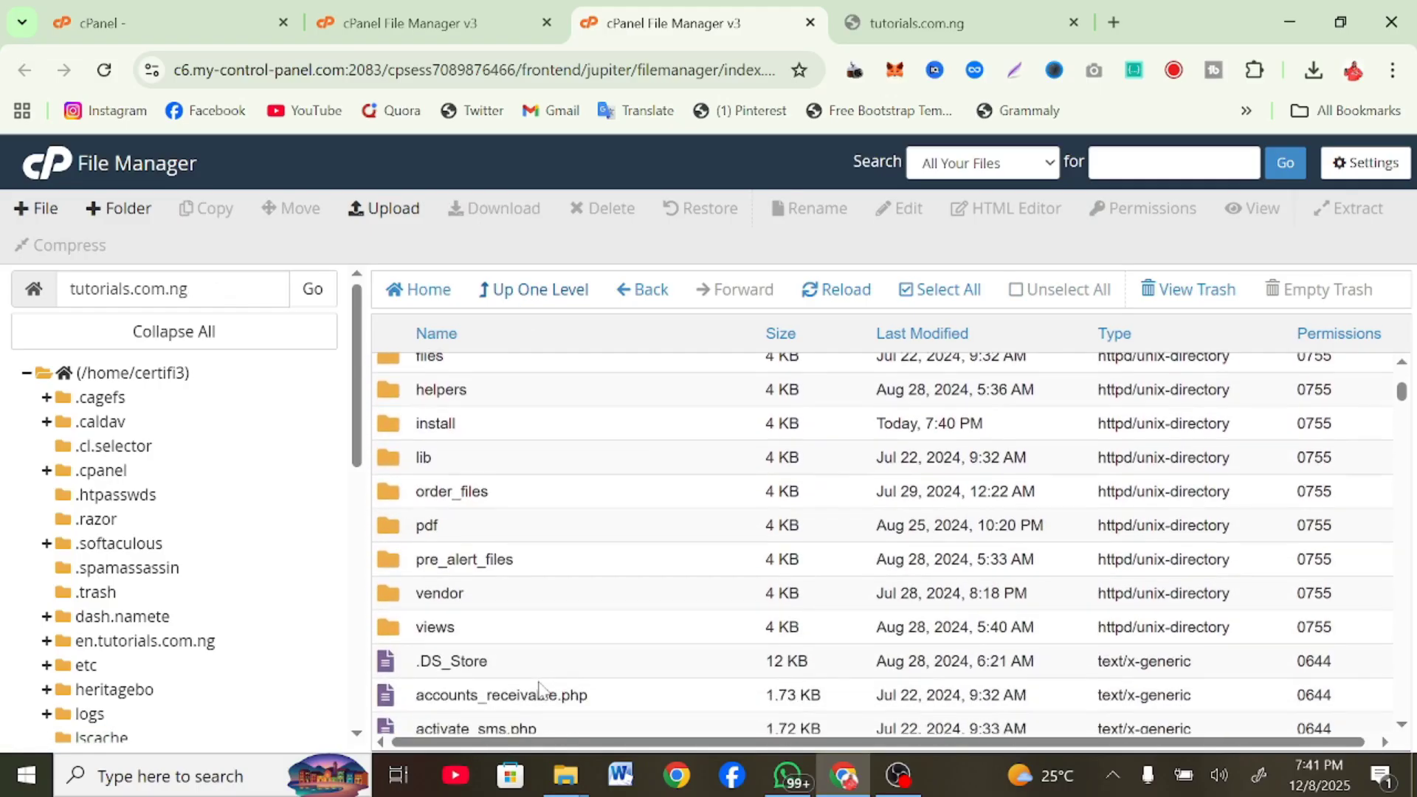
scroll(542, 689, down, 8)
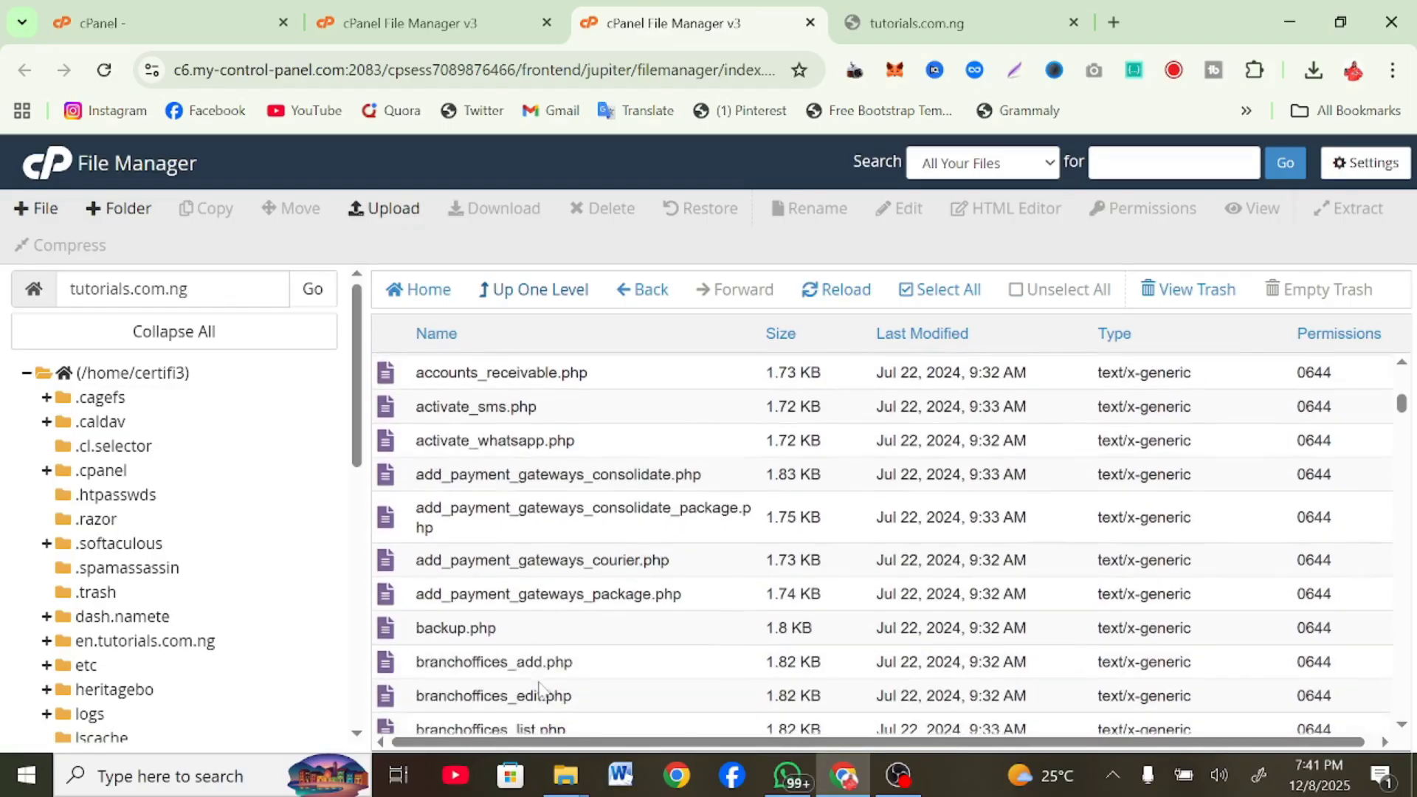
scroll(541, 690, down, 20)
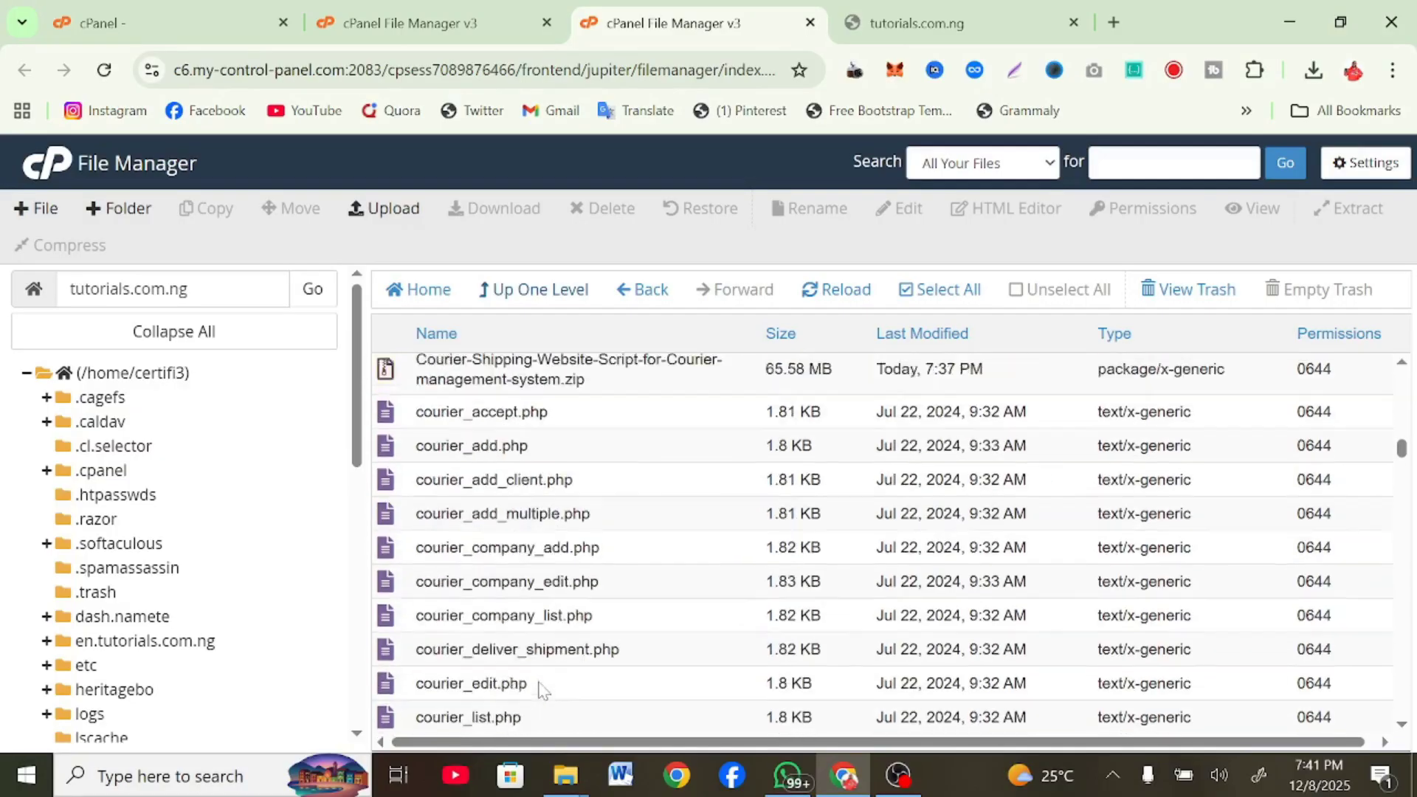
scroll(541, 690, down, 5)
scroll(538, 686, up, 20)
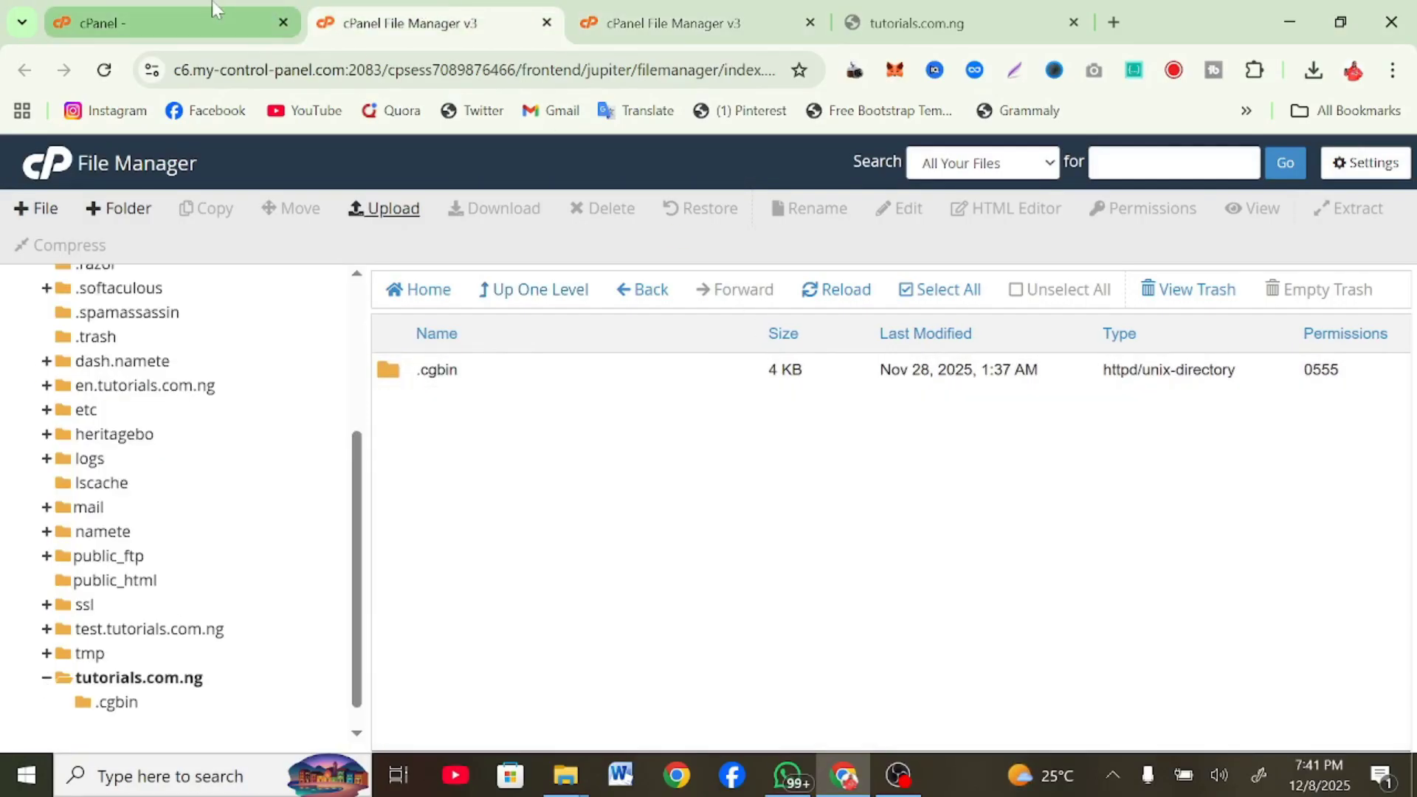
Change the current PHP version from 7.4 to 8.1 in PHP Selector and apply it
click(212, 9)
click(767, 567)
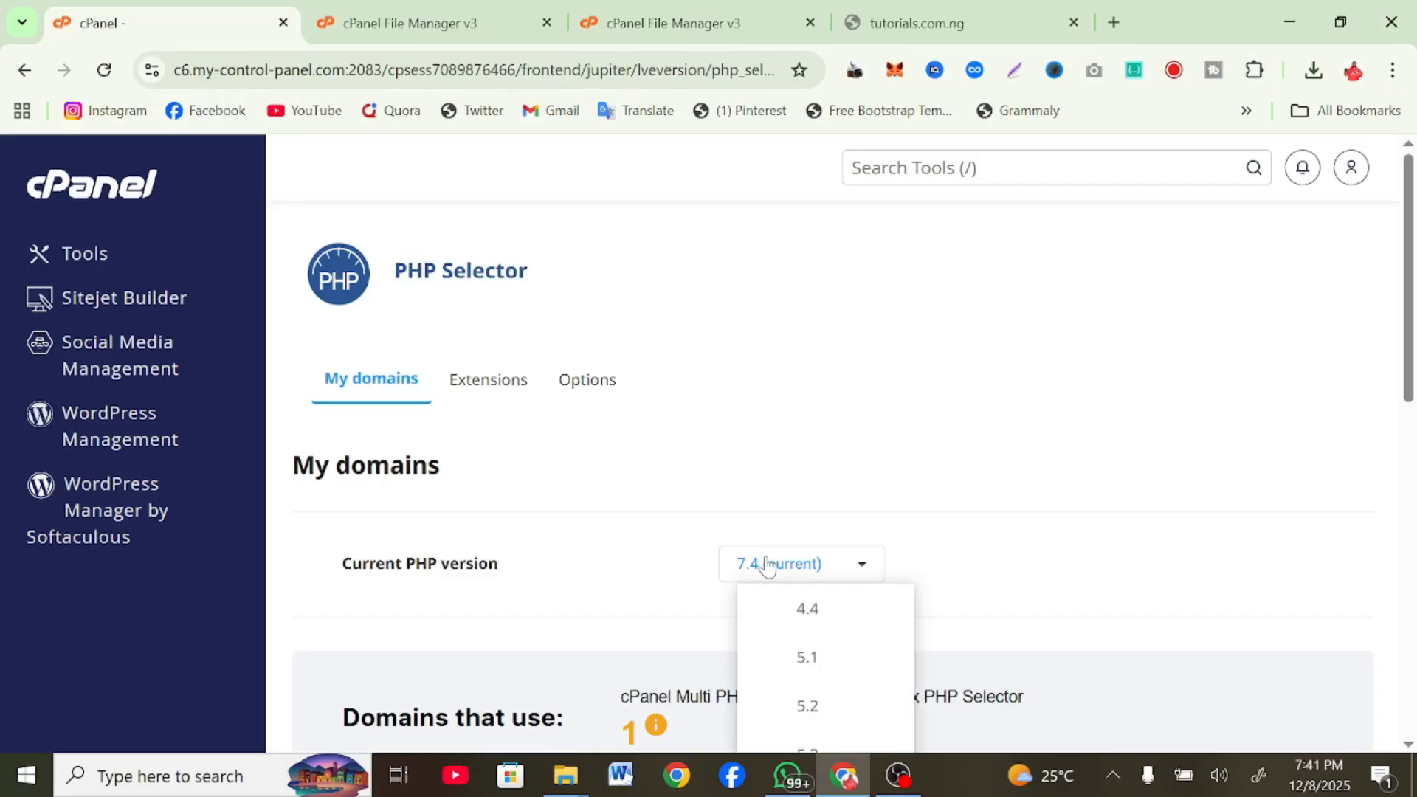
scroll(766, 563, down, 8)
click(798, 537)
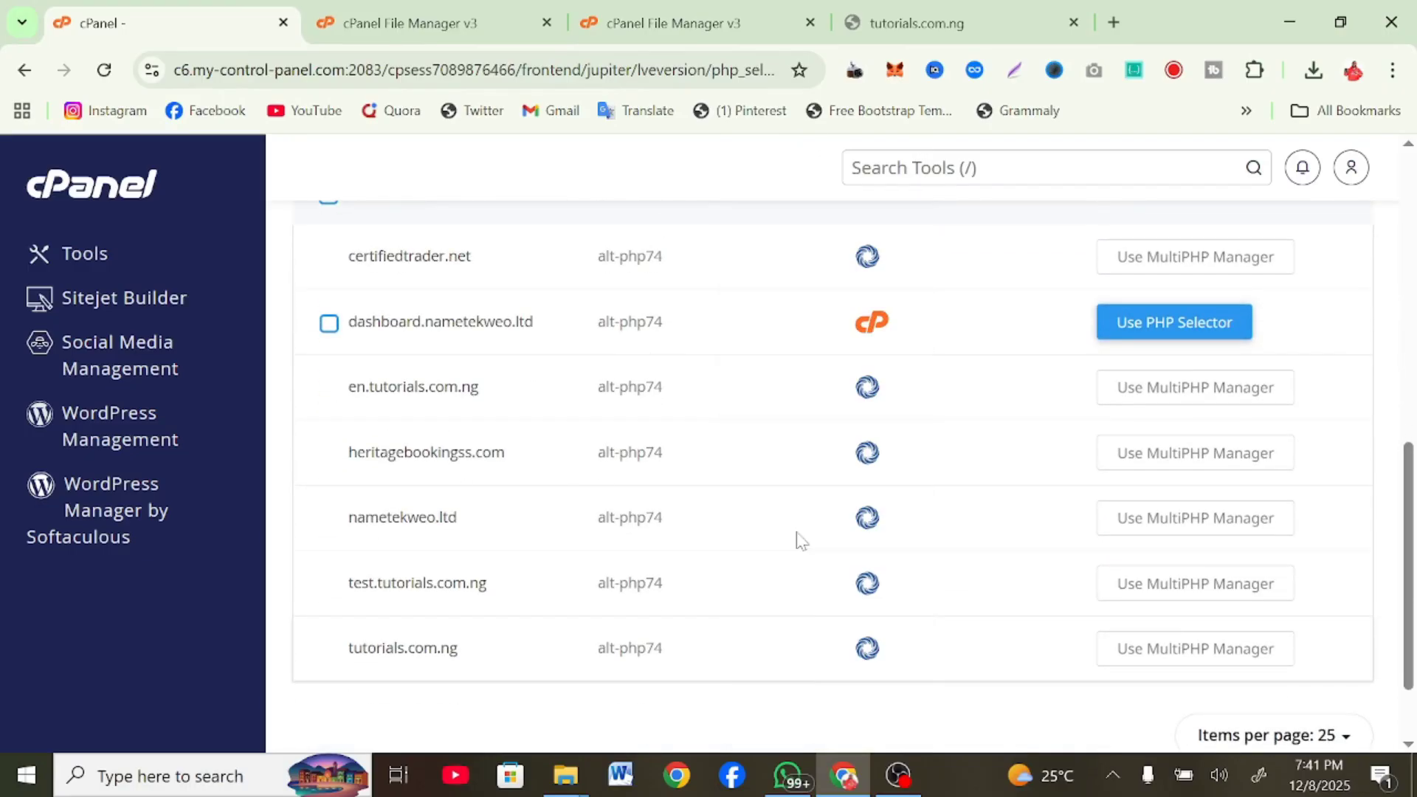
scroll(797, 541, up, 8)
click(863, 431)
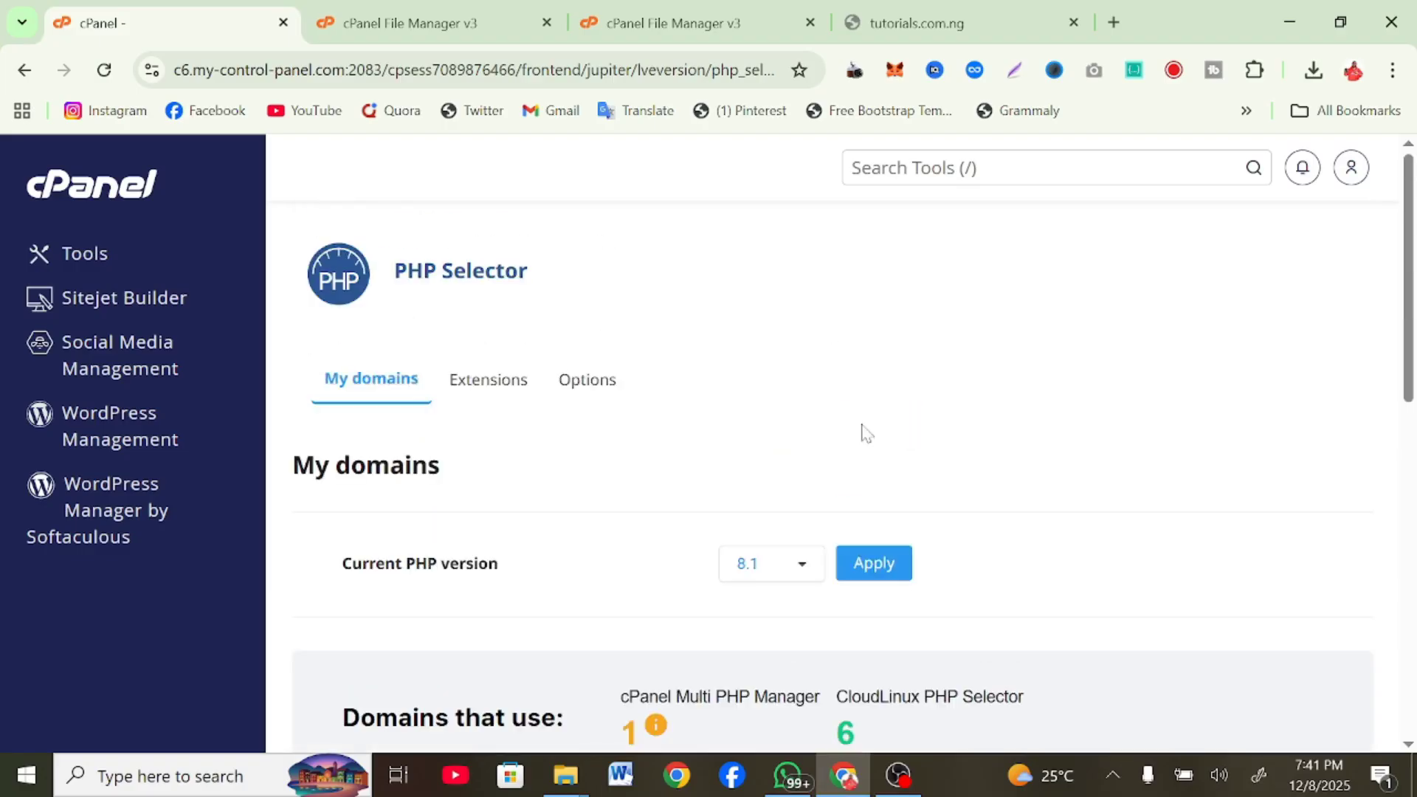
click(893, 575)
click(895, 577)
Reload tutorials.com.ng/install so the Deprixa Pro installation wizard loads
click(934, 22)
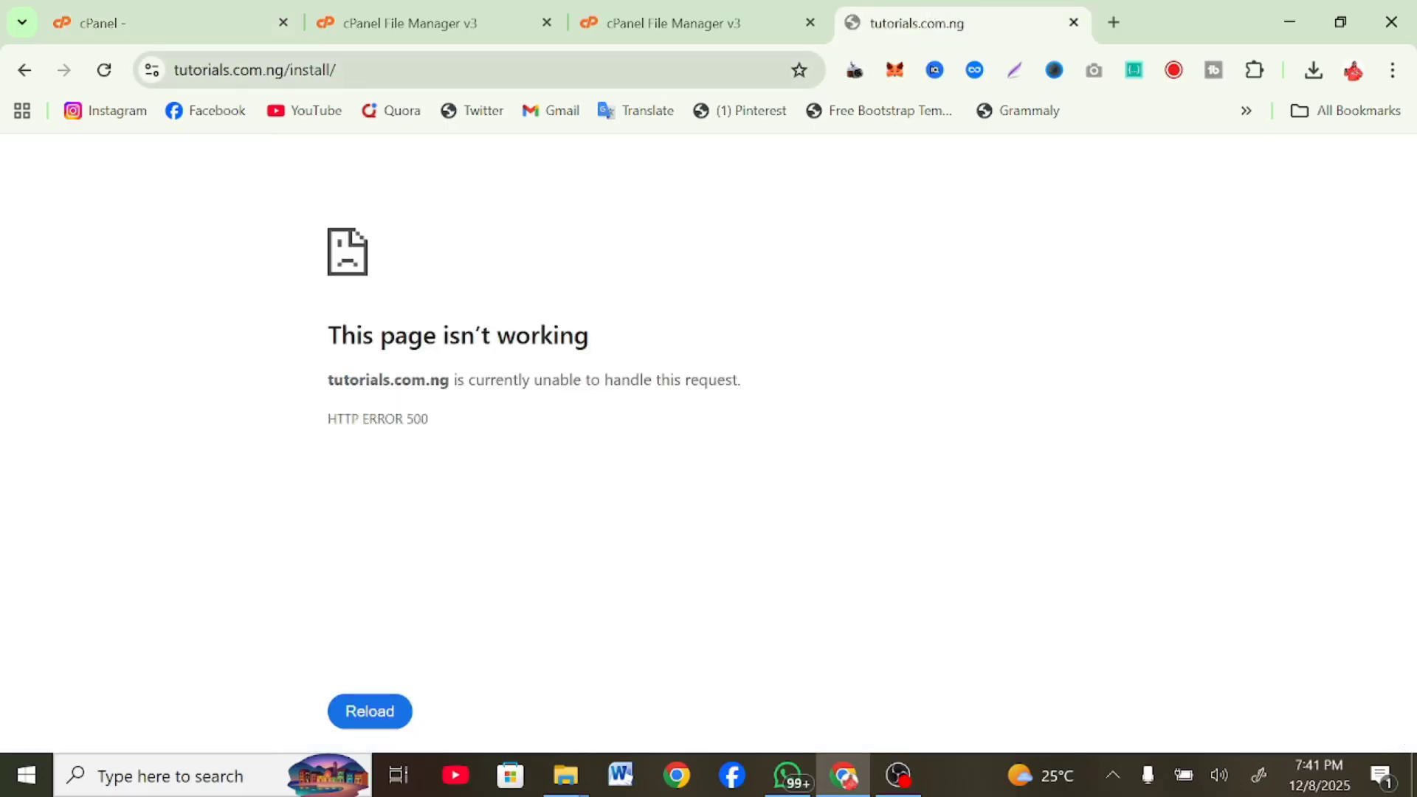
click(255, 70)
key(Return)
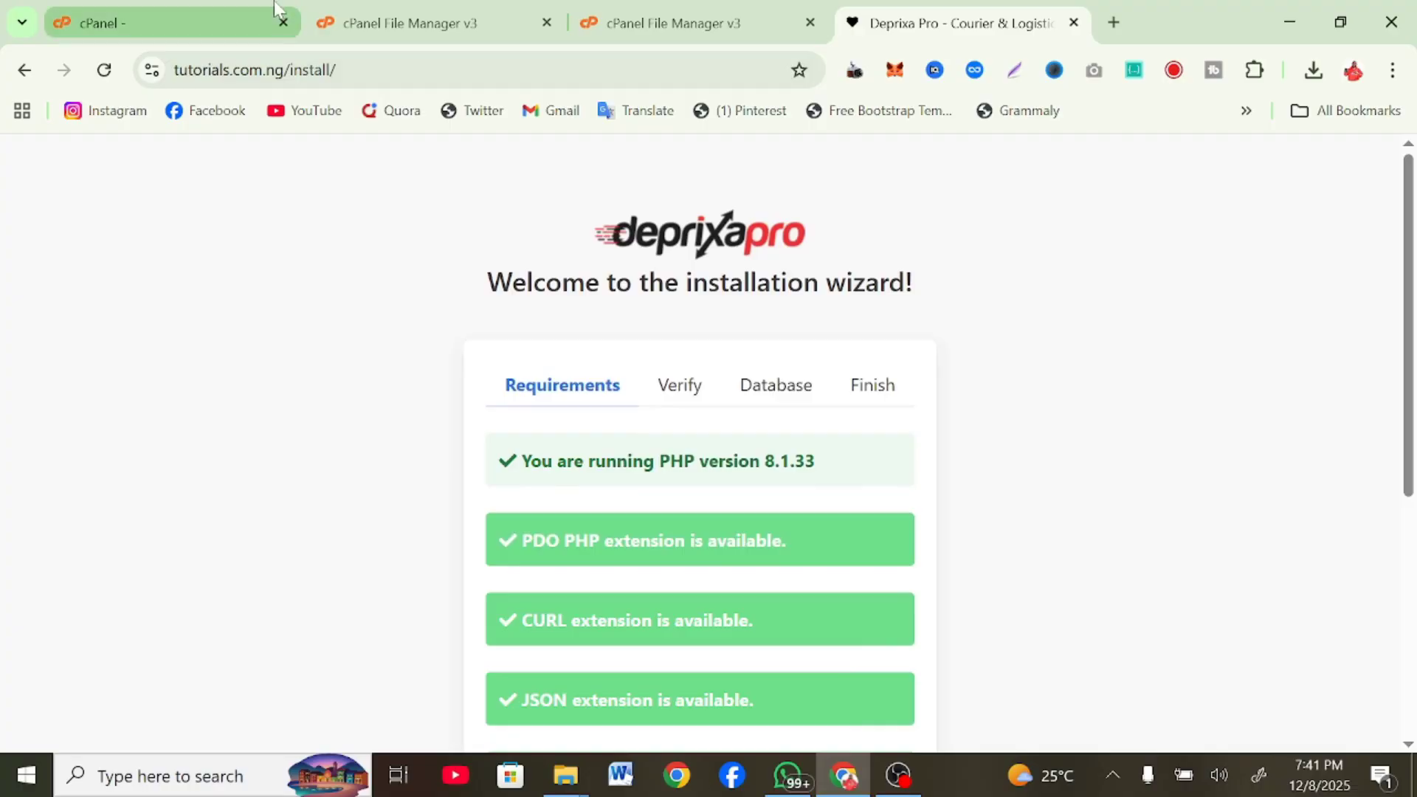
Advance the Deprixa Pro installer past the passing Requirements check
click(231, 11)
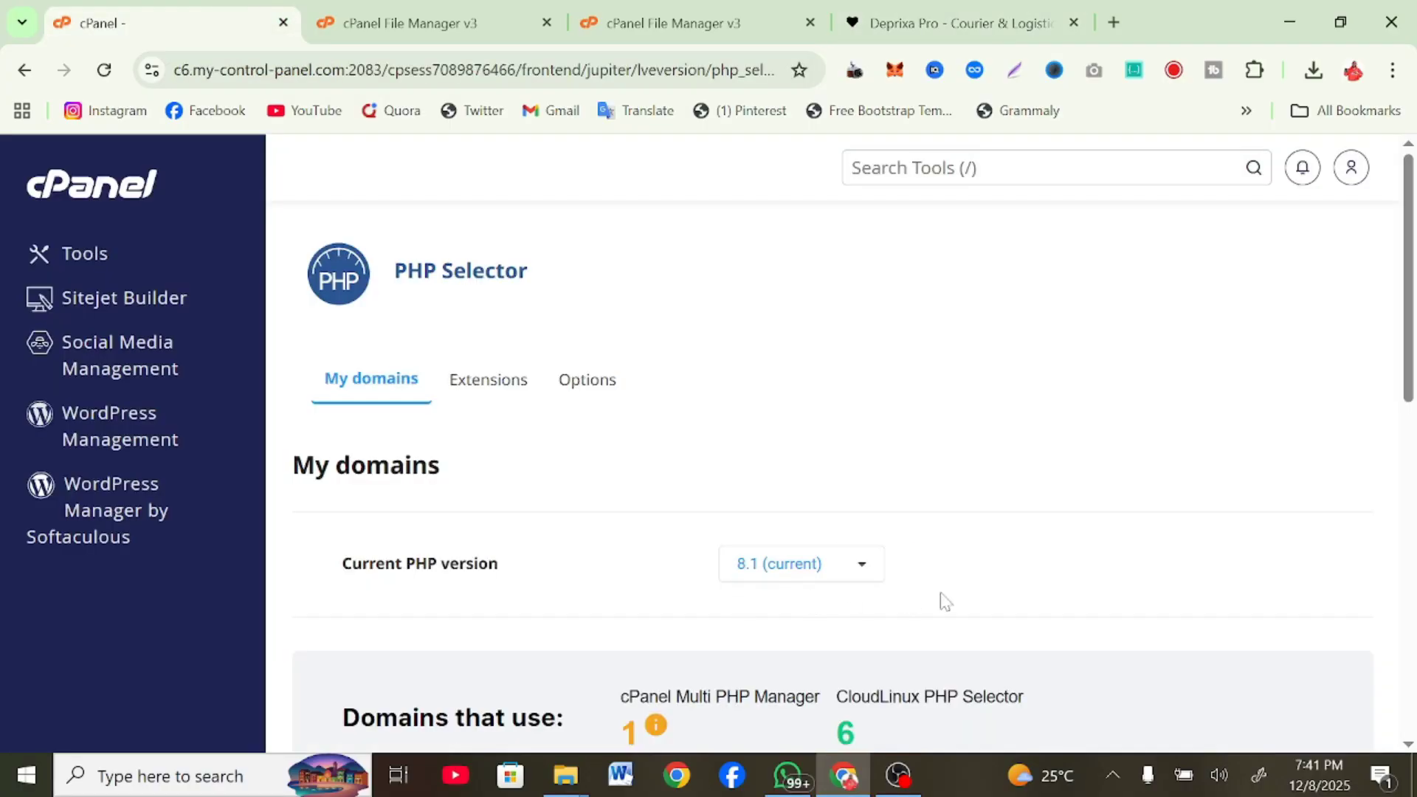
click(1033, 10)
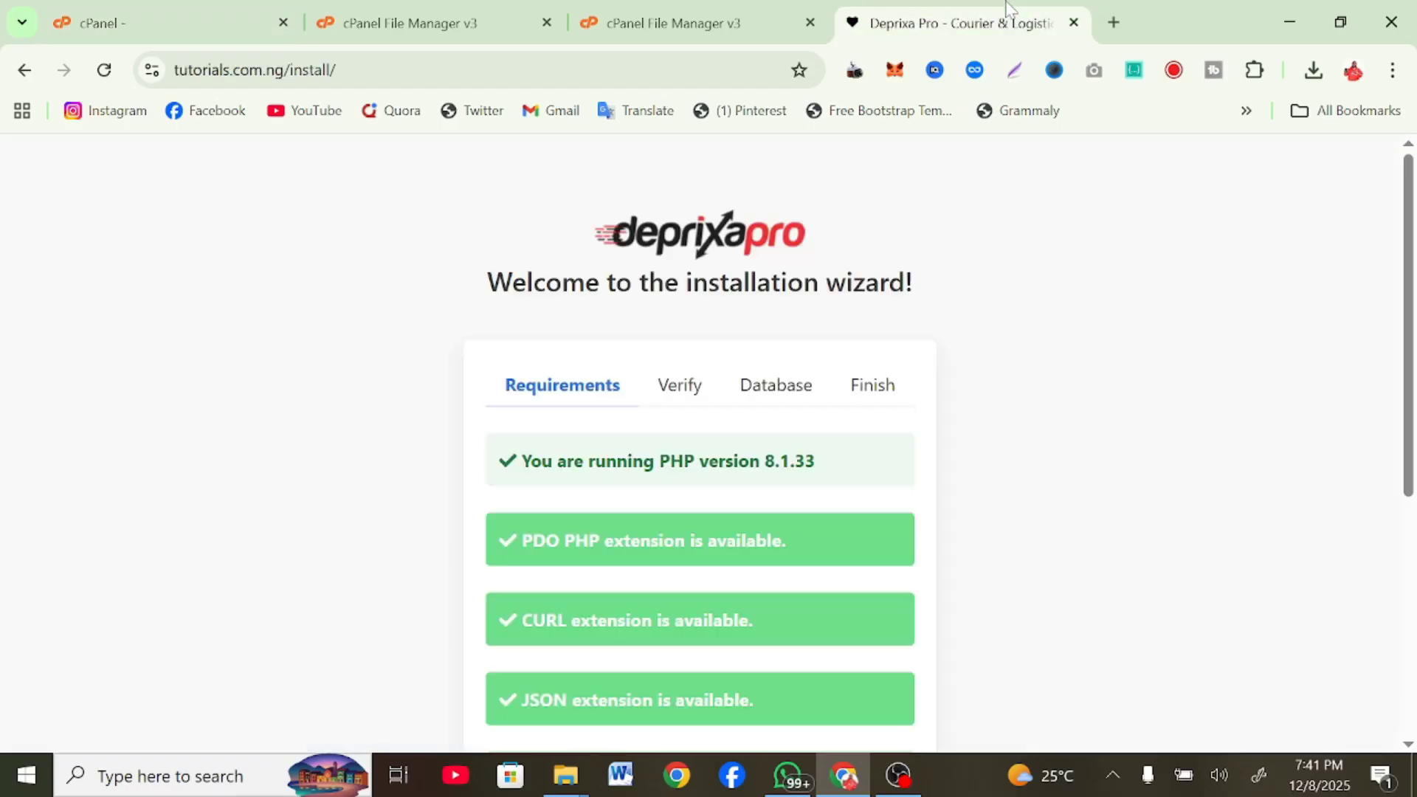
scroll(453, 339, down, 5)
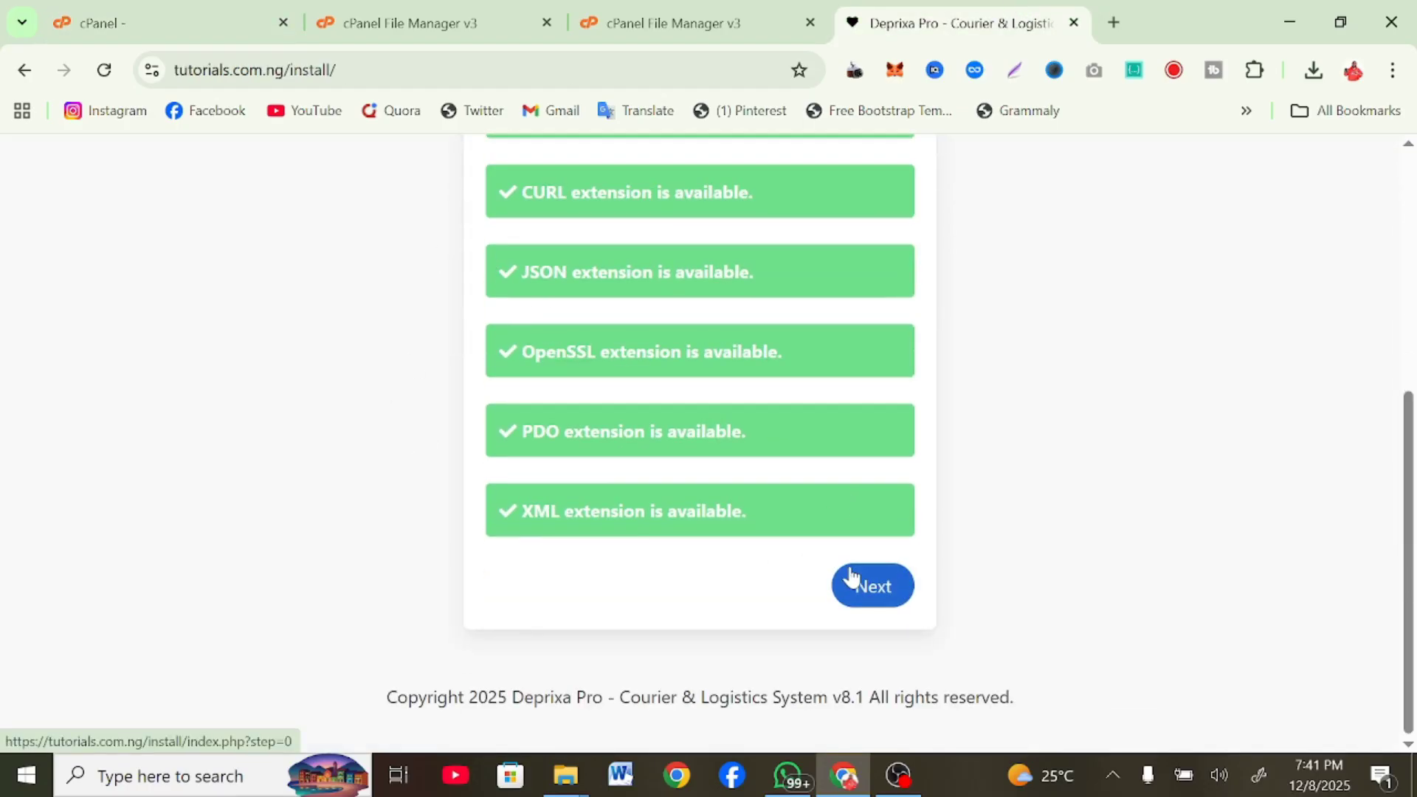
click(853, 578)
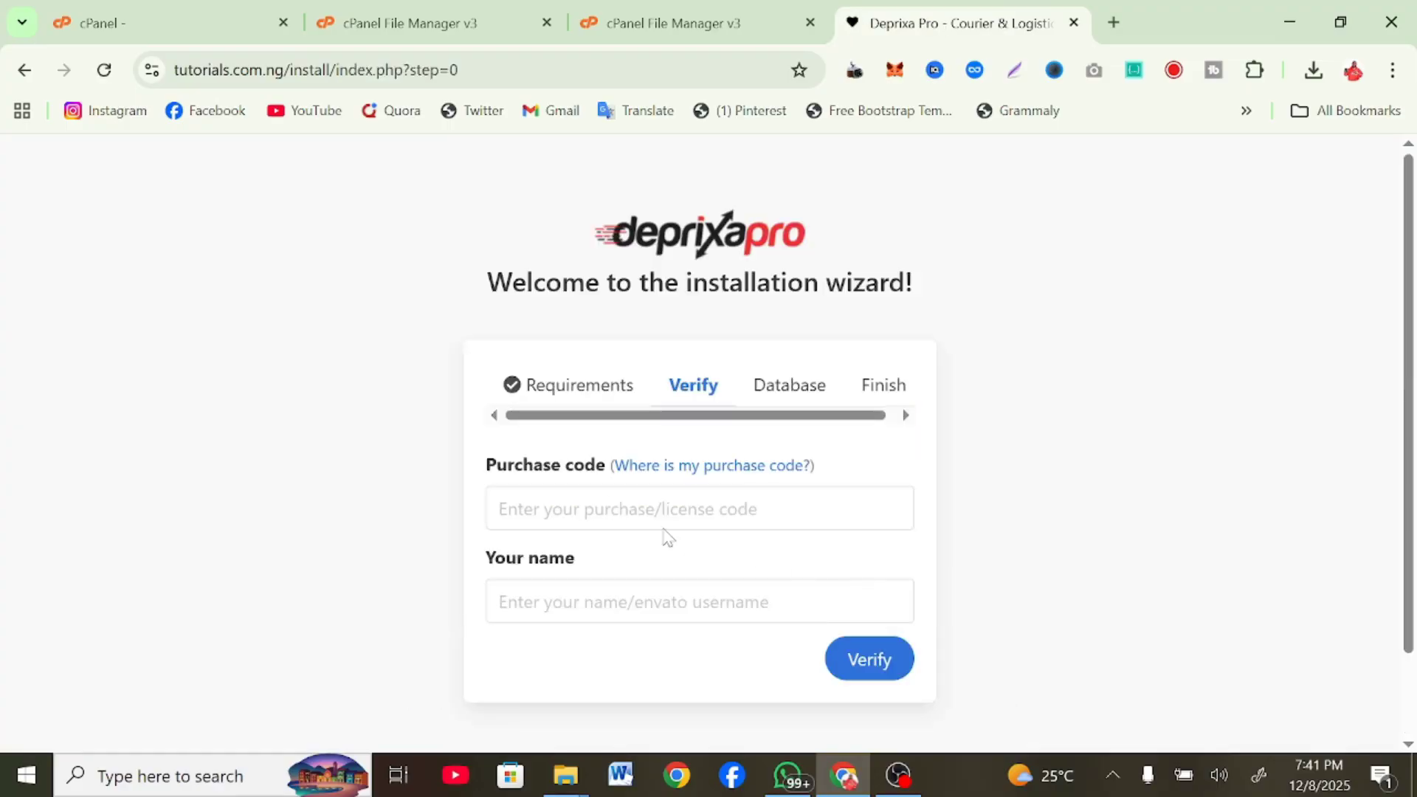
Submit the purchase code for verification and reach the Database step
click(605, 522)
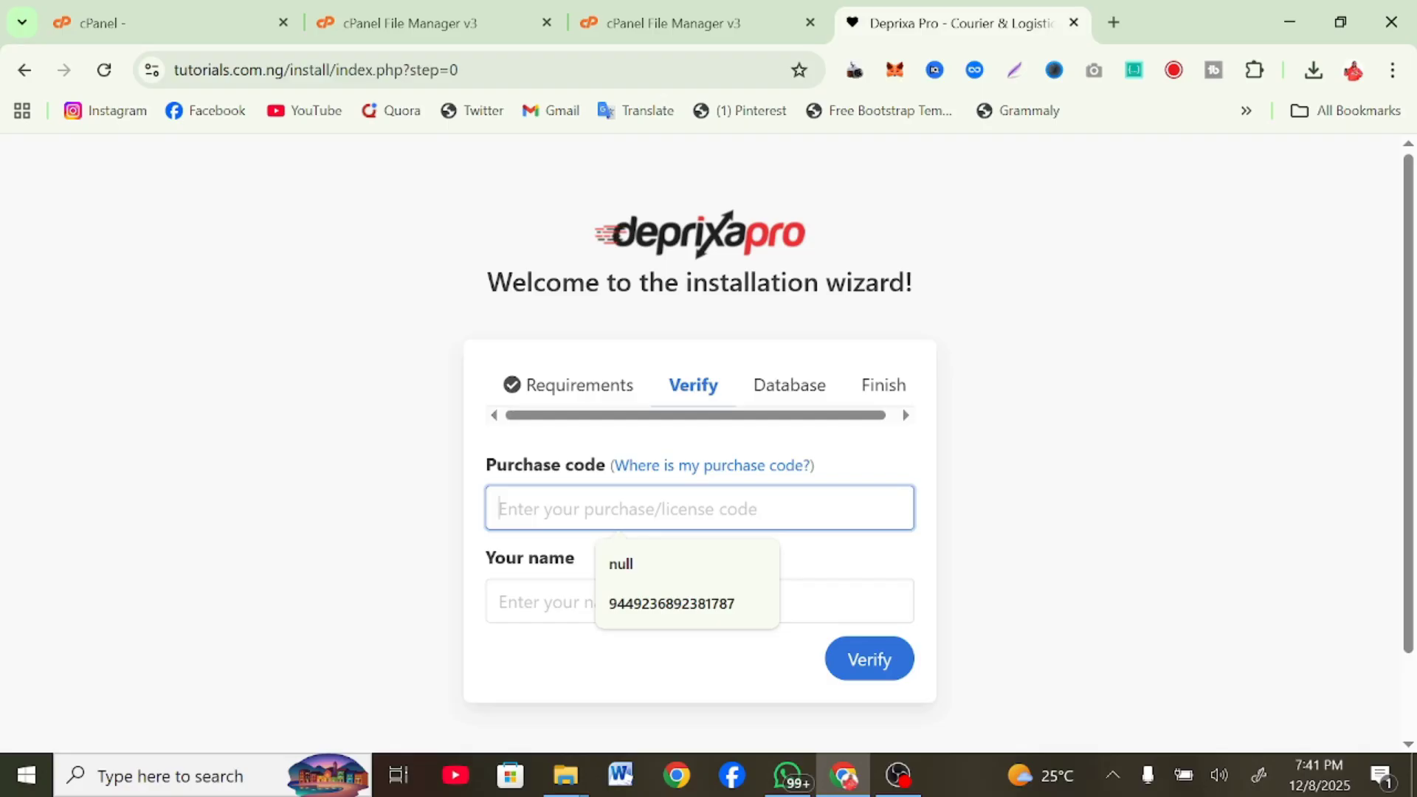
click(1001, 562)
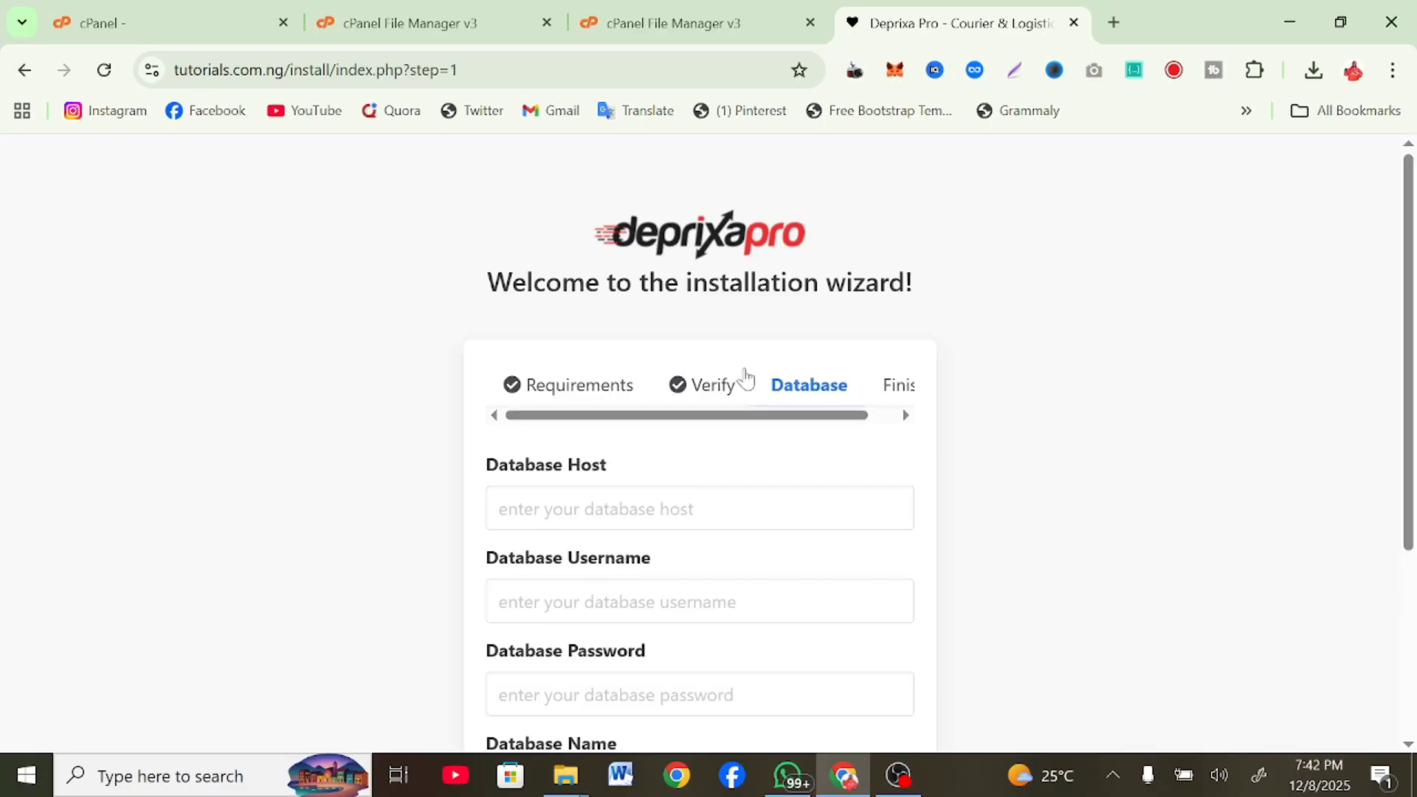
click(618, 498)
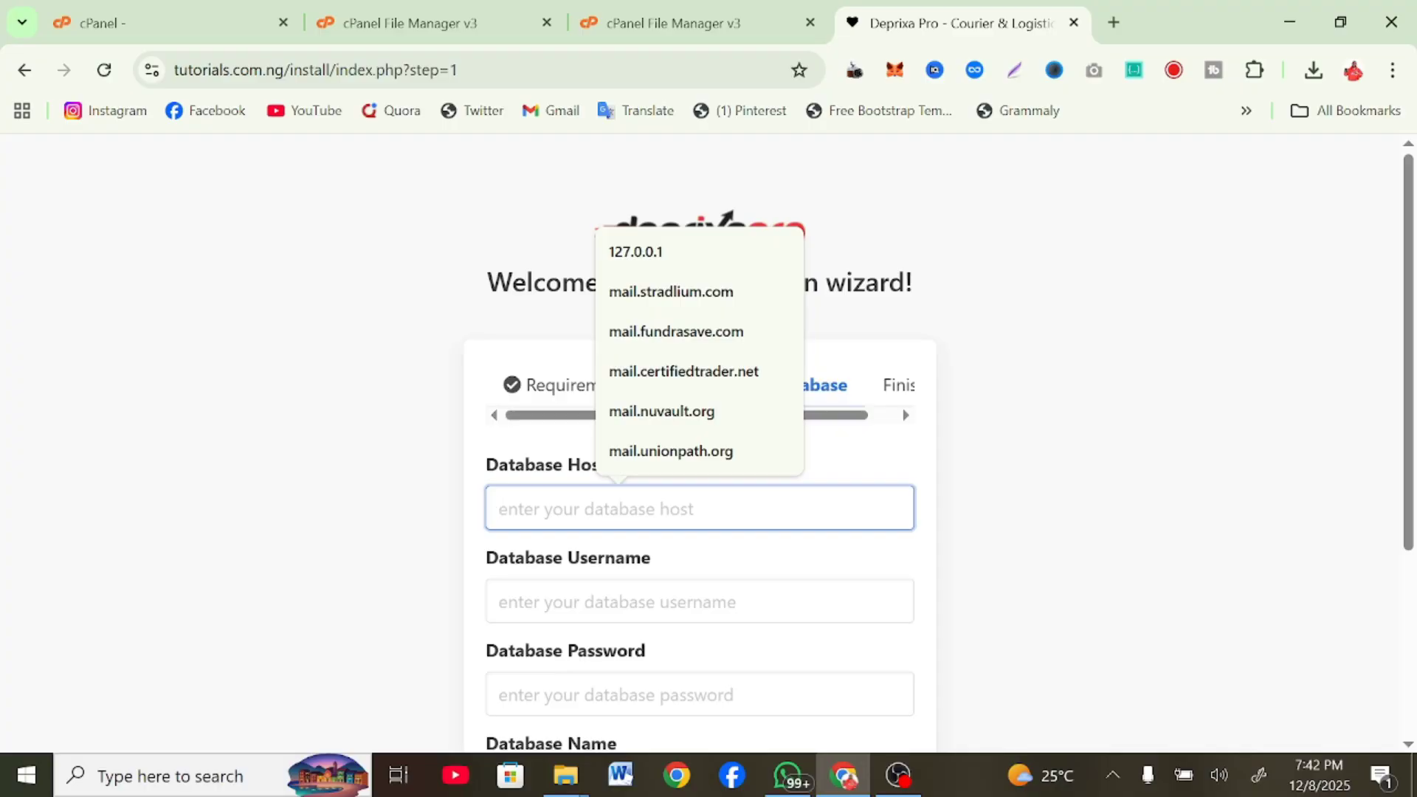
click(458, 242)
Open cPanel's Database Wizard in a new tab and create the database certifi3_test
click(170, 23)
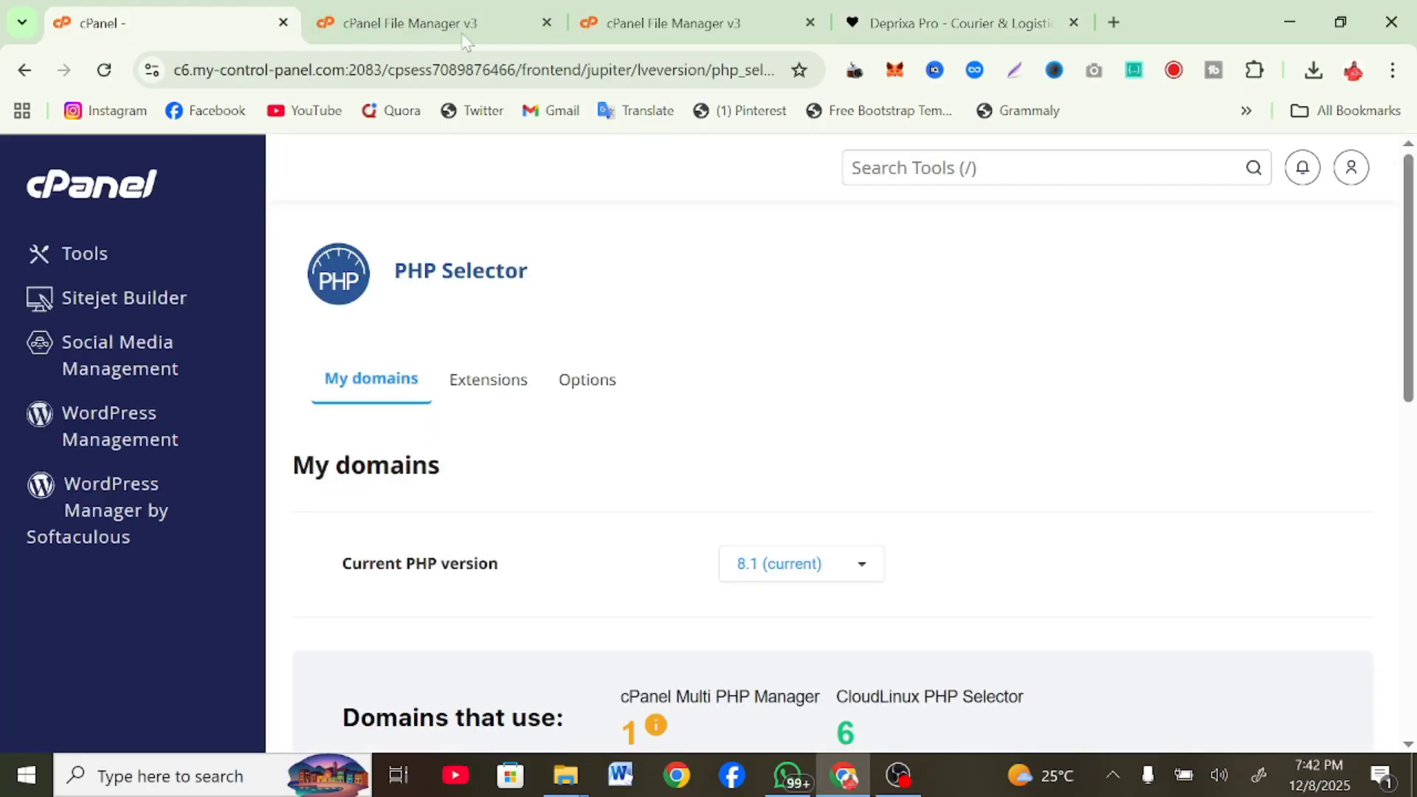
text(/dat)
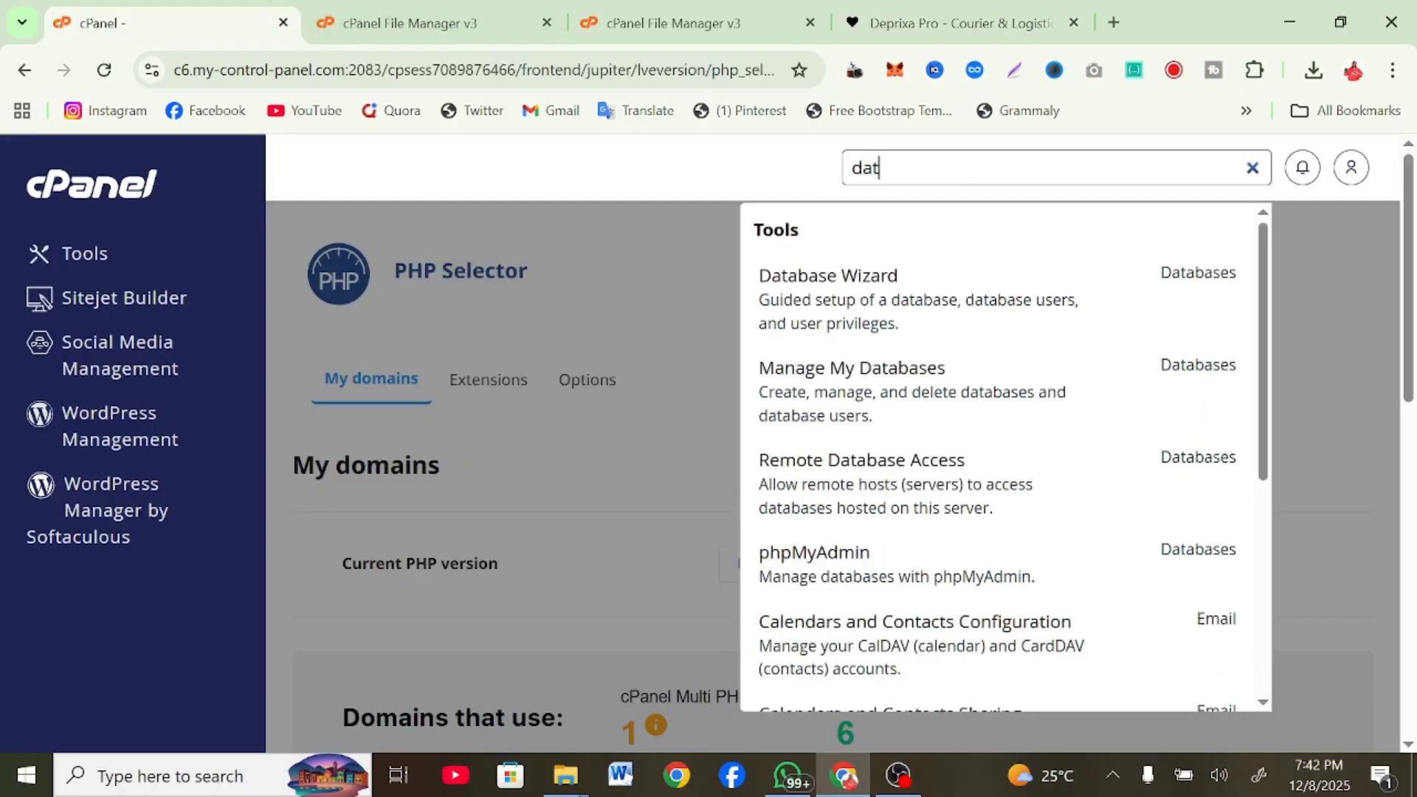
right_click(876, 306)
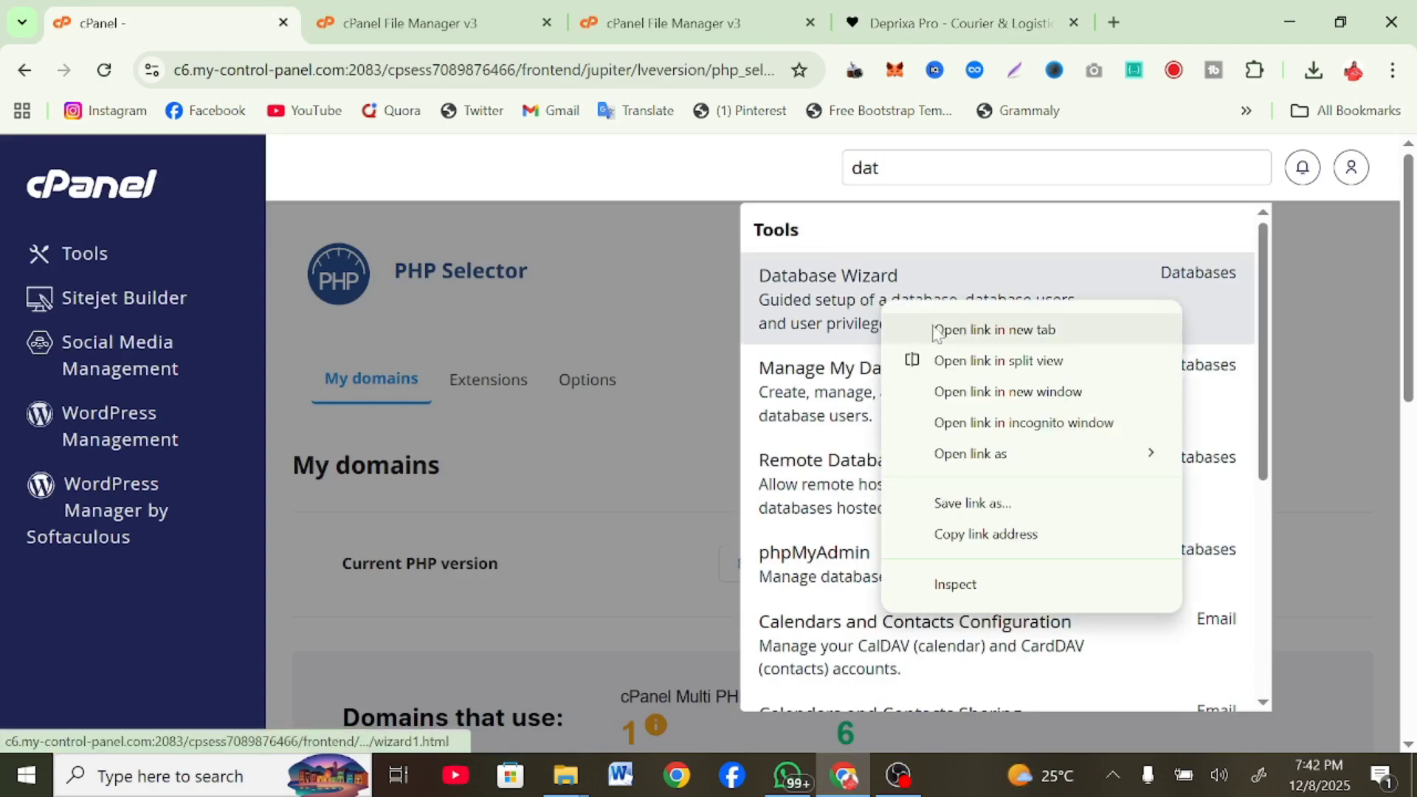
click(947, 338)
click(388, 3)
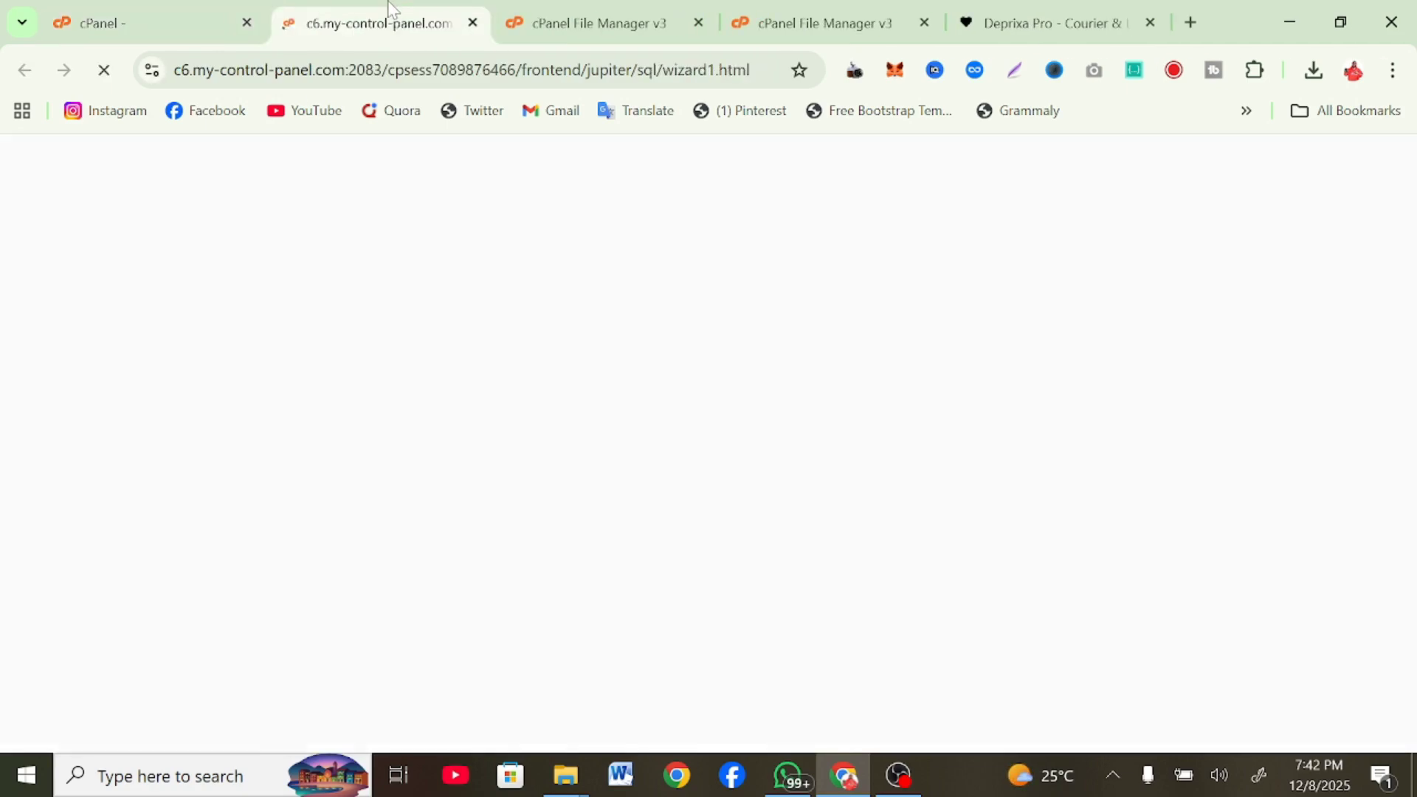
click(633, 480)
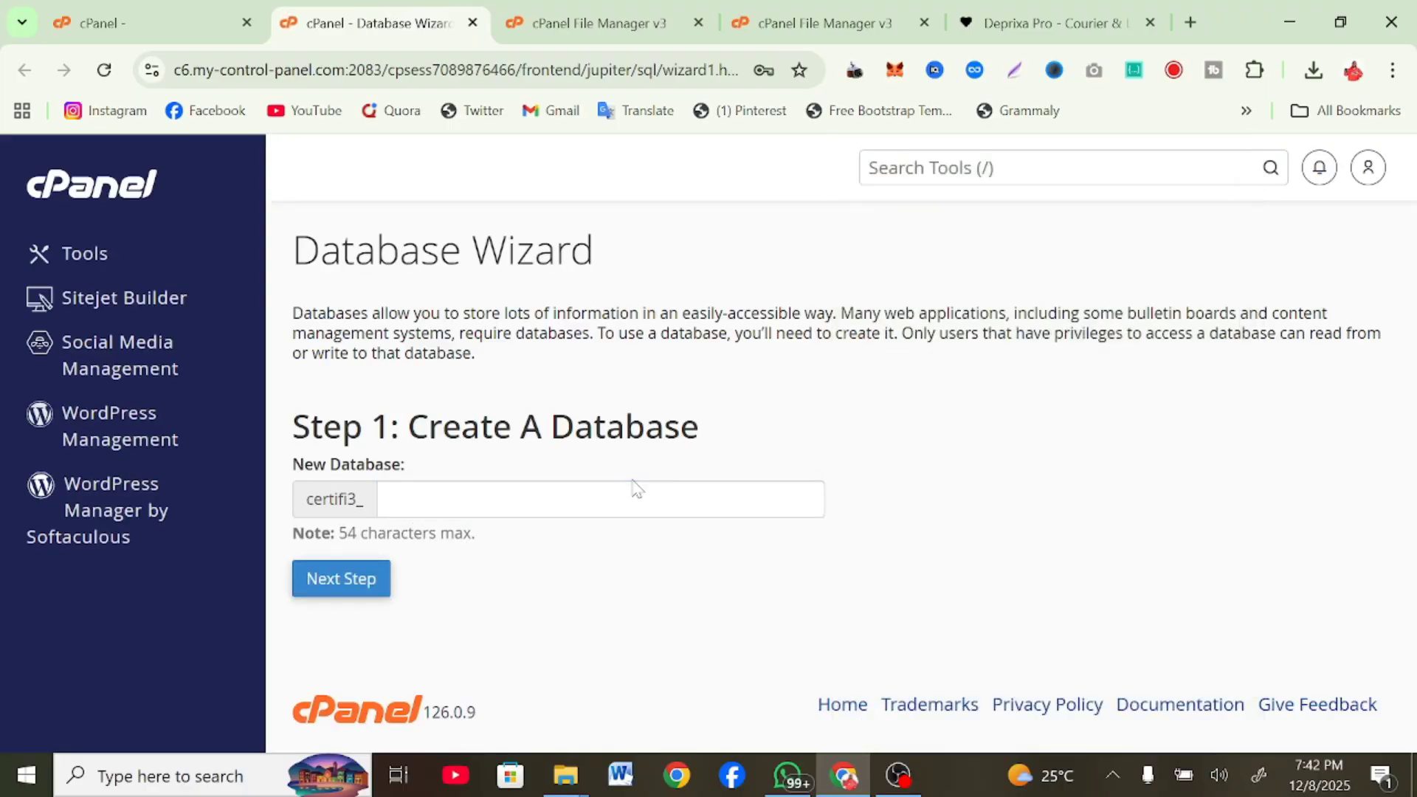
click(600, 499)
text(test)
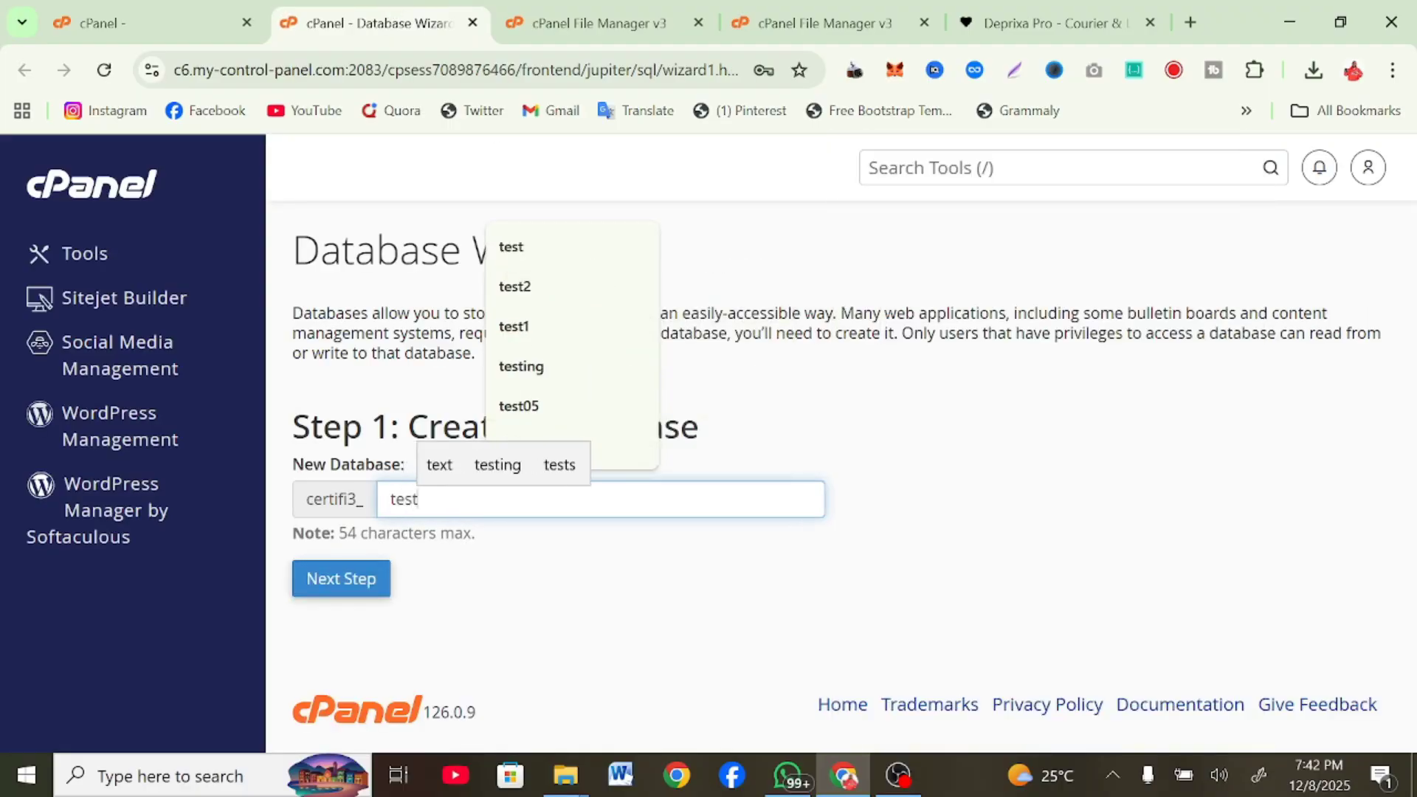
click(339, 578)
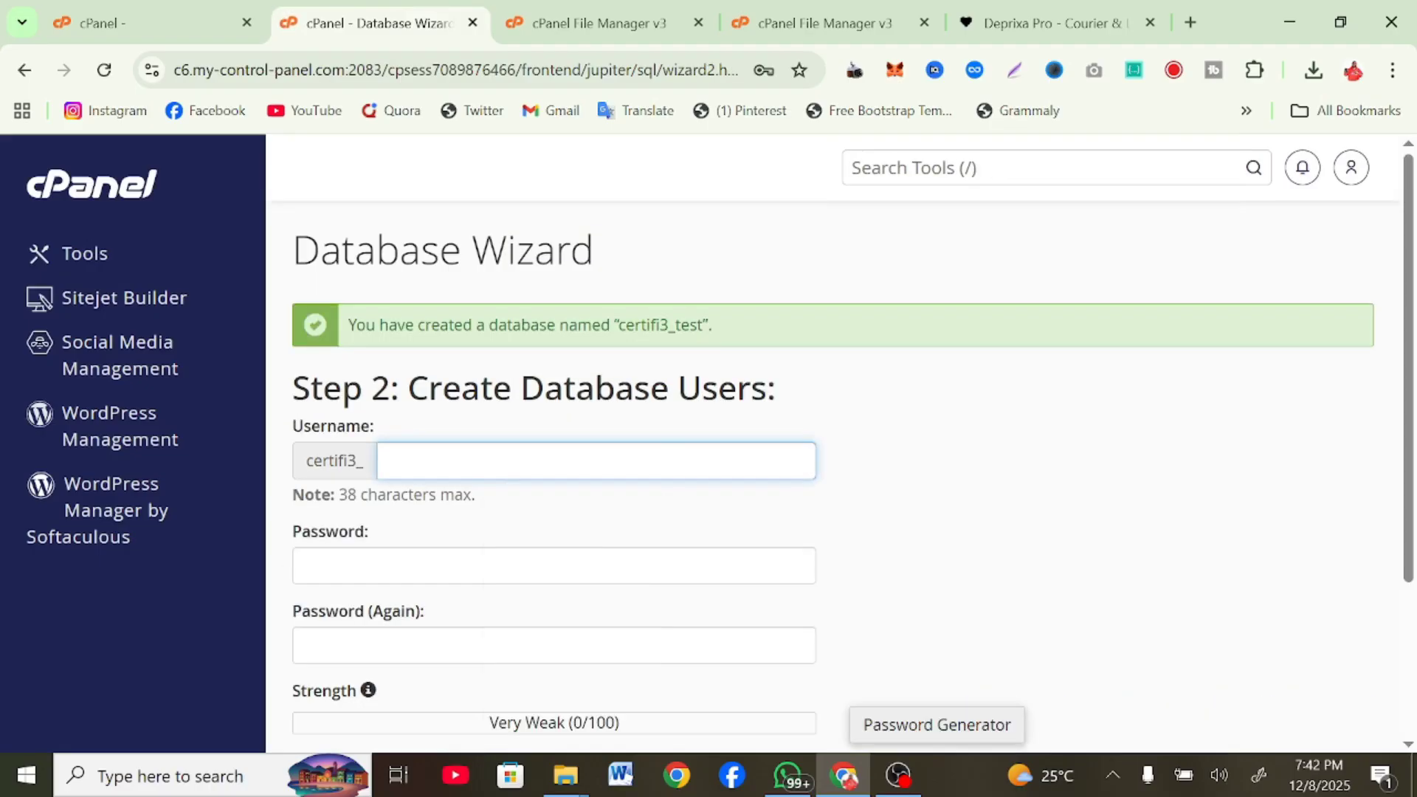
Create the database user certifi3_test with the pasted strong password, confirmed
text(test)
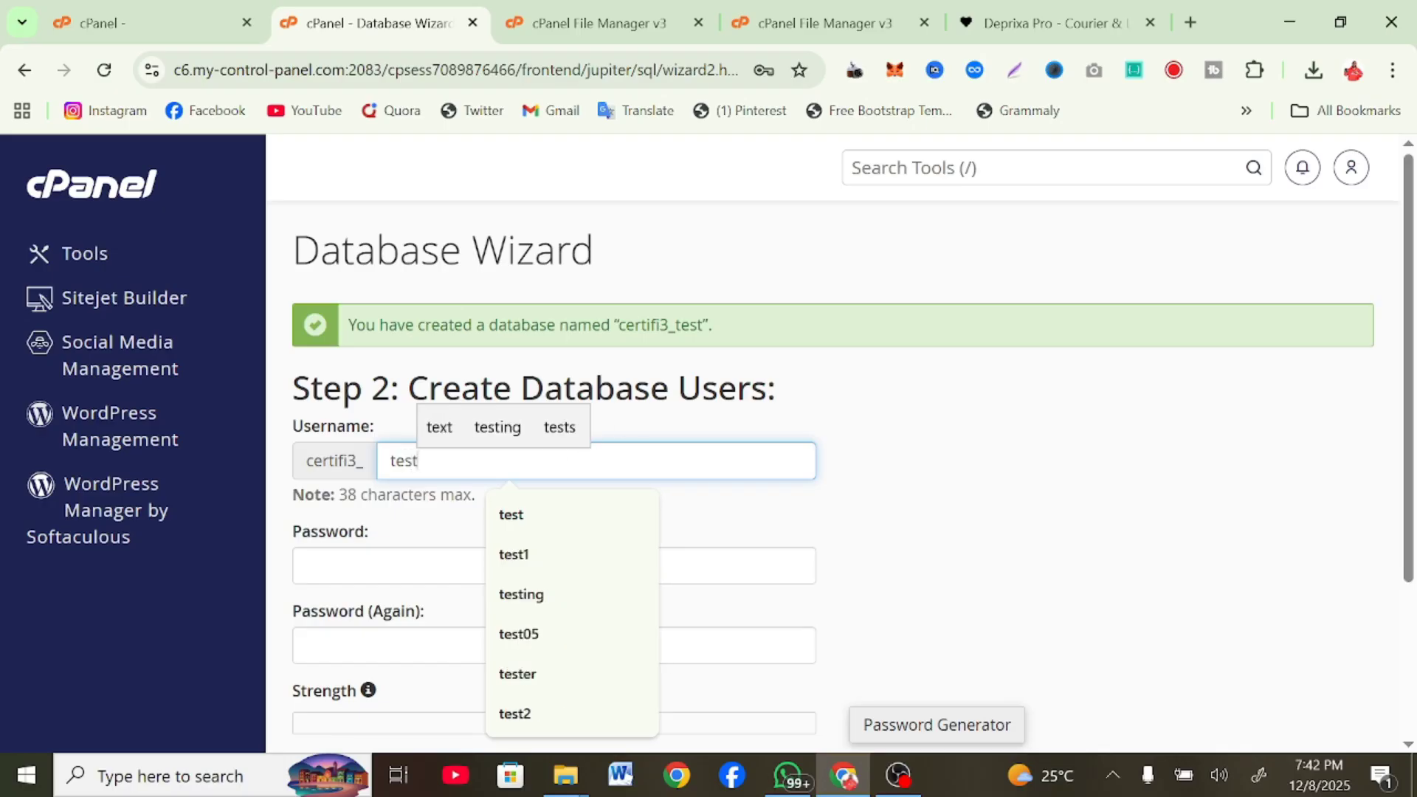
drag(704, 325, 618, 325)
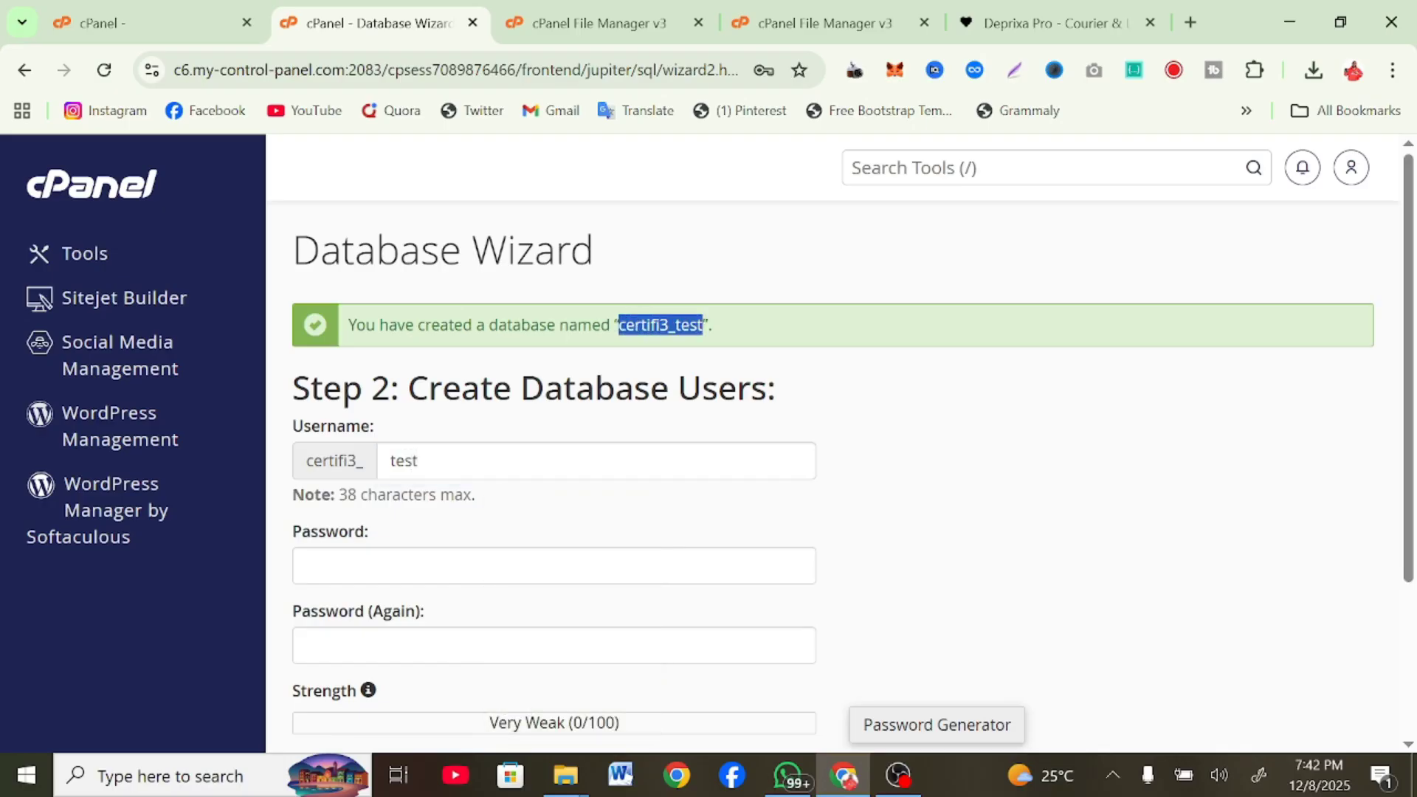
click(459, 566)
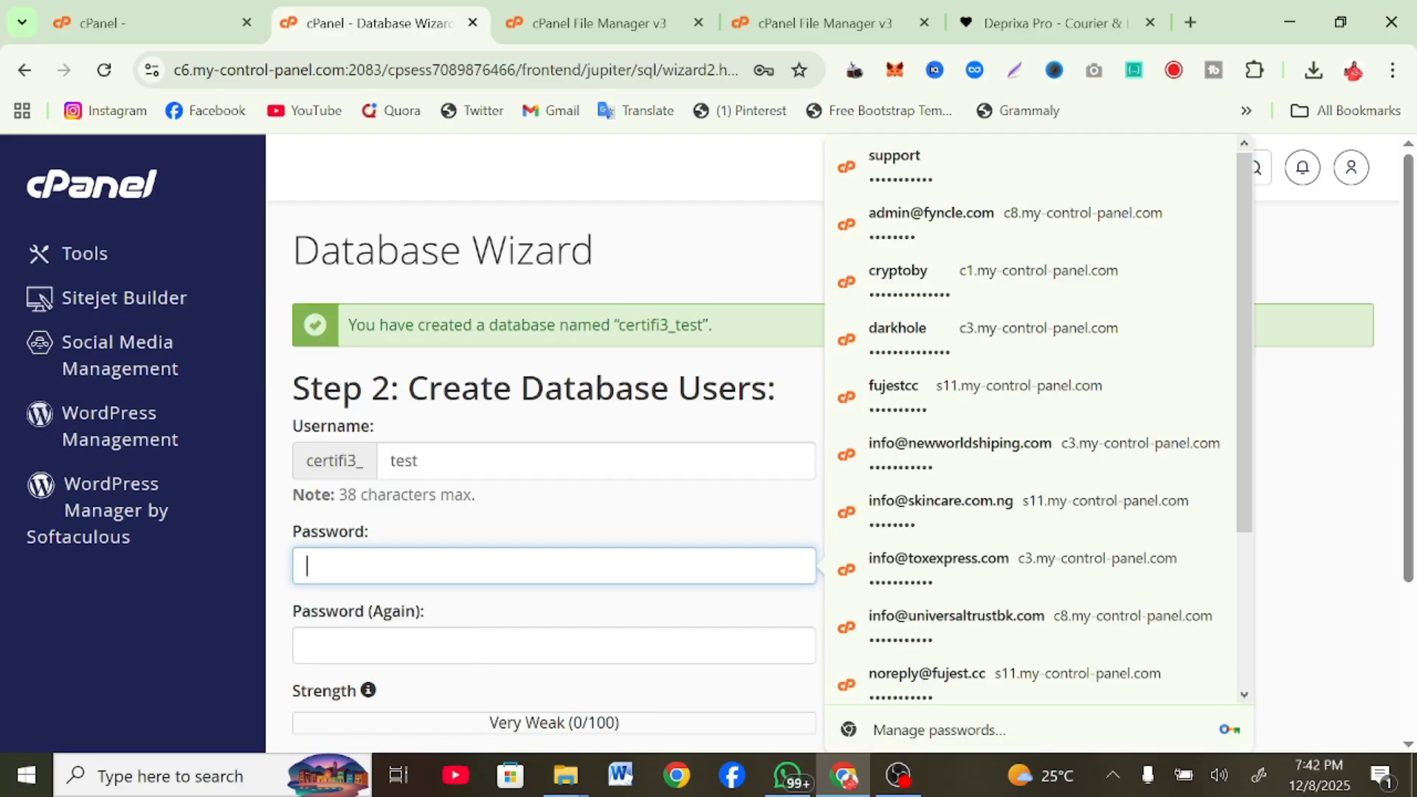
key(ctrl+v)
click(459, 639)
key(ctrl+v)
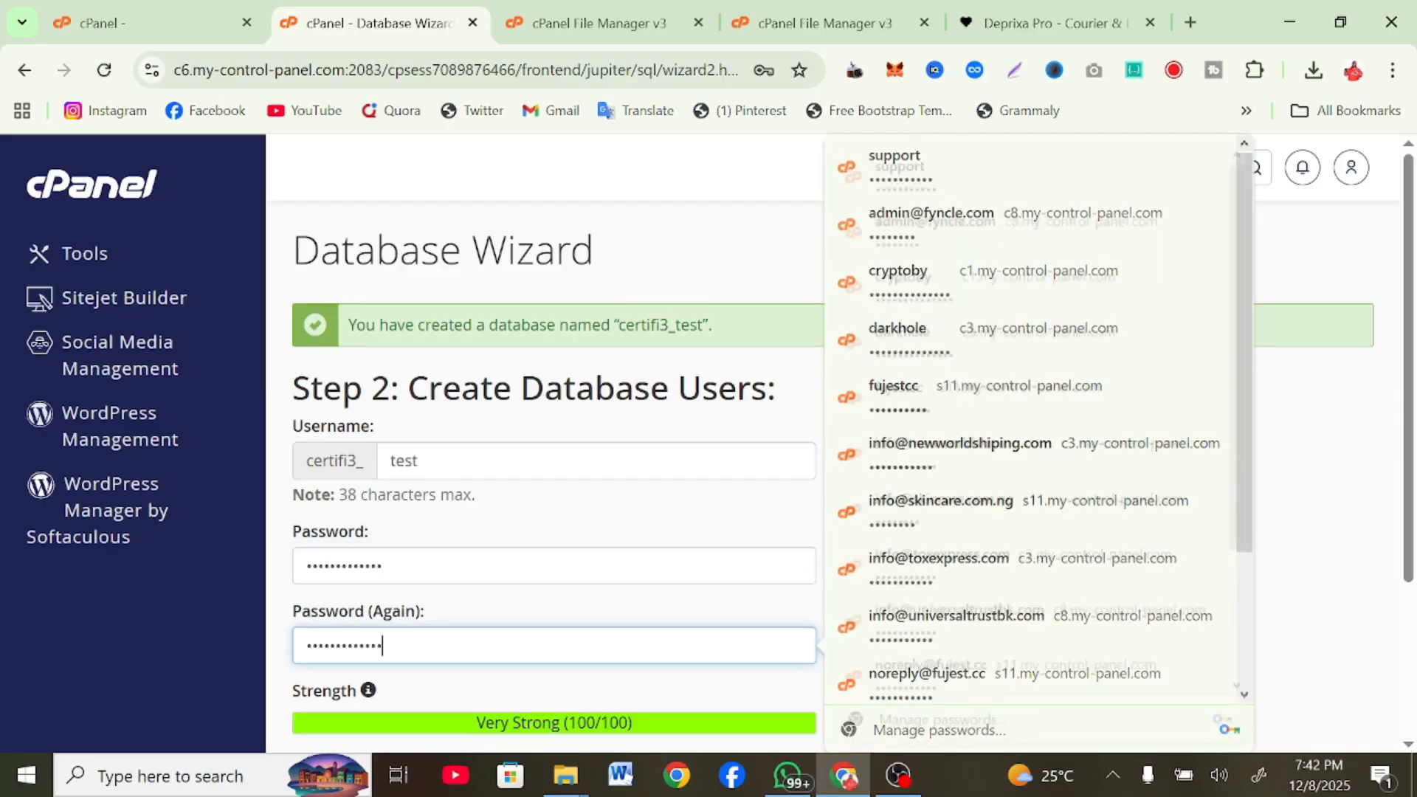
scroll(520, 598, down, 3)
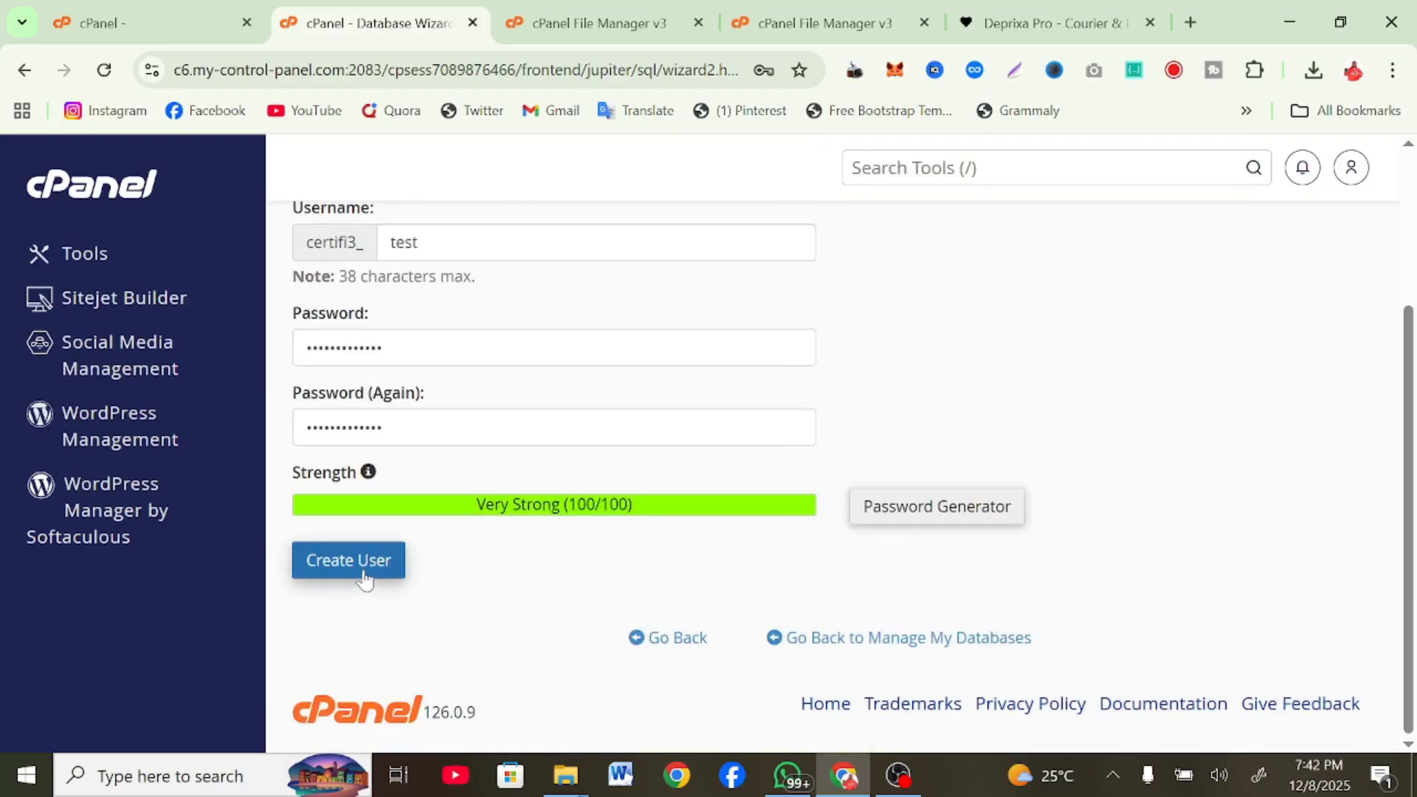
click(364, 580)
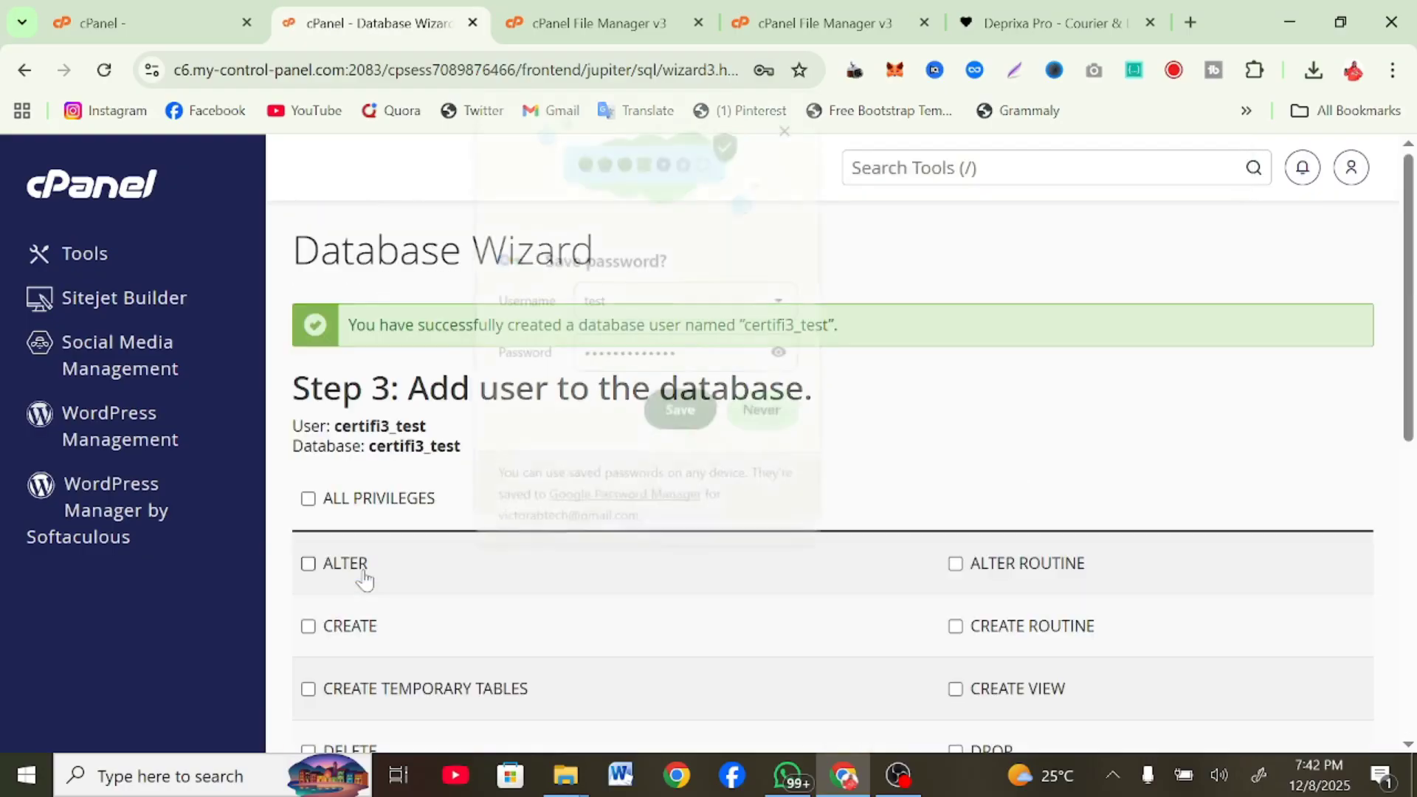
click(788, 125)
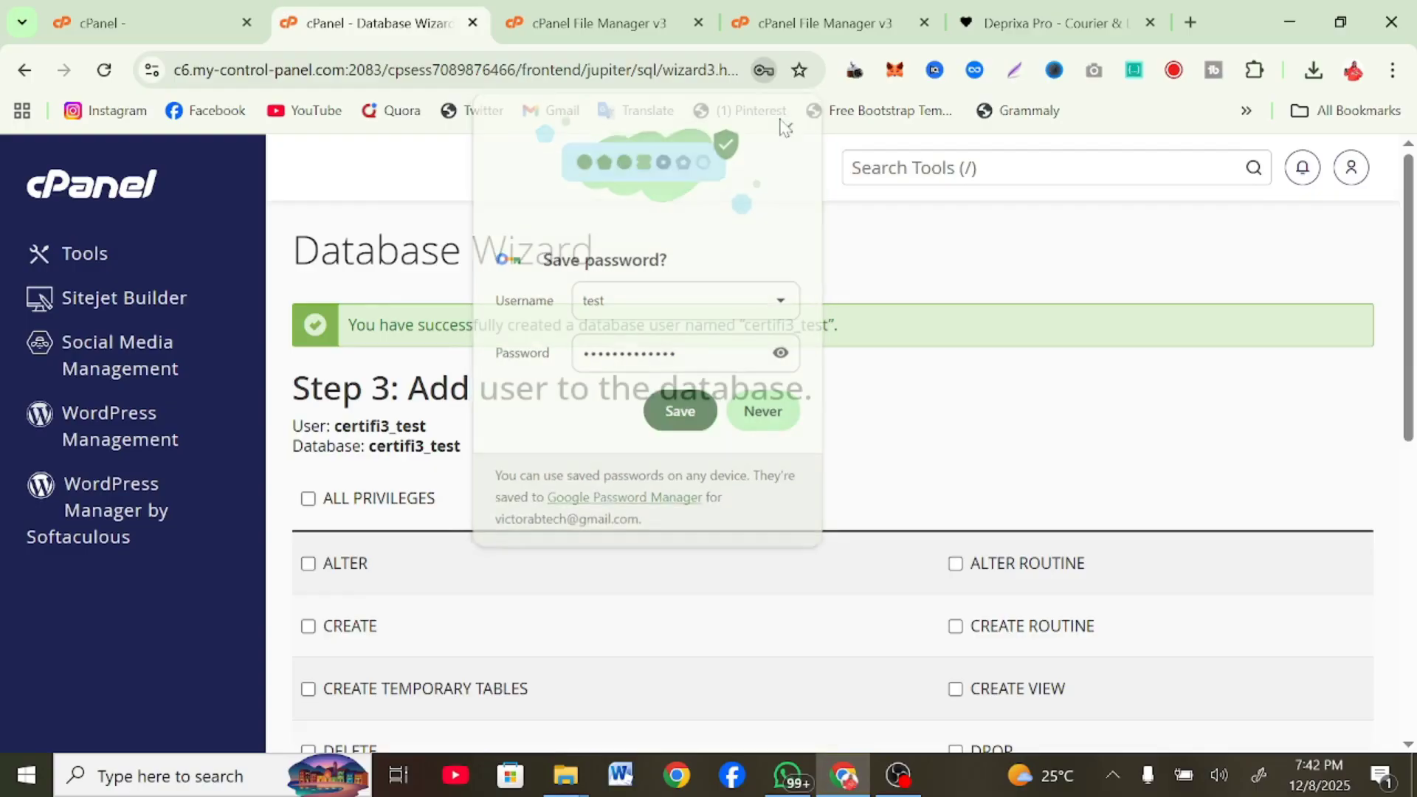
Grant the user ALL PRIVILEGES on certifi3_test and finish the wizard
click(399, 499)
scroll(395, 500, down, 7)
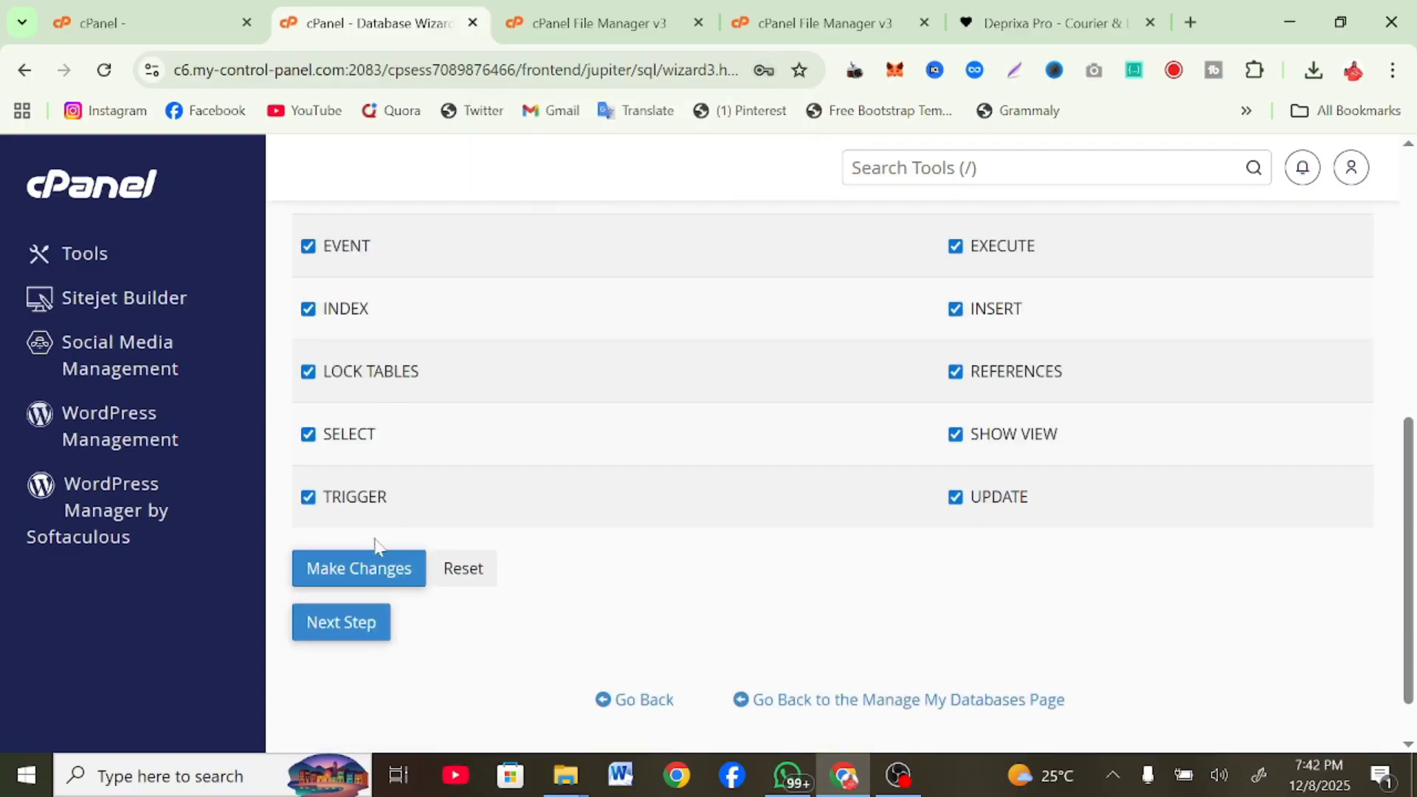
click(355, 630)
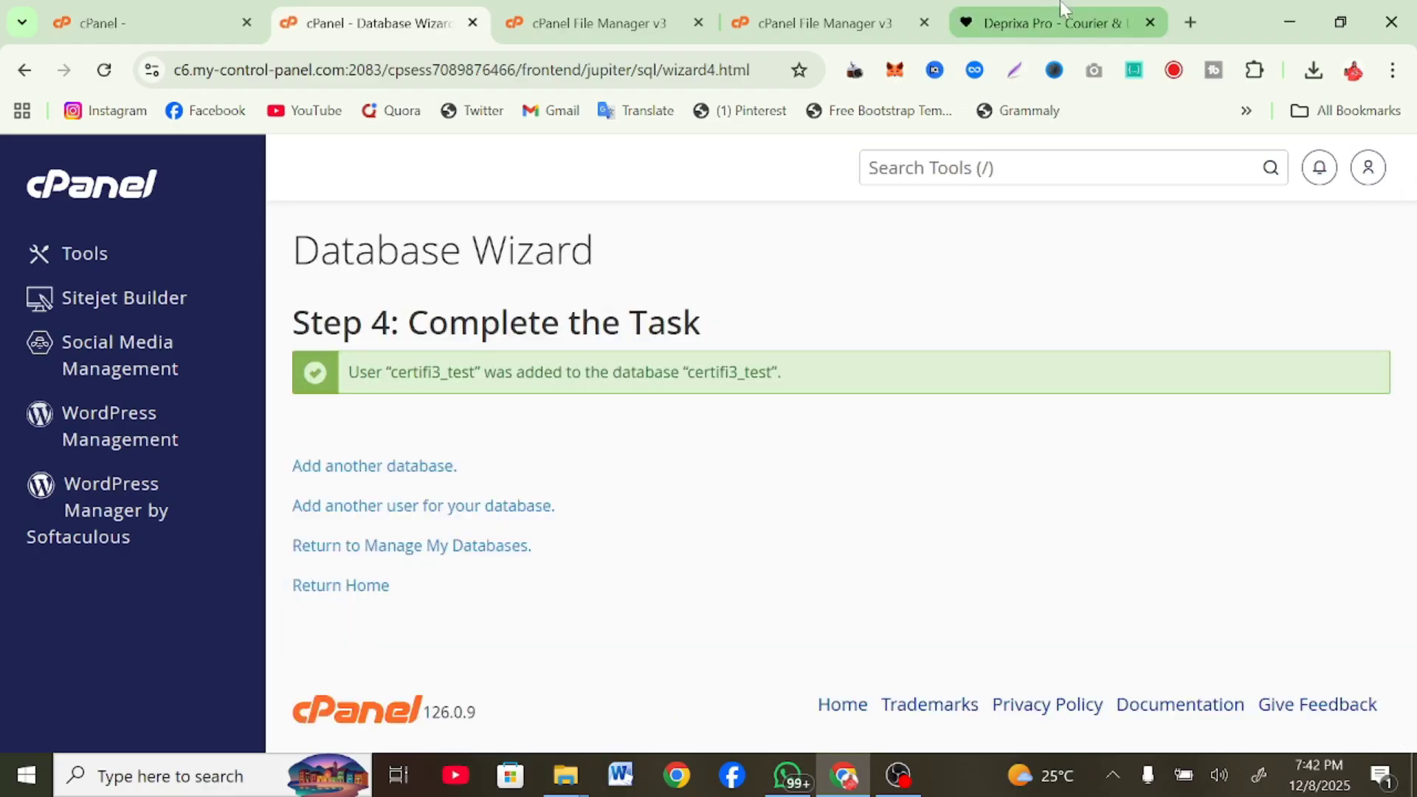
click(1061, 7)
Enter database host Localhost, username certifi3_test, the password and database name certifi3_test
click(659, 517)
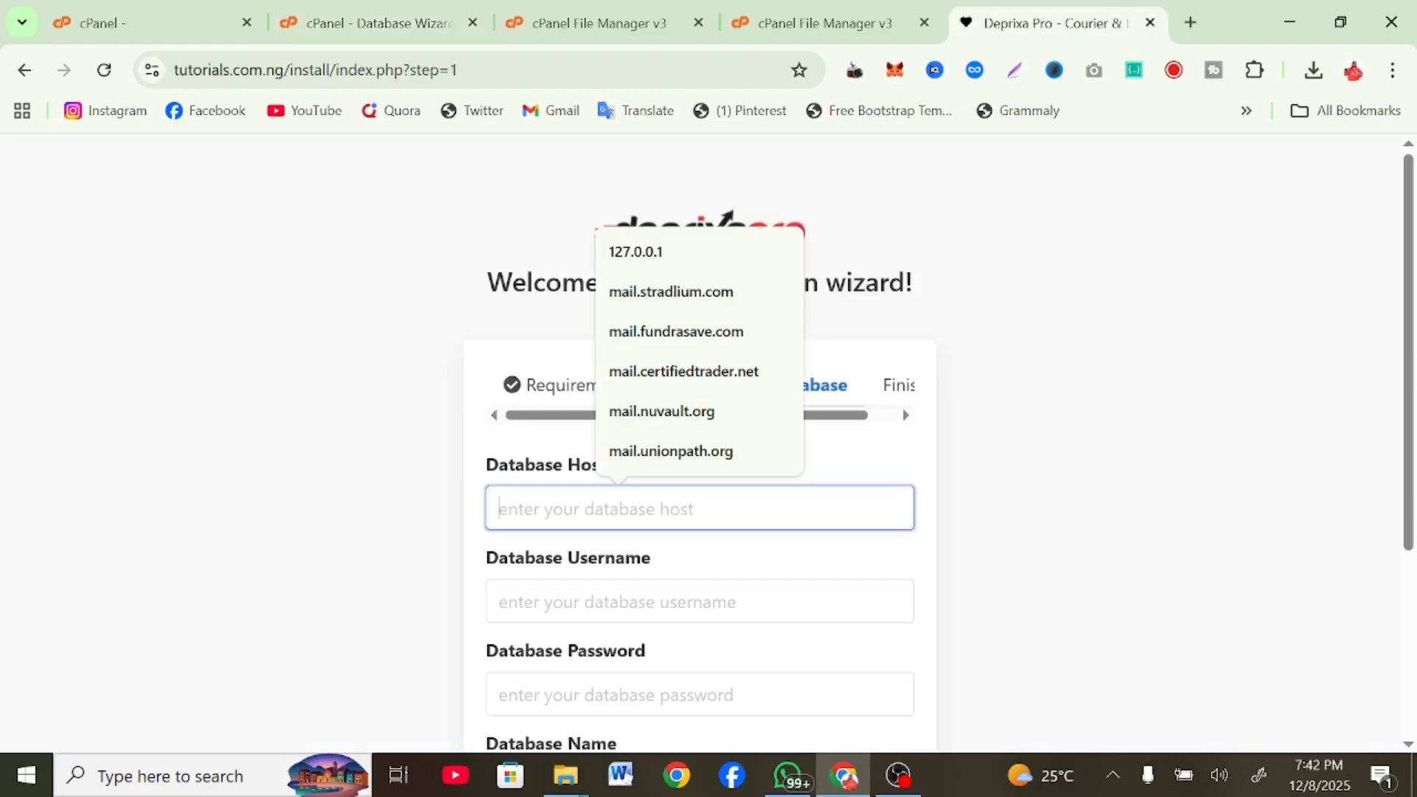
text(lo)
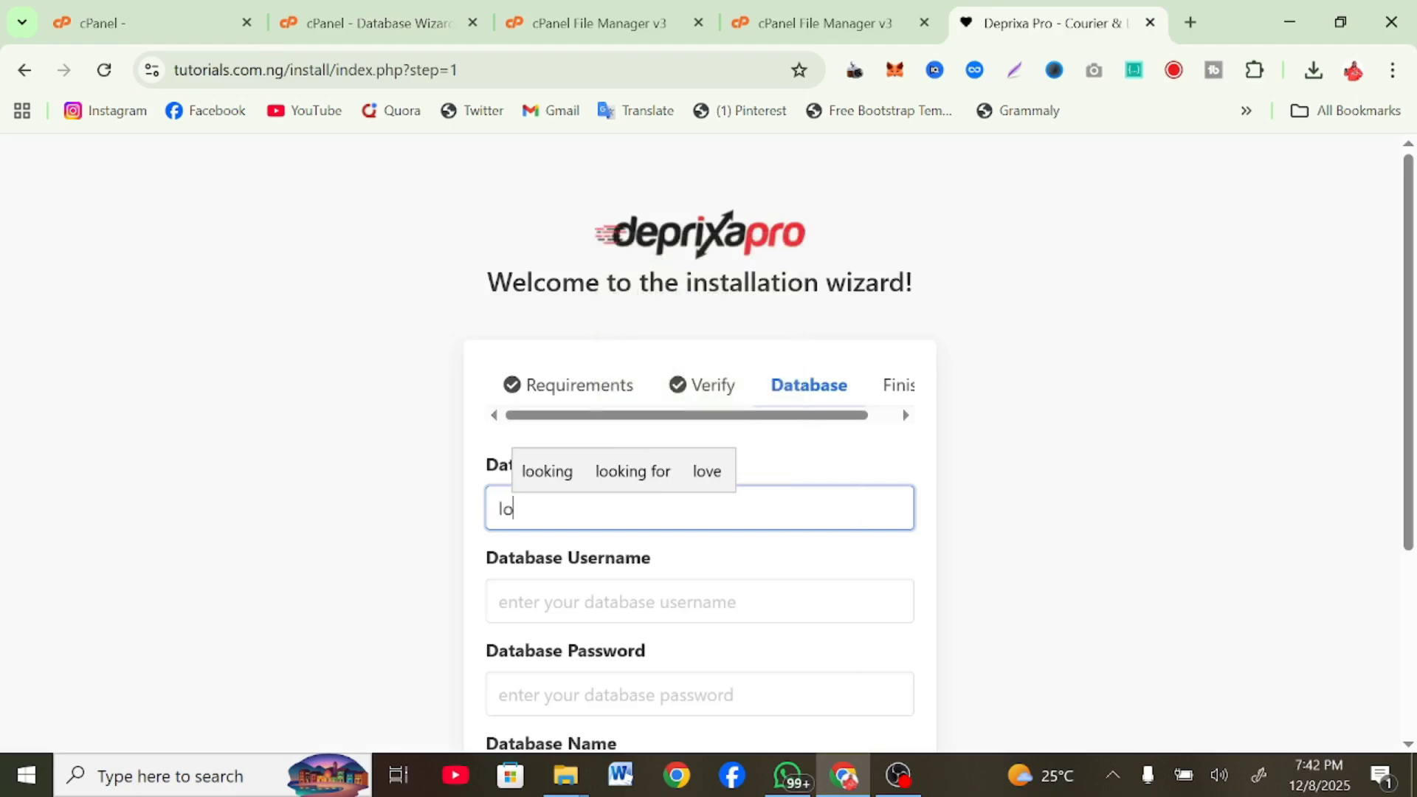
key(BackSpace)
key(BackSpace)
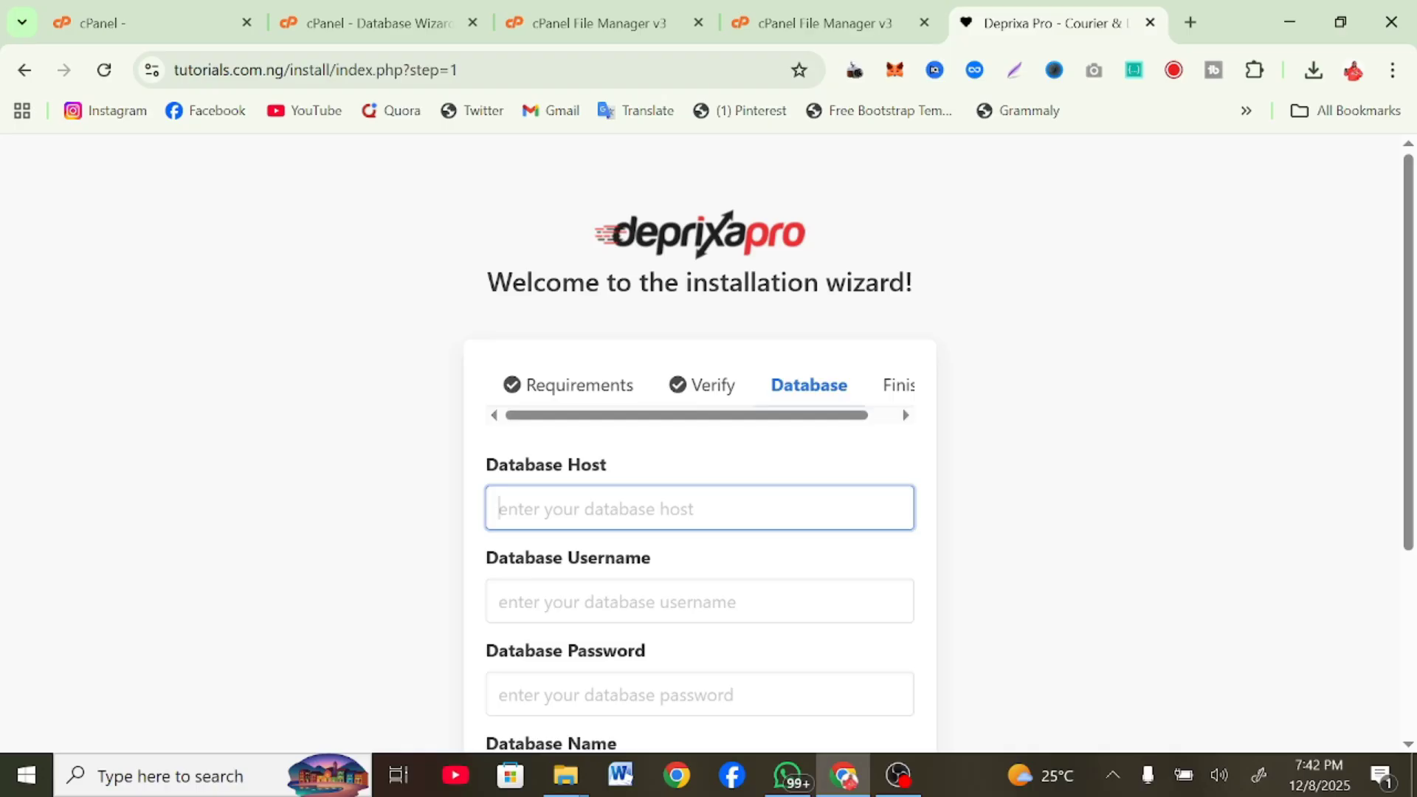
text(Lo)
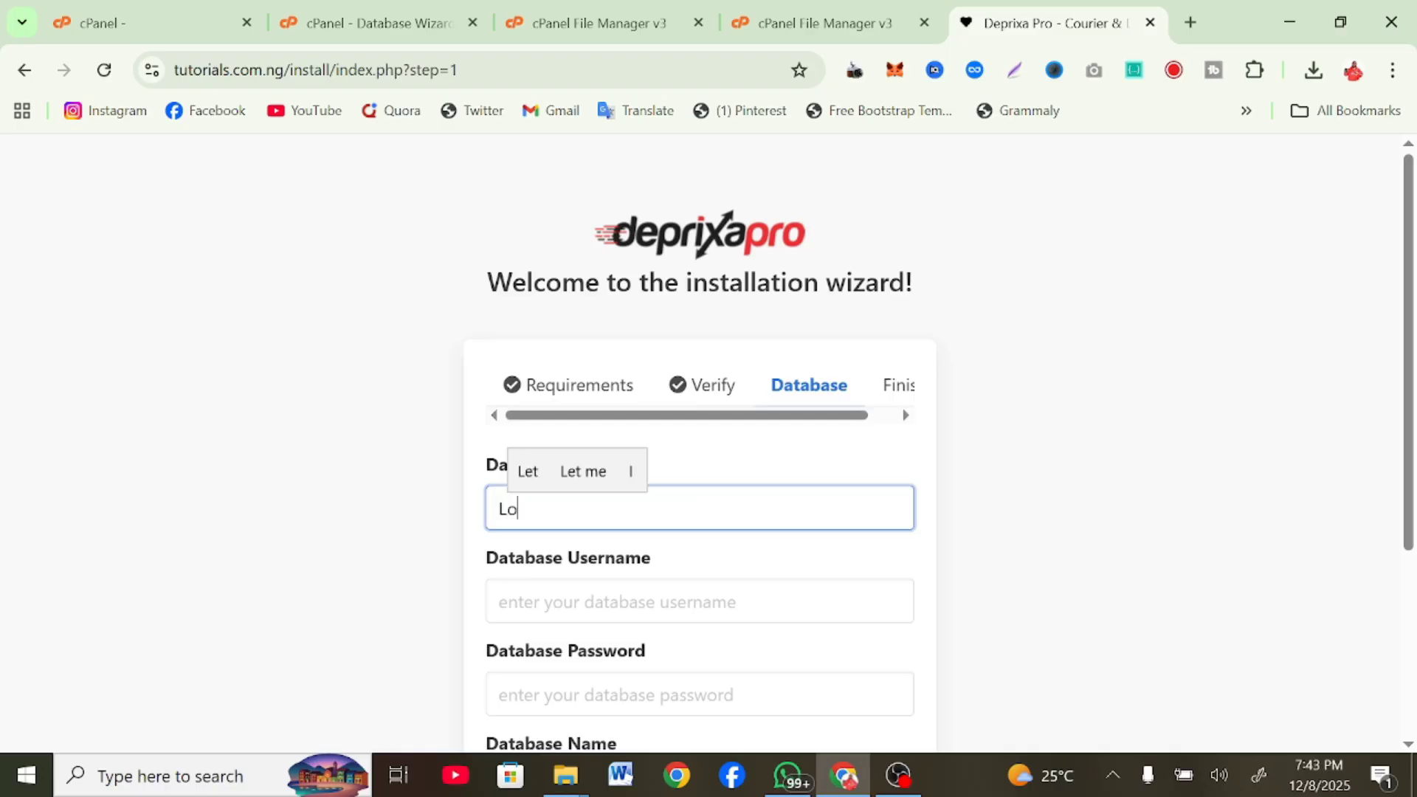
text(calhost)
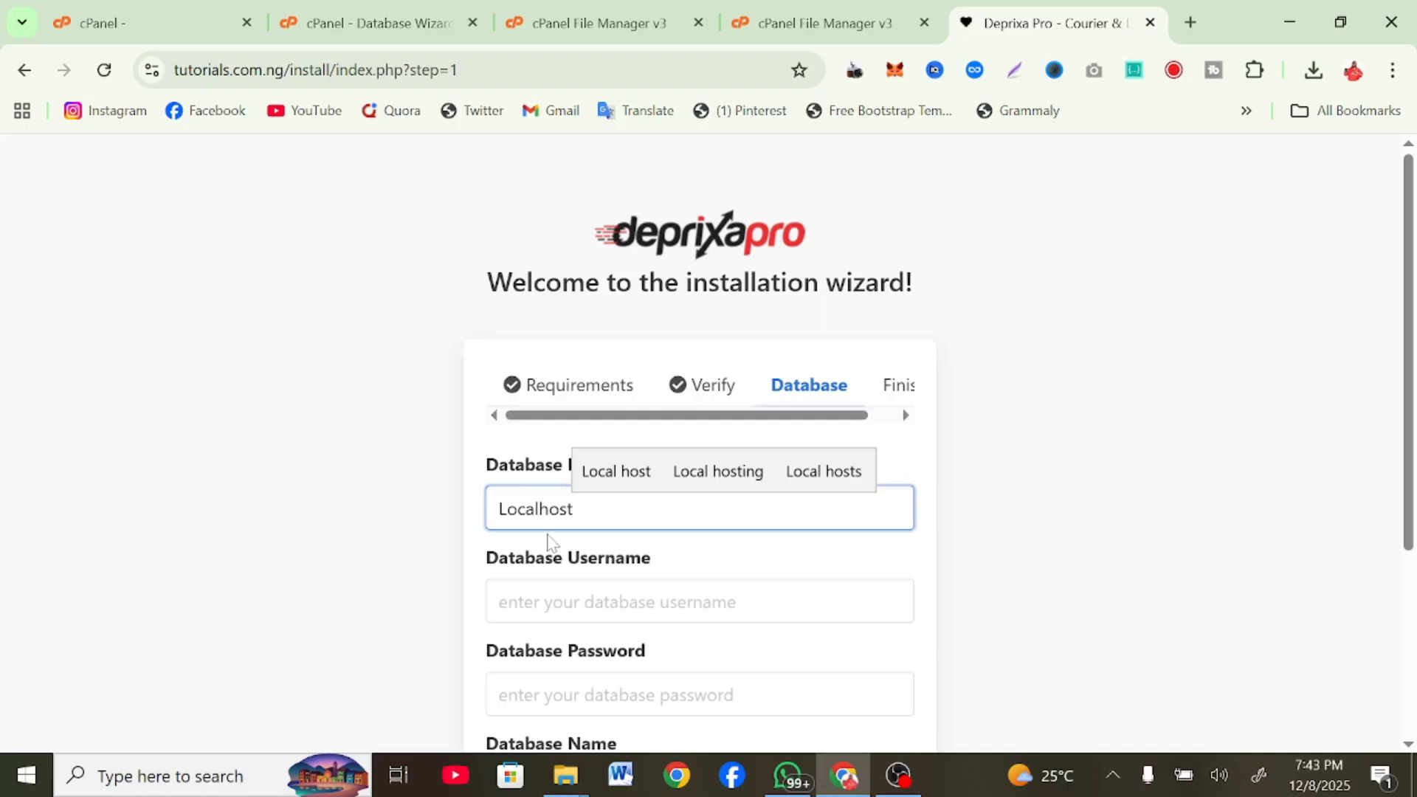
click(531, 601)
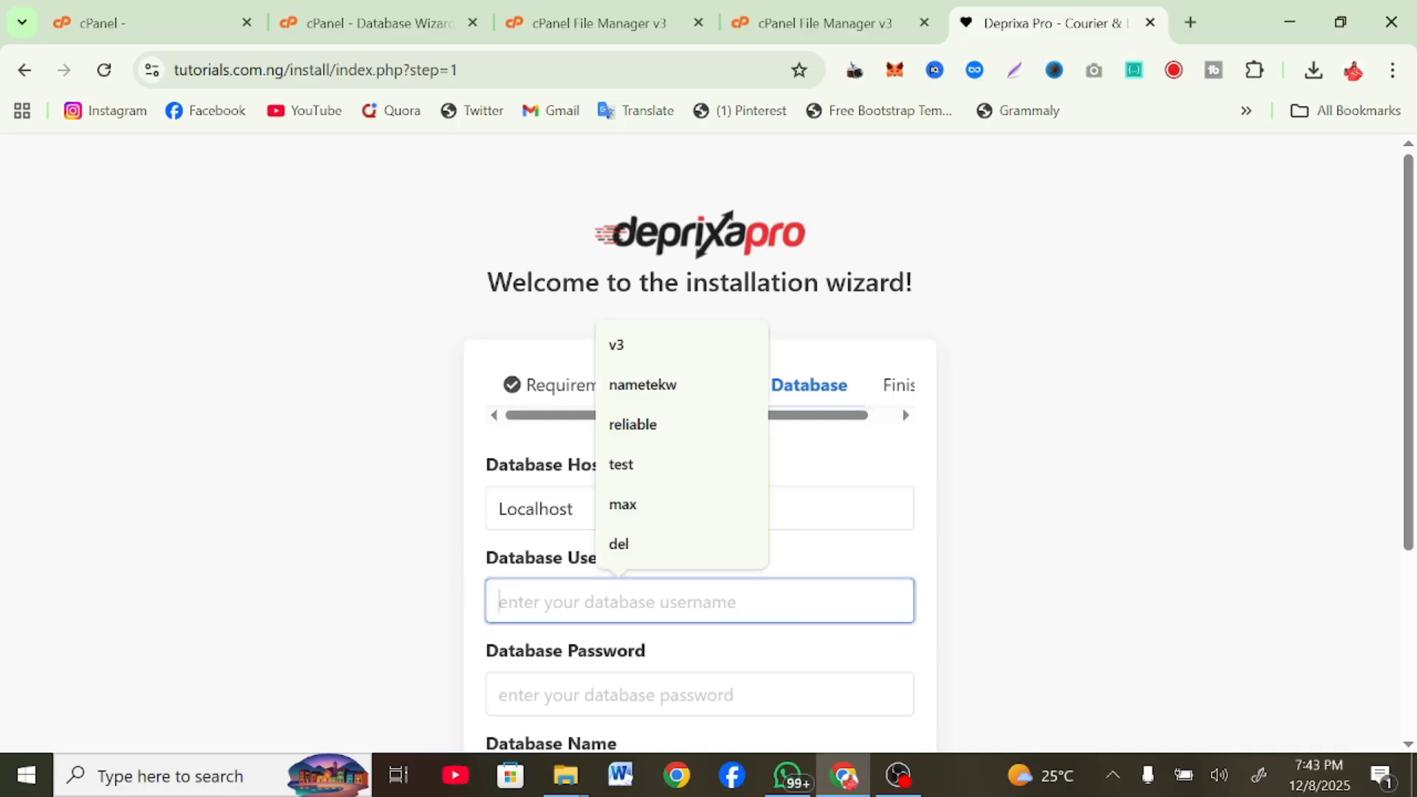
text(certifi3_test)
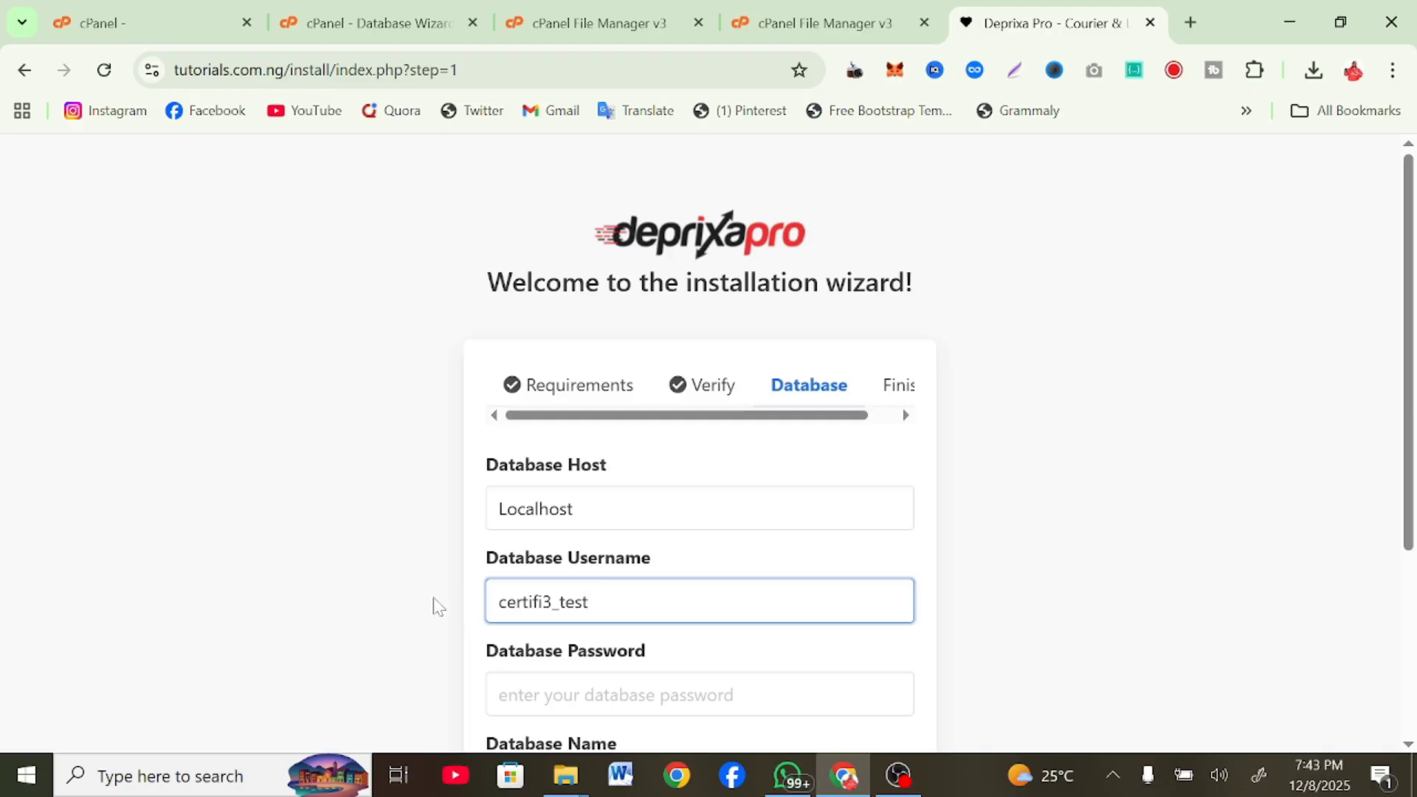
scroll(435, 605, down, 3)
right_click(527, 446)
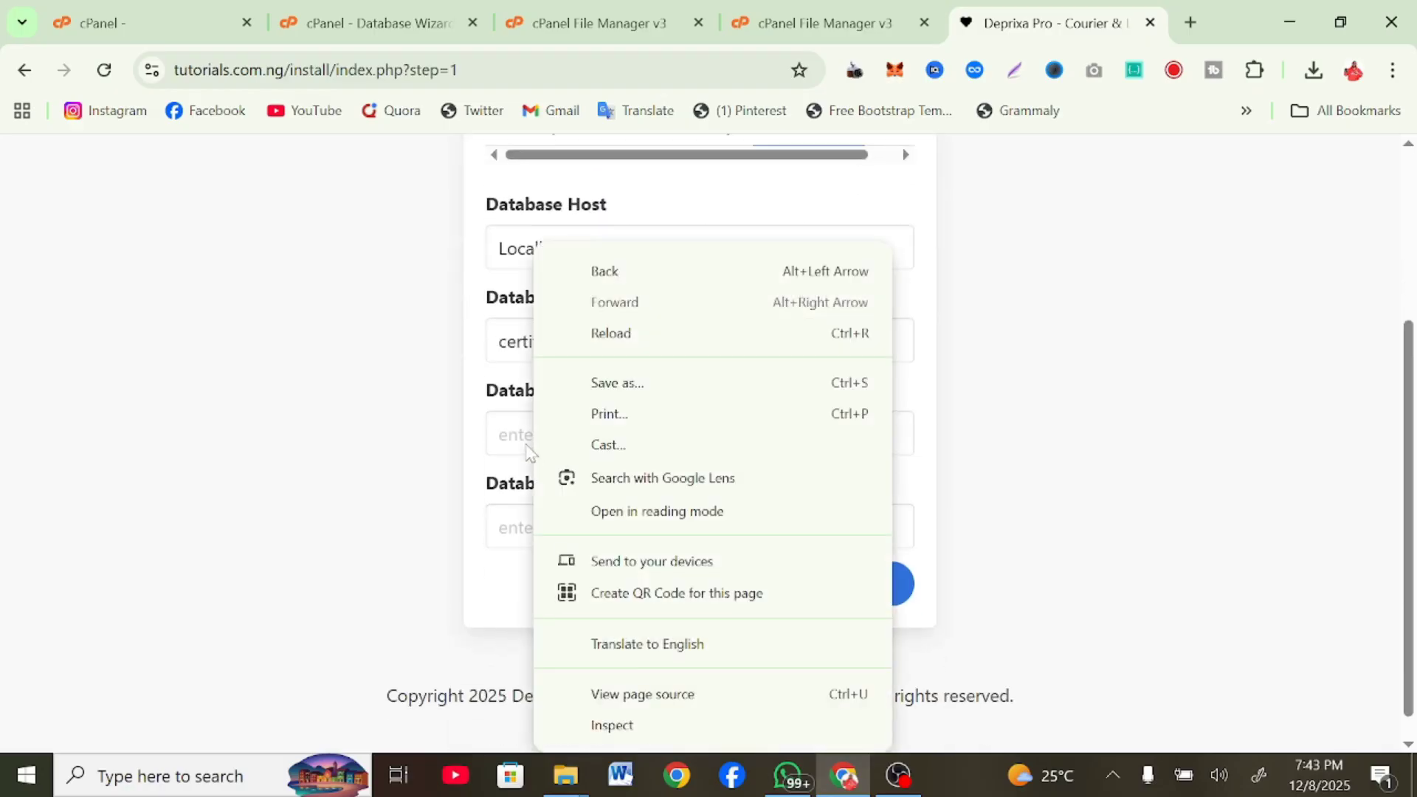
click(527, 448)
key(ctrl+v)
key(Tab)
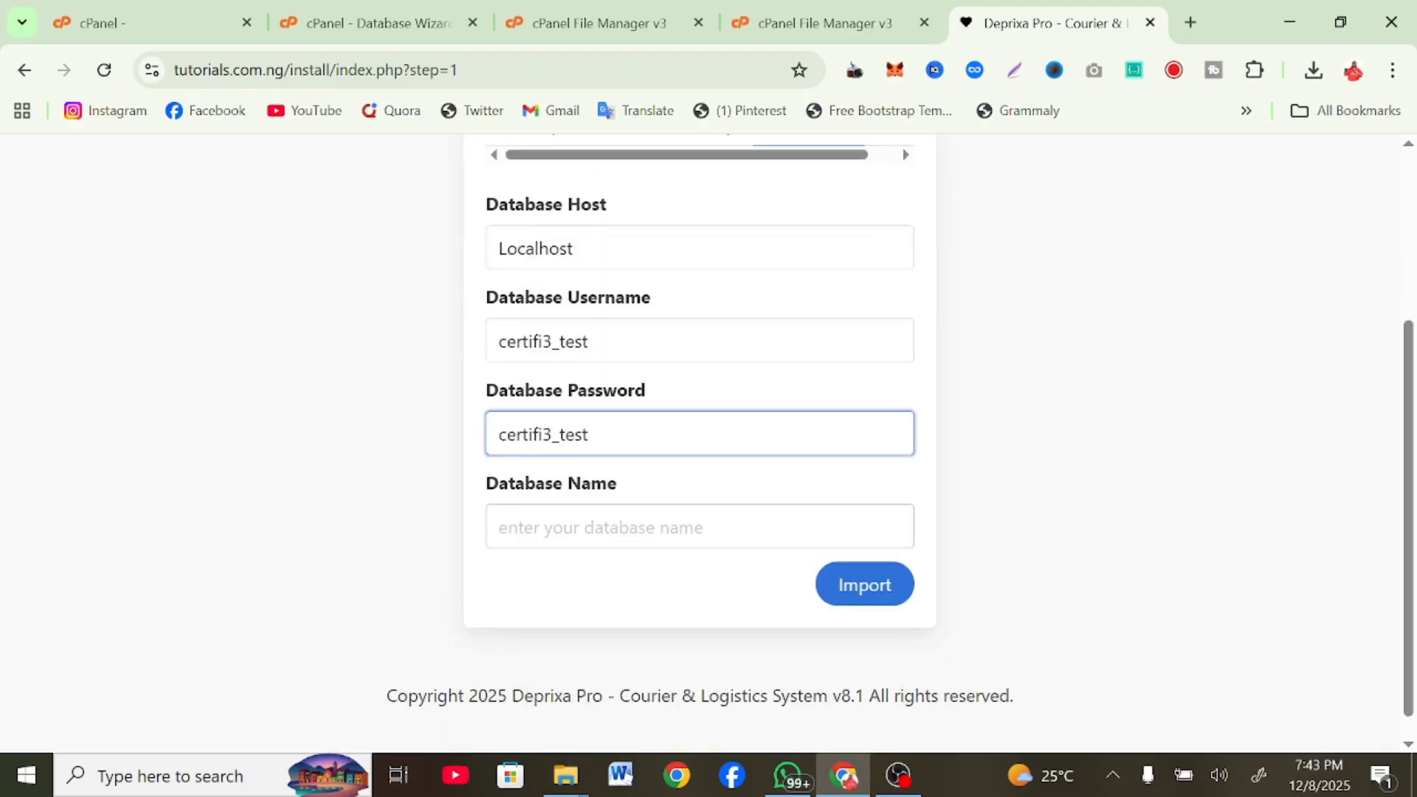
key(ctrl+v)
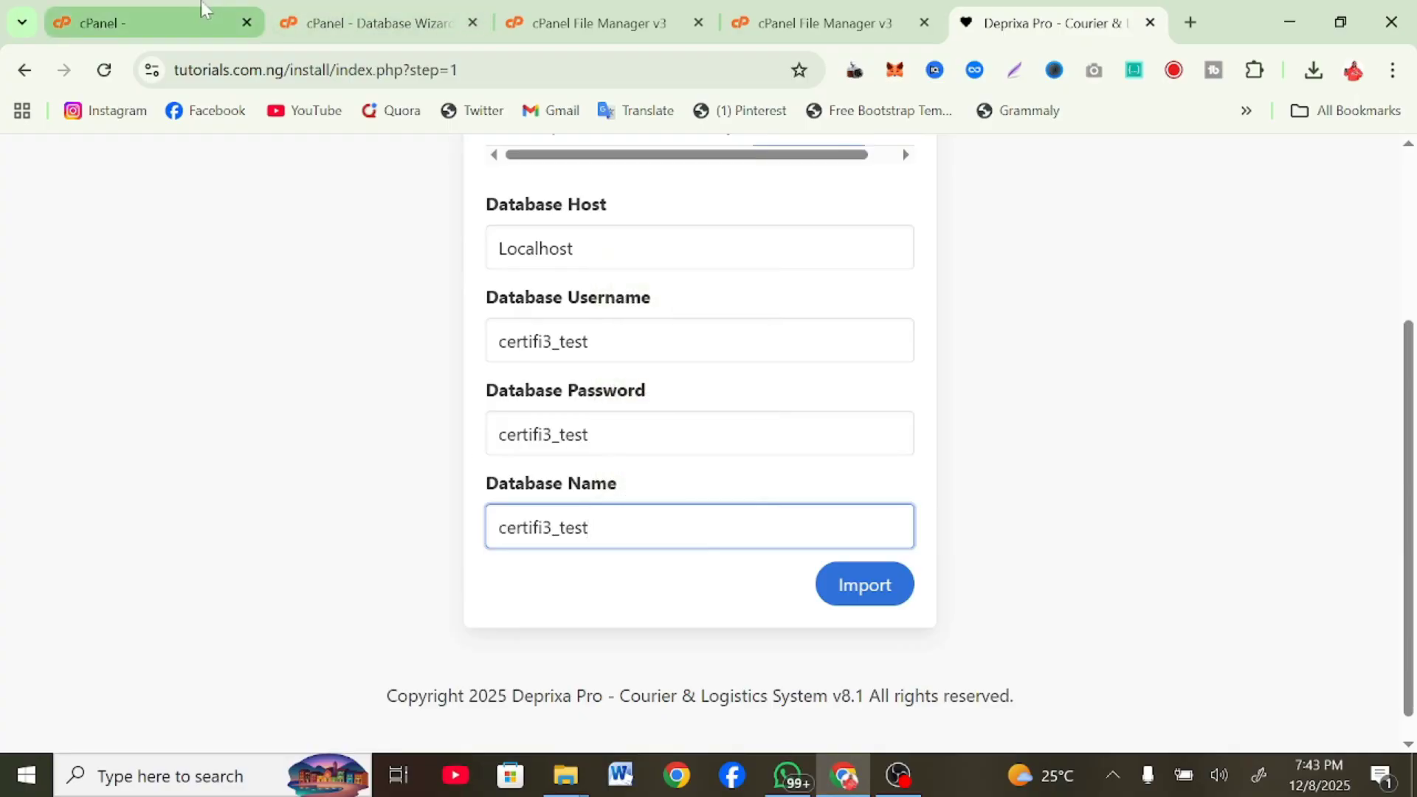
Confirm the Database Wizard's completion message in cPanel, then start the database import
click(201, 4)
click(344, 8)
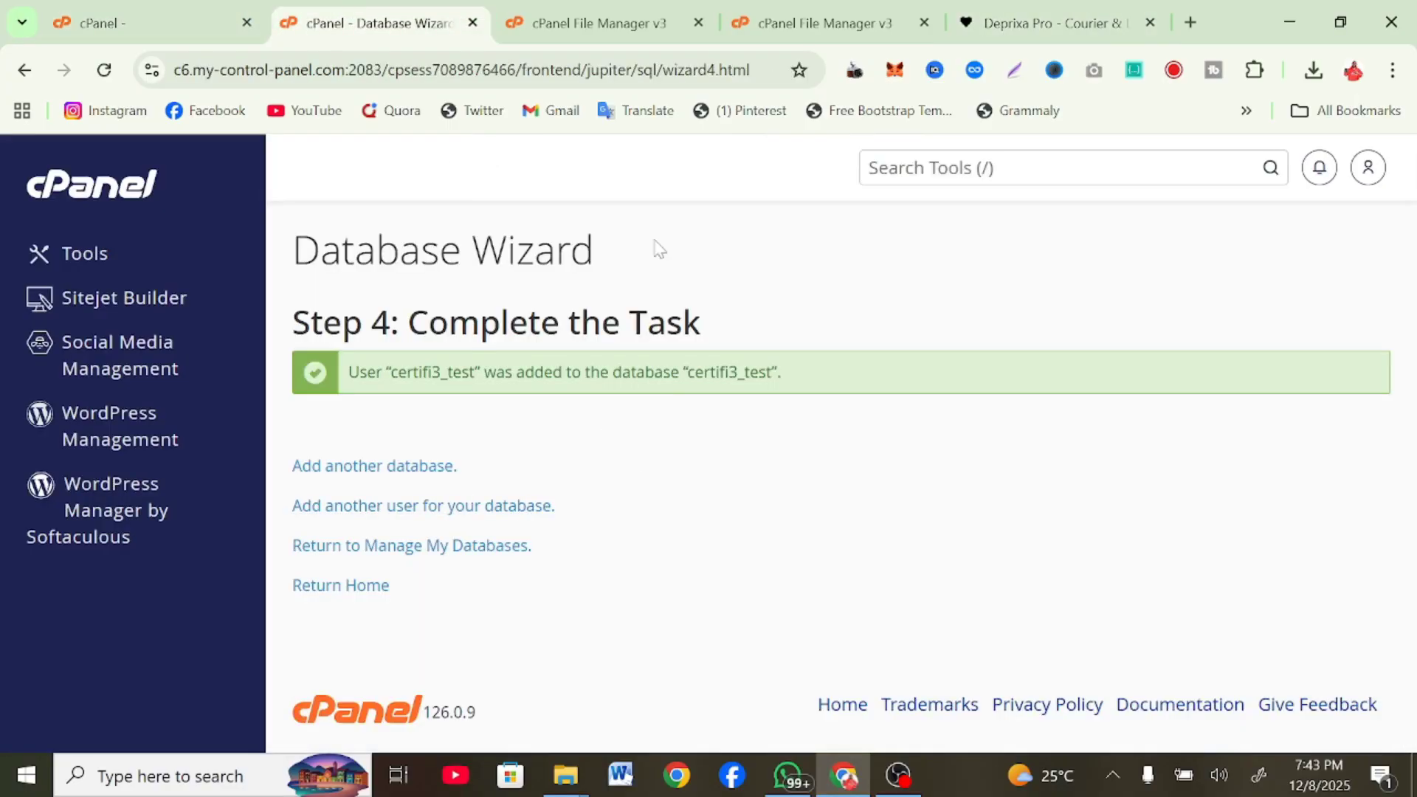
click(990, 4)
click(867, 592)
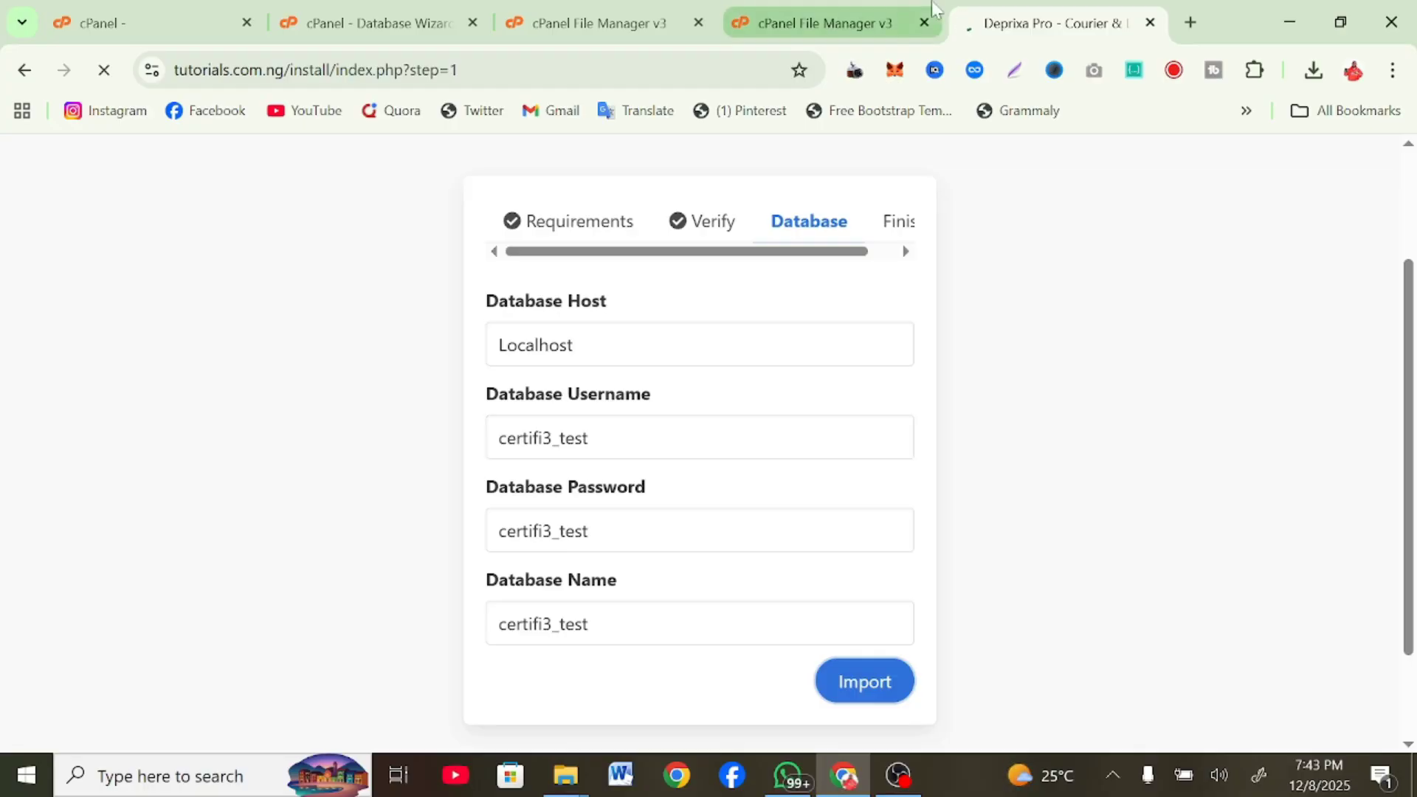
Open the site's install folder in cPanel File Manager
click(827, 22)
scroll(652, 680, down, 4)
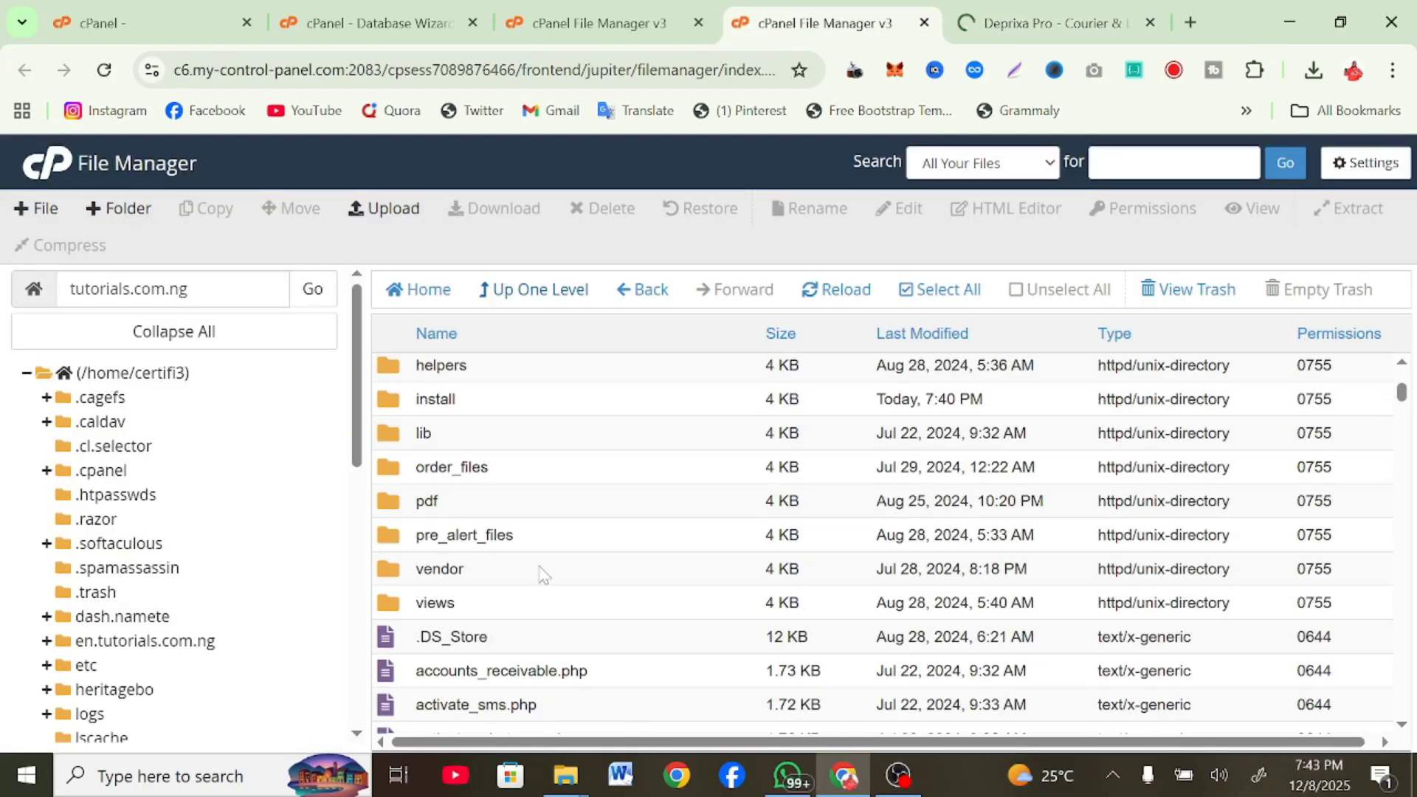
double_click(579, 412)
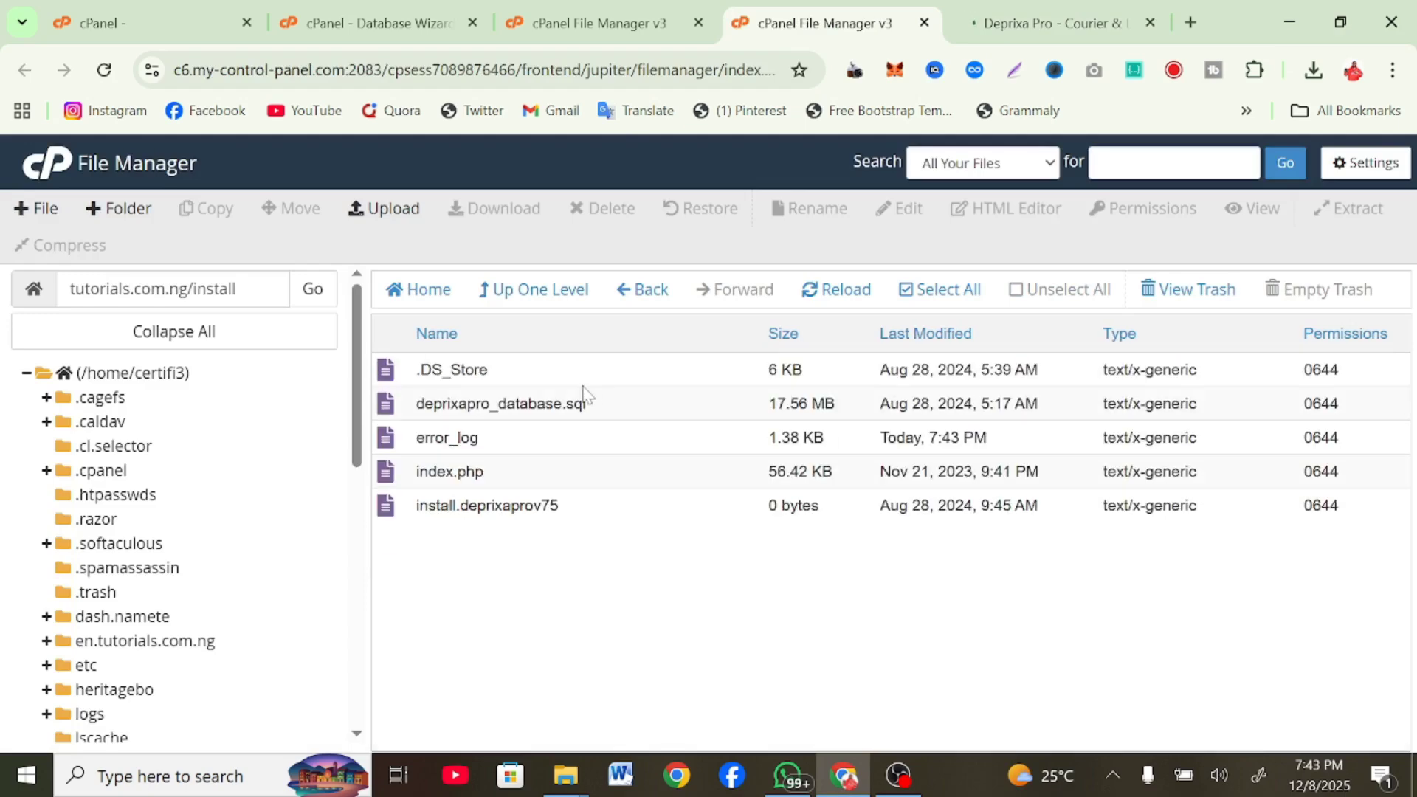
Search cPanel tools for 'php' to list the PHP-related options
click(412, 9)
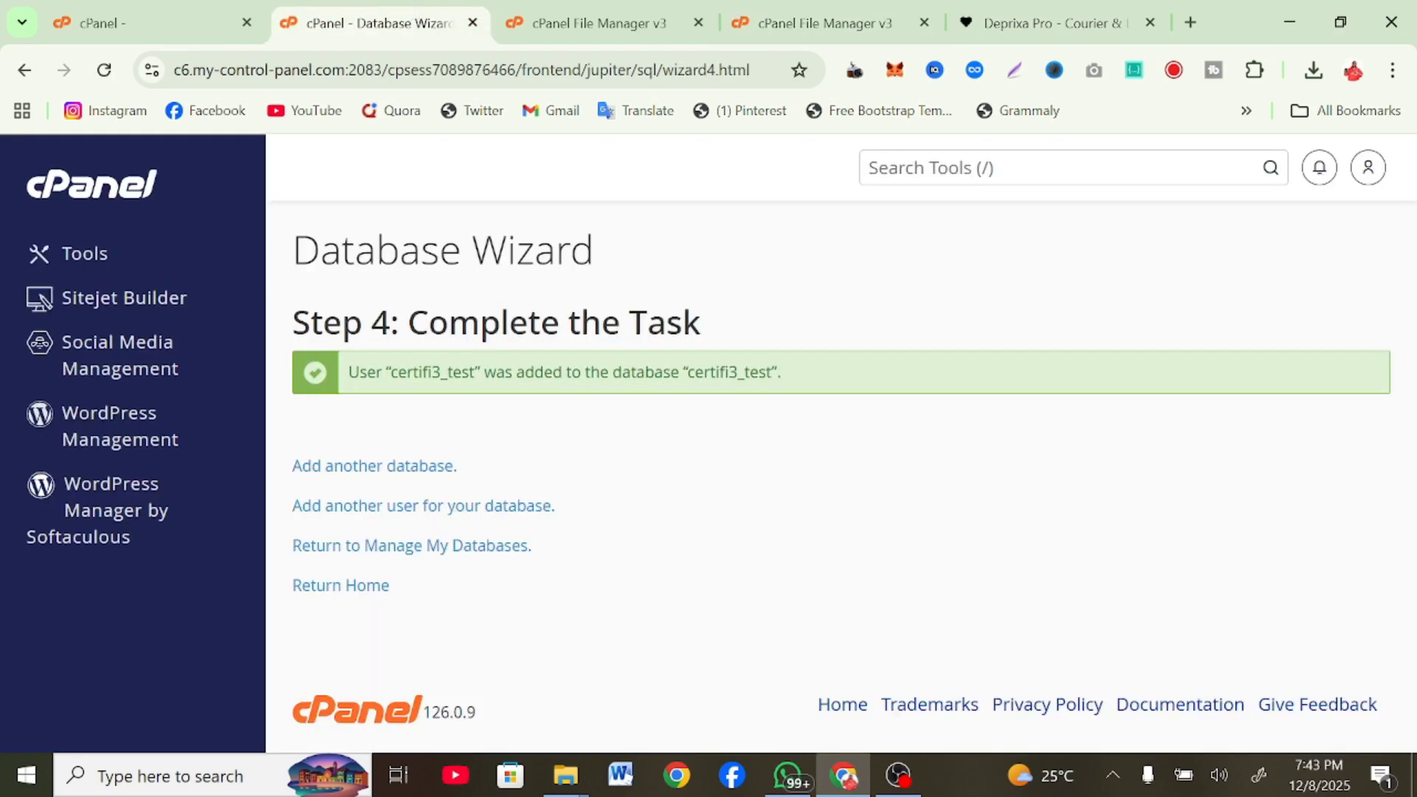
click(922, 169)
text(php)
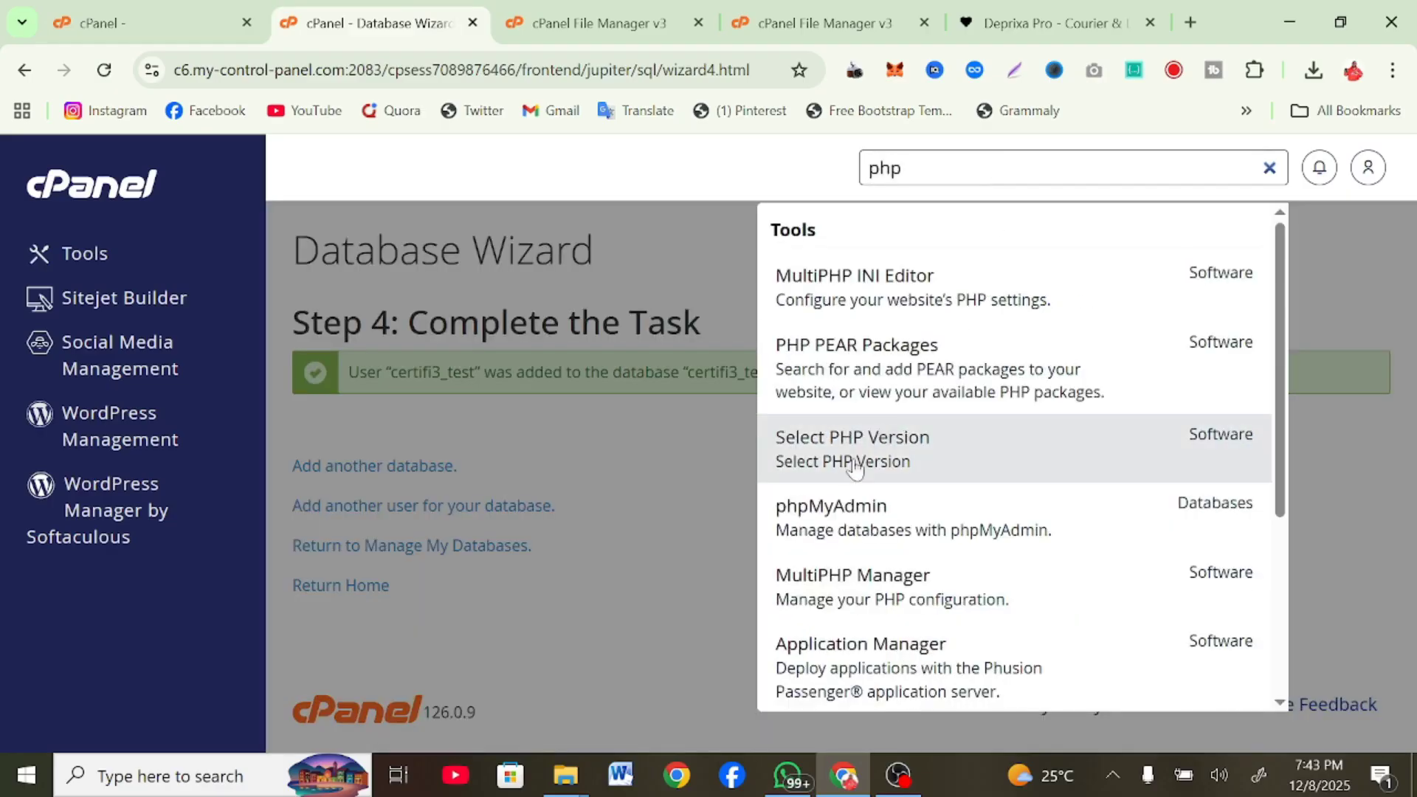
Open phpMyAdmin from cPanel in a new tab
right_click(860, 532)
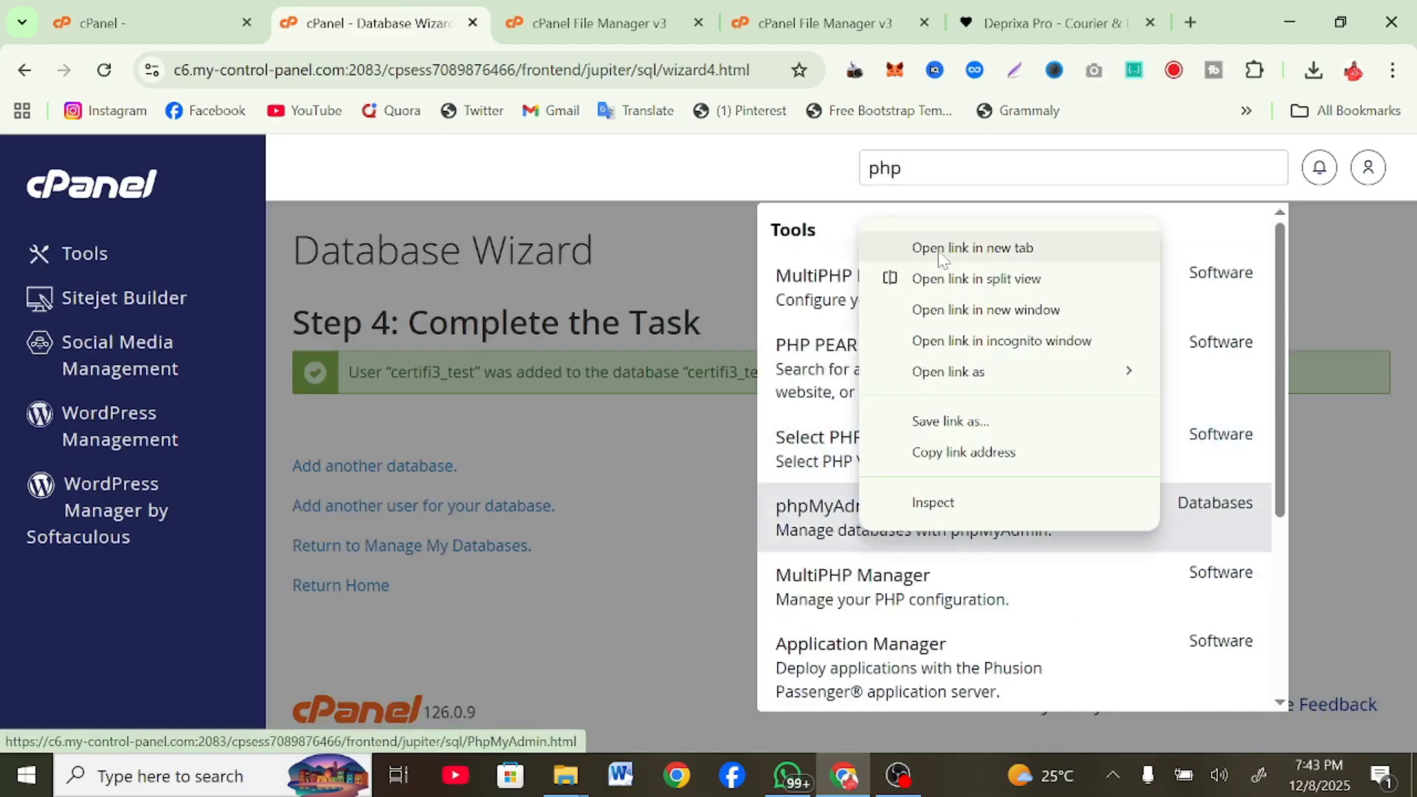
click(939, 249)
click(496, 15)
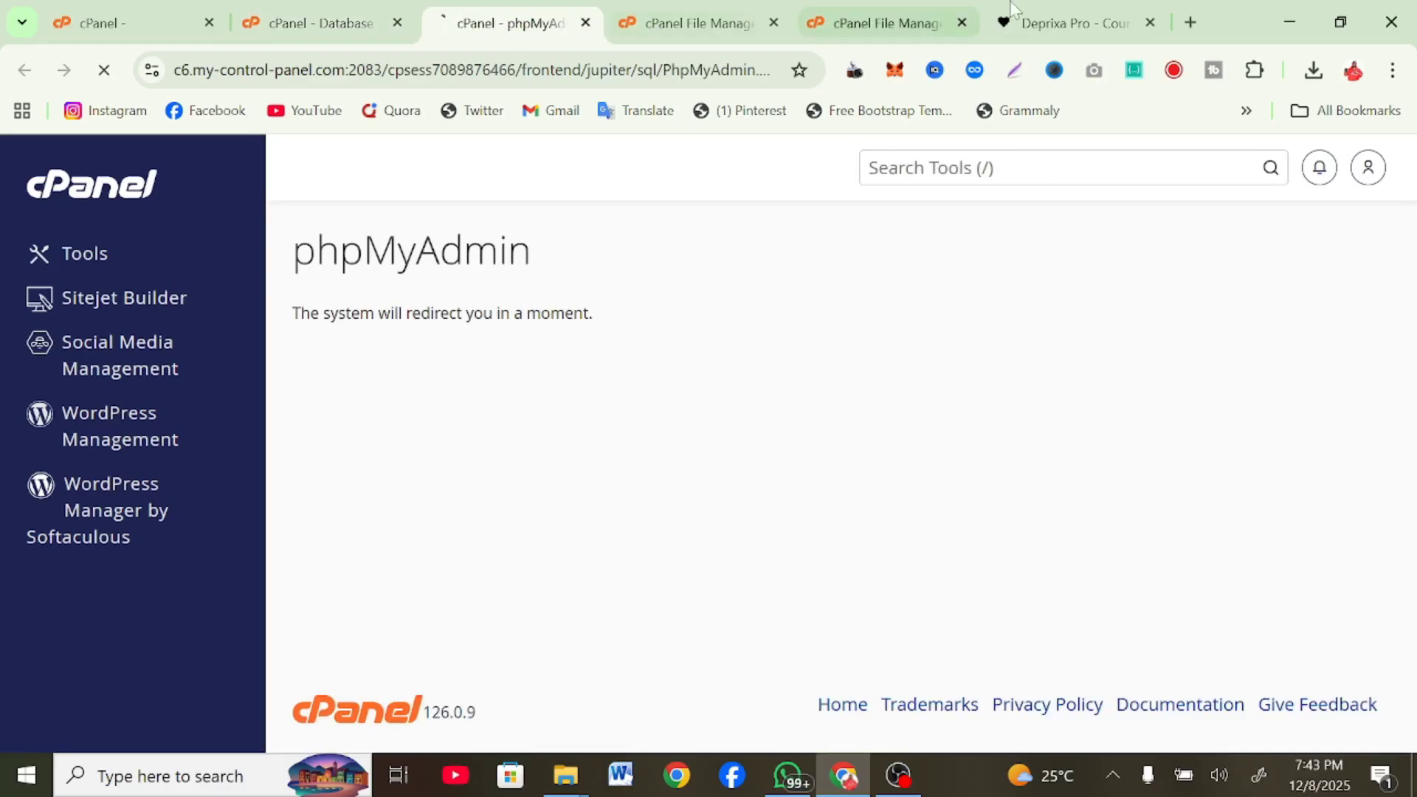
Complete the installer and review the v8.1 success message and default admin login notes
click(1127, 17)
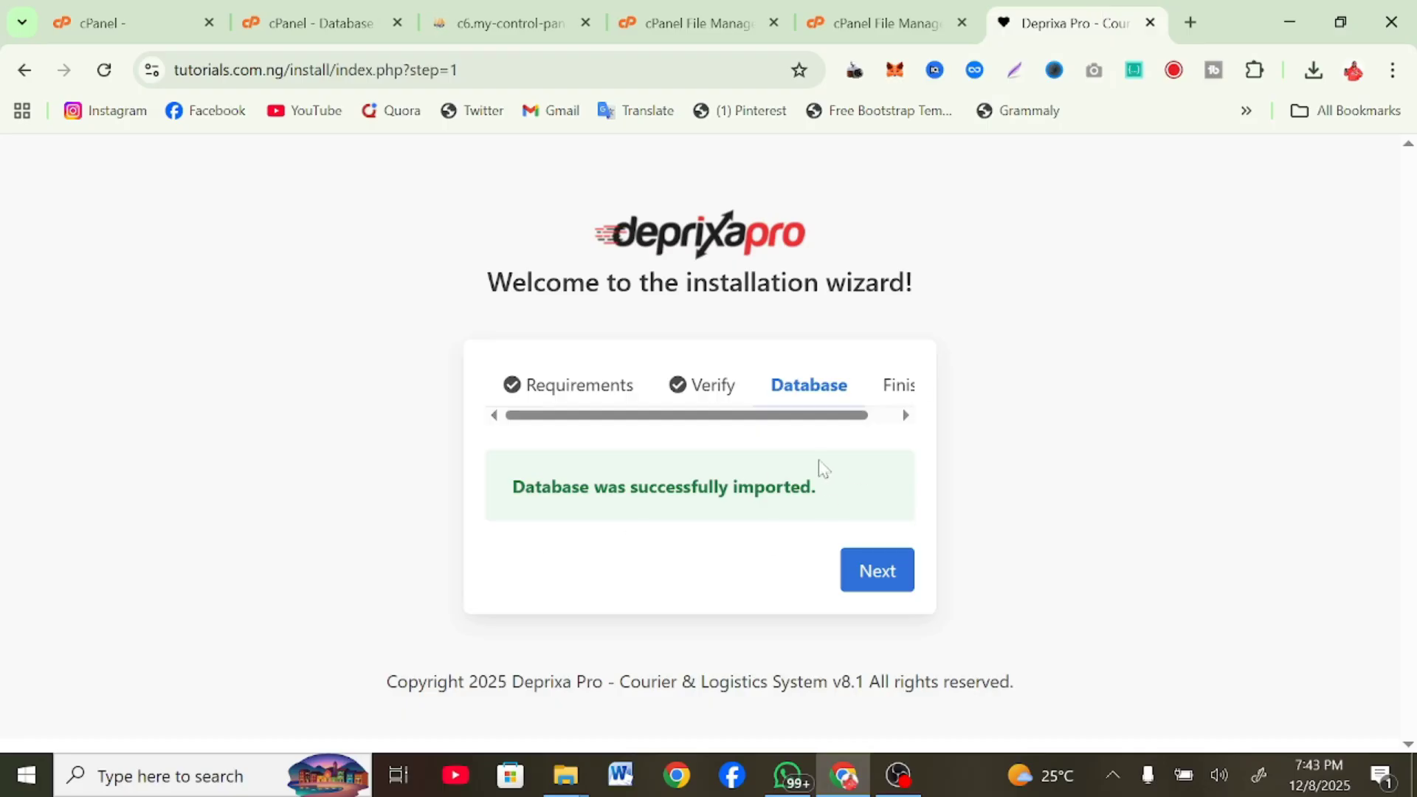
click(891, 575)
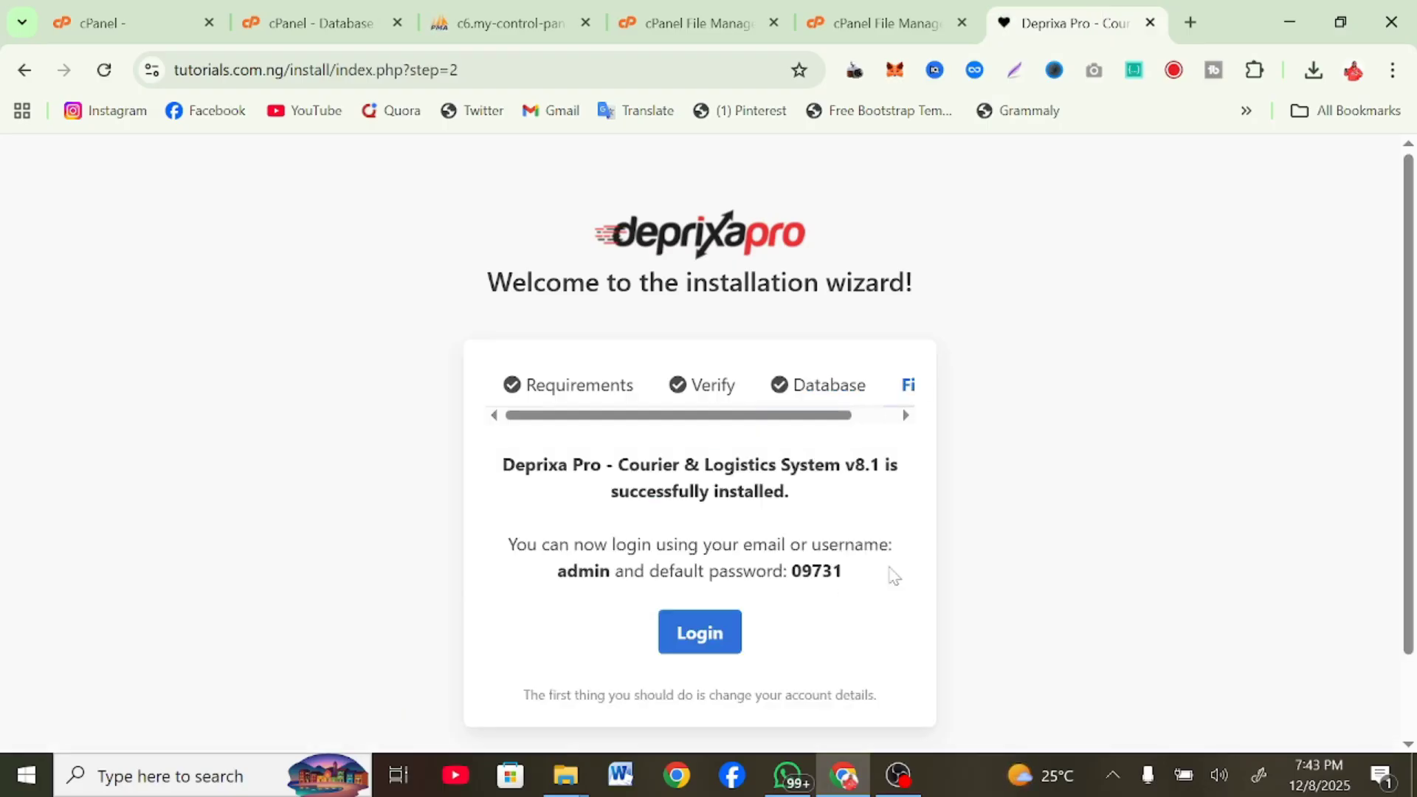
mouse_move(515, 465)
mouse_down()
mouse_move(852, 488)
mouse_move(488, 459)
mouse_up()
click(853, 487)
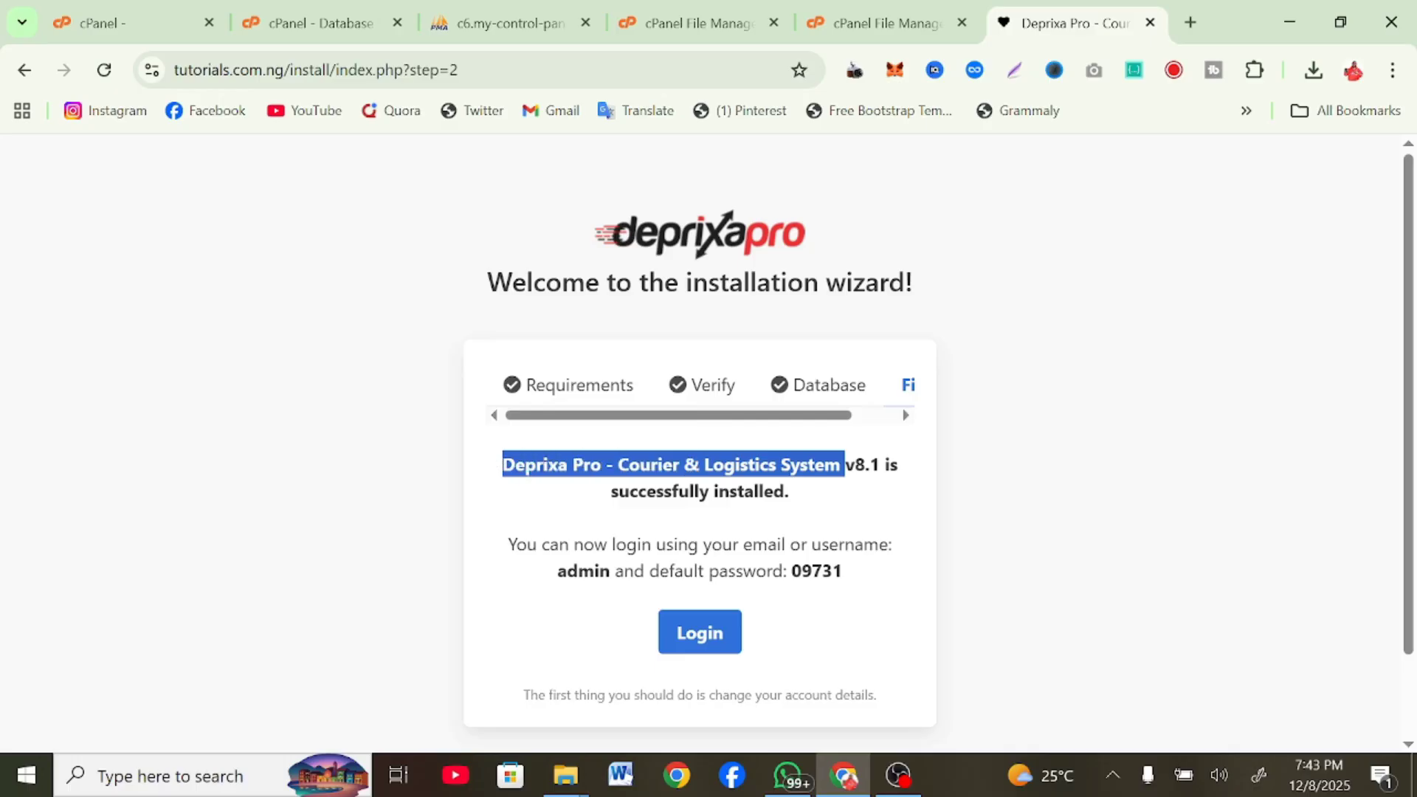
drag(527, 543, 889, 544)
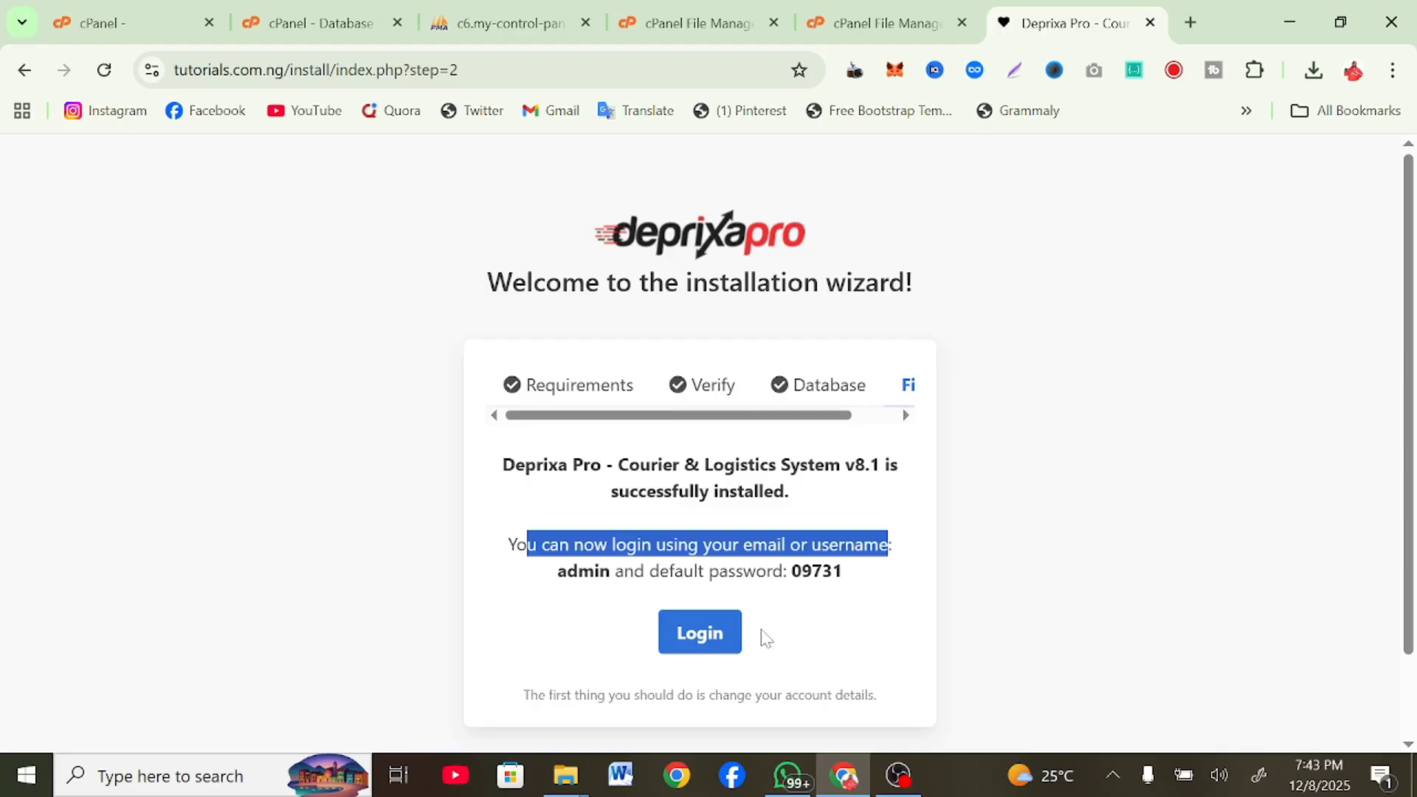
drag(574, 695, 869, 694)
scroll(700, 443, down, 2)
scroll(700, 442, up, 2)
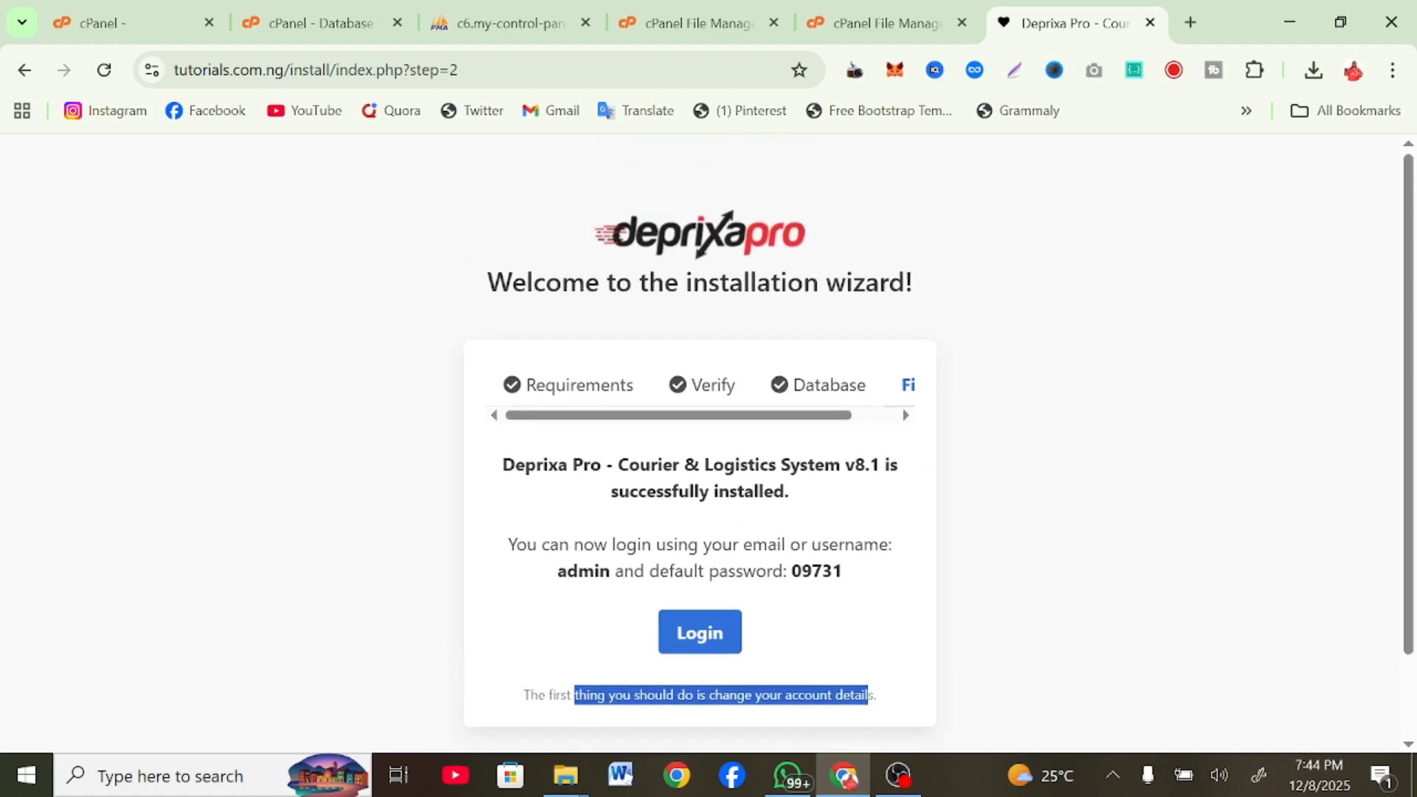
click(807, 635)
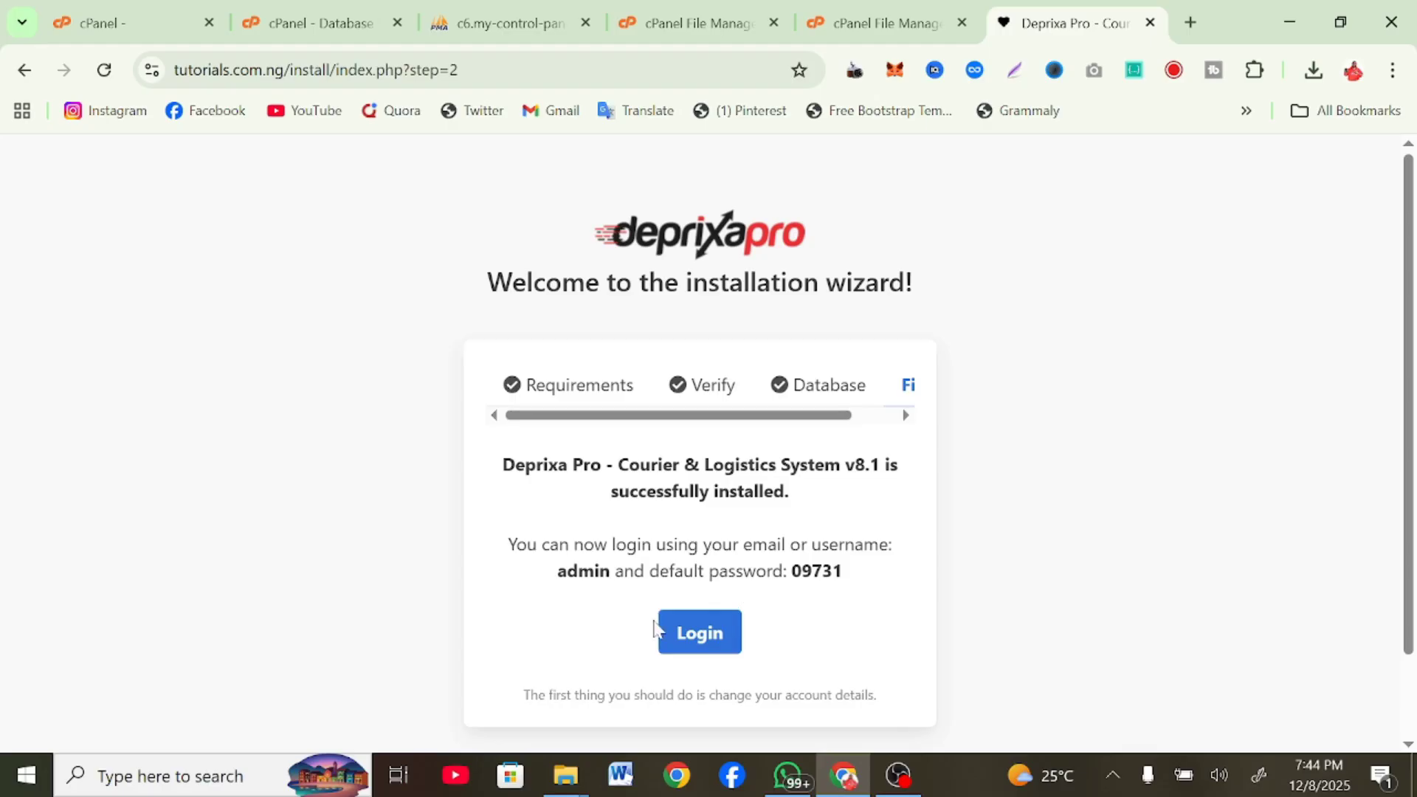
Open the Deprixa Pro admin login page in a new tab
right_click(694, 649)
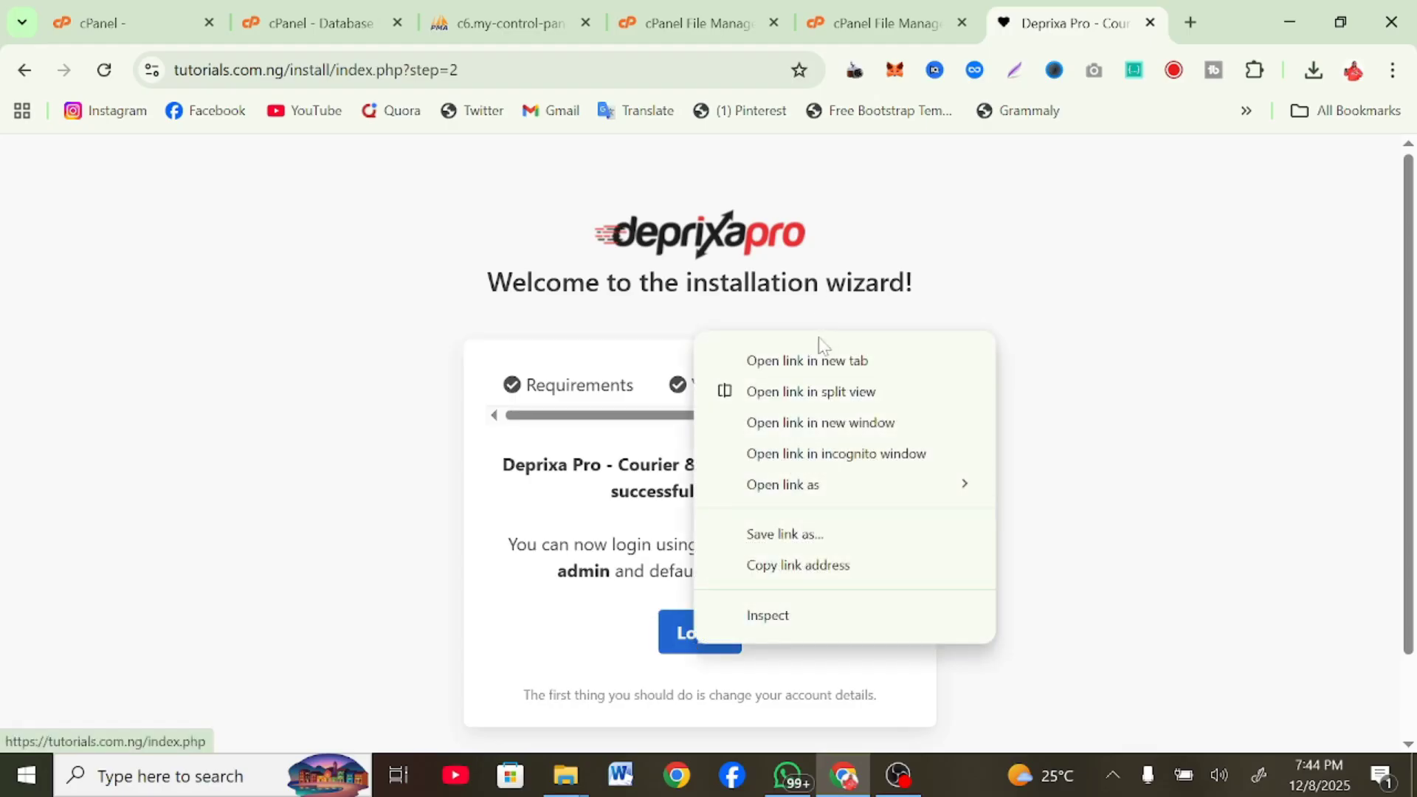
click(829, 361)
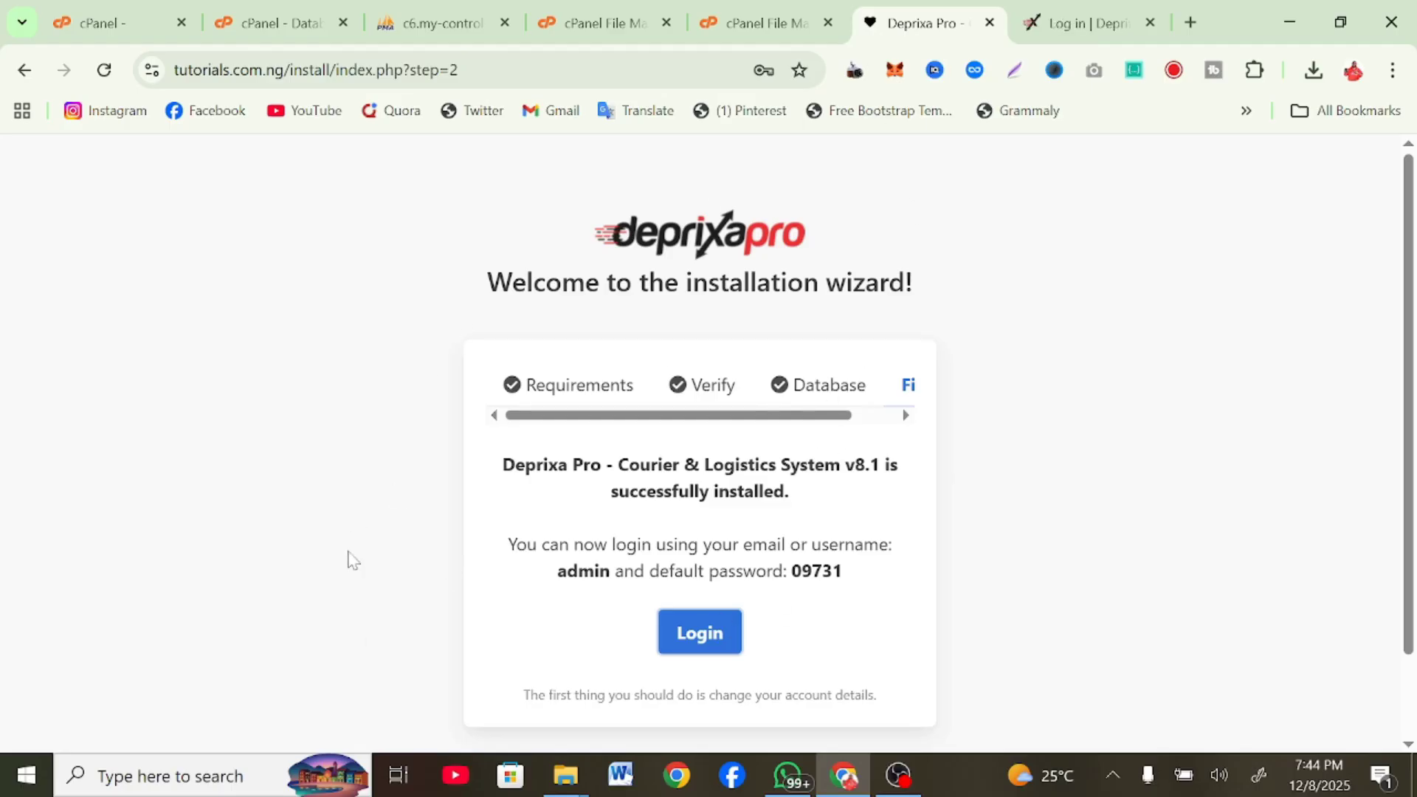
click(1085, 23)
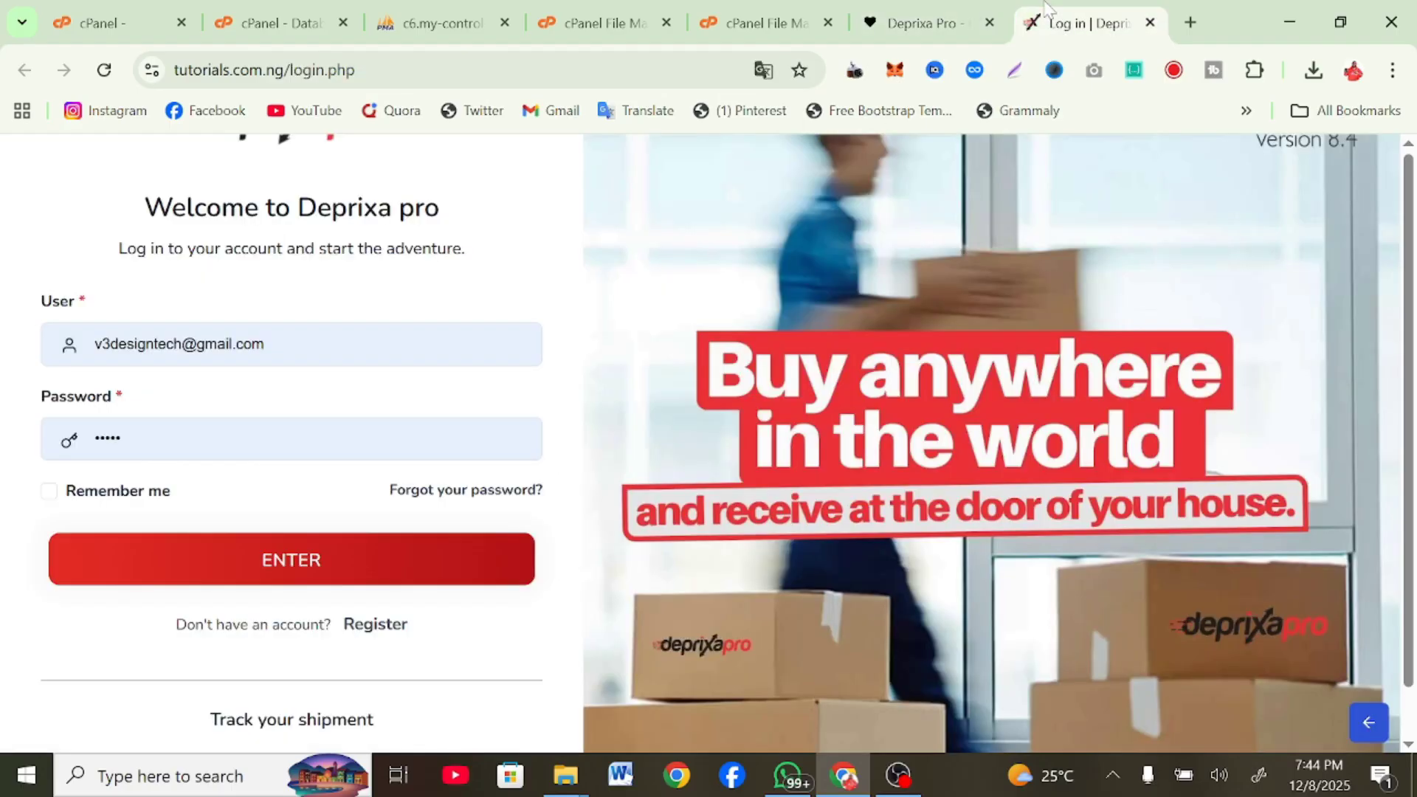
scroll(668, 381, down, 1)
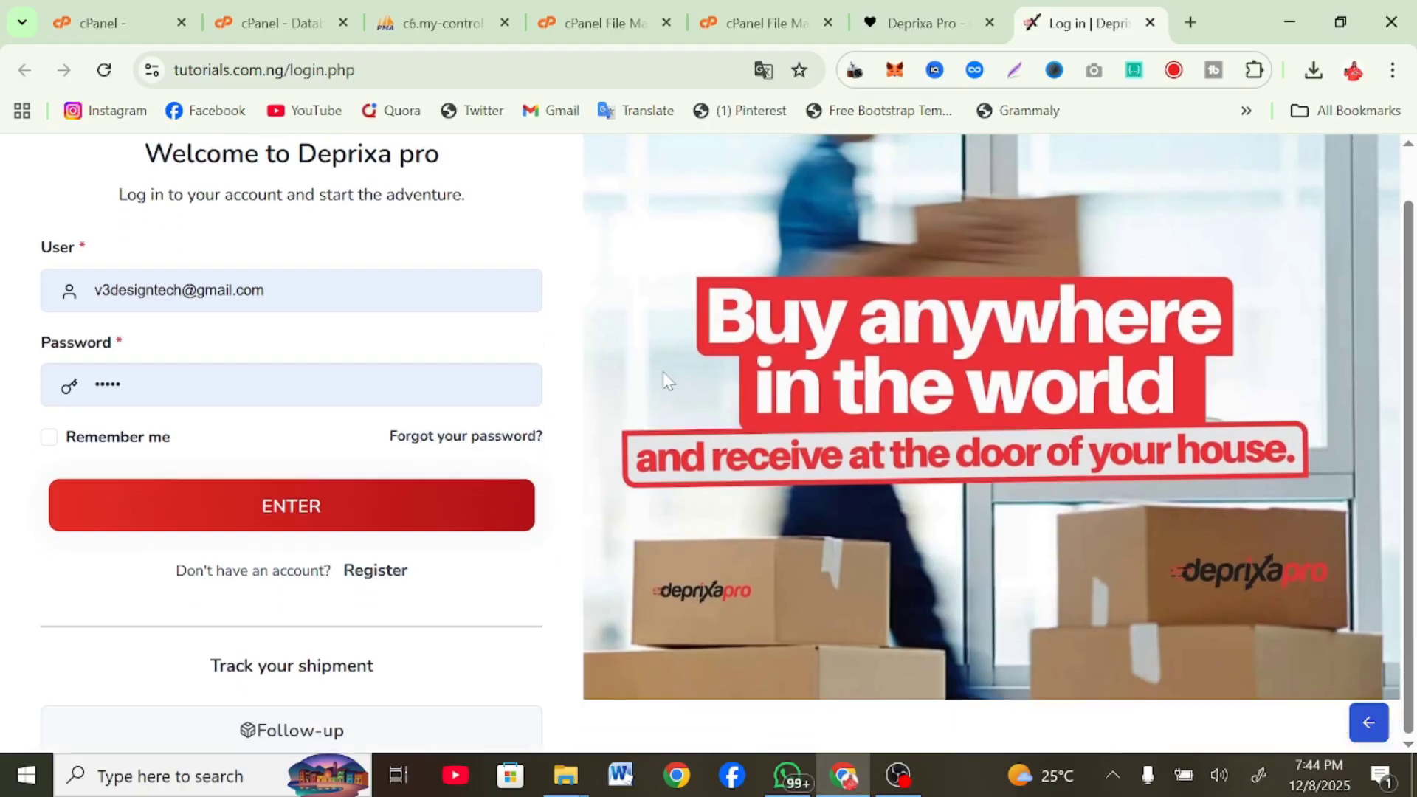
scroll(667, 382, up, 1)
scroll(668, 382, down, 1)
Open the public Follow-up shipment tracking page in its own tab, then return to login
right_click(322, 729)
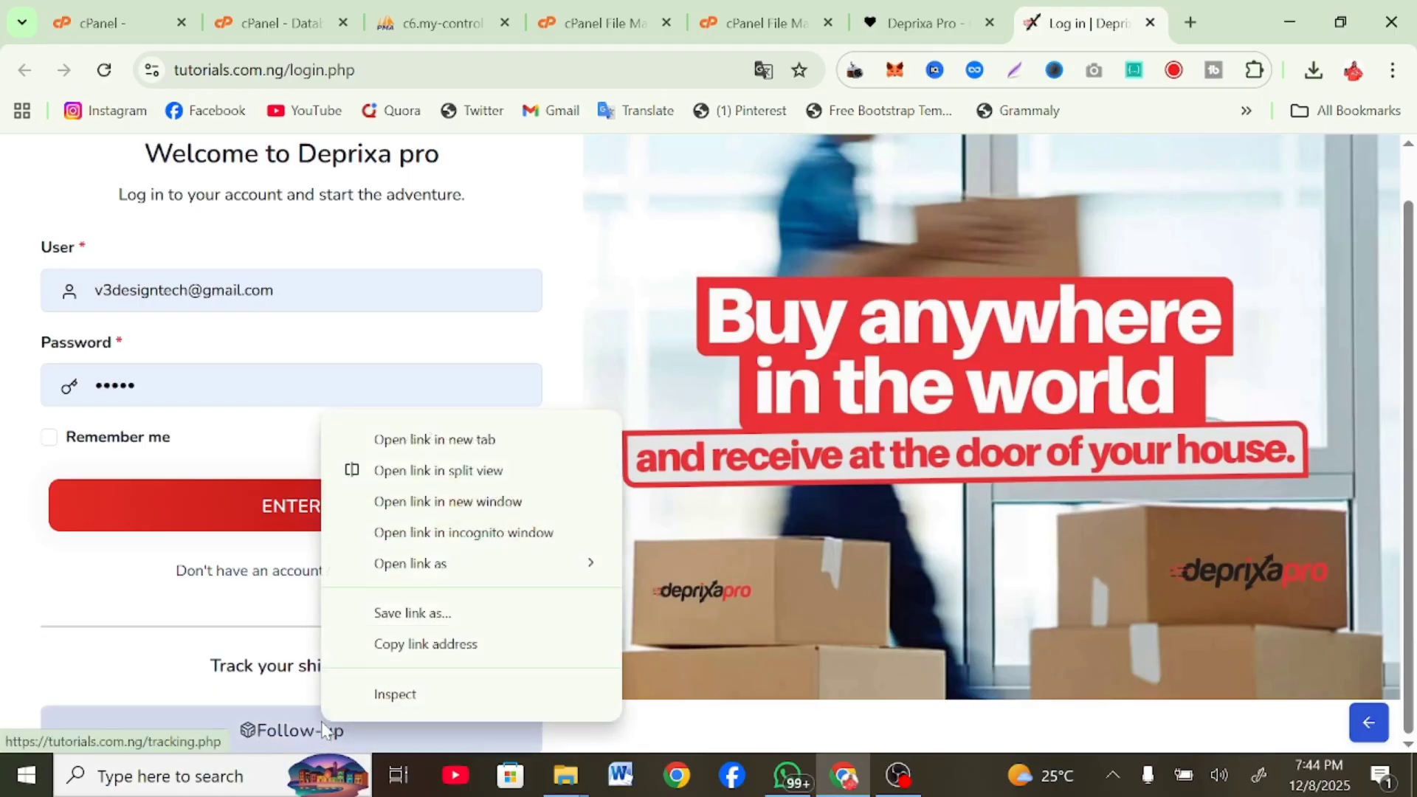
click(414, 439)
key(ctrl+Tab)
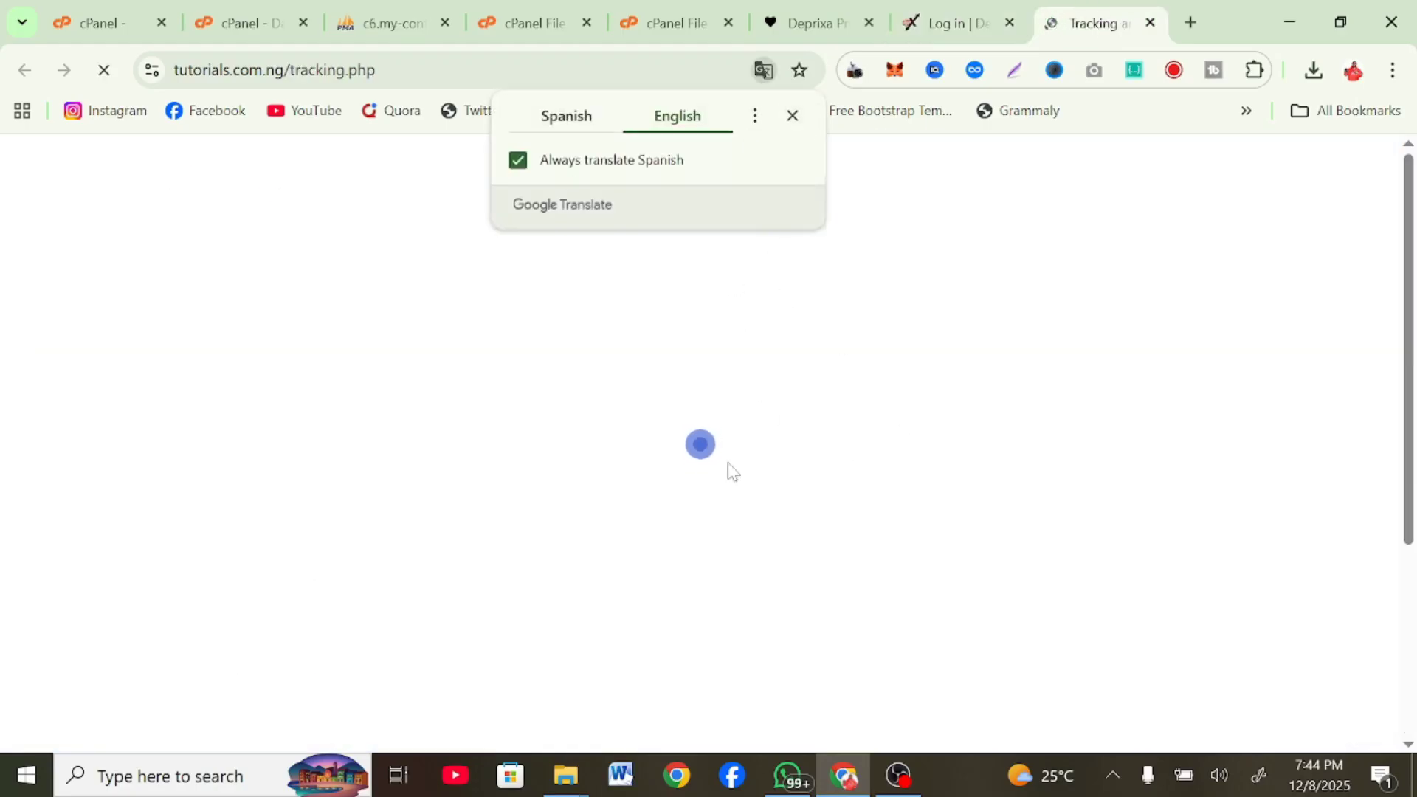
scroll(729, 525, down, 3)
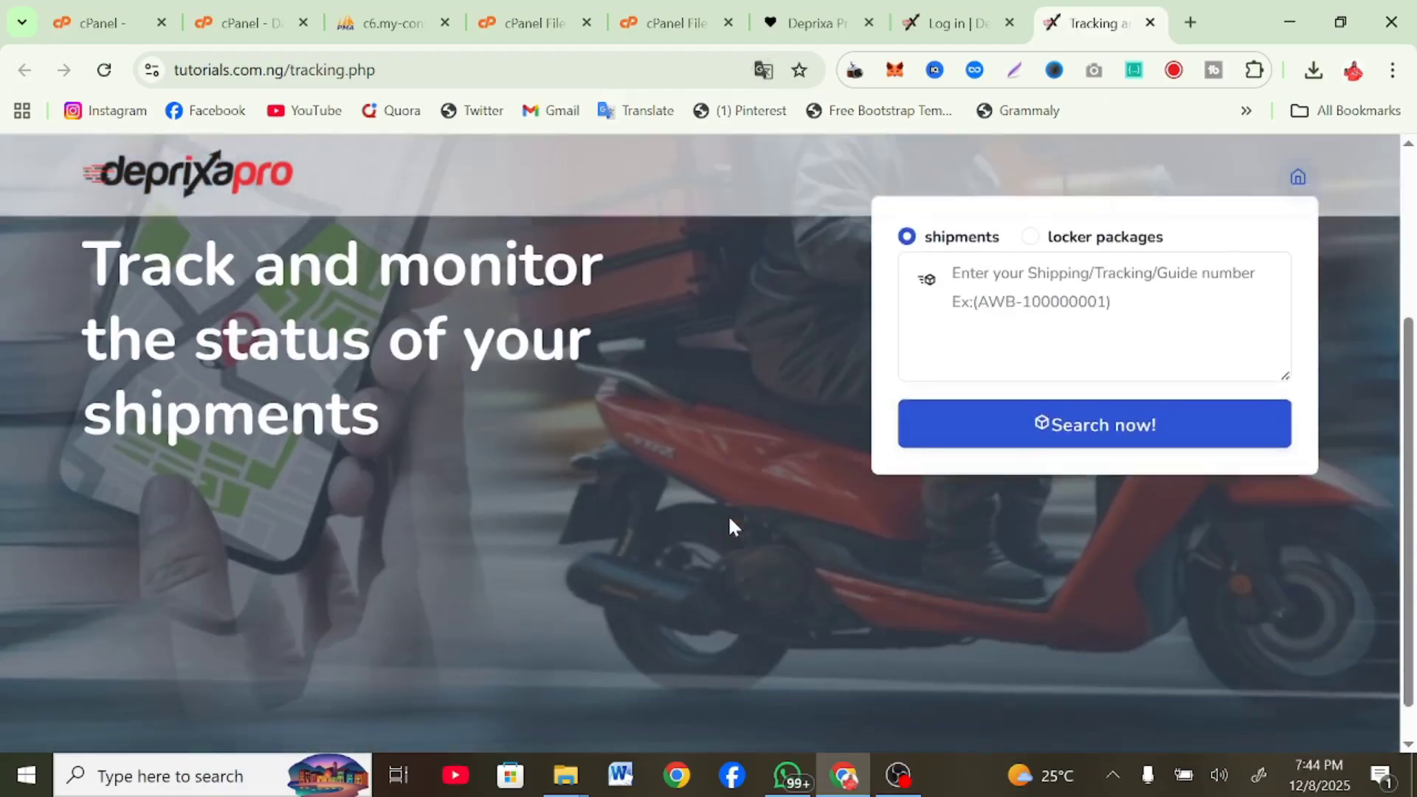
scroll(728, 515, down, 1)
scroll(932, 401, up, 5)
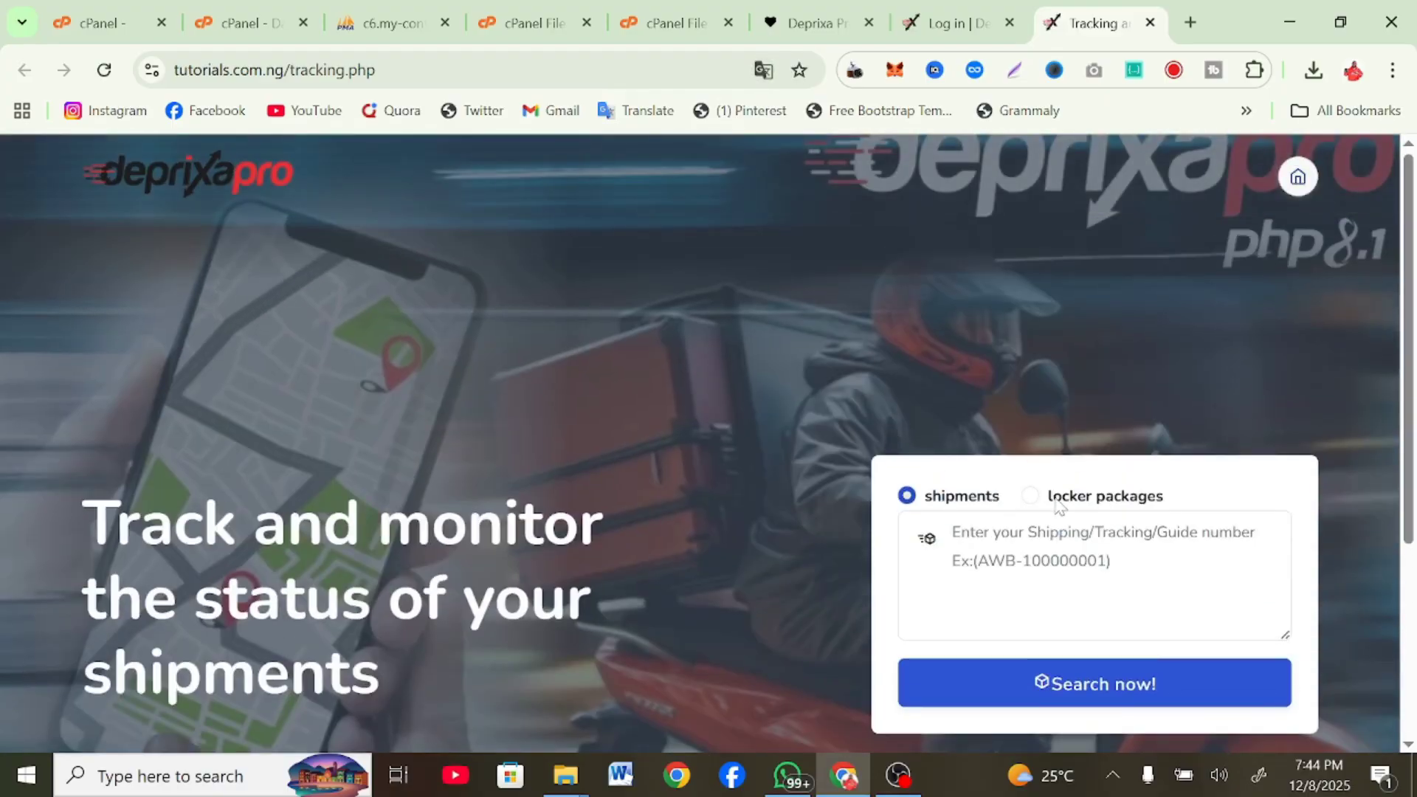
scroll(614, 568, down, 3)
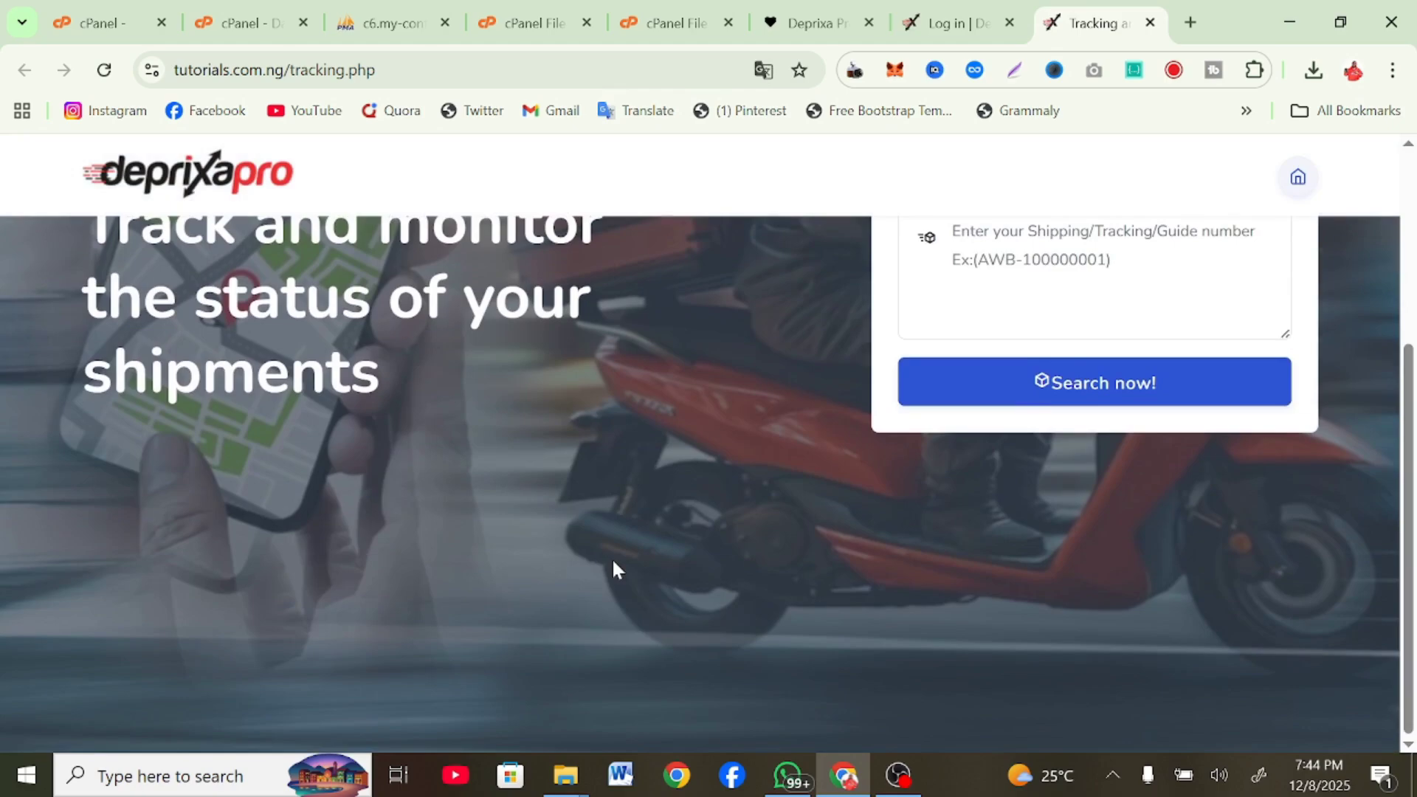
scroll(614, 568, up, 4)
click(928, 9)
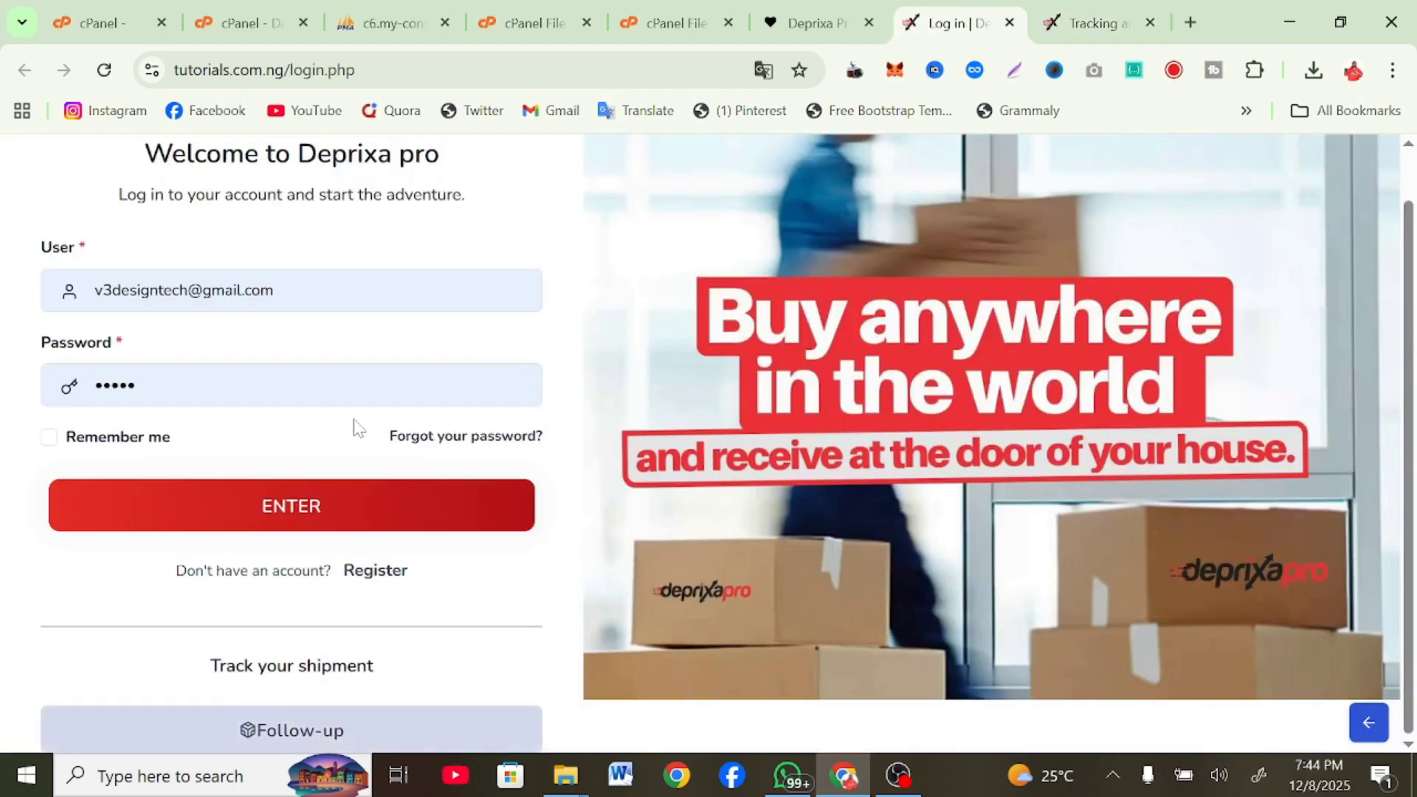
scroll(353, 418, up, 1)
Log in as 'admin' with the default administrator password from the installer's notes
click(817, 9)
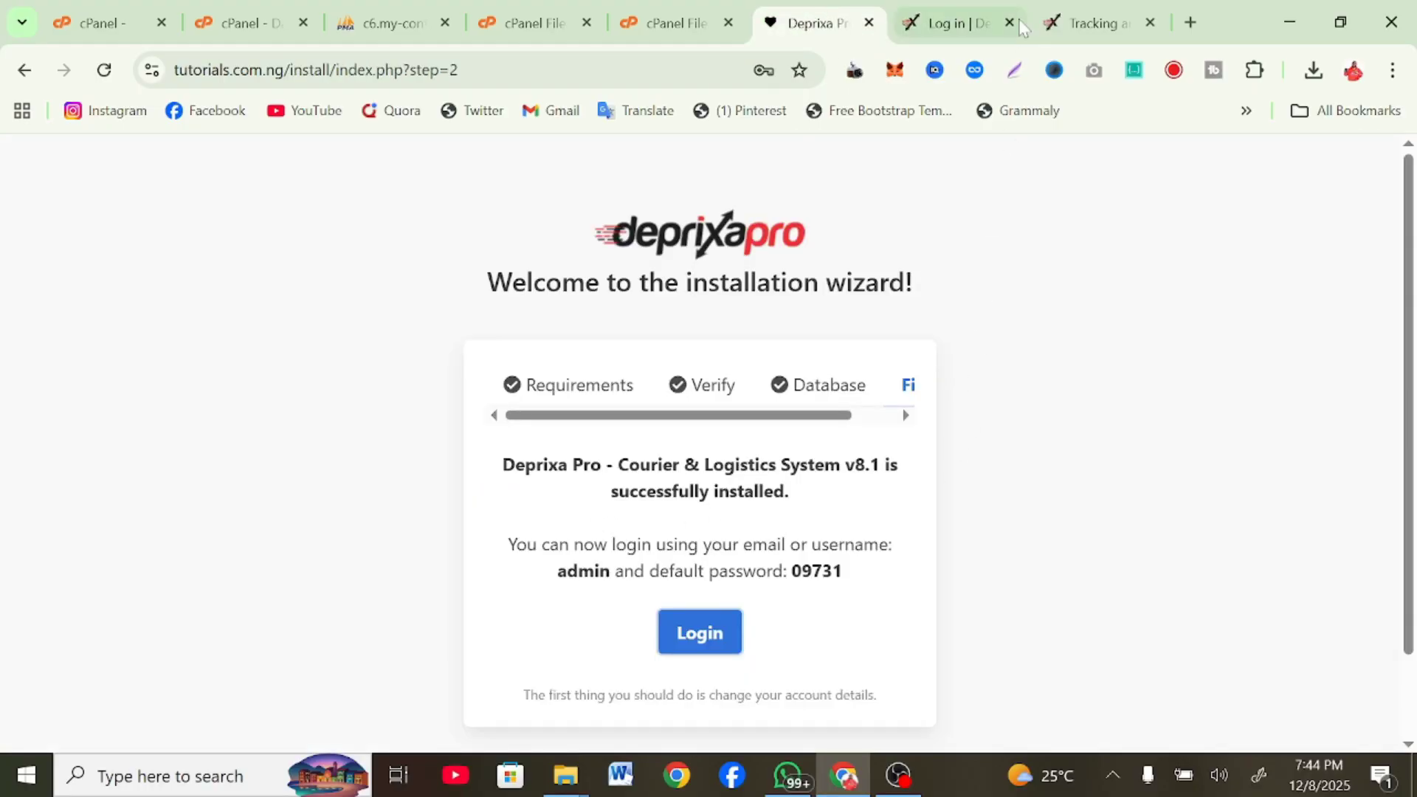
click(976, 8)
triple_click(292, 344)
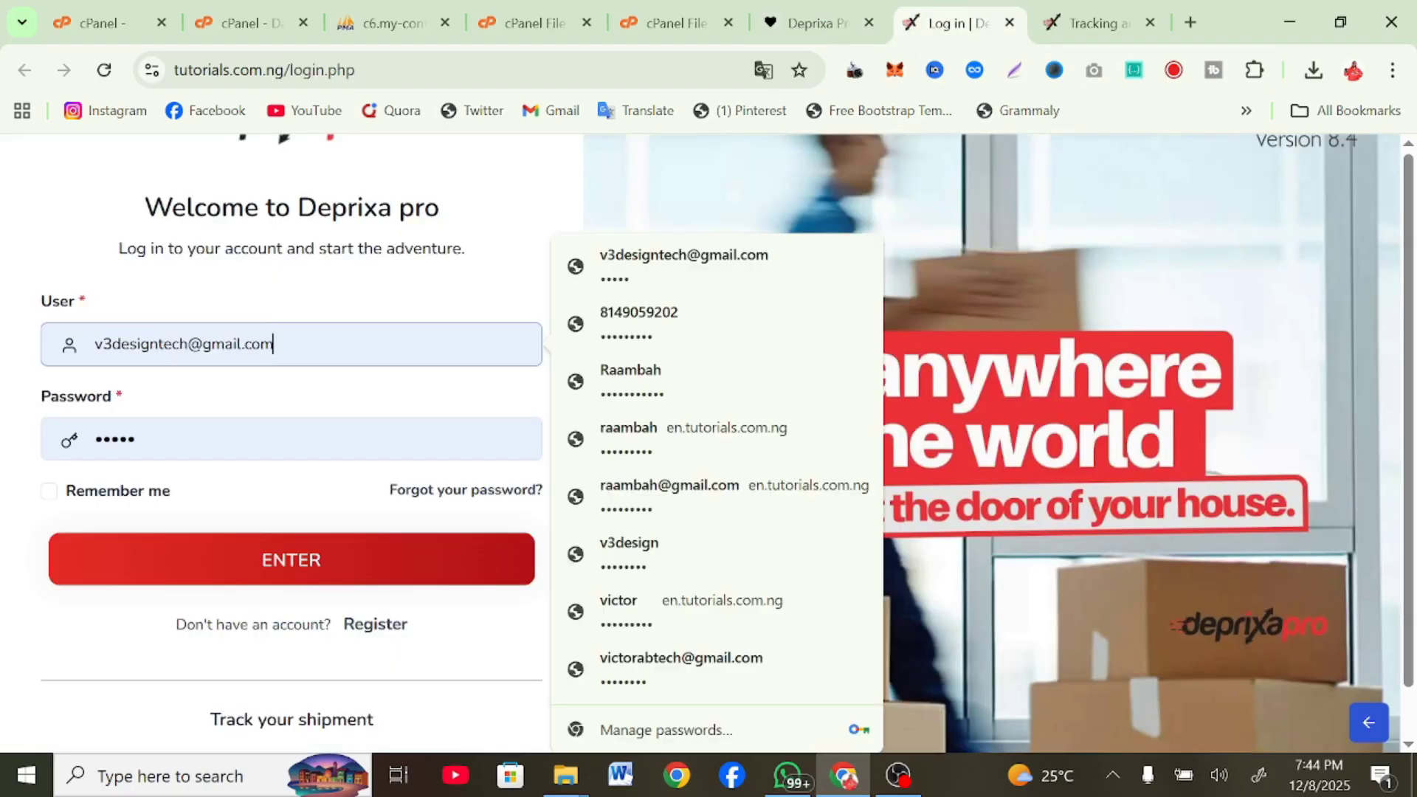
text(admin)
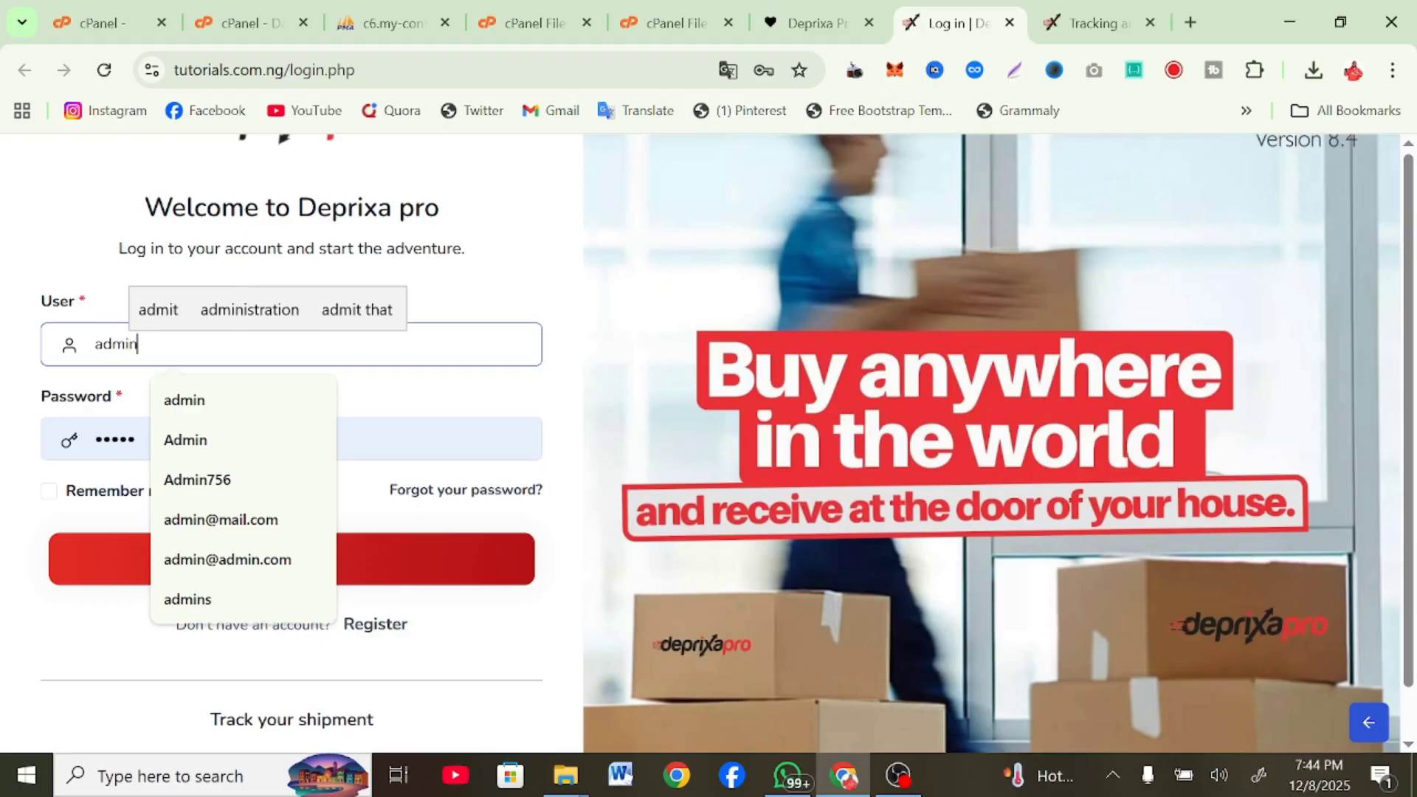
key(Tab)
double_click(127, 439)
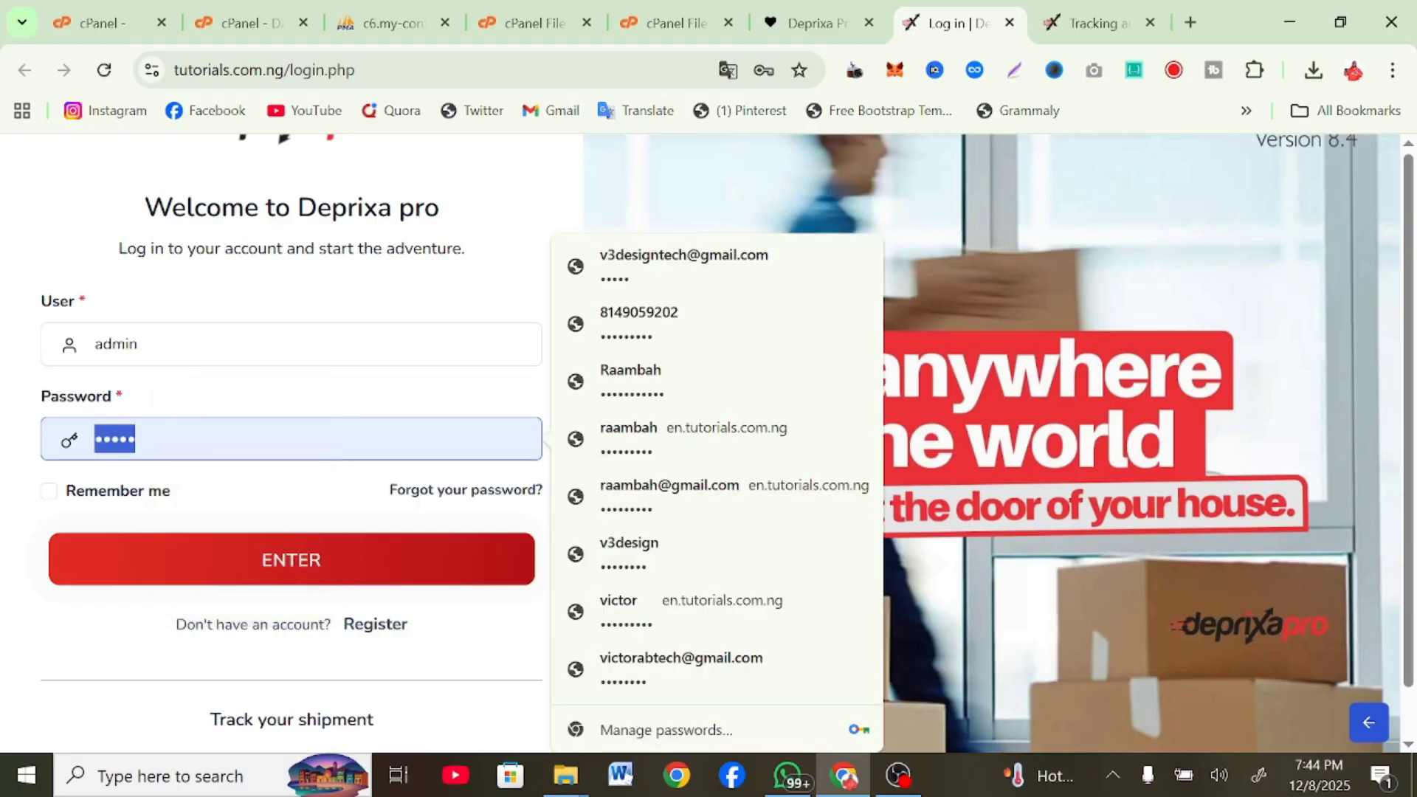
text(•••••)
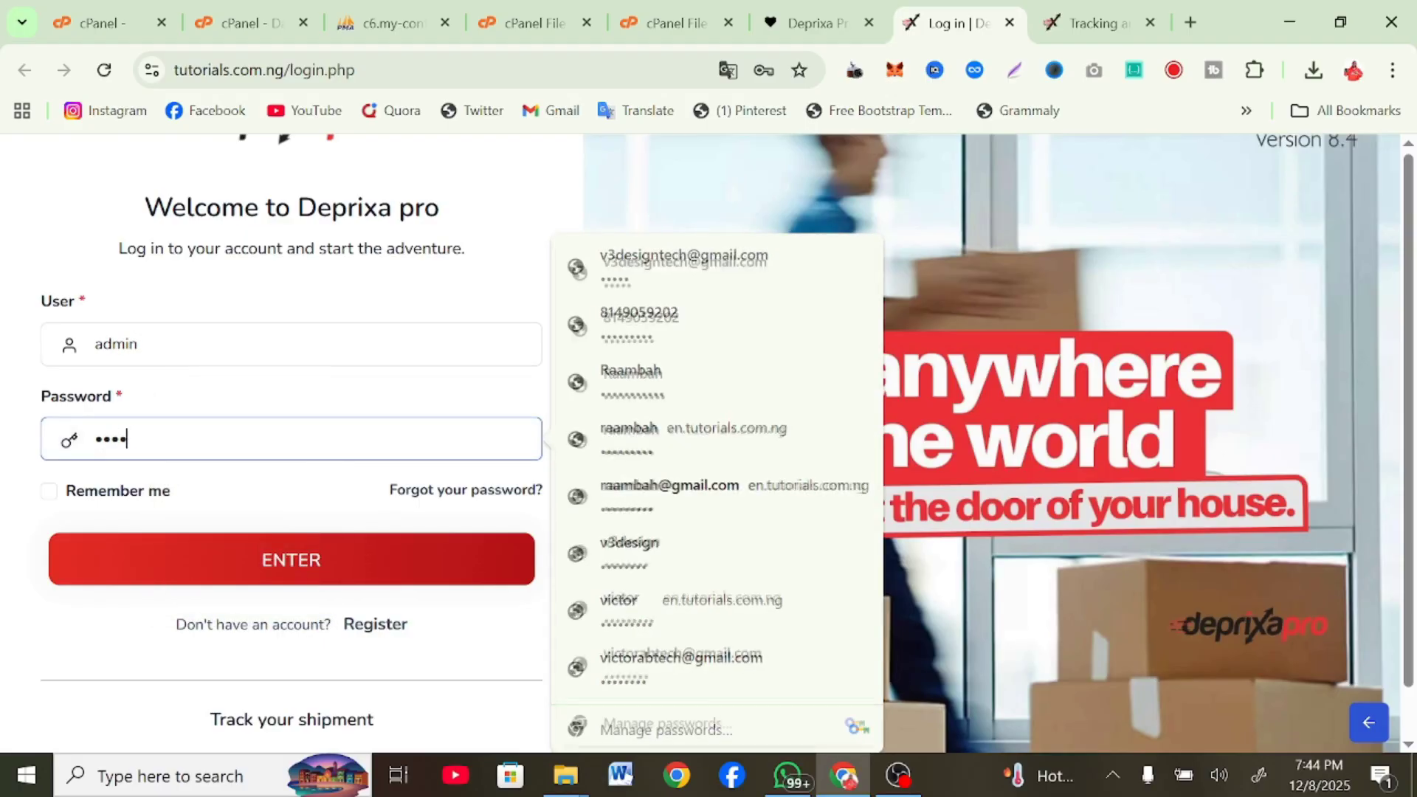
click(186, 549)
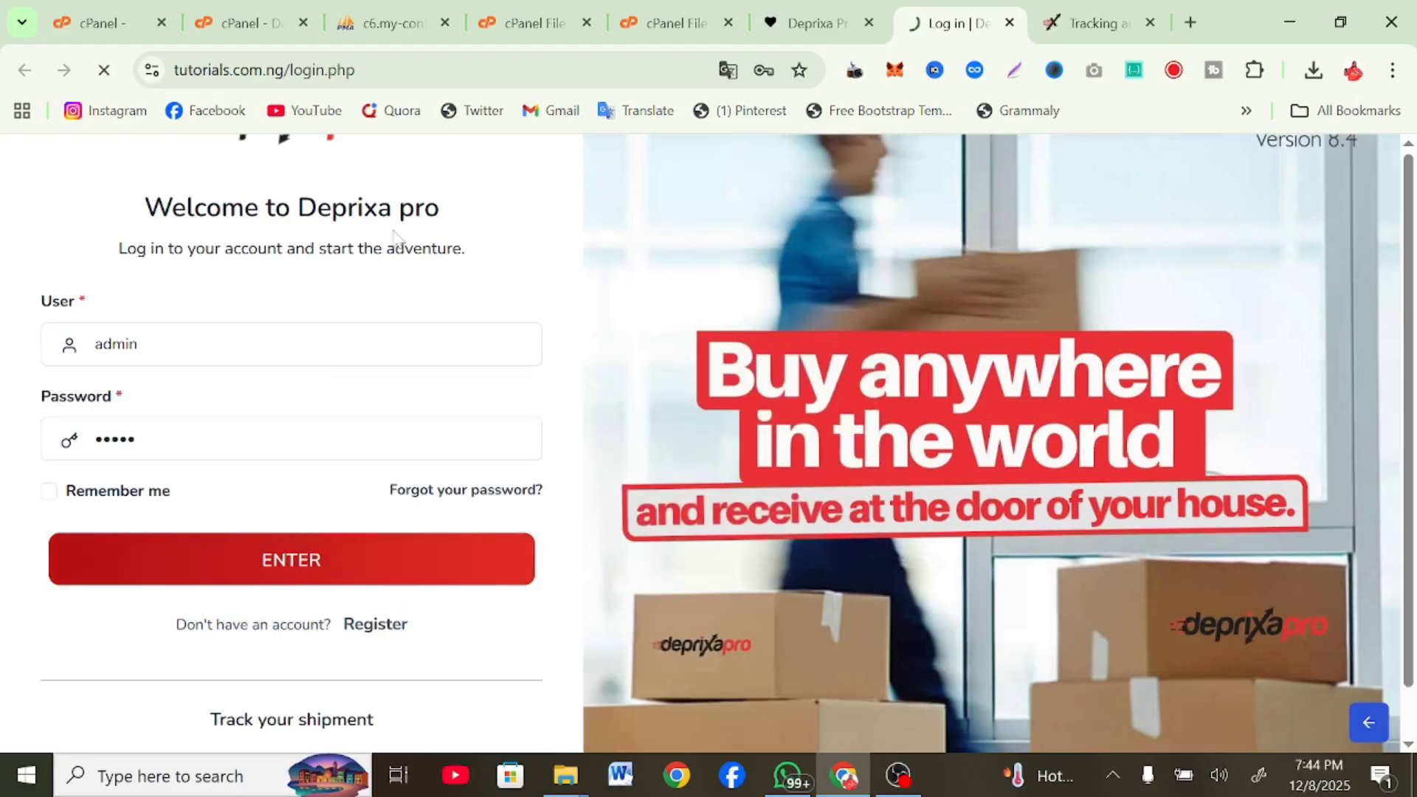
click(805, 10)
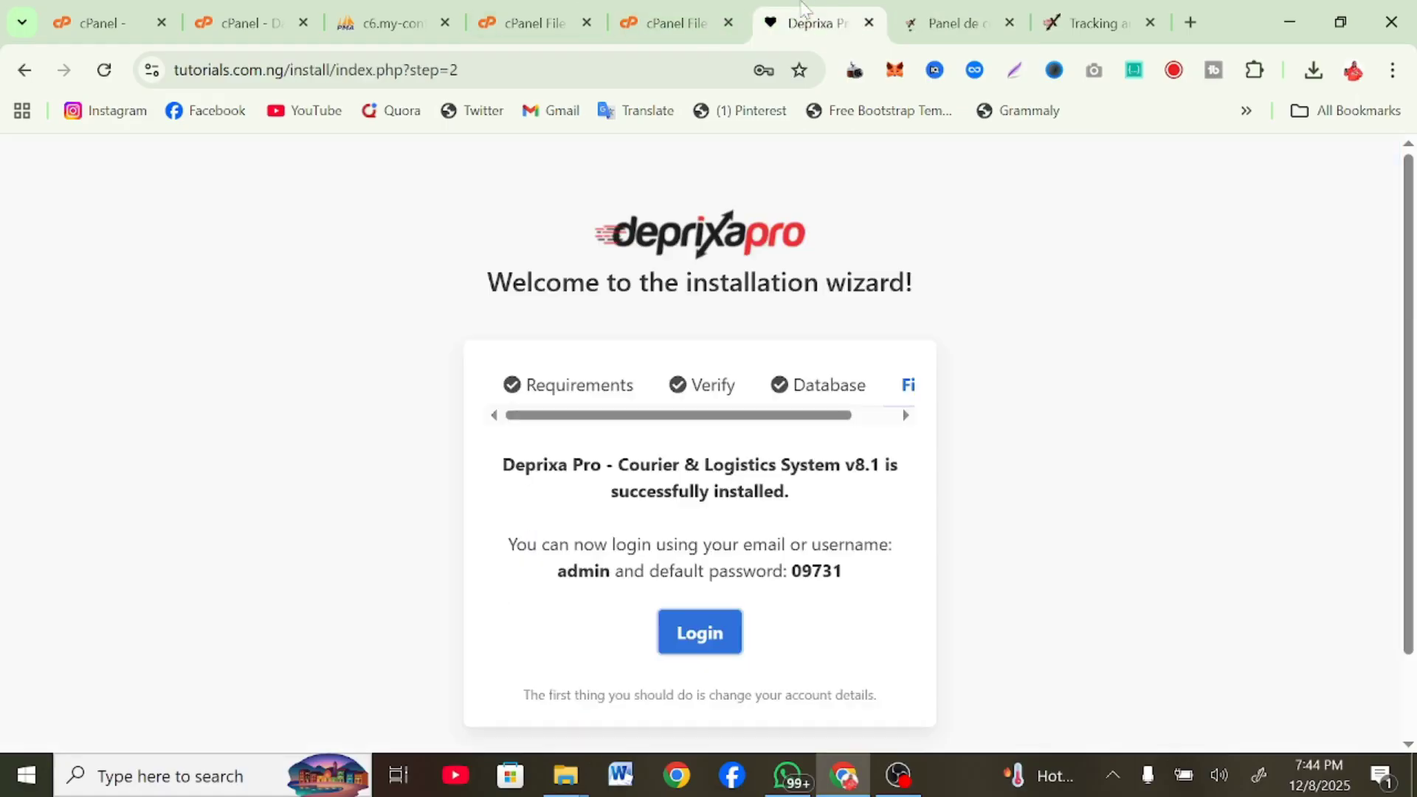
click(982, 10)
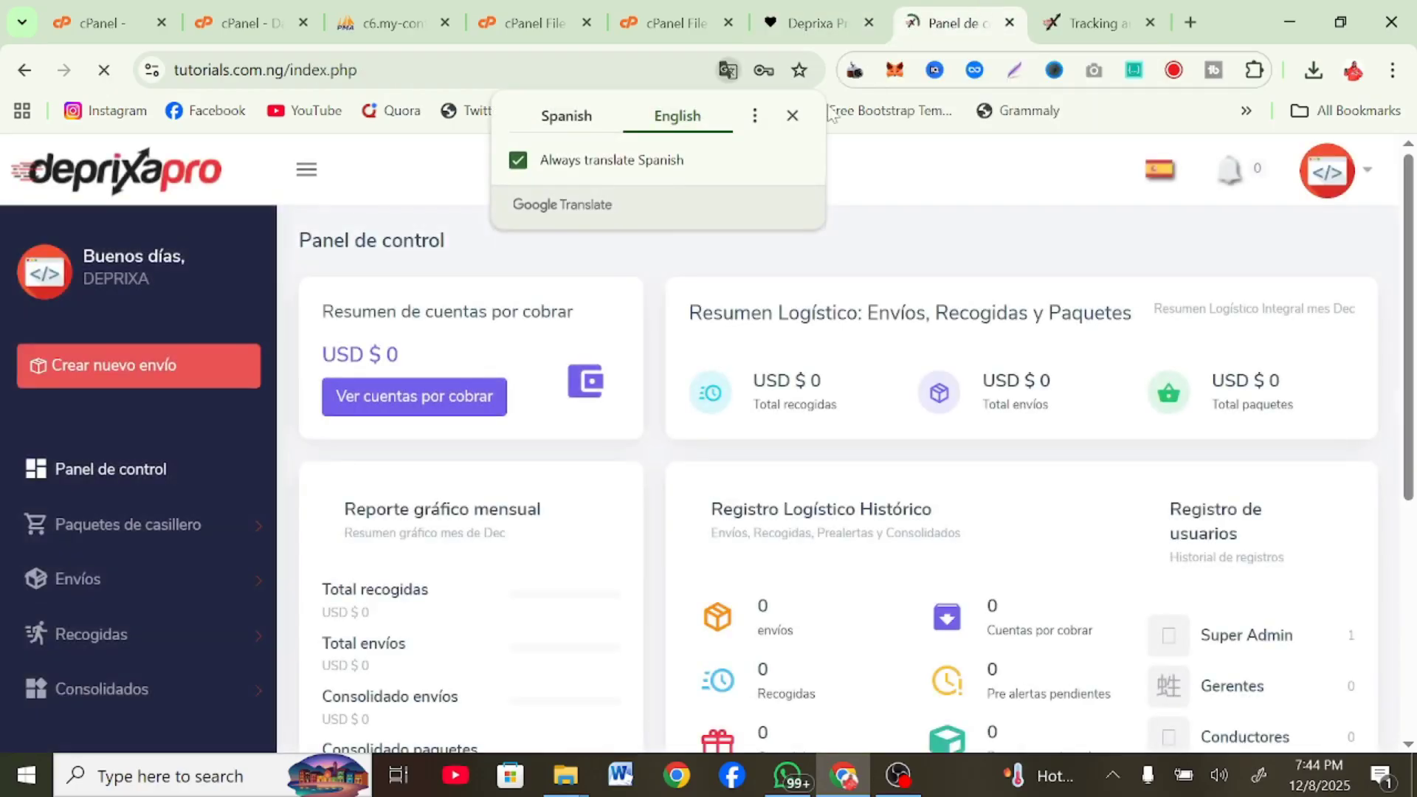
Dismiss the translation and save-password prompts and expand the sidebar's Configuration section
click(789, 116)
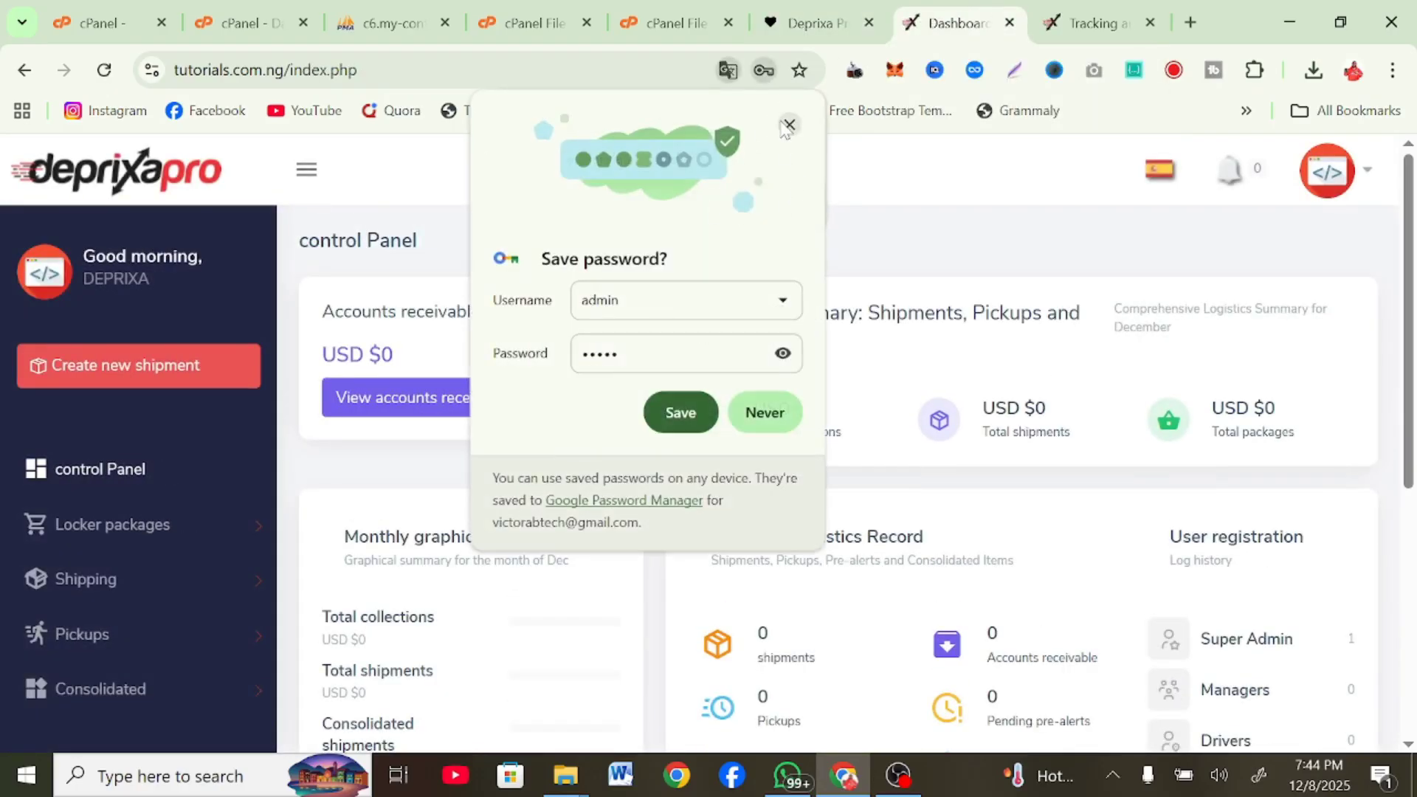
click(788, 125)
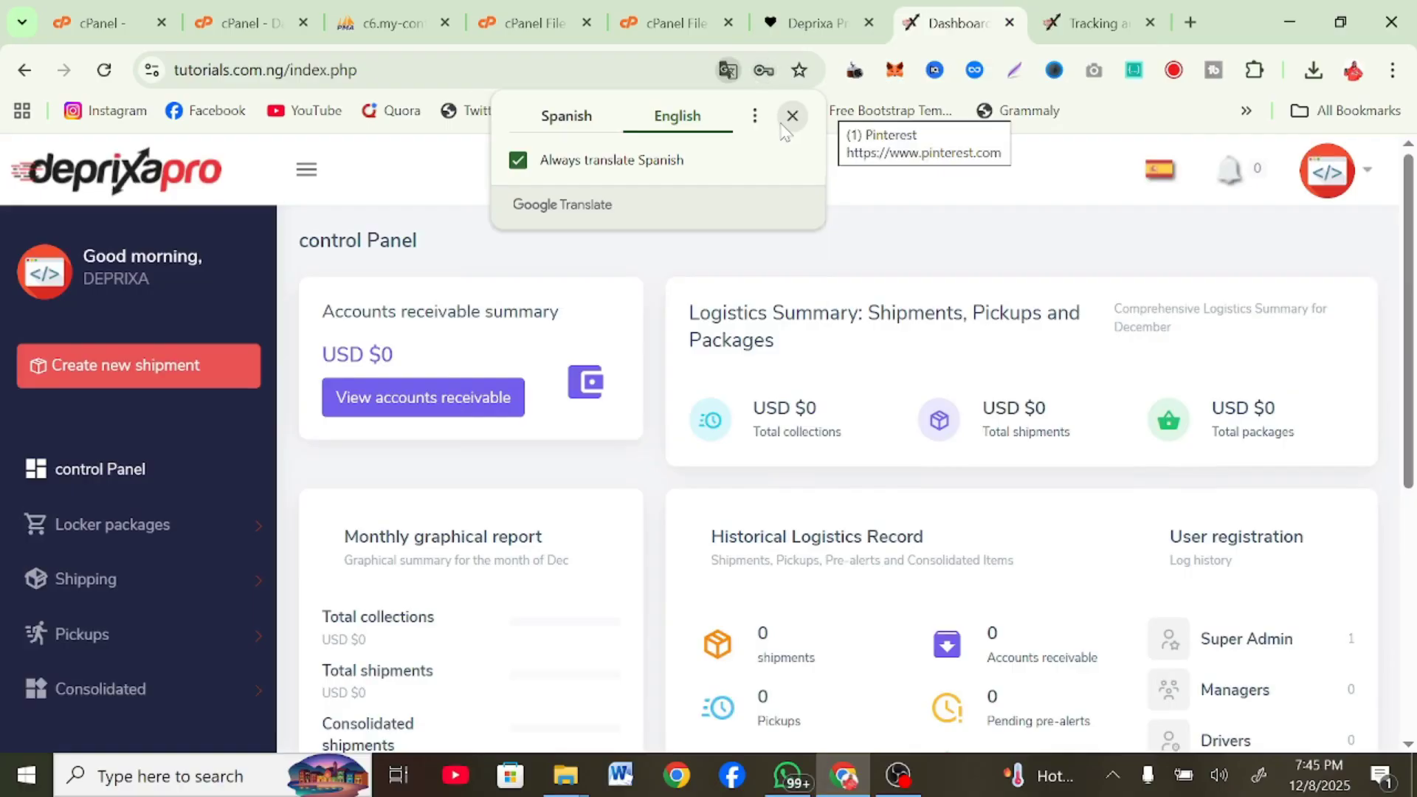
click(784, 124)
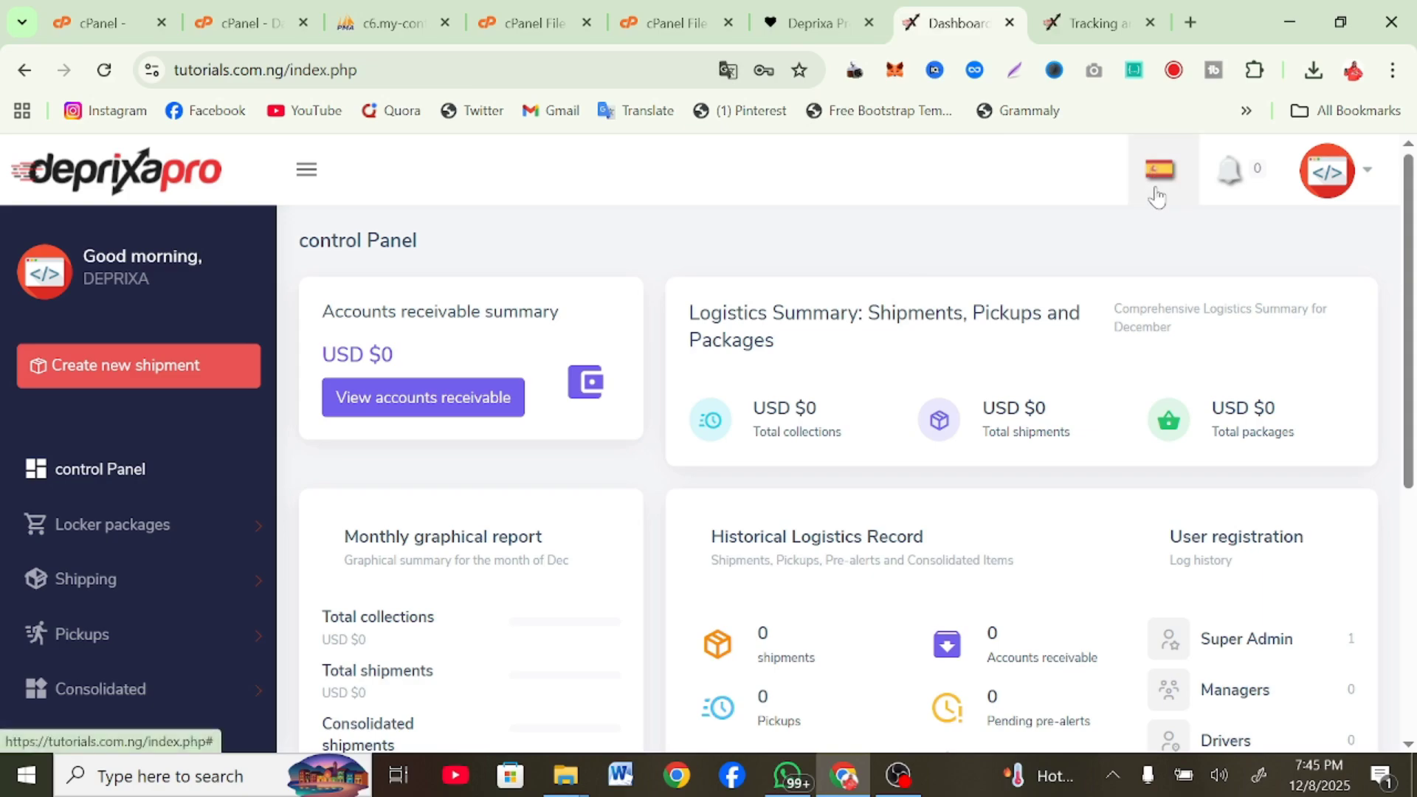
scroll(133, 562, down, 5)
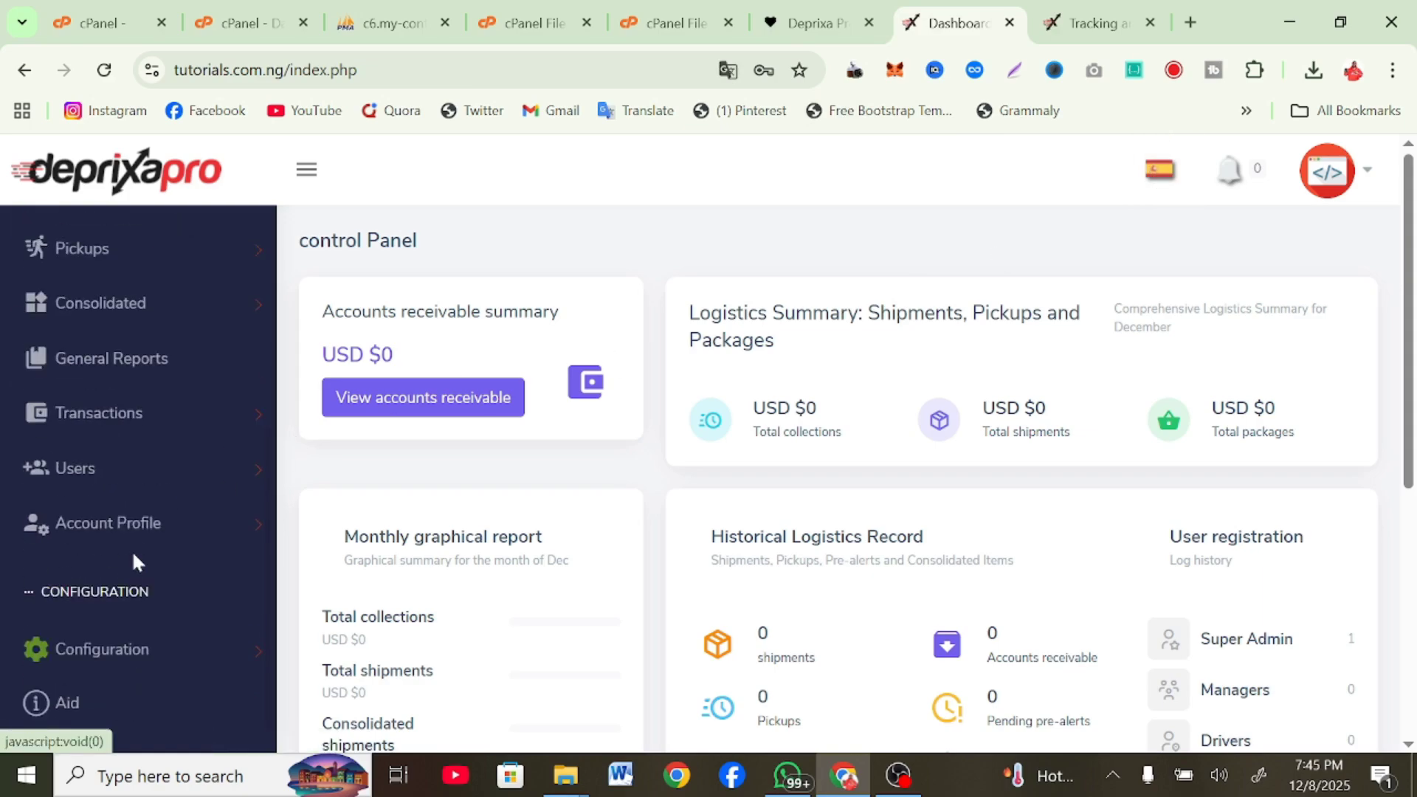
click(166, 658)
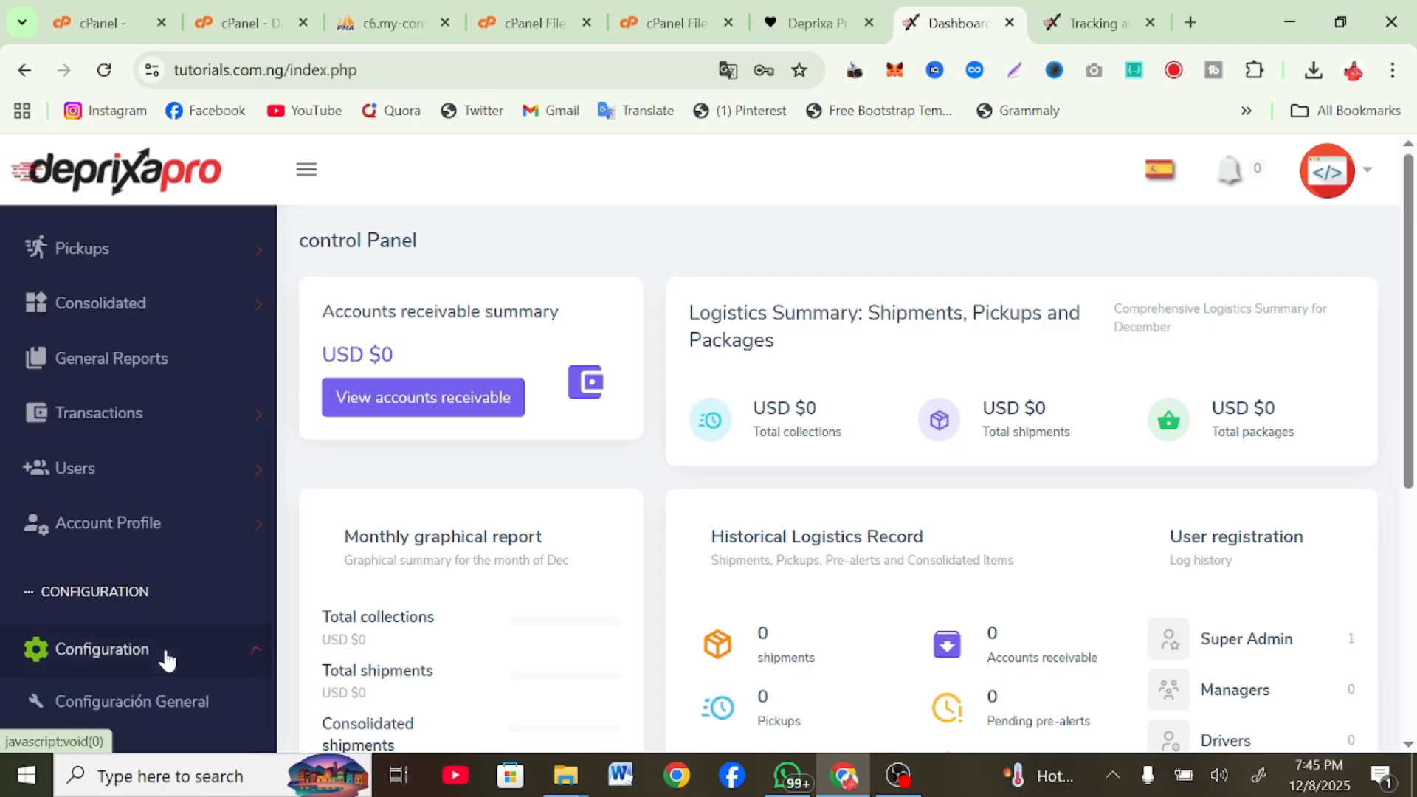
scroll(167, 660, down, 4)
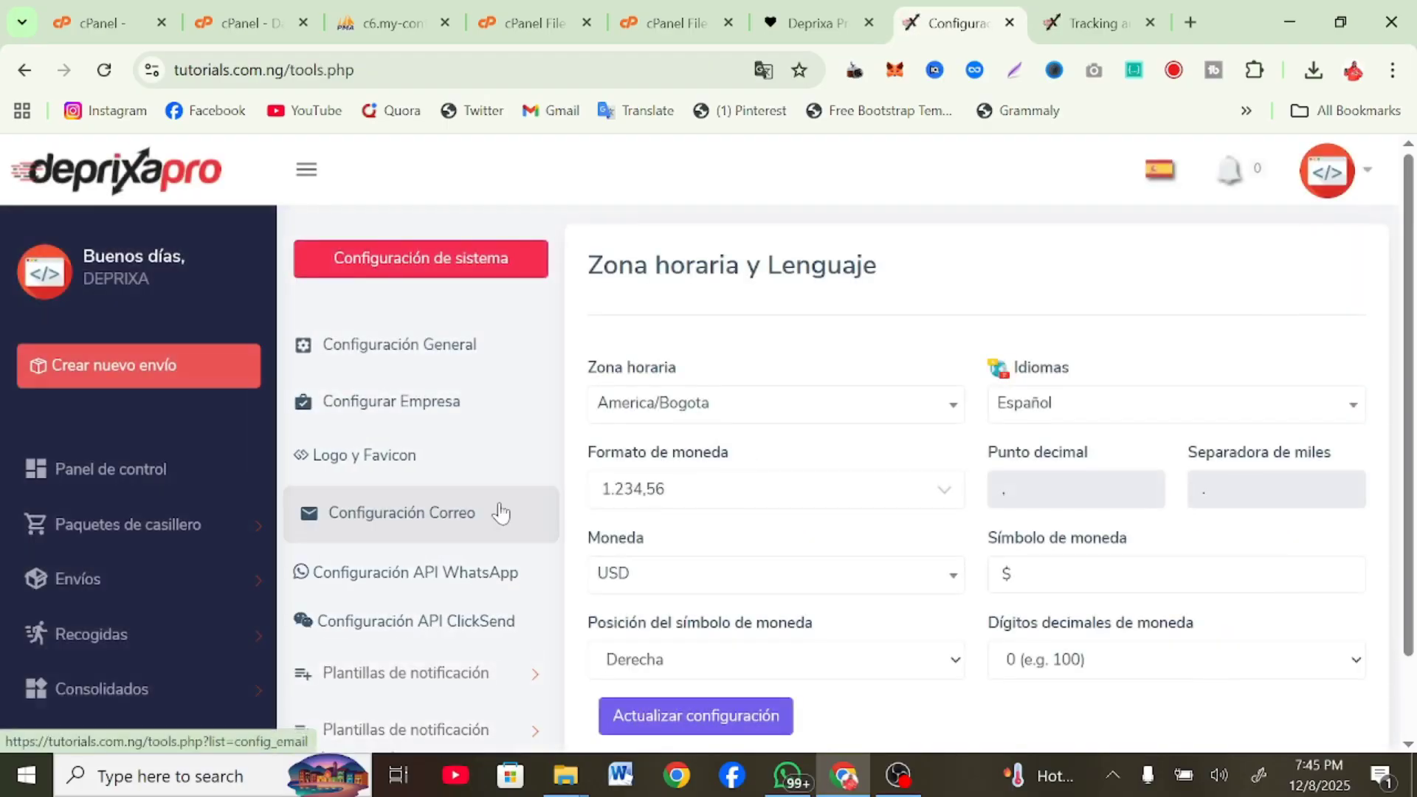
Change the system language from Español to English and update the settings
click(1118, 413)
click(1065, 522)
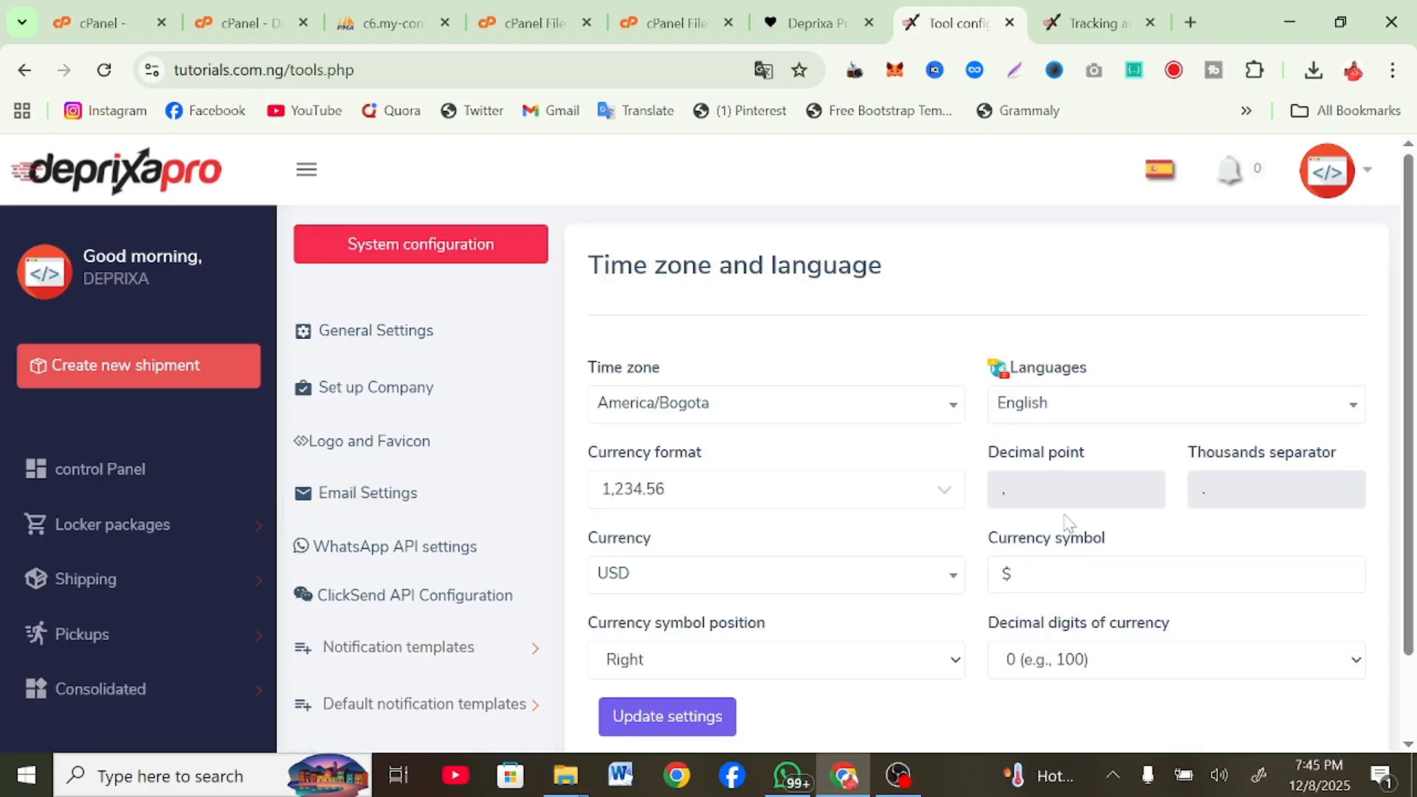
scroll(1177, 365, down, 2)
click(696, 620)
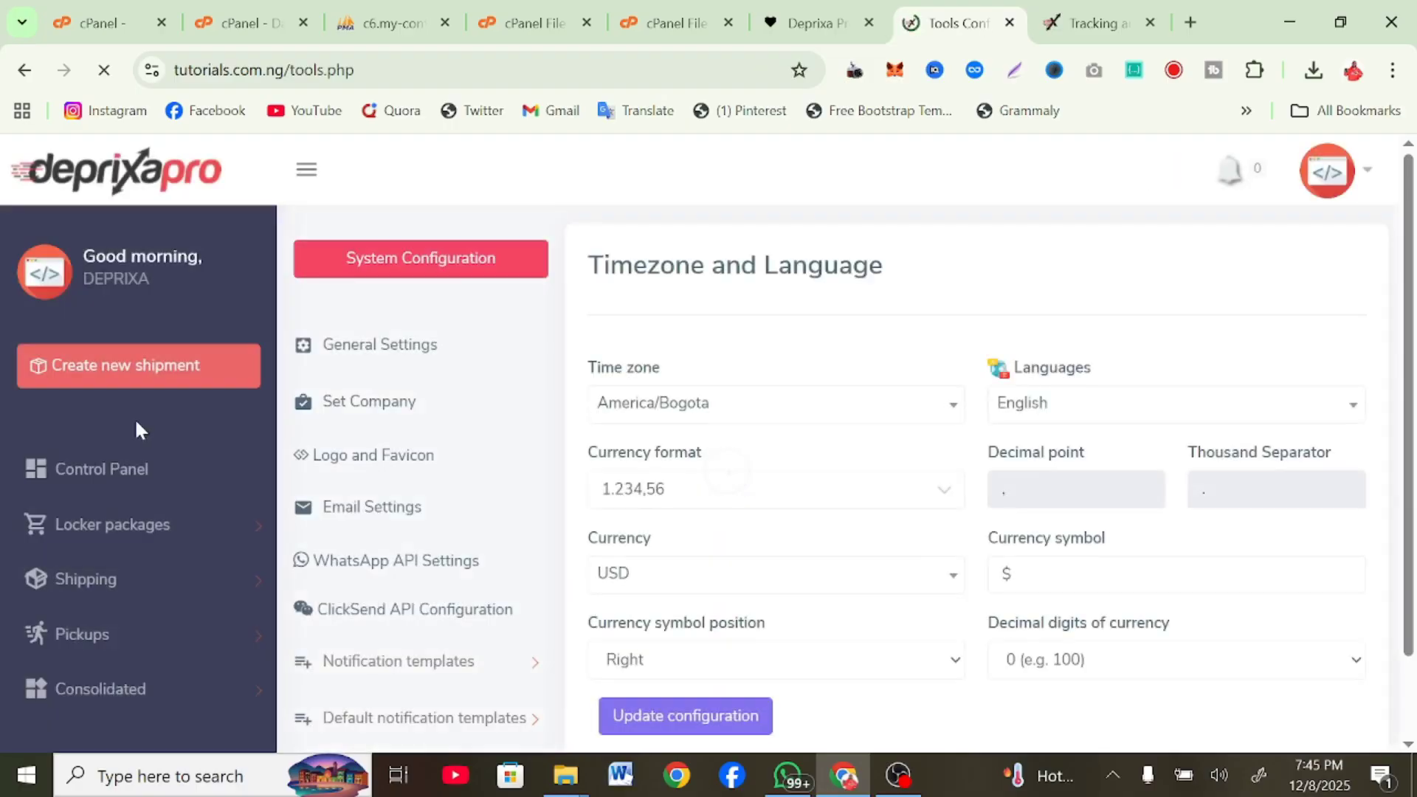
Expand Locker packages and open the Packages Control Panel, showing zero packages
scroll(129, 507, down, 2)
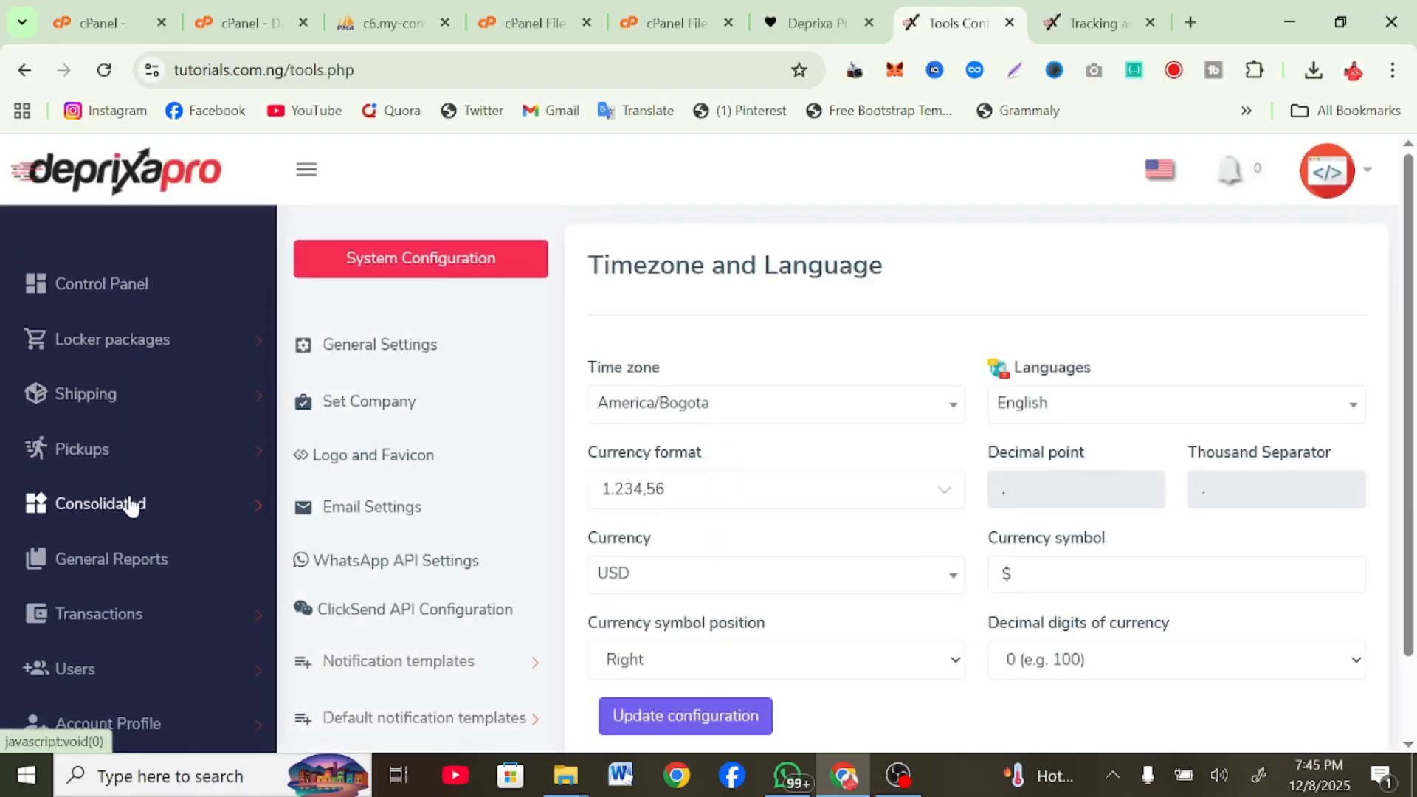
scroll(130, 506, up, 3)
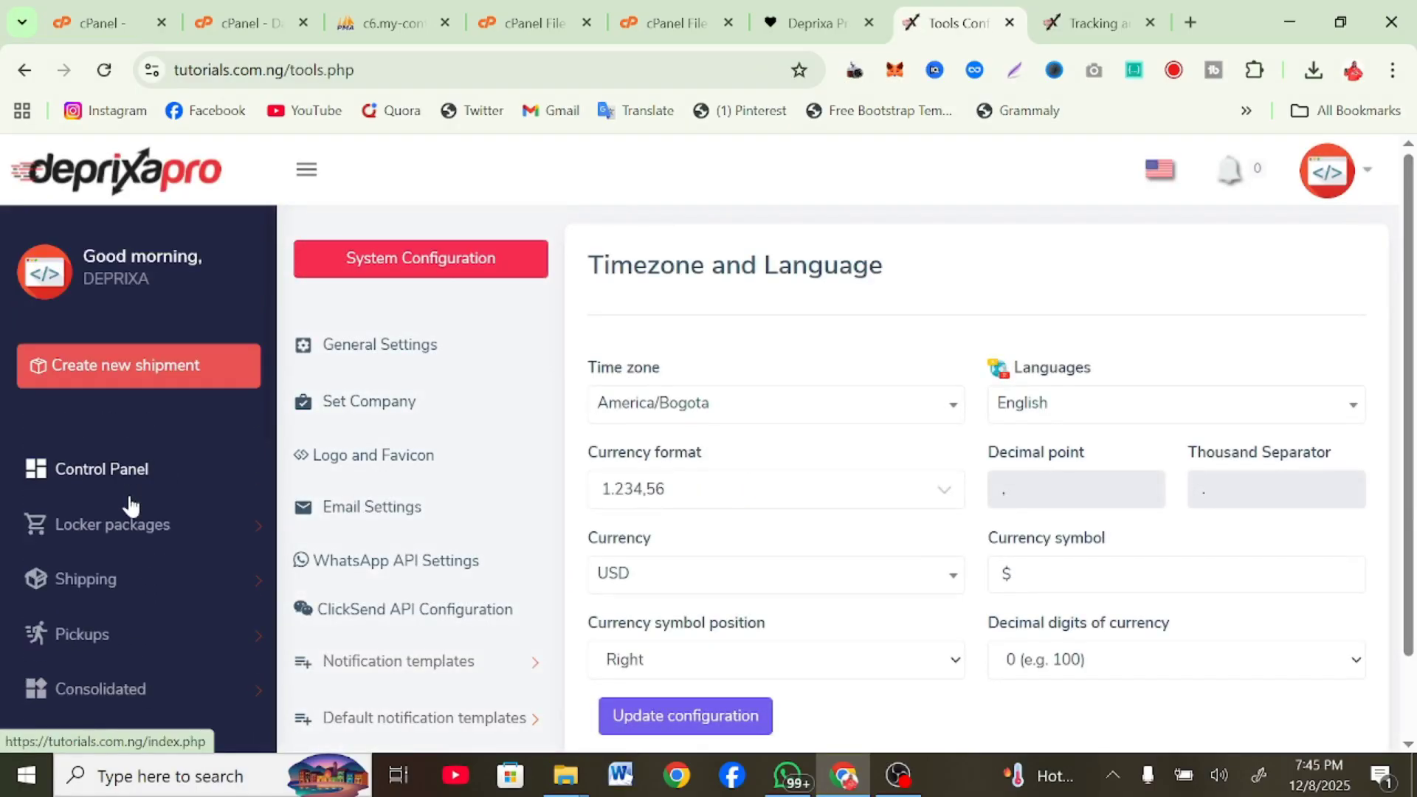
scroll(127, 506, down, 1)
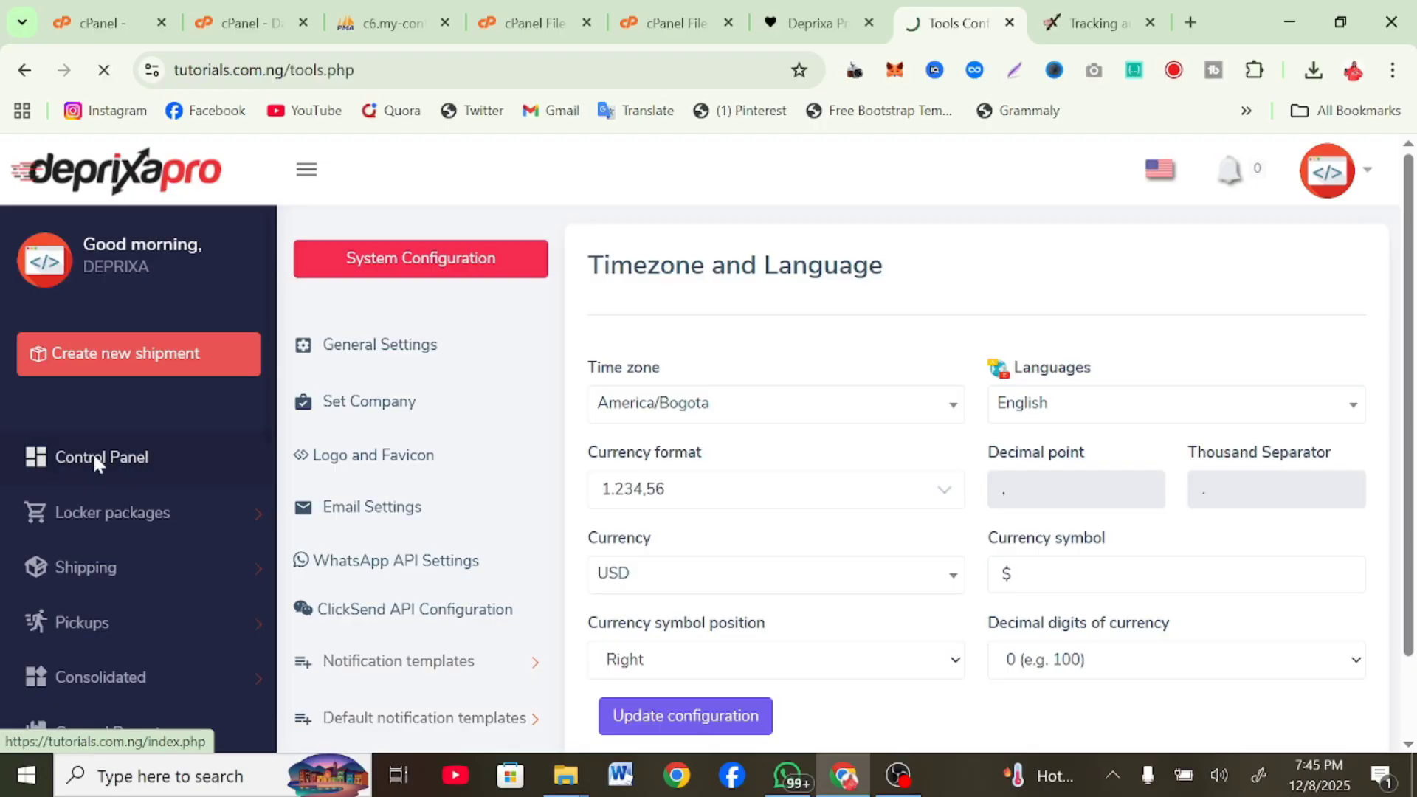
scroll(747, 428, down, 6)
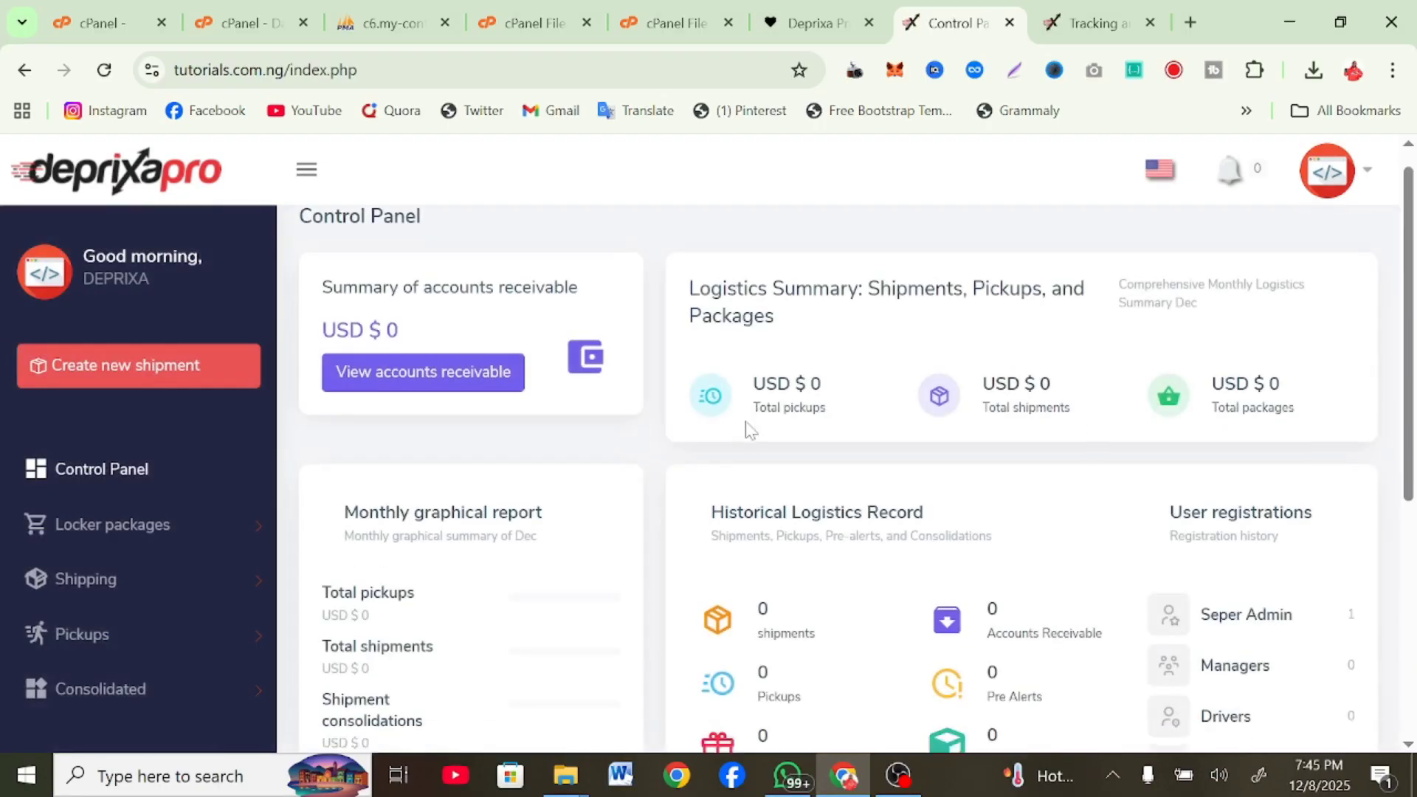
scroll(747, 428, up, 6)
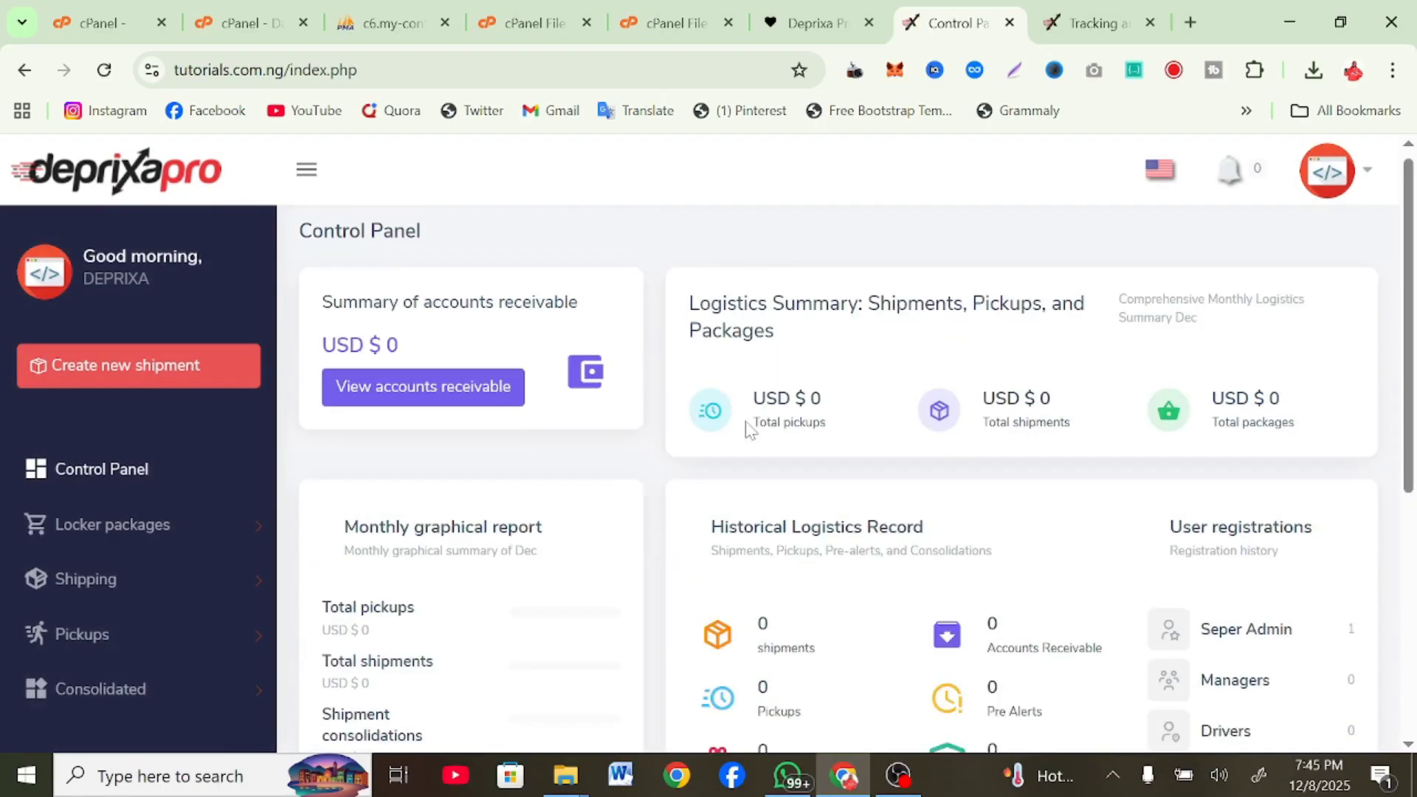
click(219, 531)
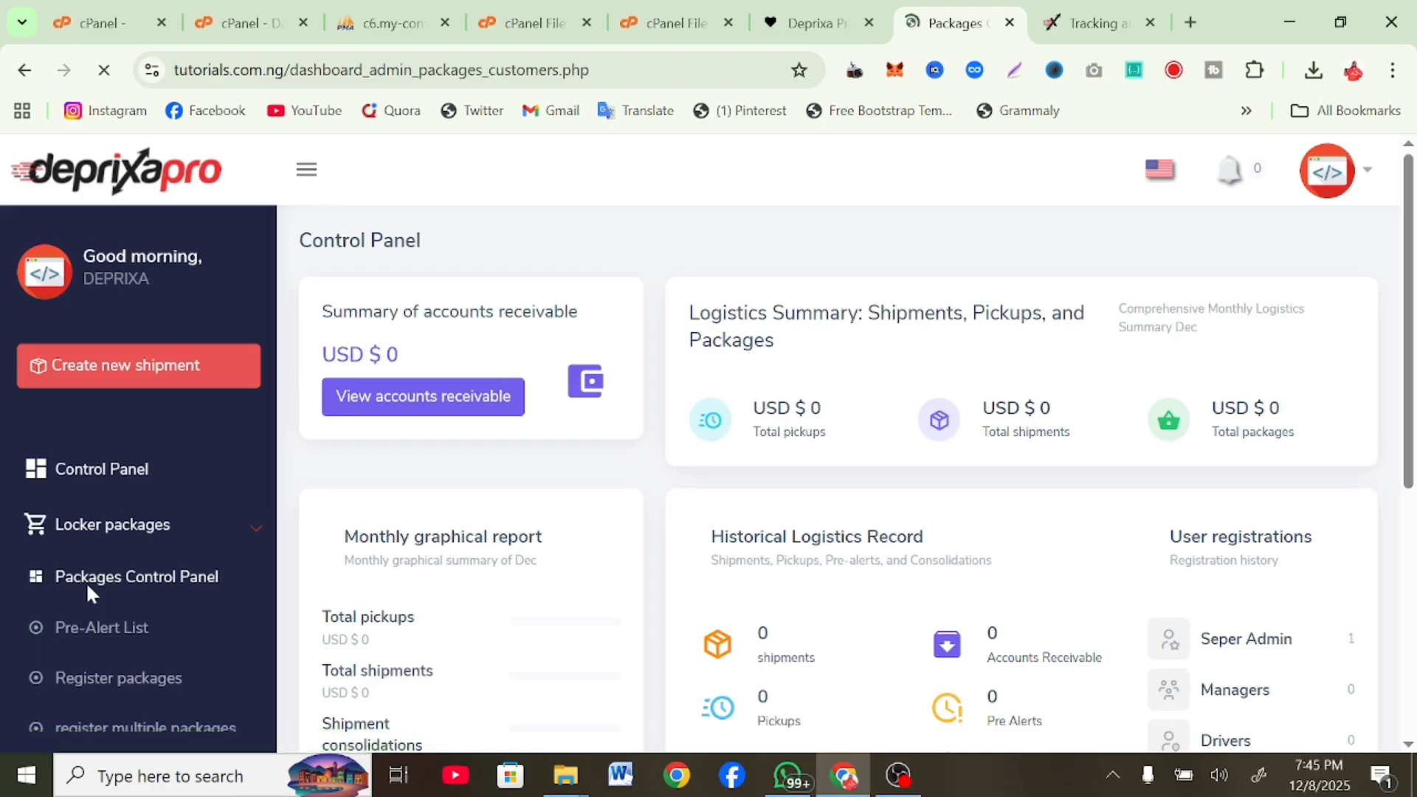
scroll(569, 619, down, 4)
scroll(568, 618, up, 4)
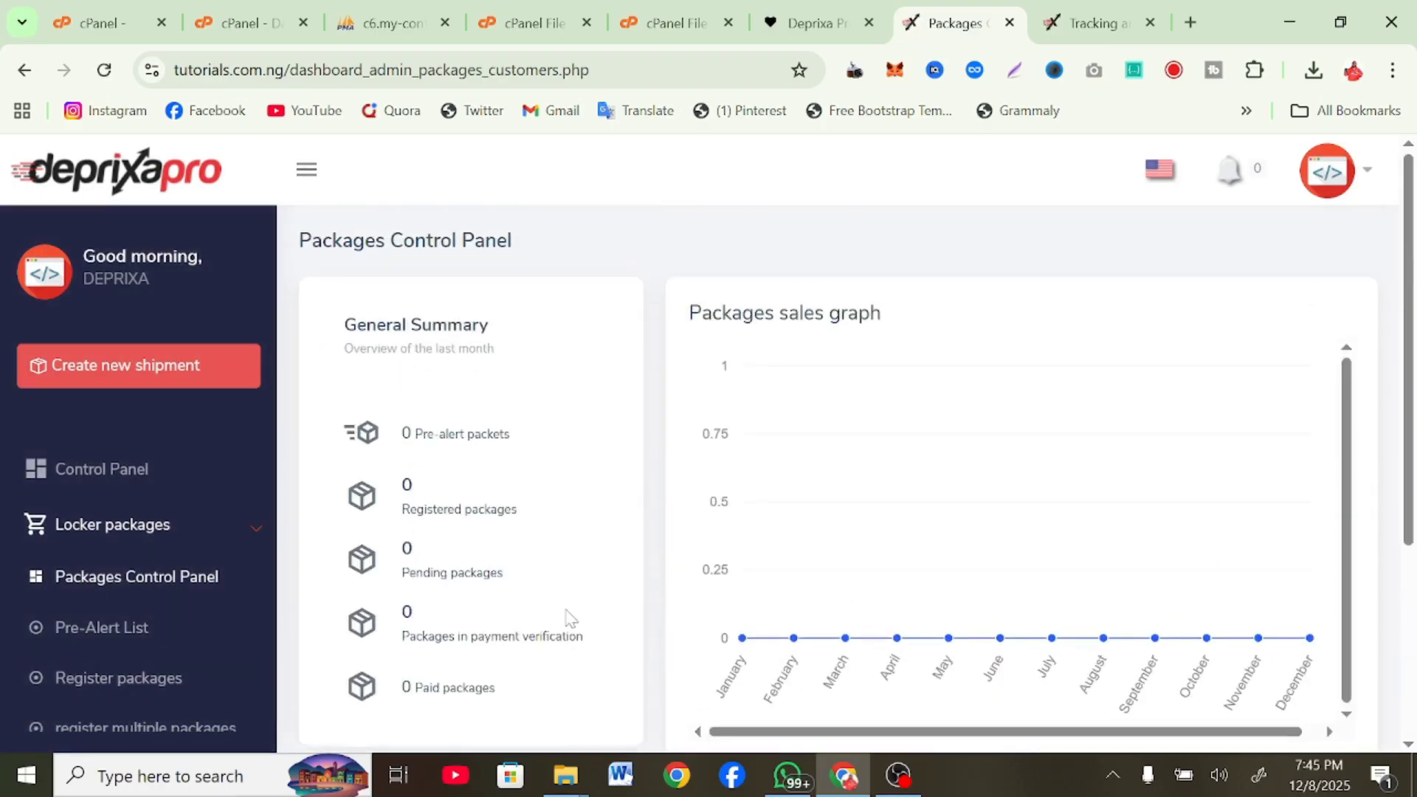
scroll(114, 623, down, 3)
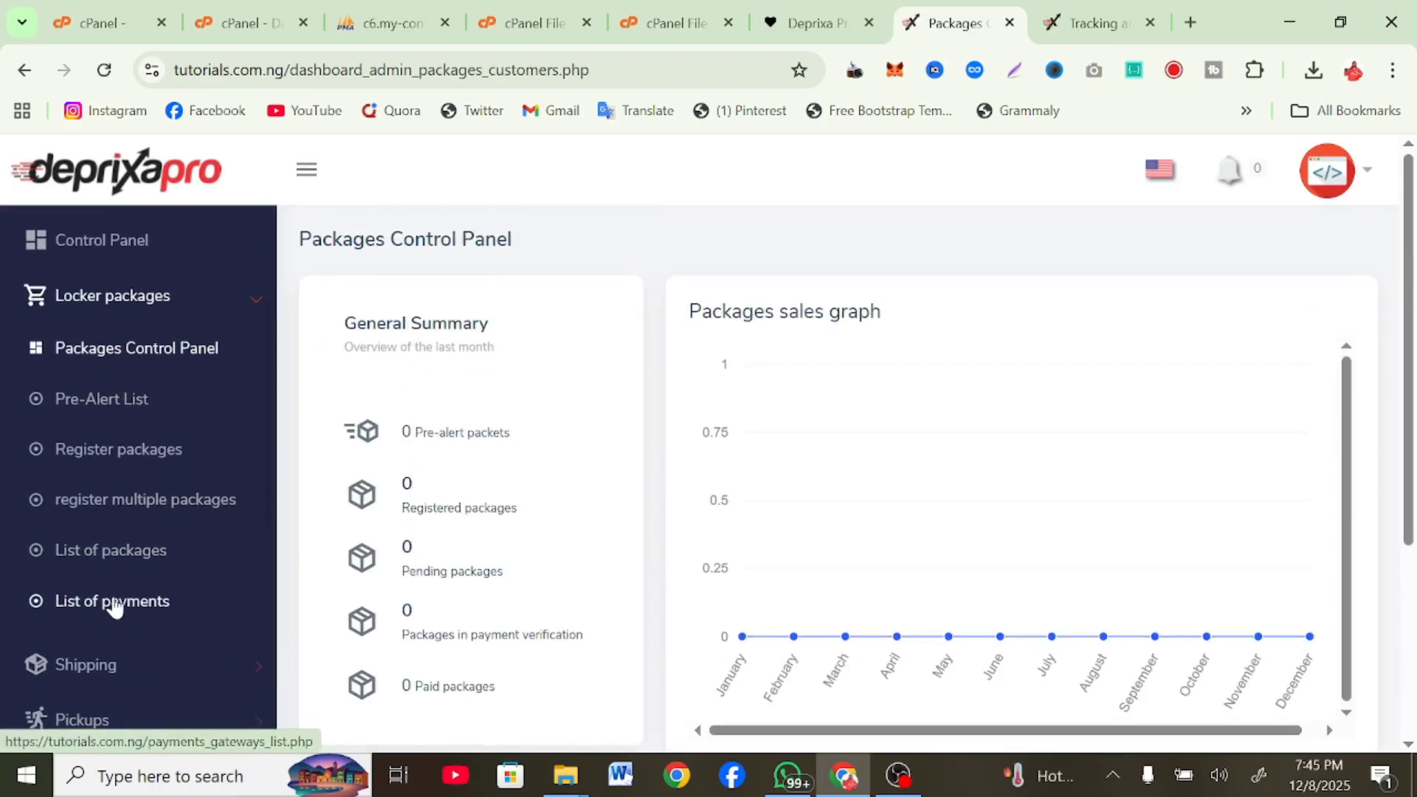
Open the Shipping Control Panel from the Shipping menu, showing 0 shipments and USD $0 revenue
scroll(125, 607, down, 2)
scroll(126, 607, down, 1)
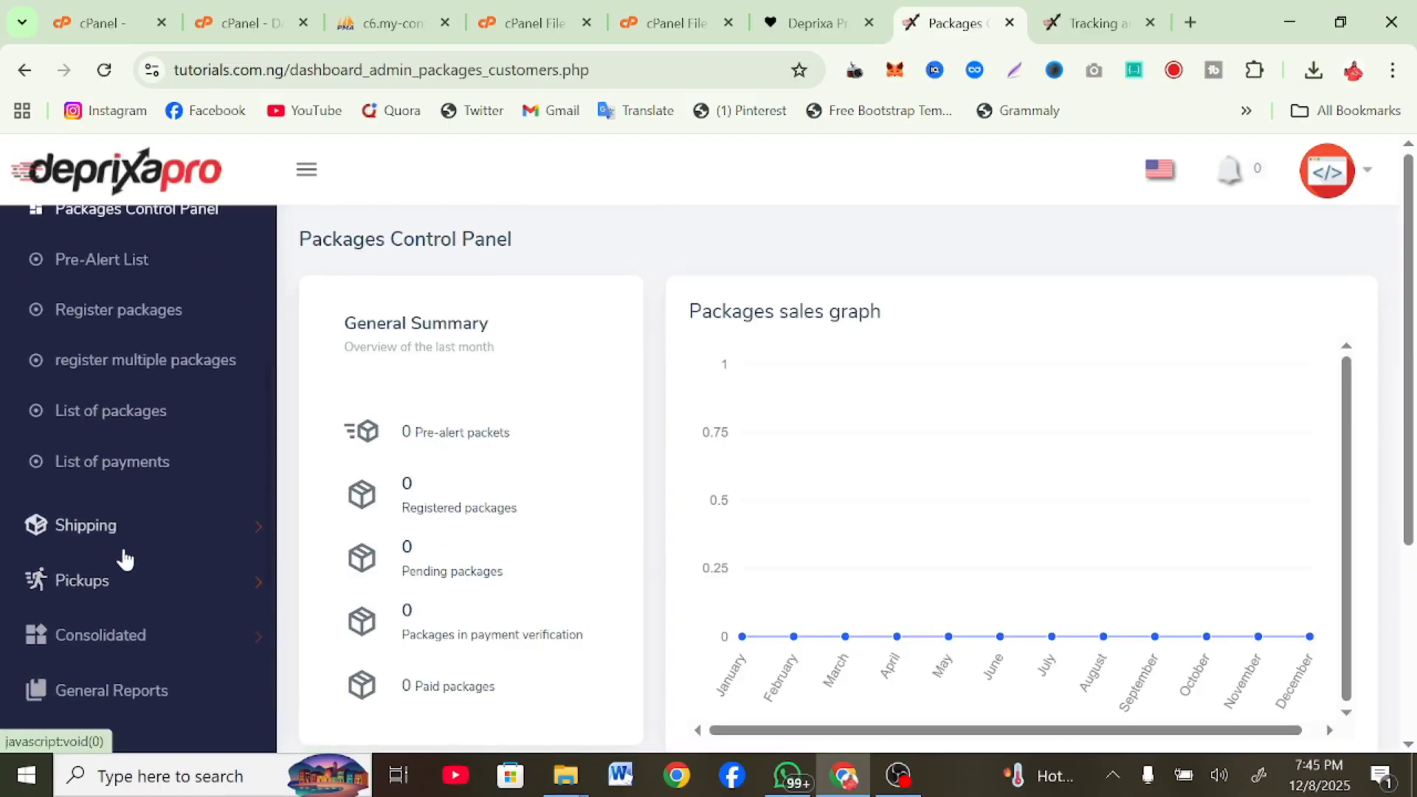
click(114, 541)
scroll(96, 544, up, 3)
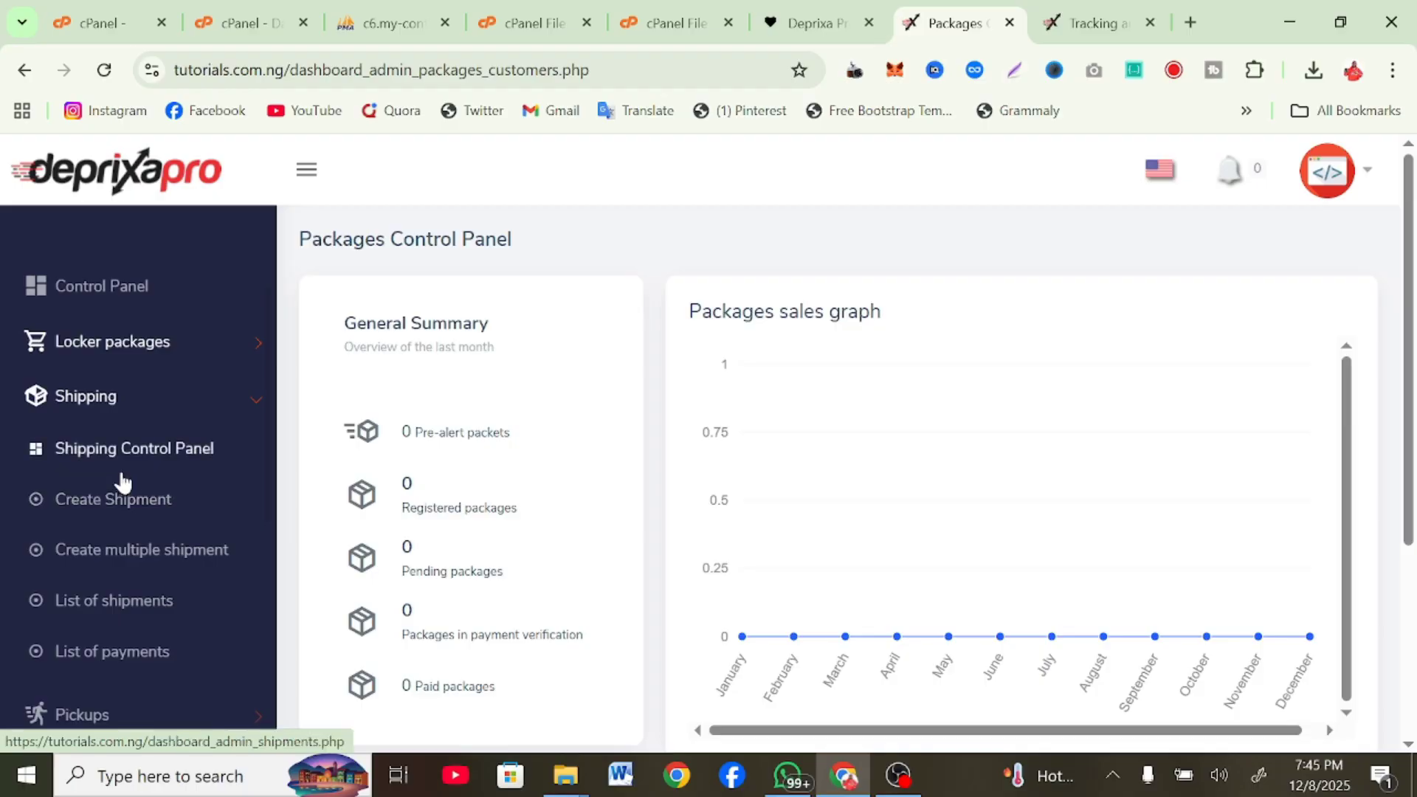
click(127, 452)
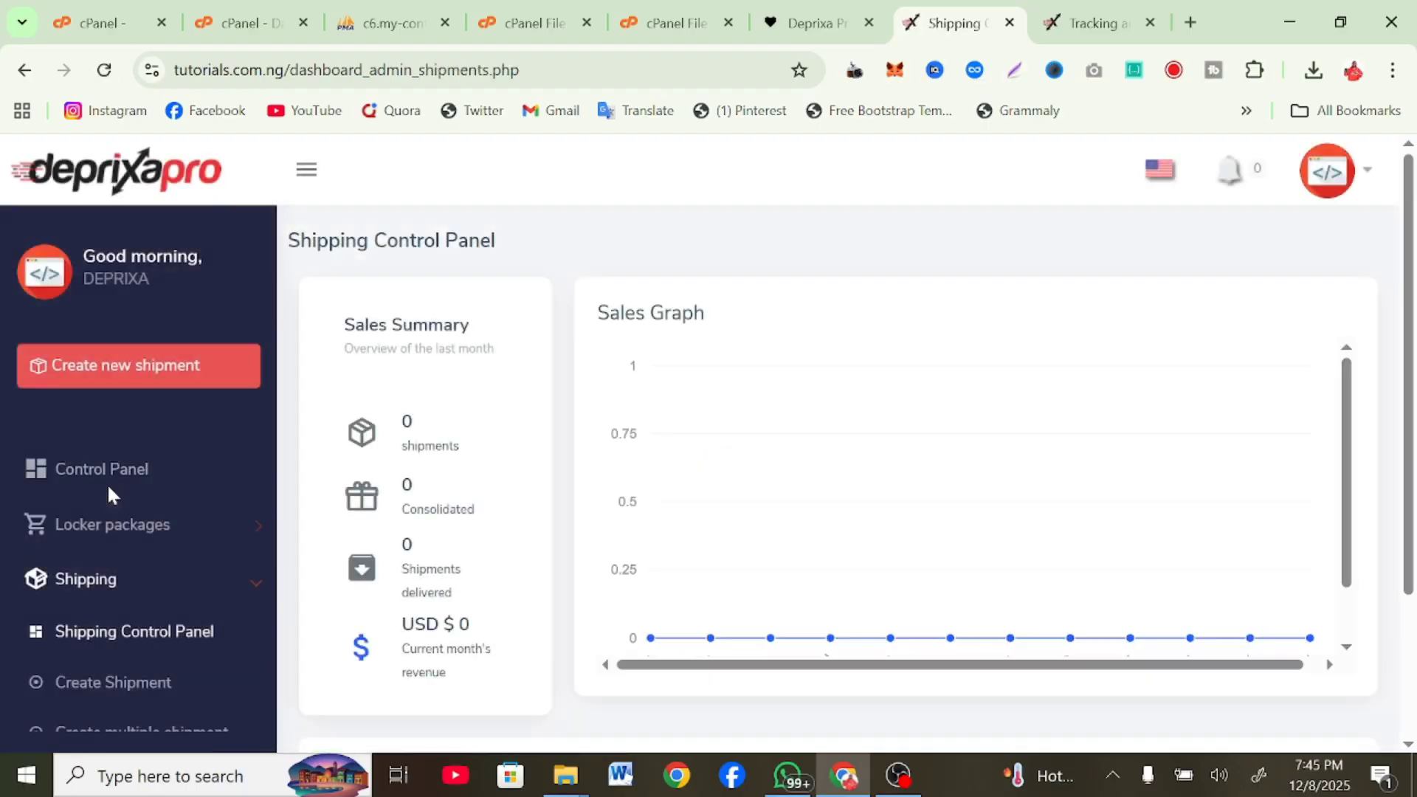
scroll(78, 611, down, 3)
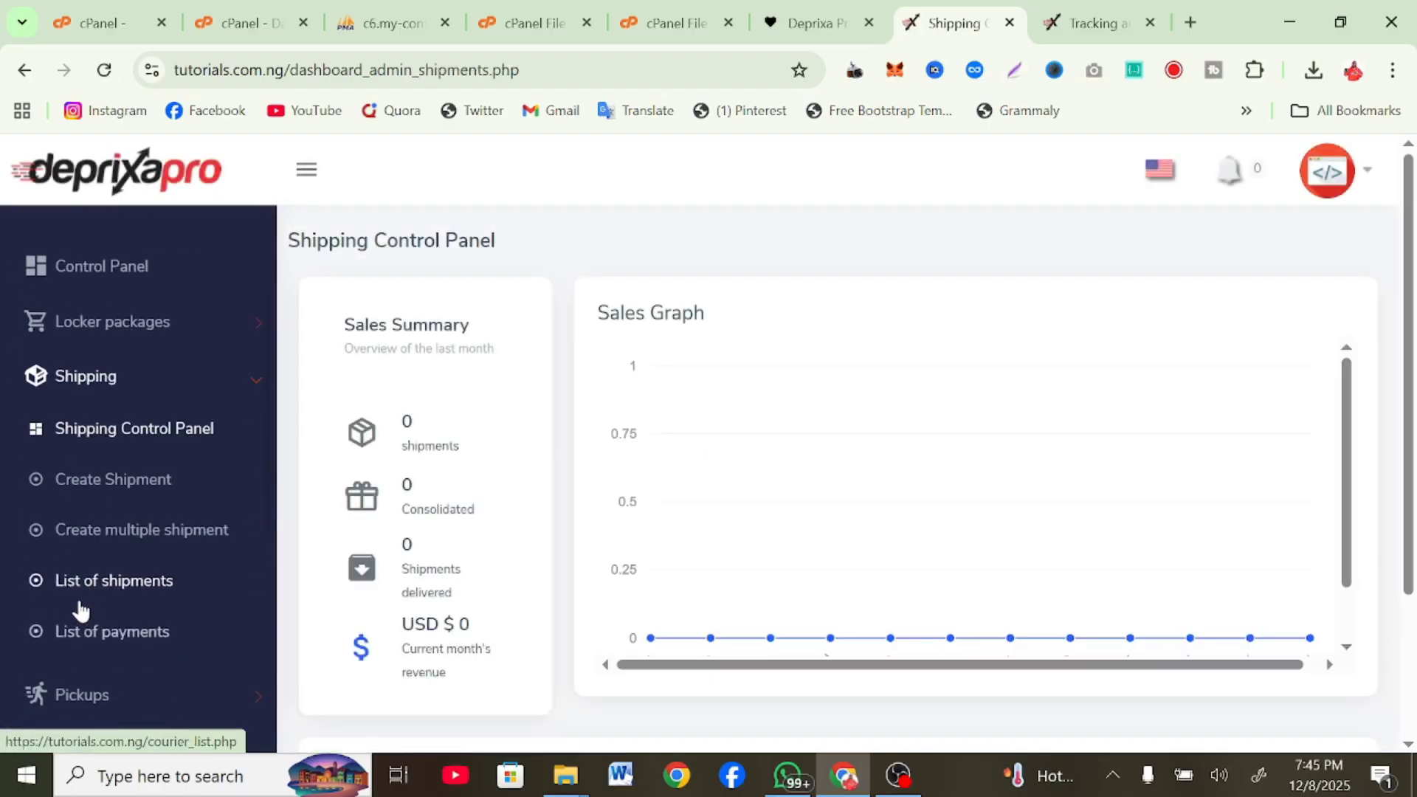
Open the new shipment form and scroll down through its fields
click(52, 487)
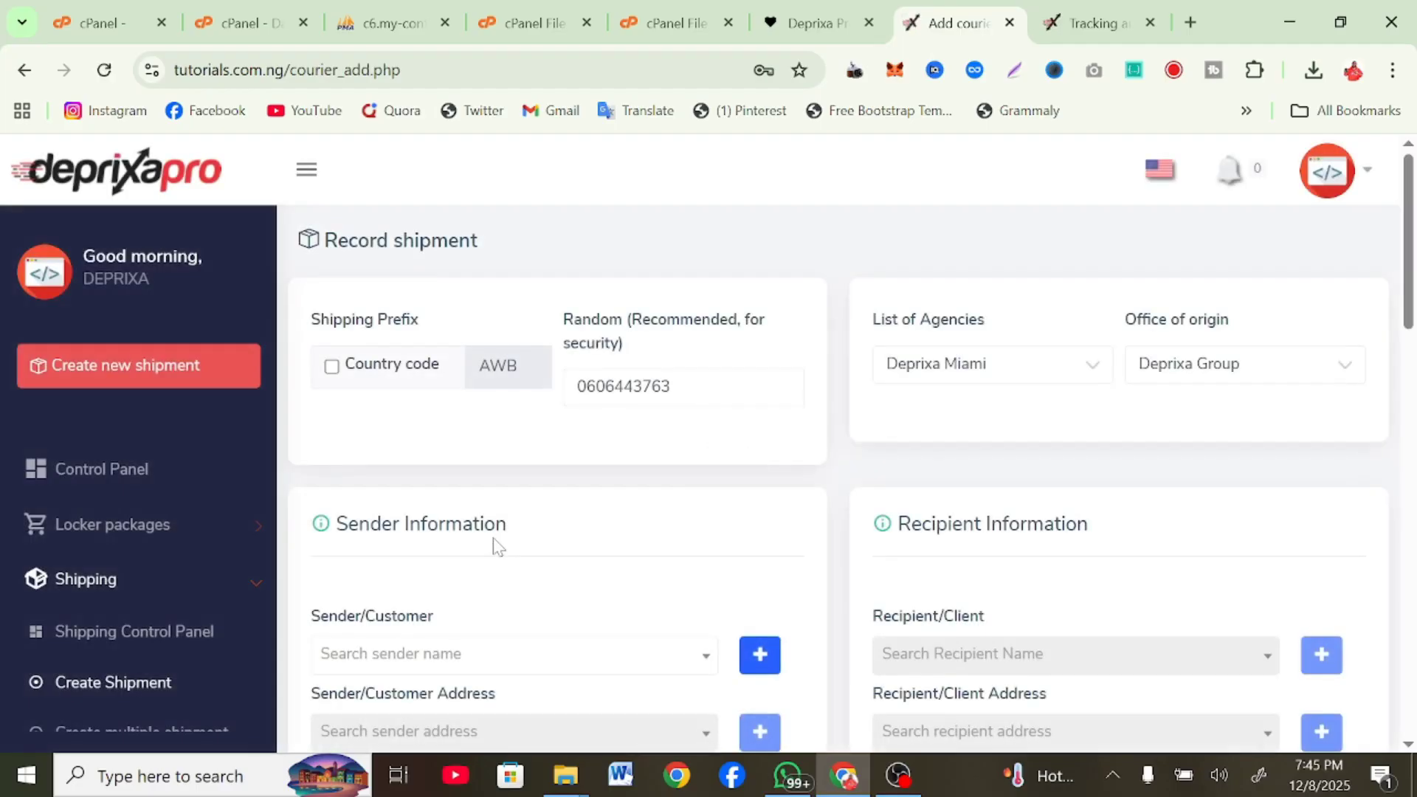
scroll(493, 546, down, 1)
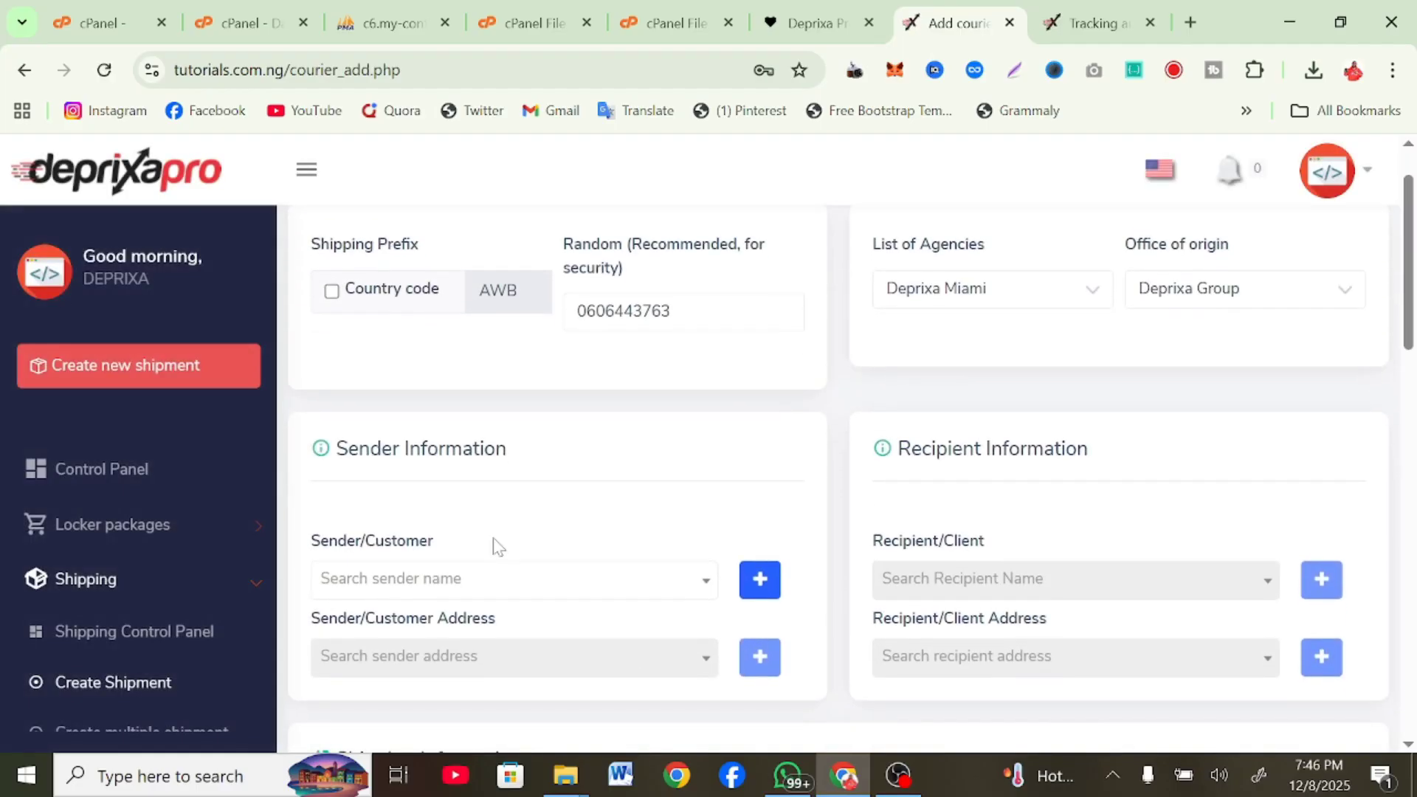
scroll(498, 574, down, 2)
scroll(1028, 457, down, 4)
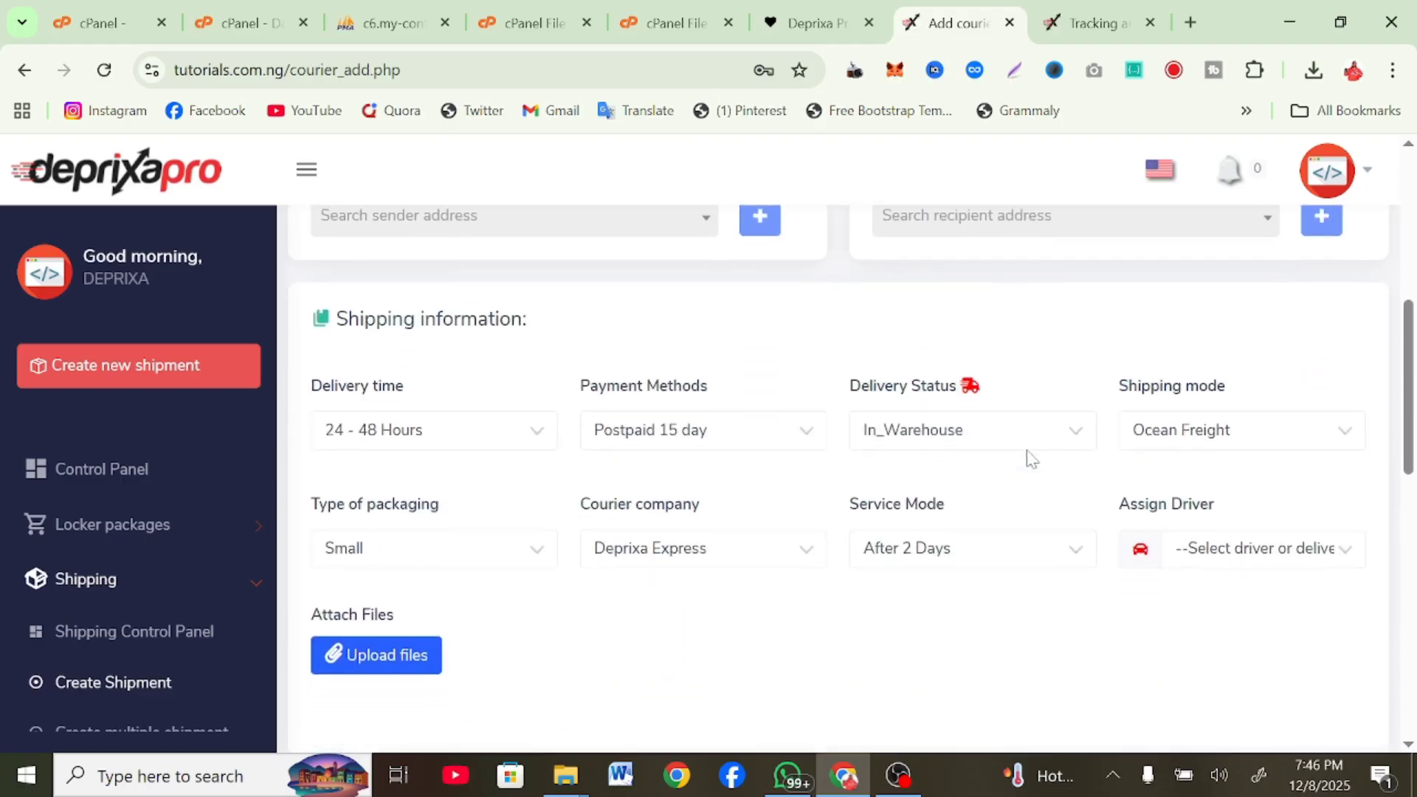
scroll(869, 515, down, 10)
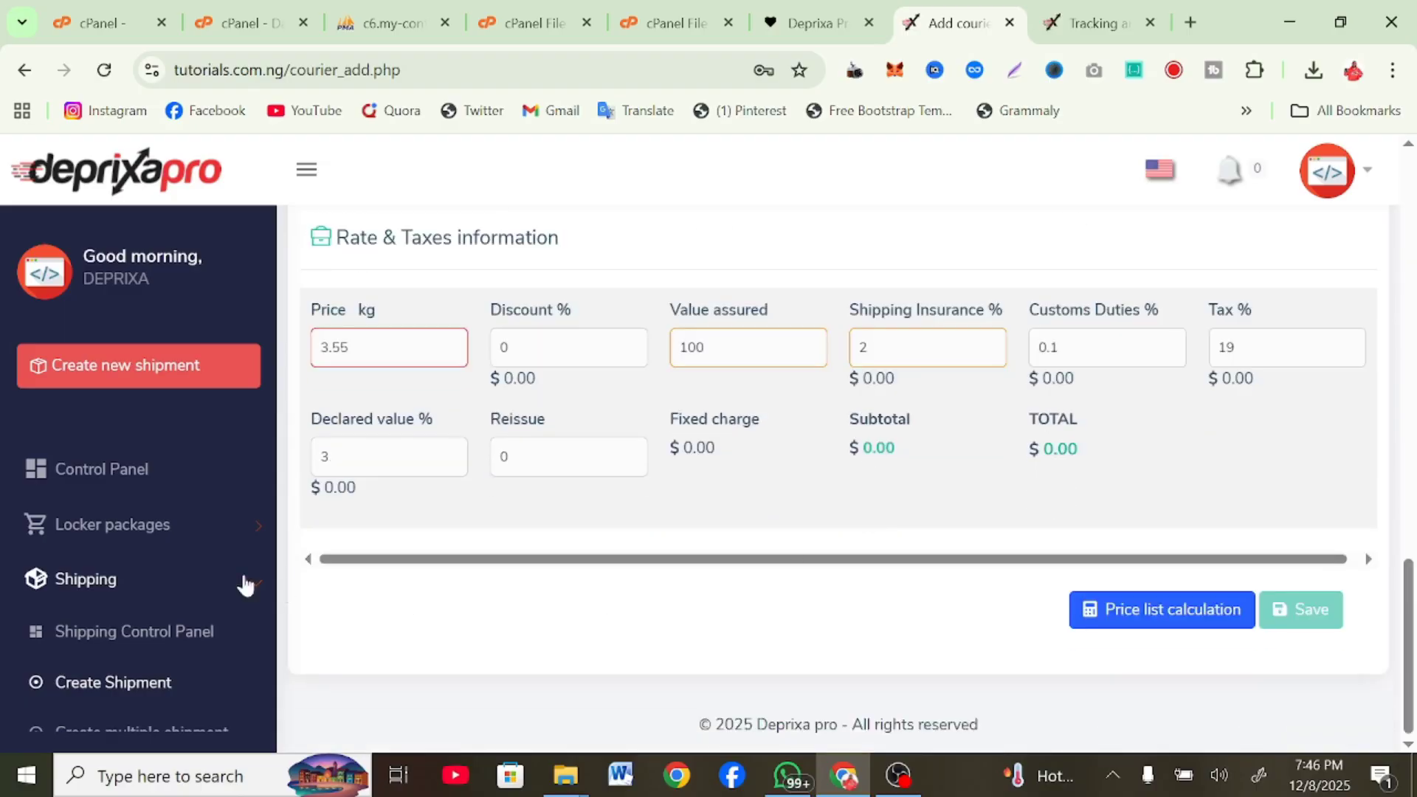
scroll(179, 579, down, 5)
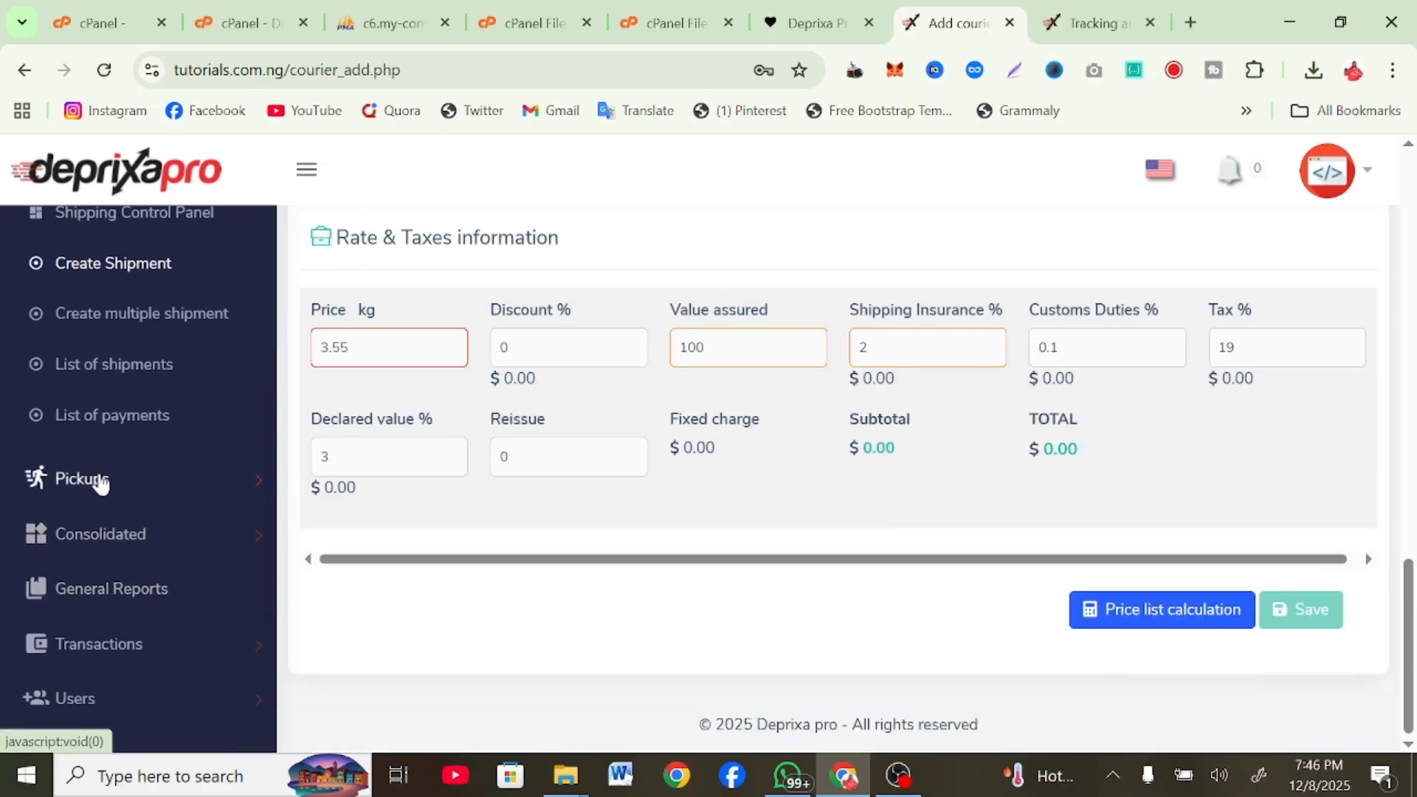
Expand the Pickups, Consolidated, Users and Settings sections of the sidebar
click(98, 480)
scroll(81, 531, up, 3)
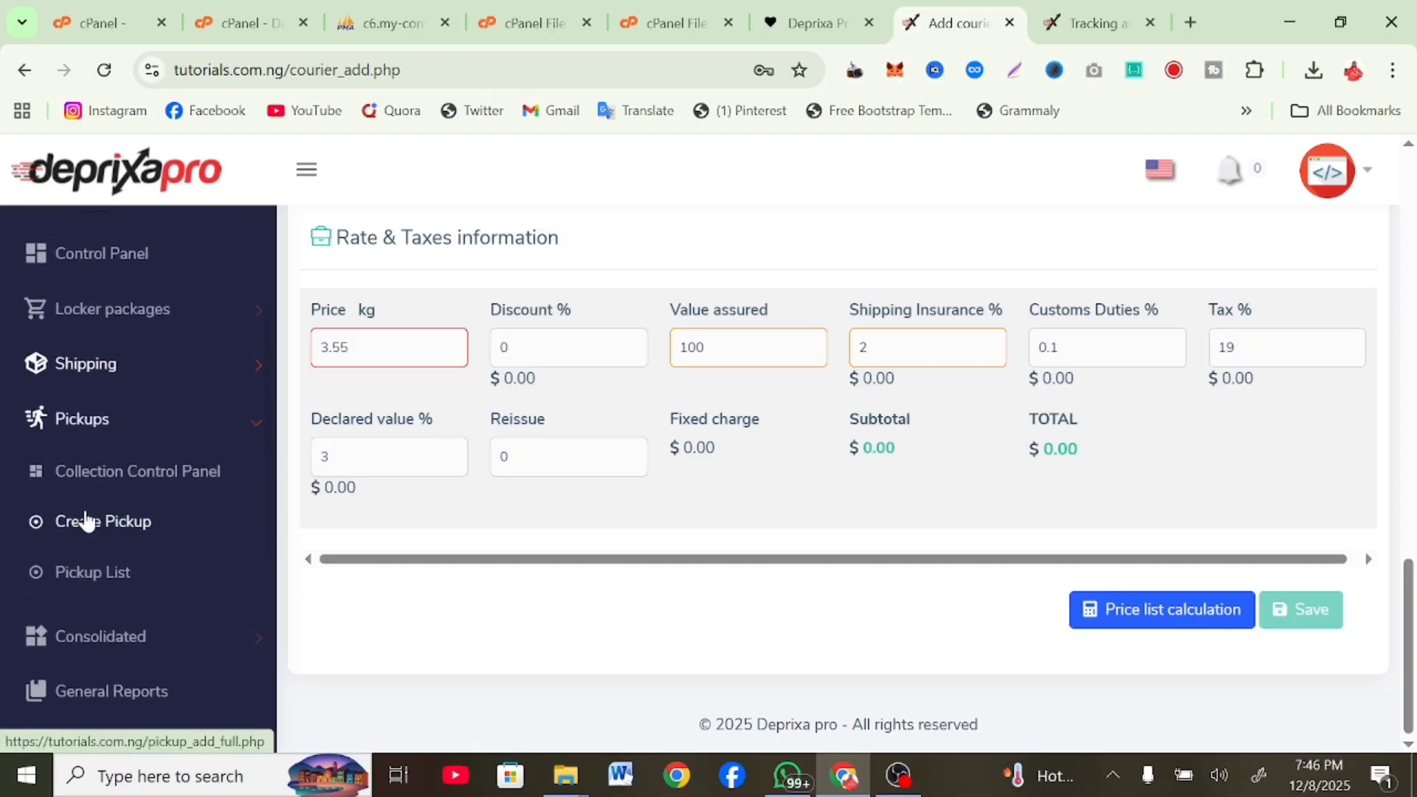
scroll(104, 583, down, 3)
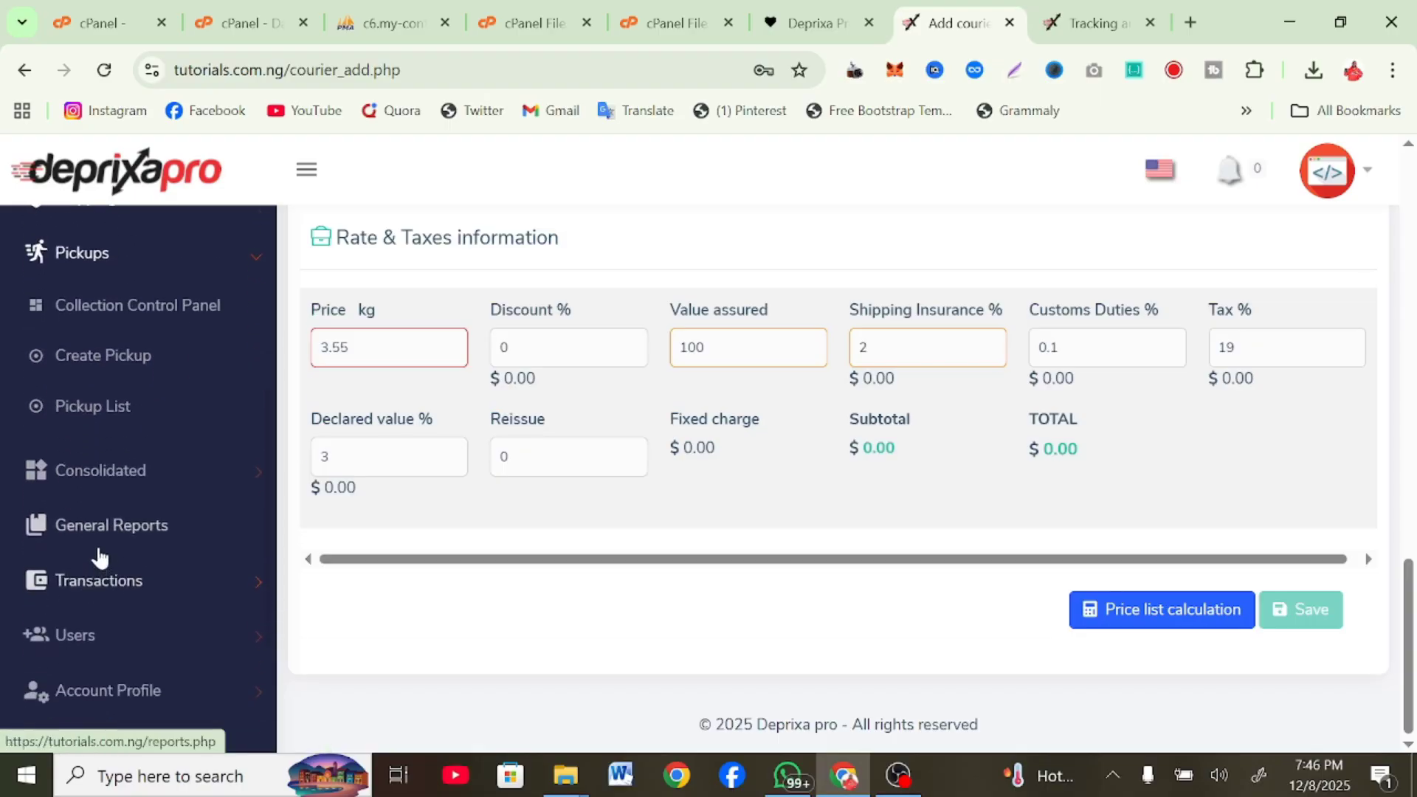
click(118, 496)
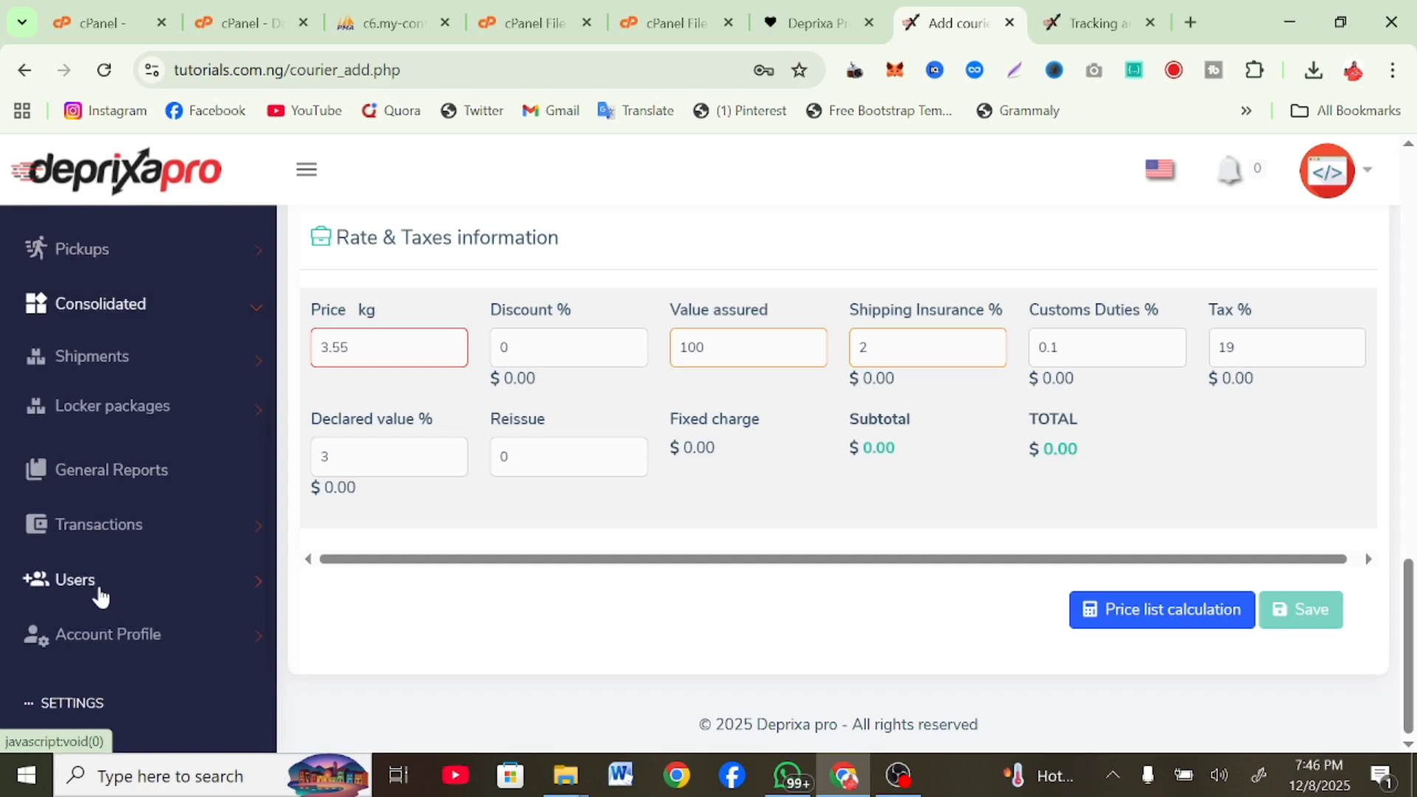
click(132, 563)
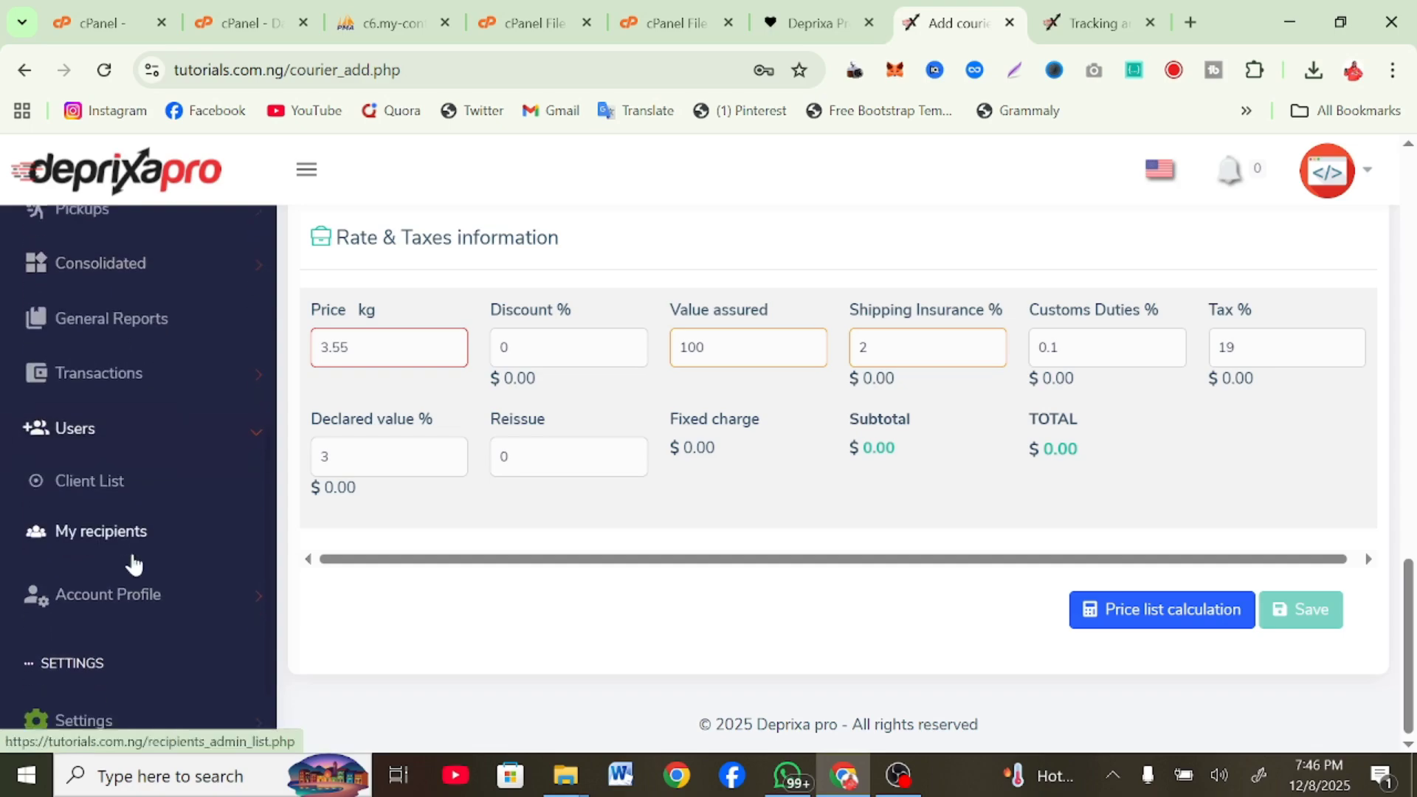
scroll(125, 515, down, 1)
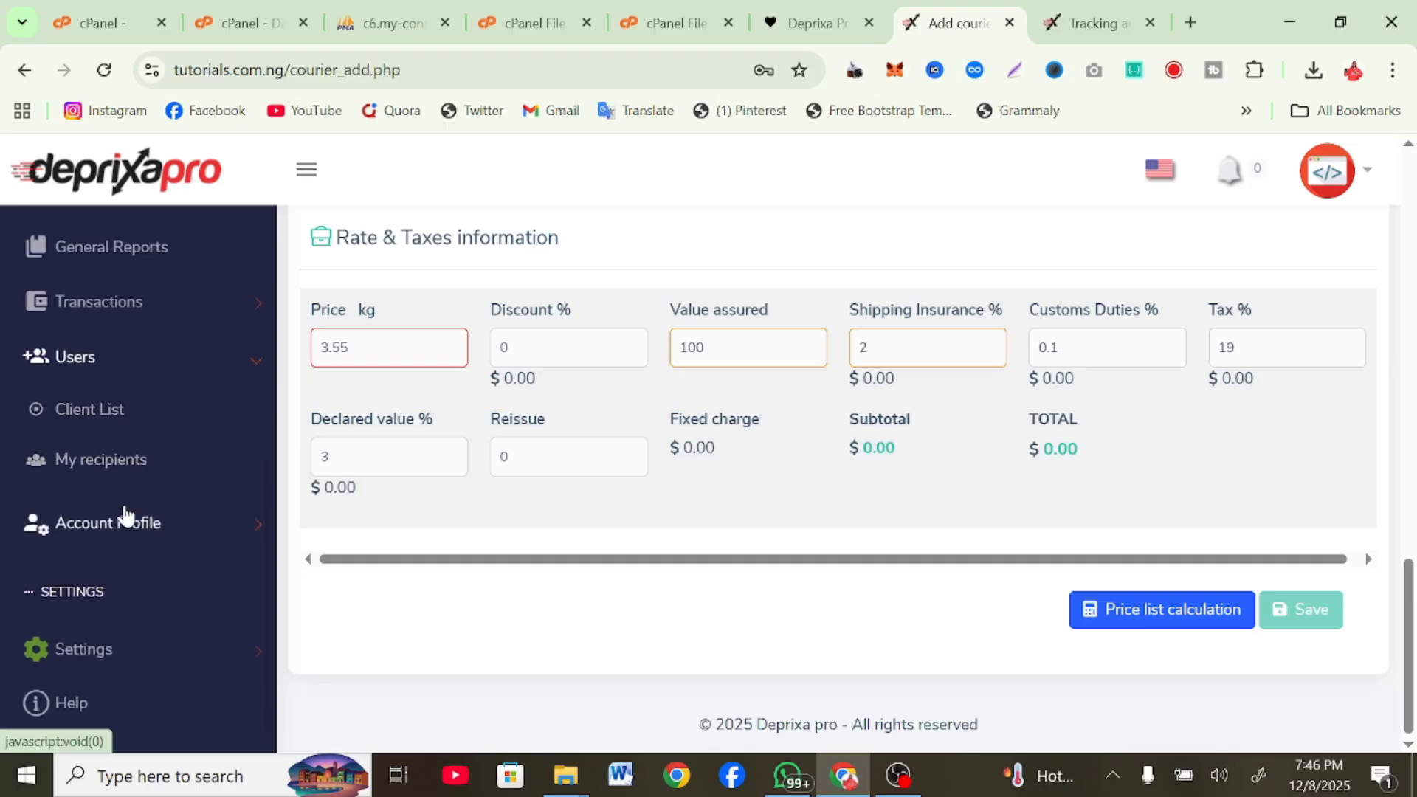
click(85, 649)
Review the timezone, language and currency settings, then expand the Logistics group
scroll(118, 582, down, 2)
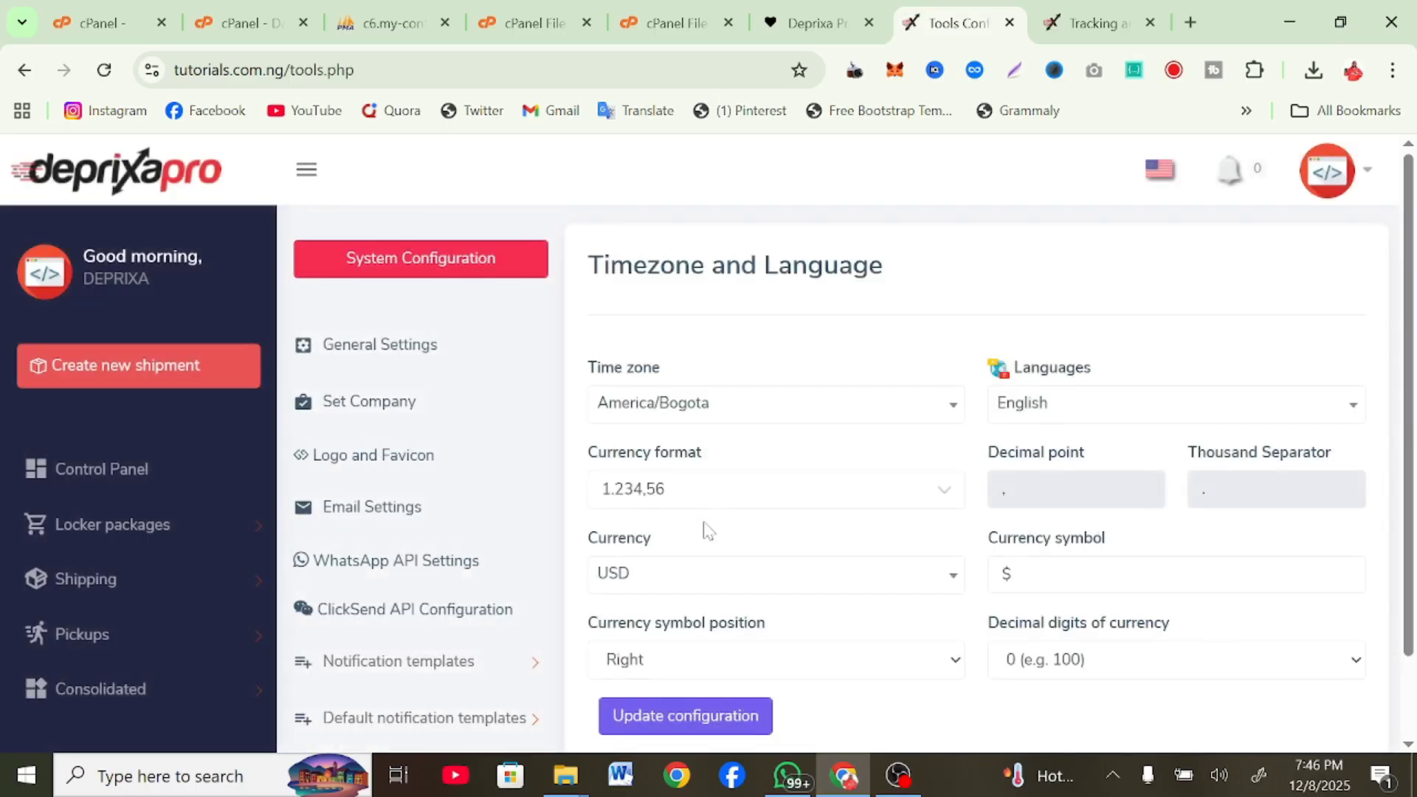
scroll(707, 529, down, 2)
scroll(707, 529, up, 2)
scroll(702, 528, down, 2)
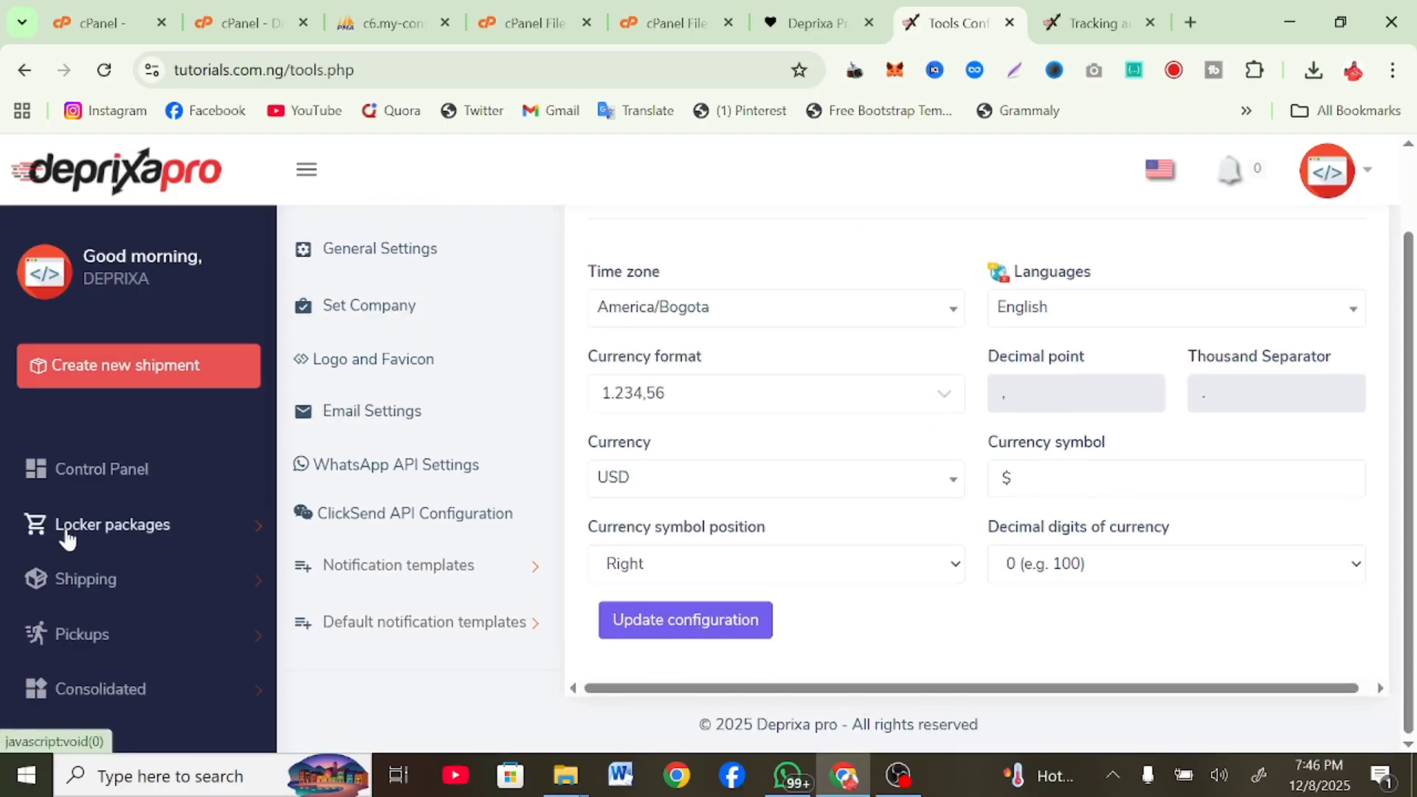
scroll(63, 538, down, 10)
scroll(65, 537, up, 3)
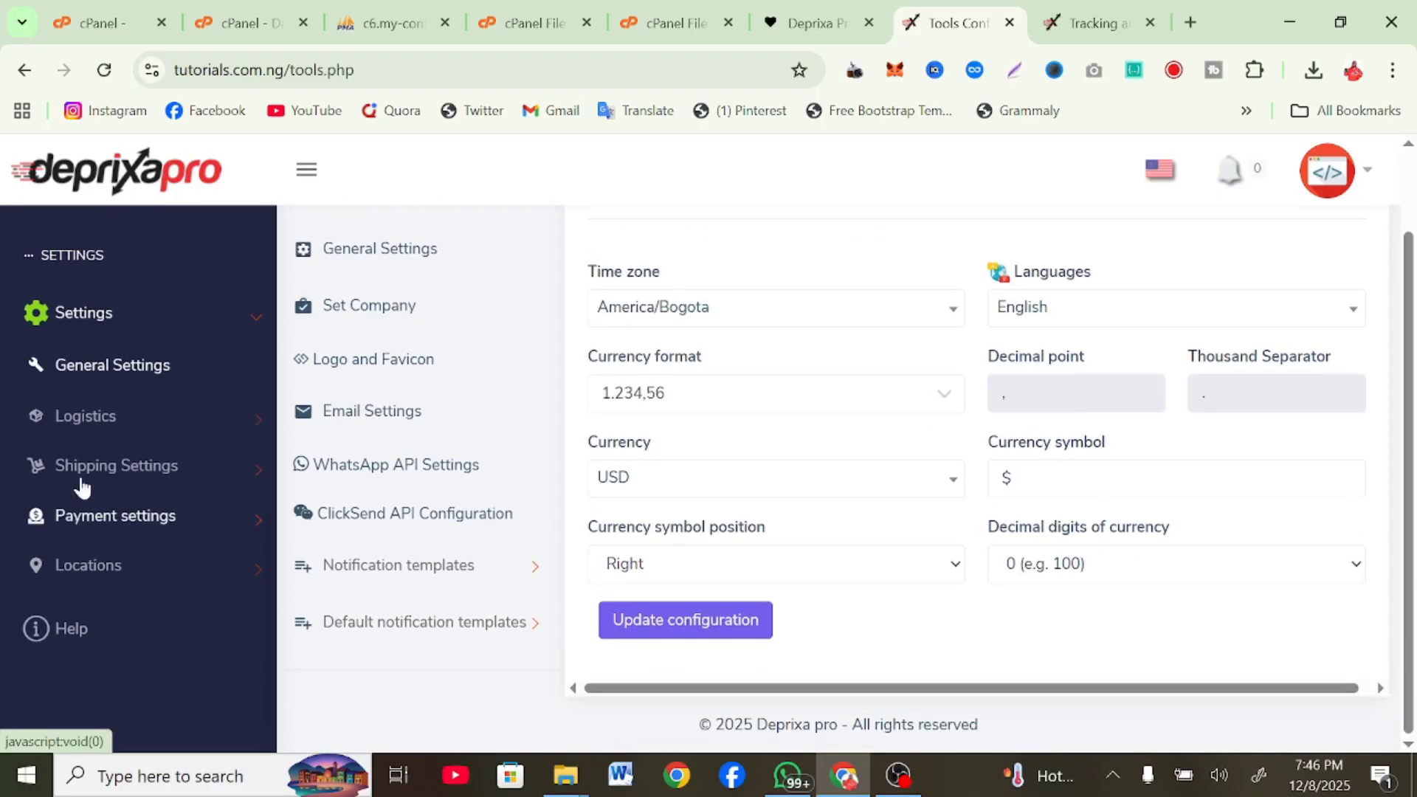
click(86, 419)
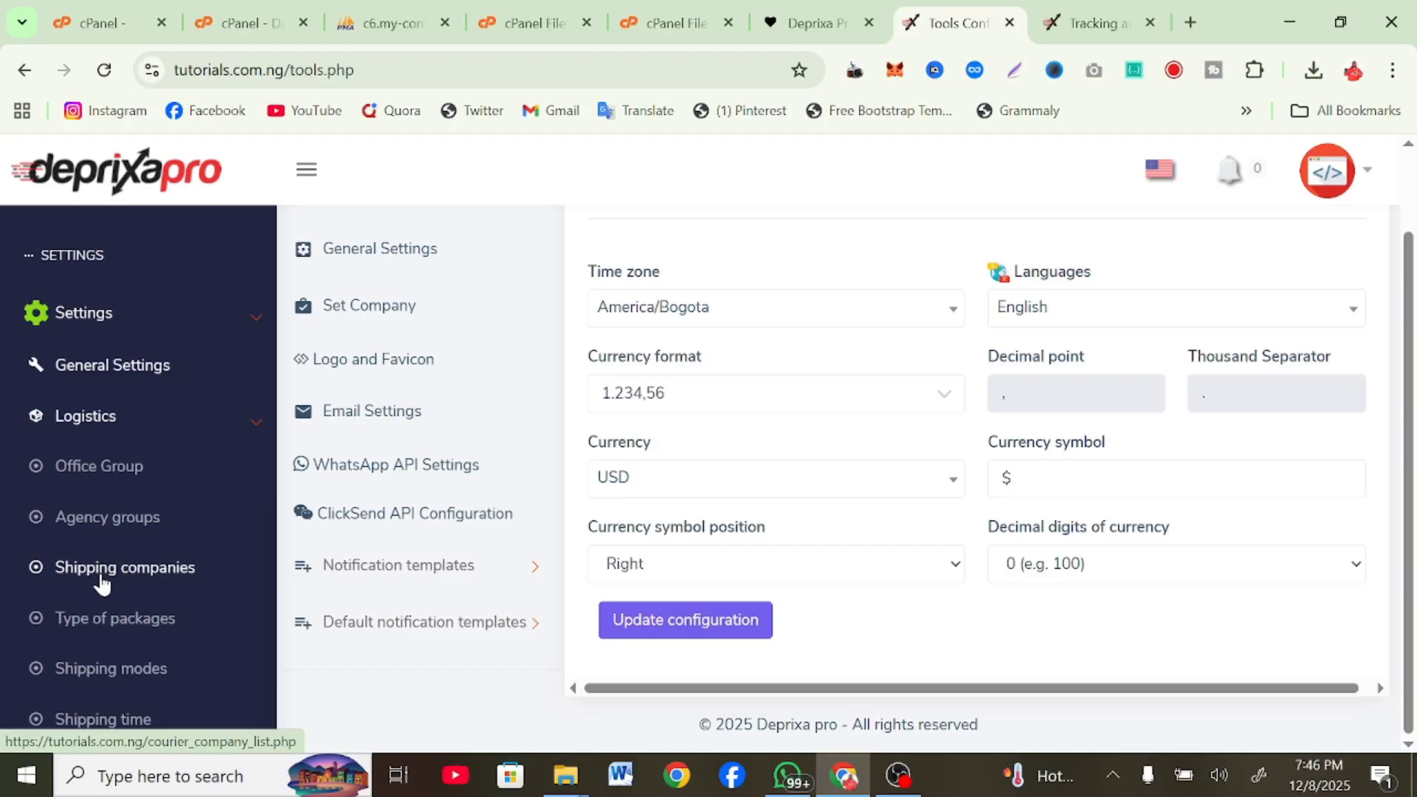
Expand the Shipping Settings and Payment settings groups in the sidebar
scroll(102, 583, down, 1)
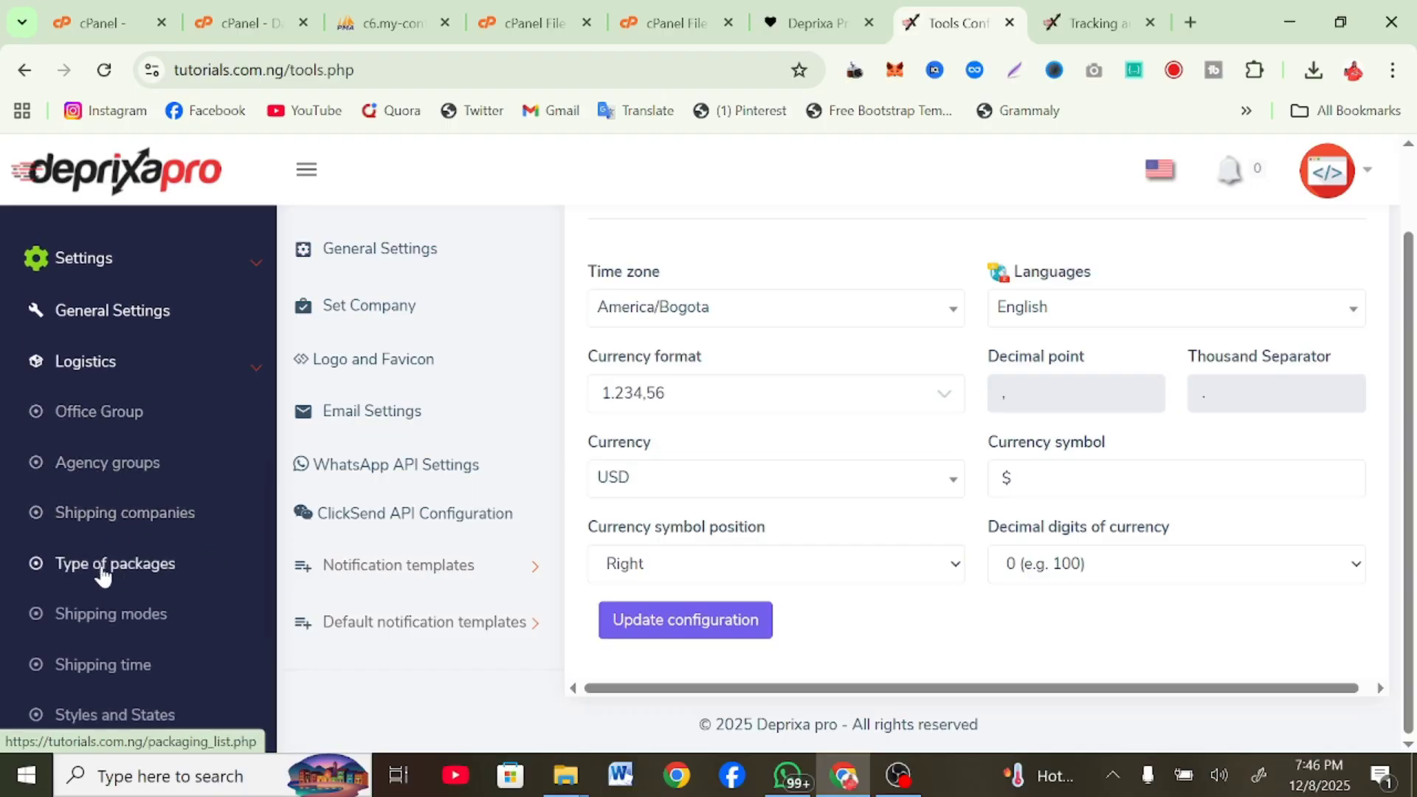
scroll(153, 576, down, 1)
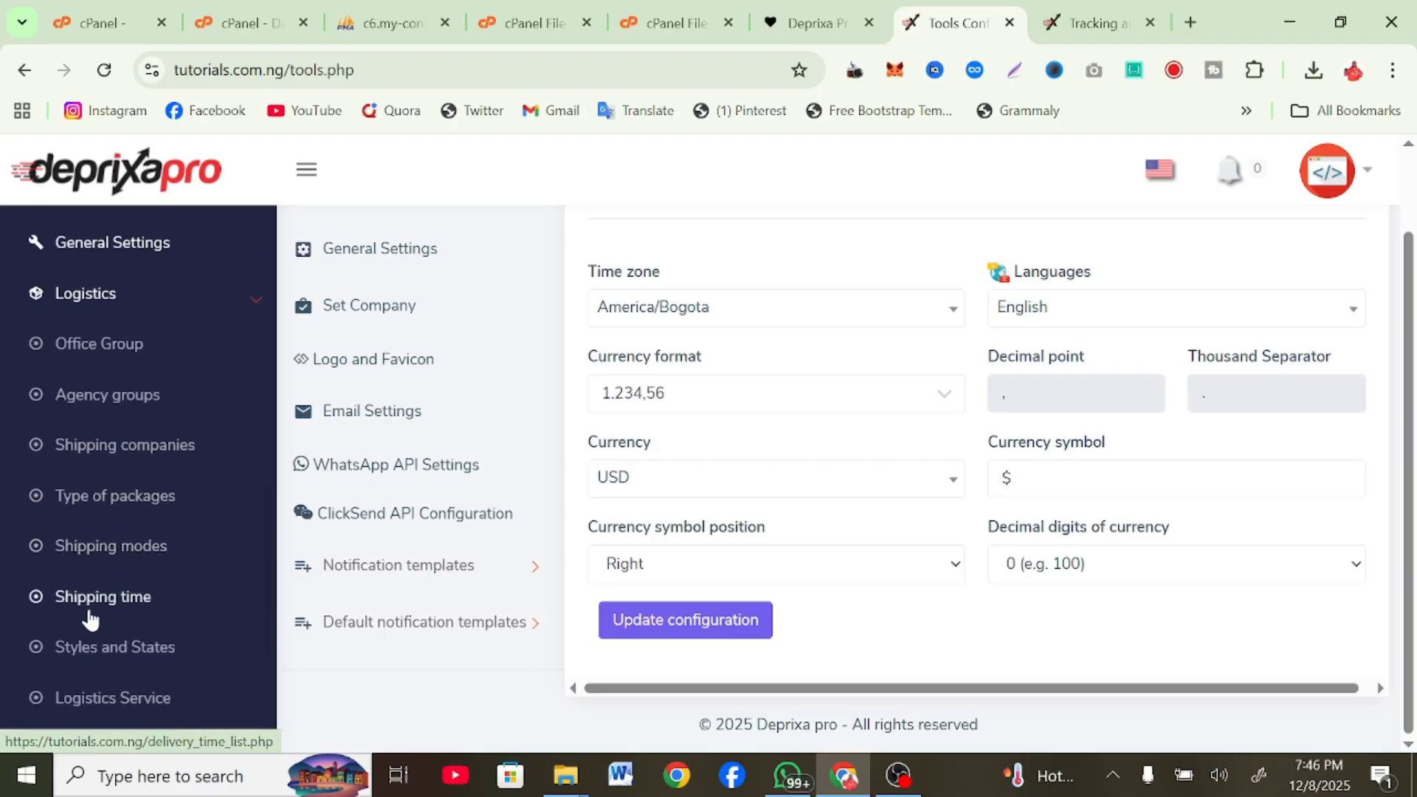
scroll(150, 613, down, 2)
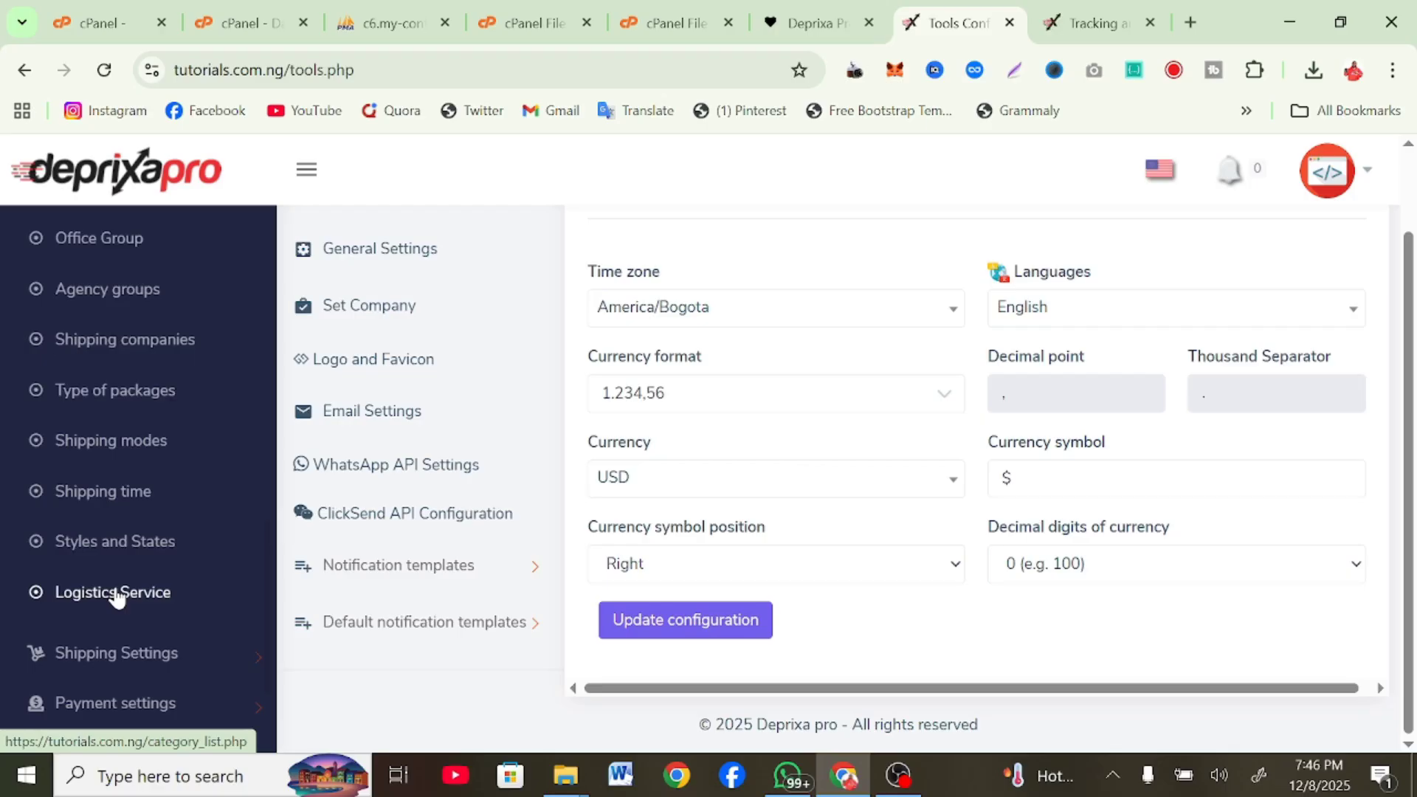
scroll(111, 587, down, 1)
scroll(92, 591, down, 1)
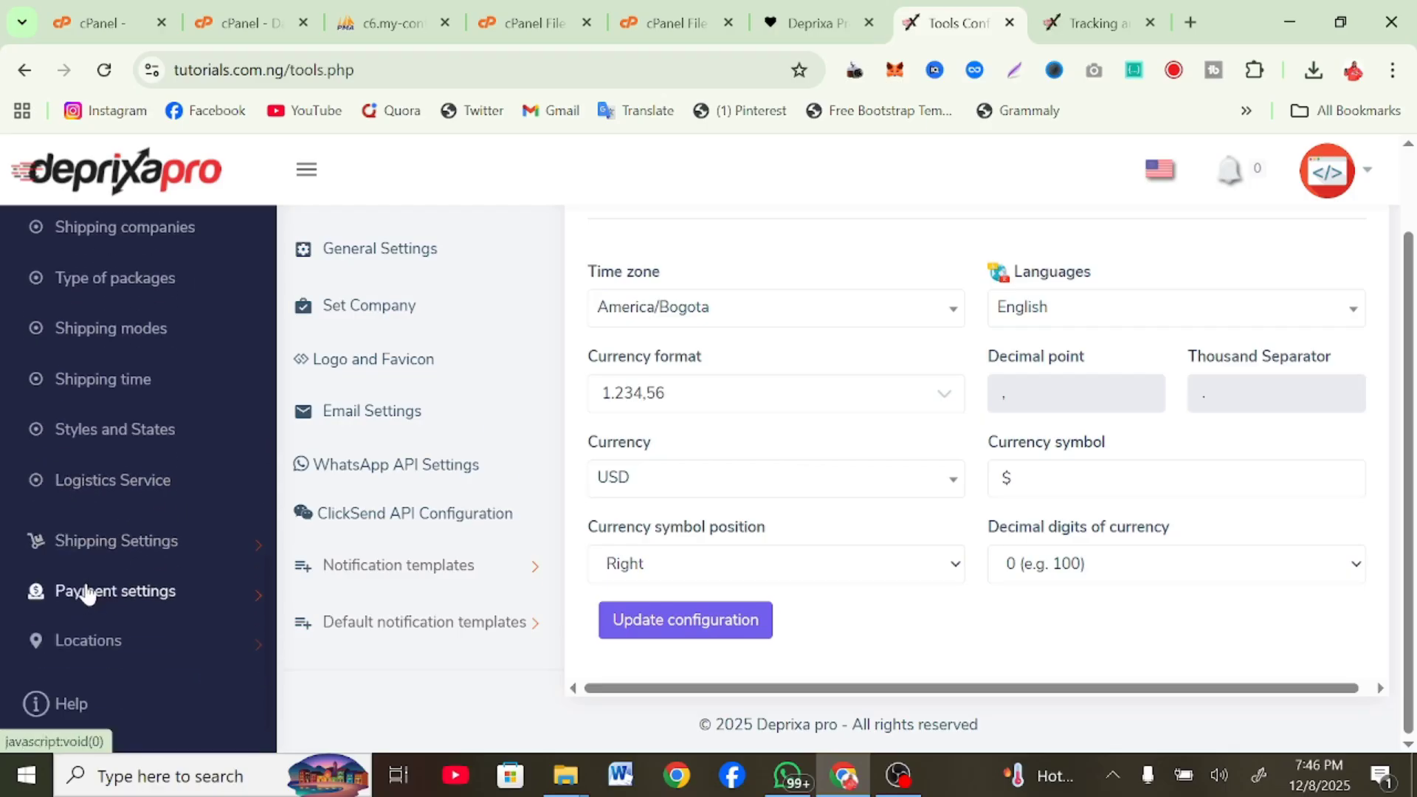
click(167, 552)
scroll(164, 557, up, 3)
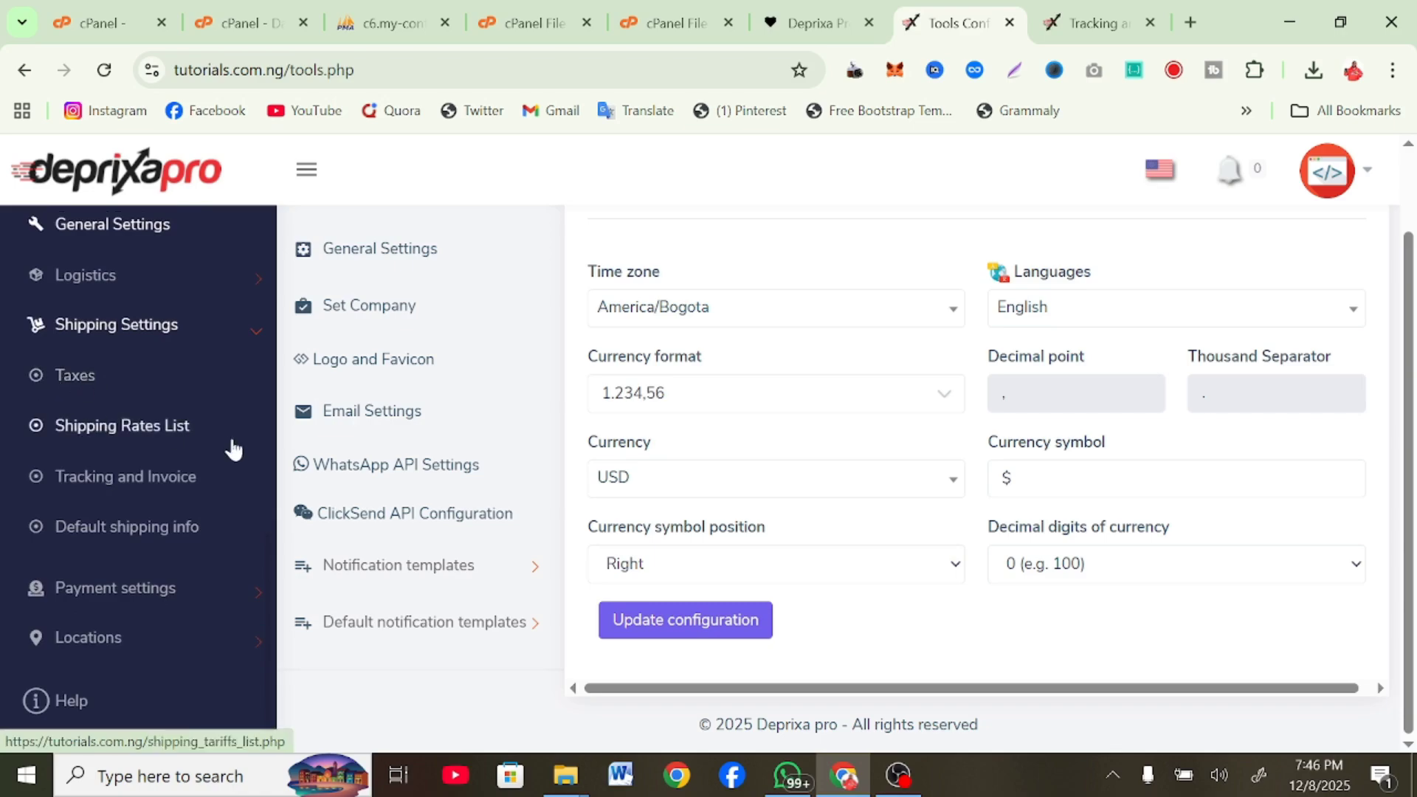
scroll(212, 547, up, 1)
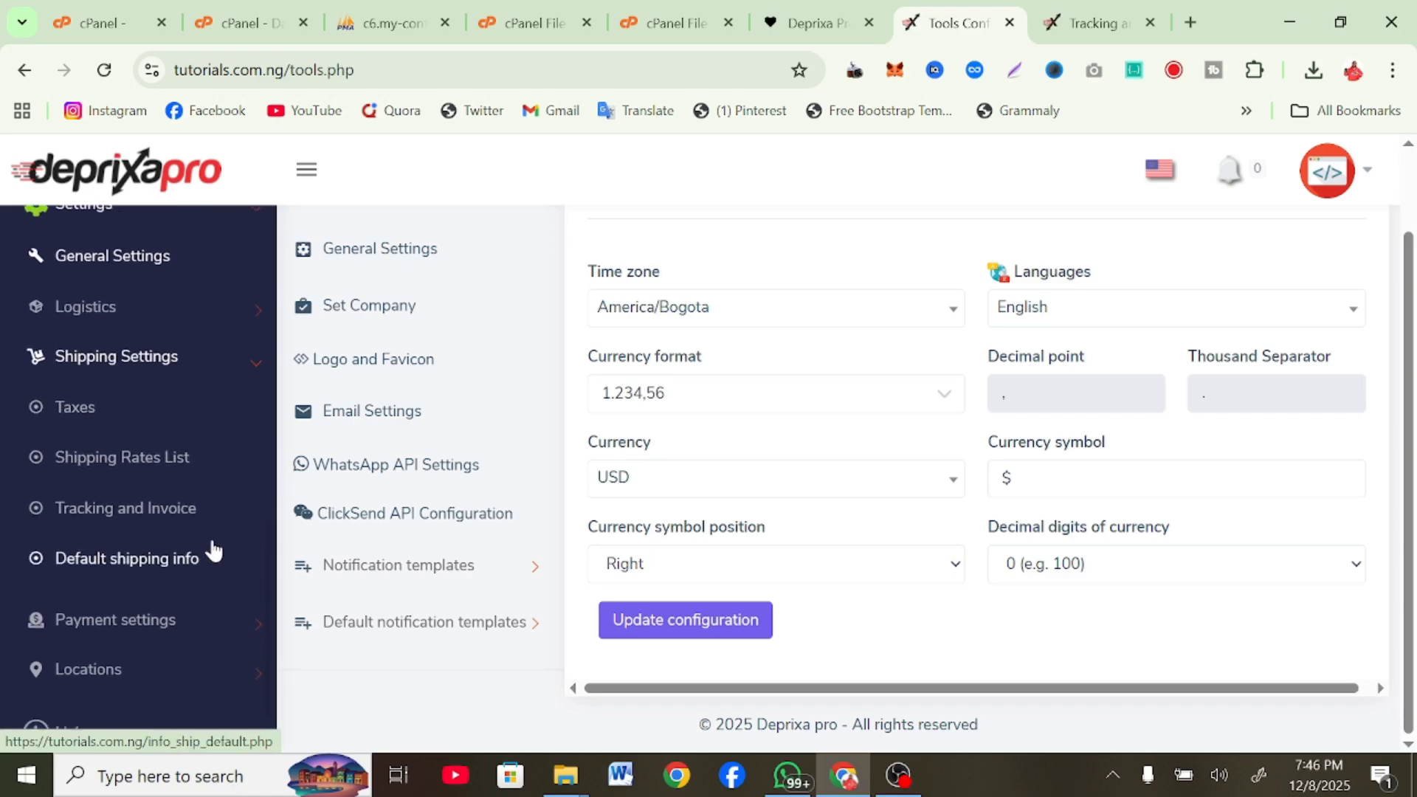
click(183, 623)
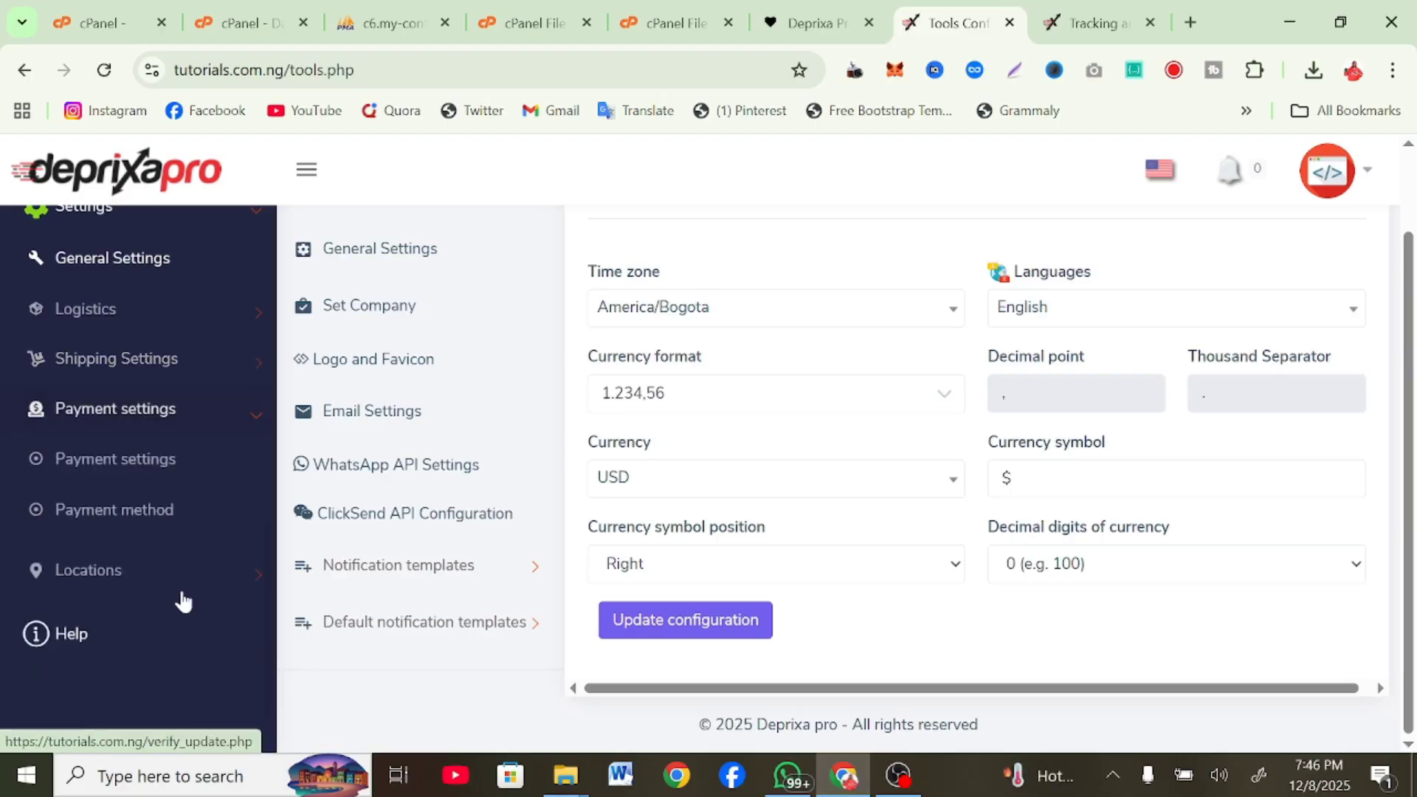
Review active payment methods: Cash_payment, Paypal, Stripe, Paystack and Wire transfer
click(87, 463)
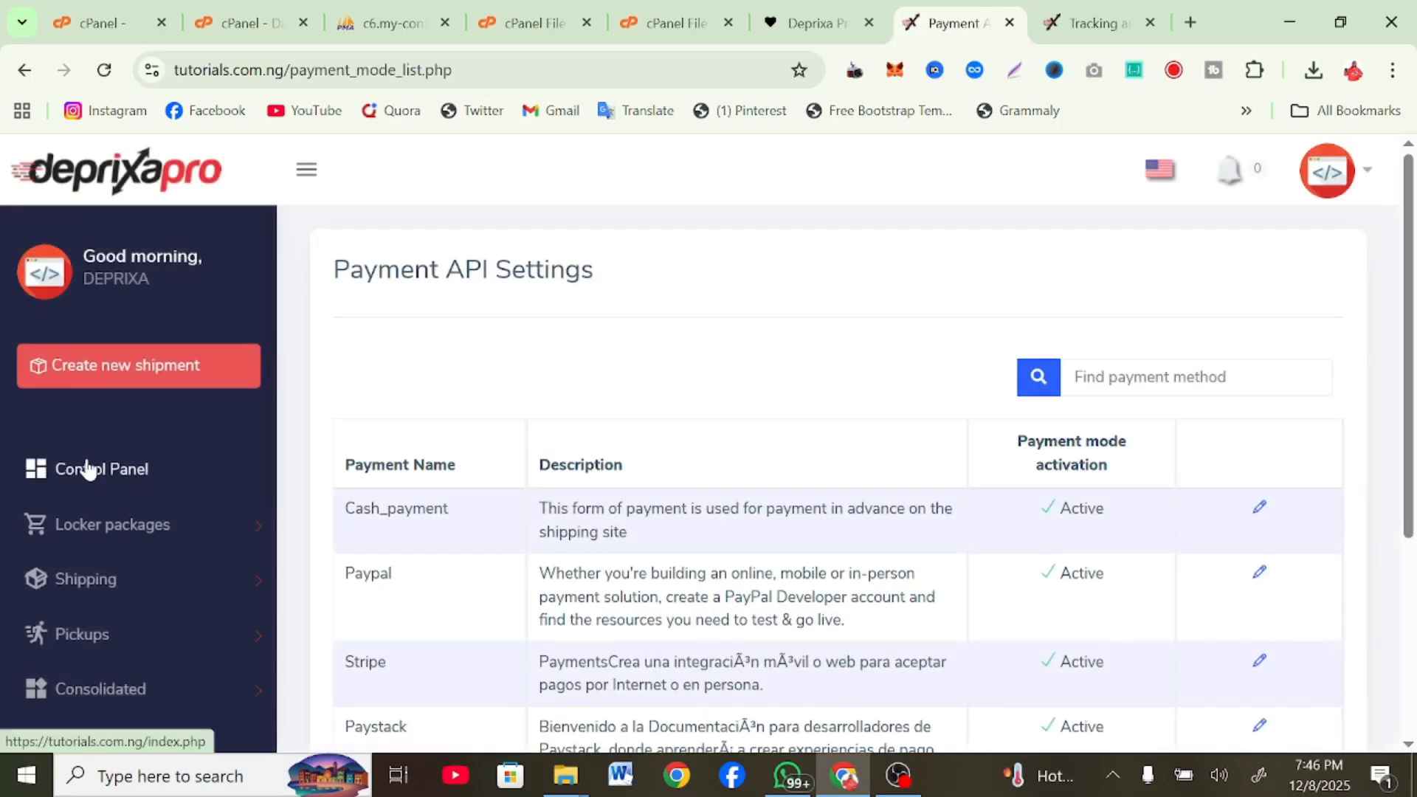
scroll(424, 533, down, 3)
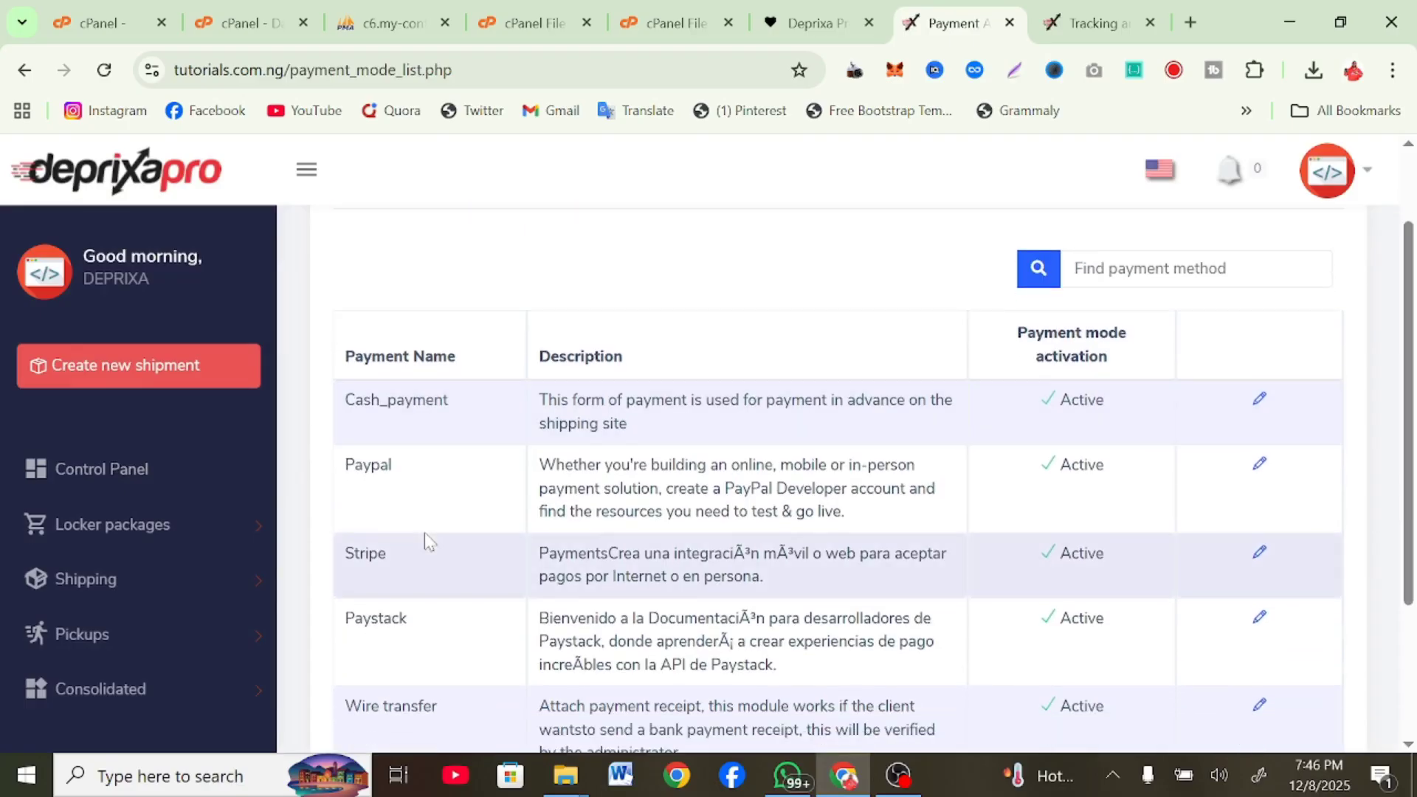
scroll(413, 524, down, 1)
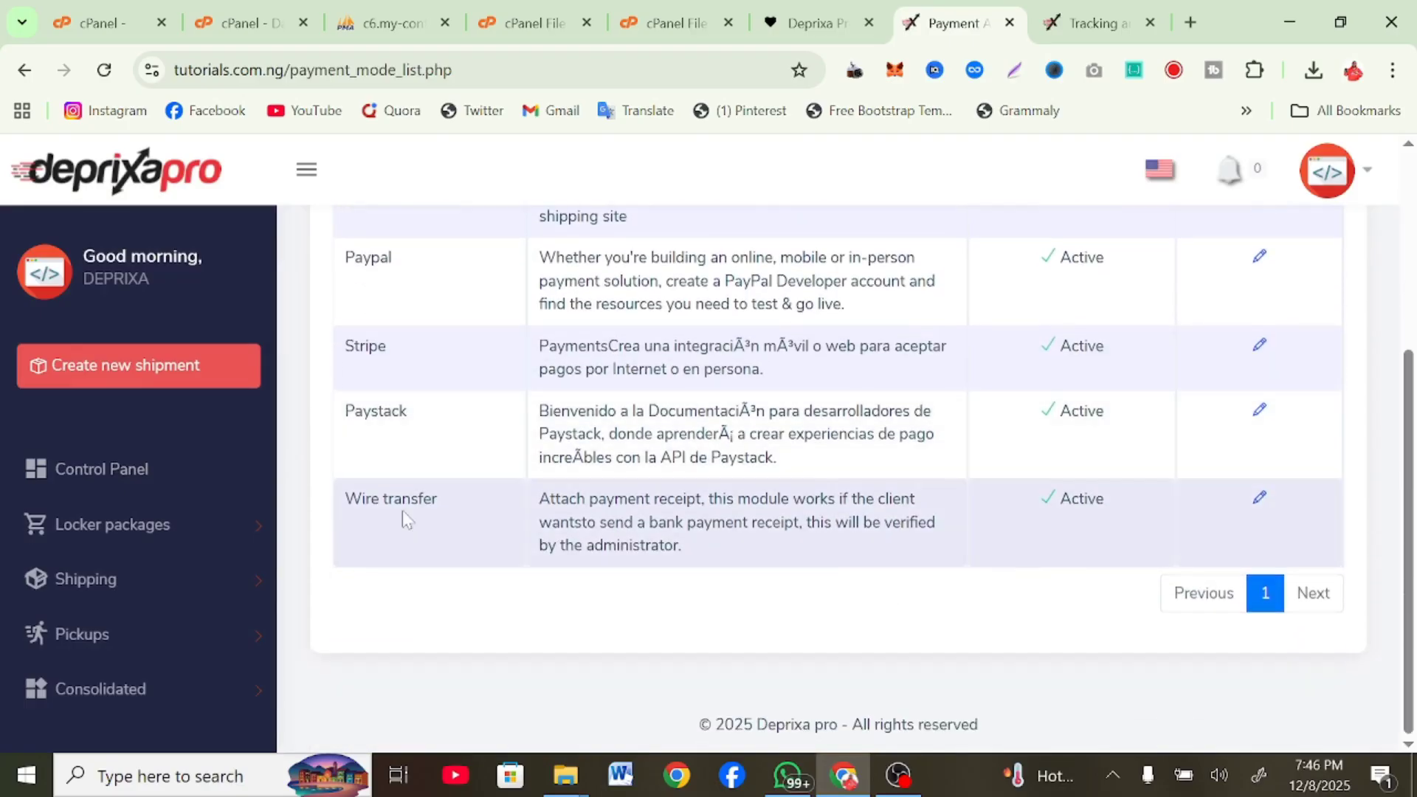
scroll(344, 447, up, 4)
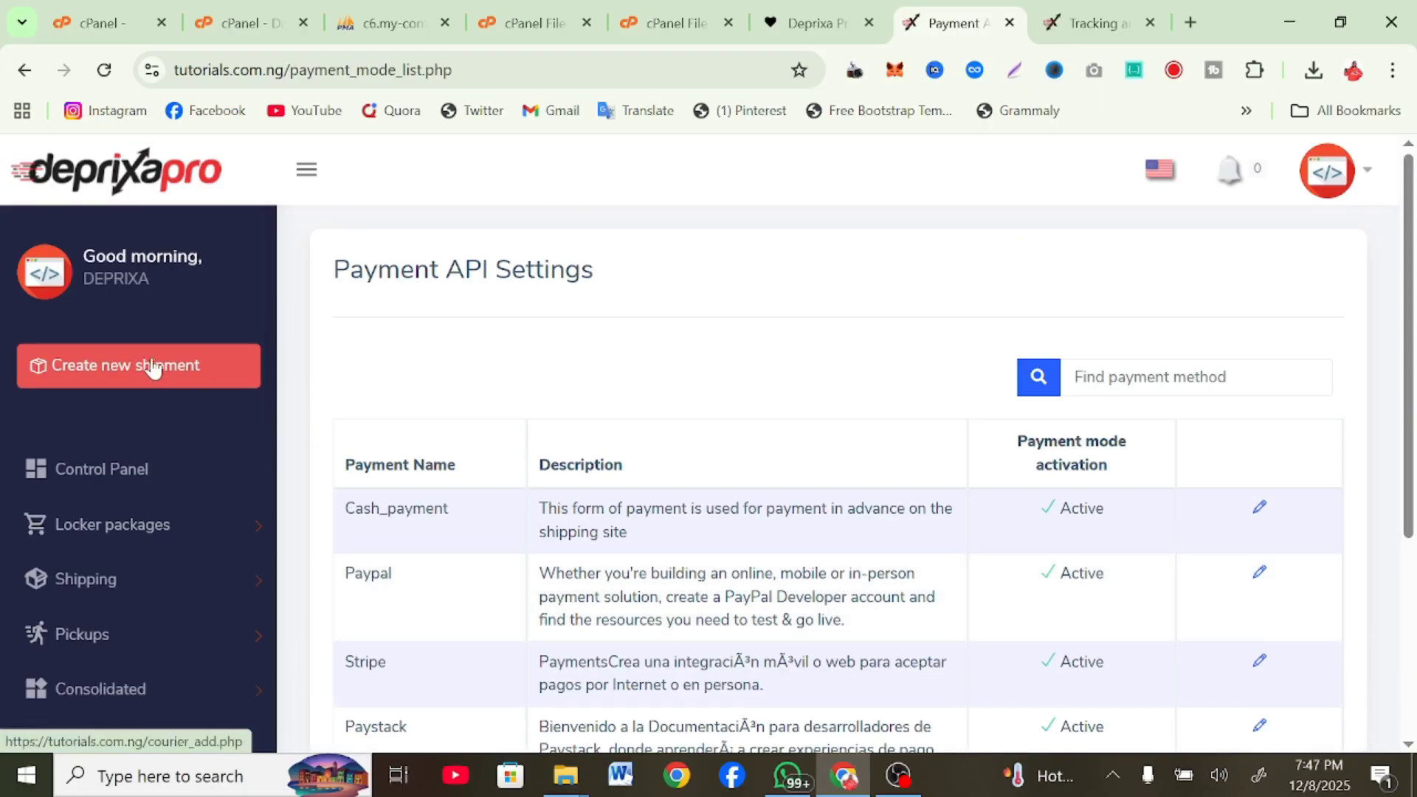
Scroll the Create Shipment form, then open the empty List of shipments under Shipping
scroll(936, 395, down, 8)
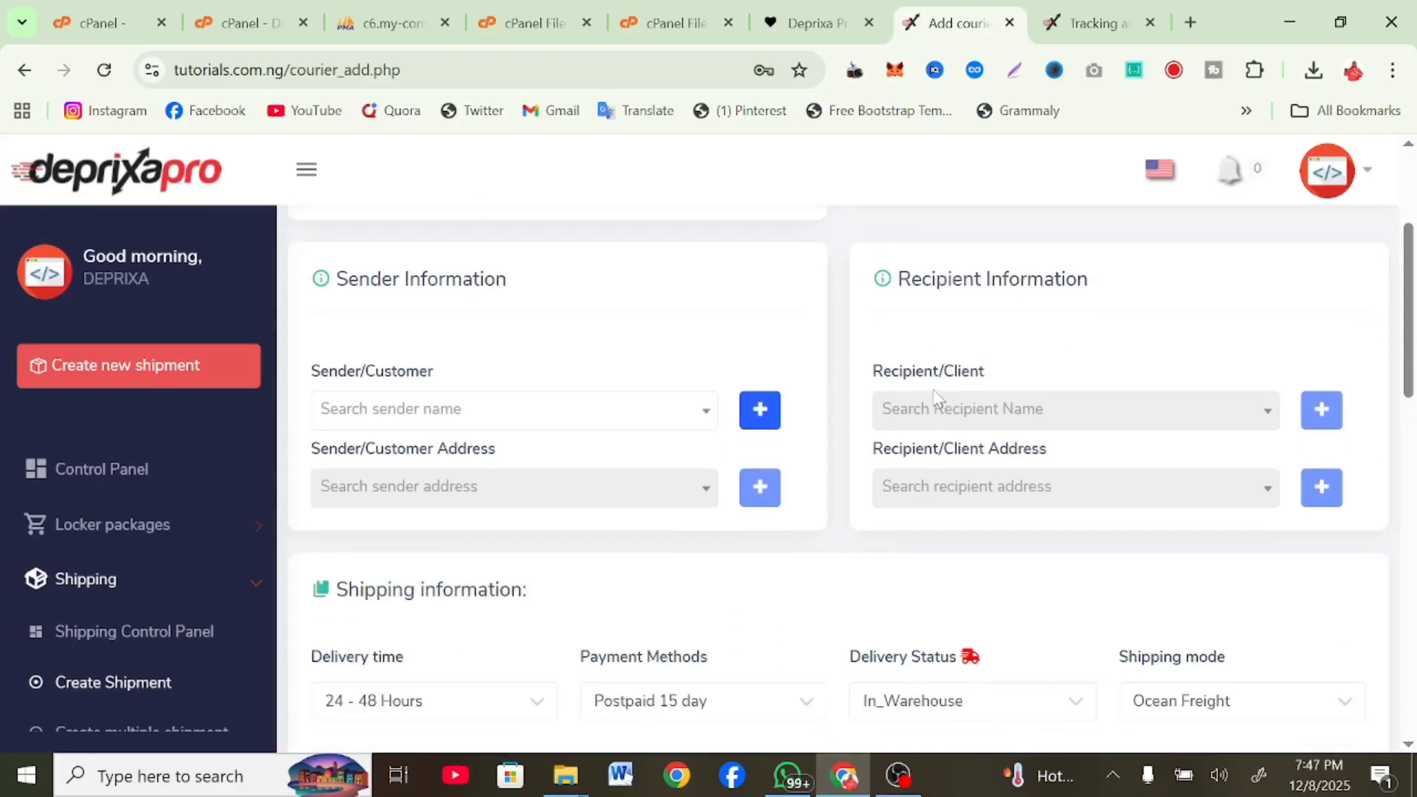
scroll(935, 397, down, 10)
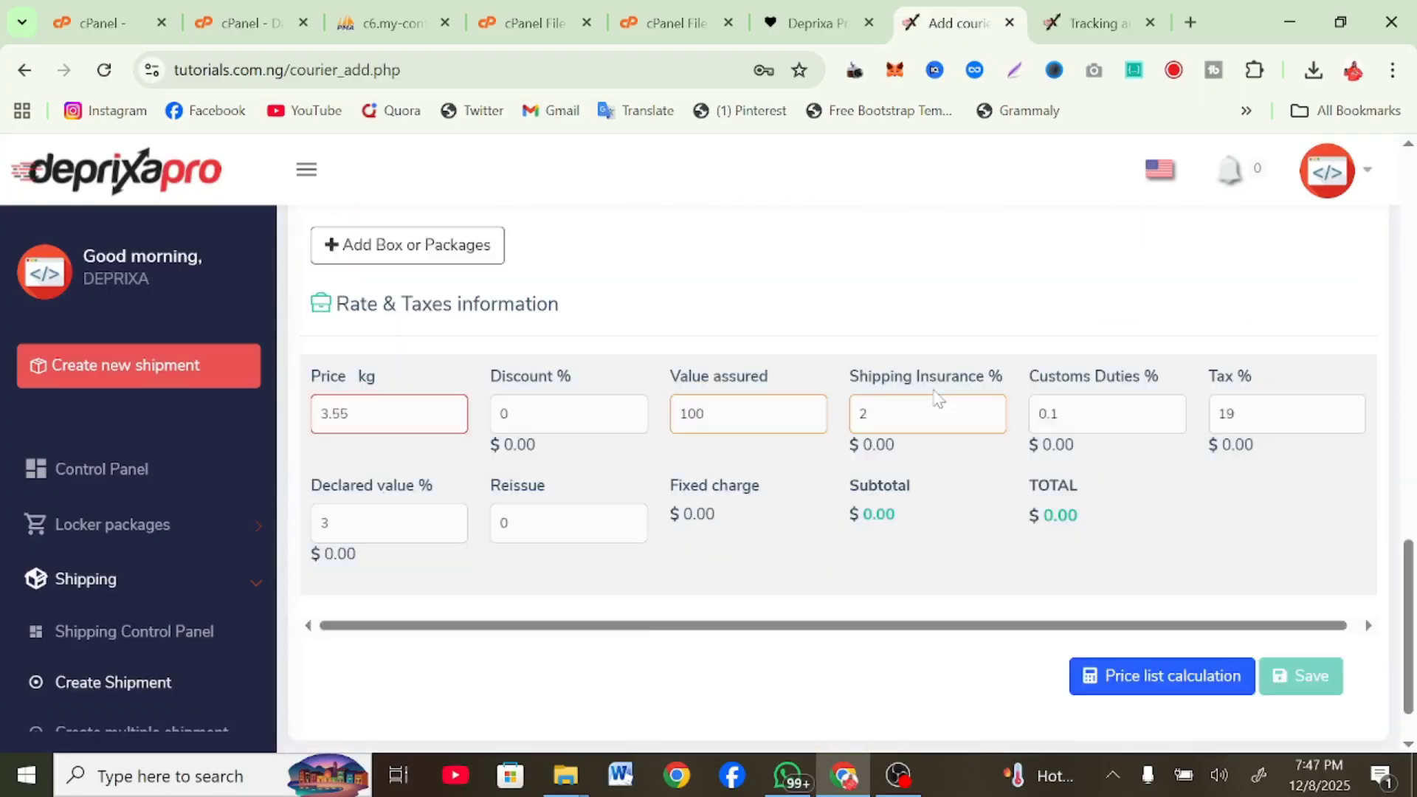
scroll(937, 398, up, 10)
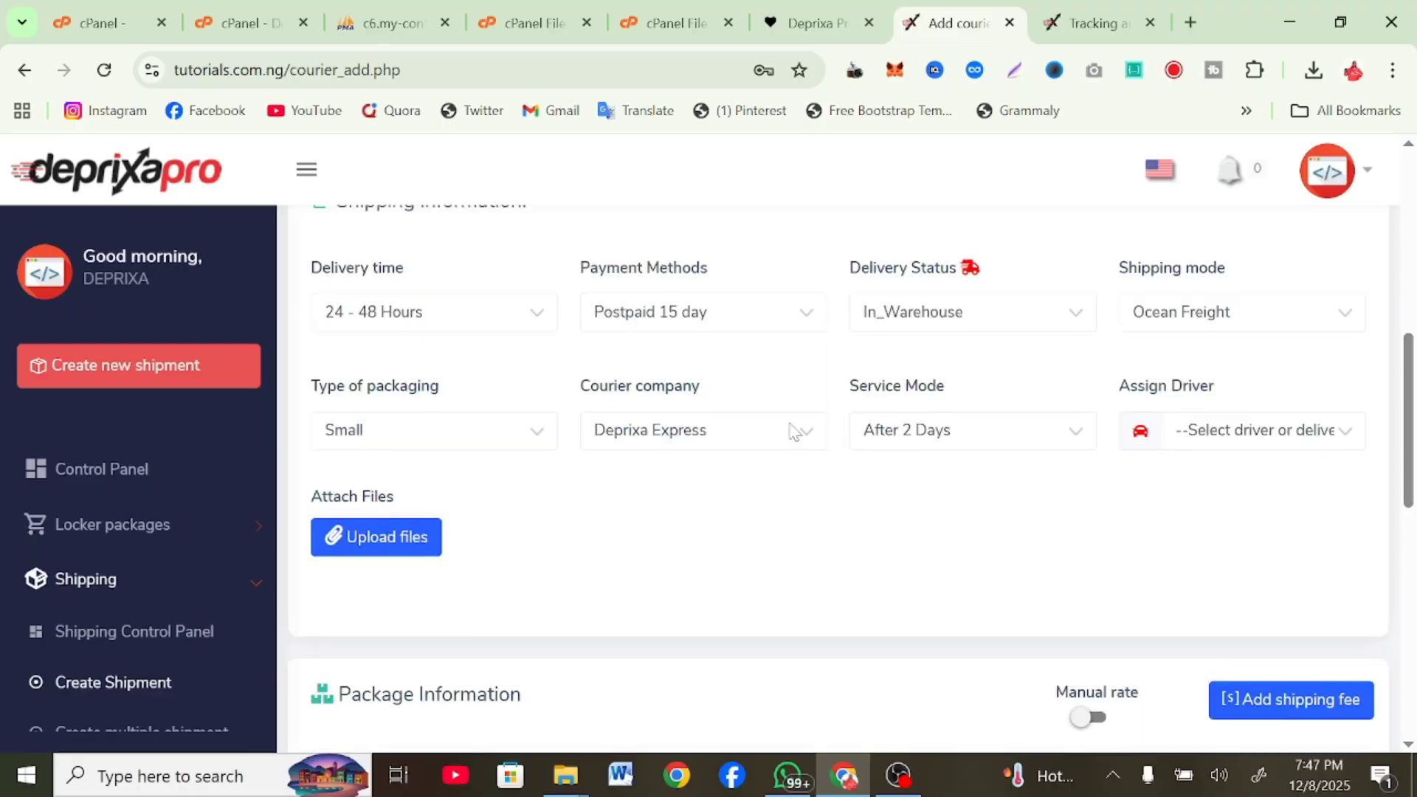
click(126, 583)
scroll(126, 588, down, 3)
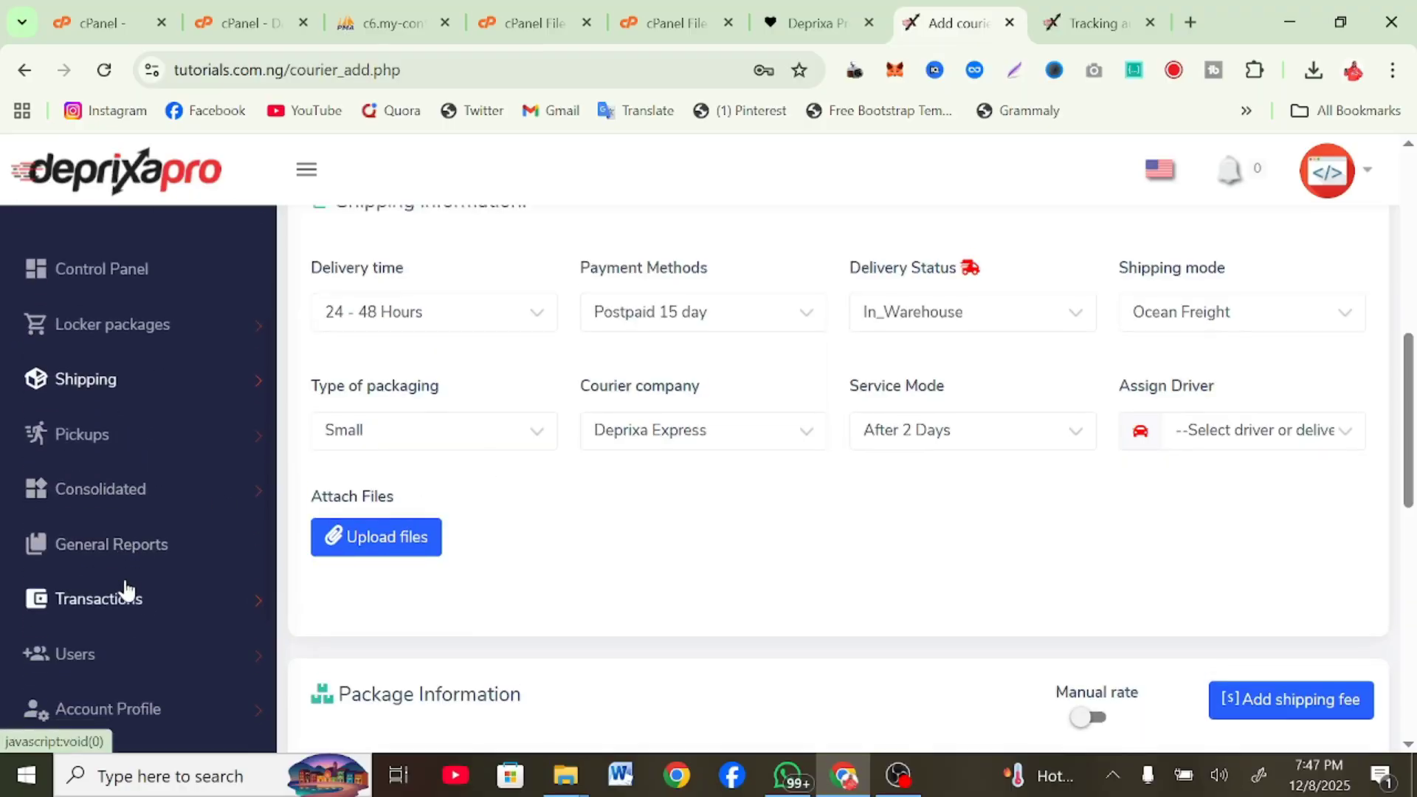
click(231, 396)
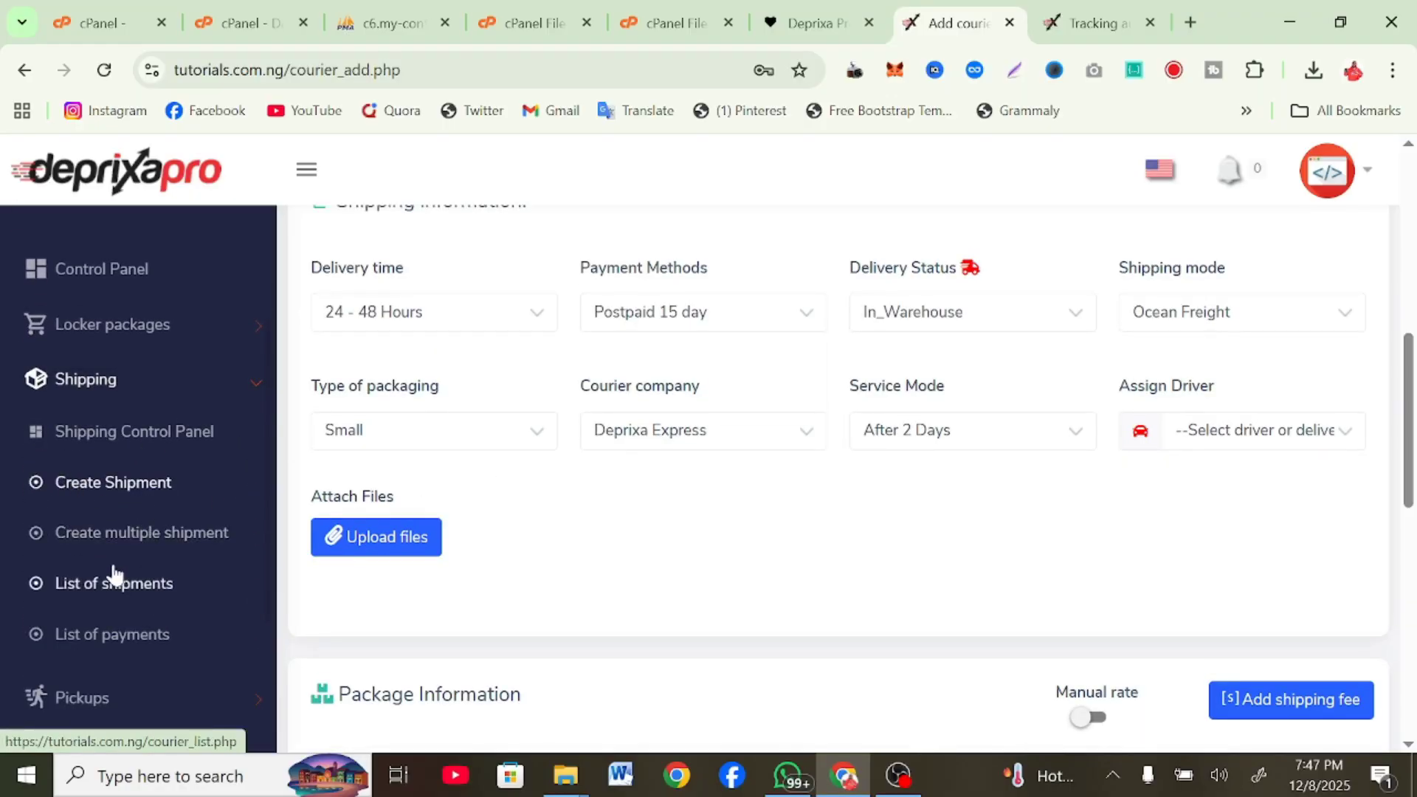
click(76, 595)
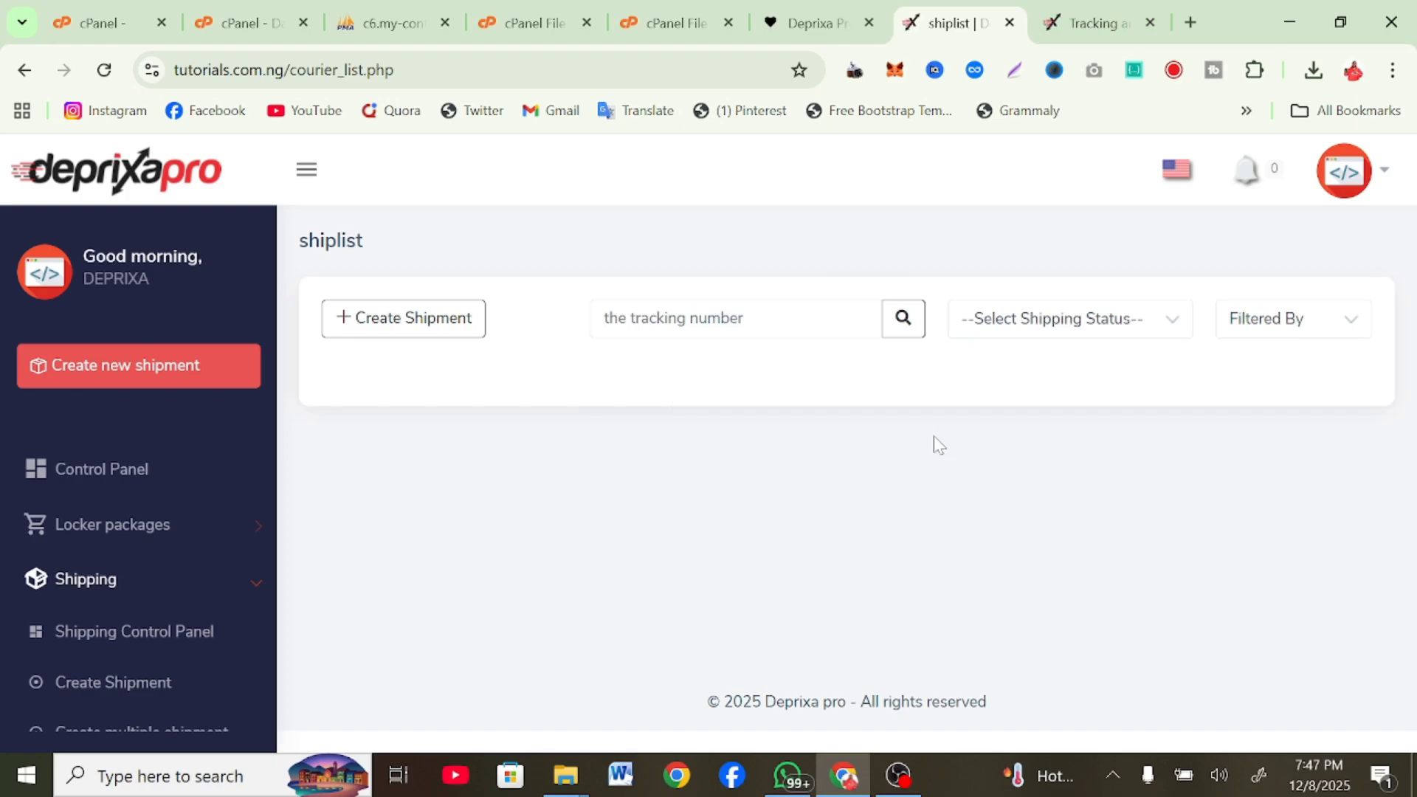
Switch to the Tracking browser tab and scroll through the public tracking.php page
click(1042, 15)
scroll(457, 656, down, 4)
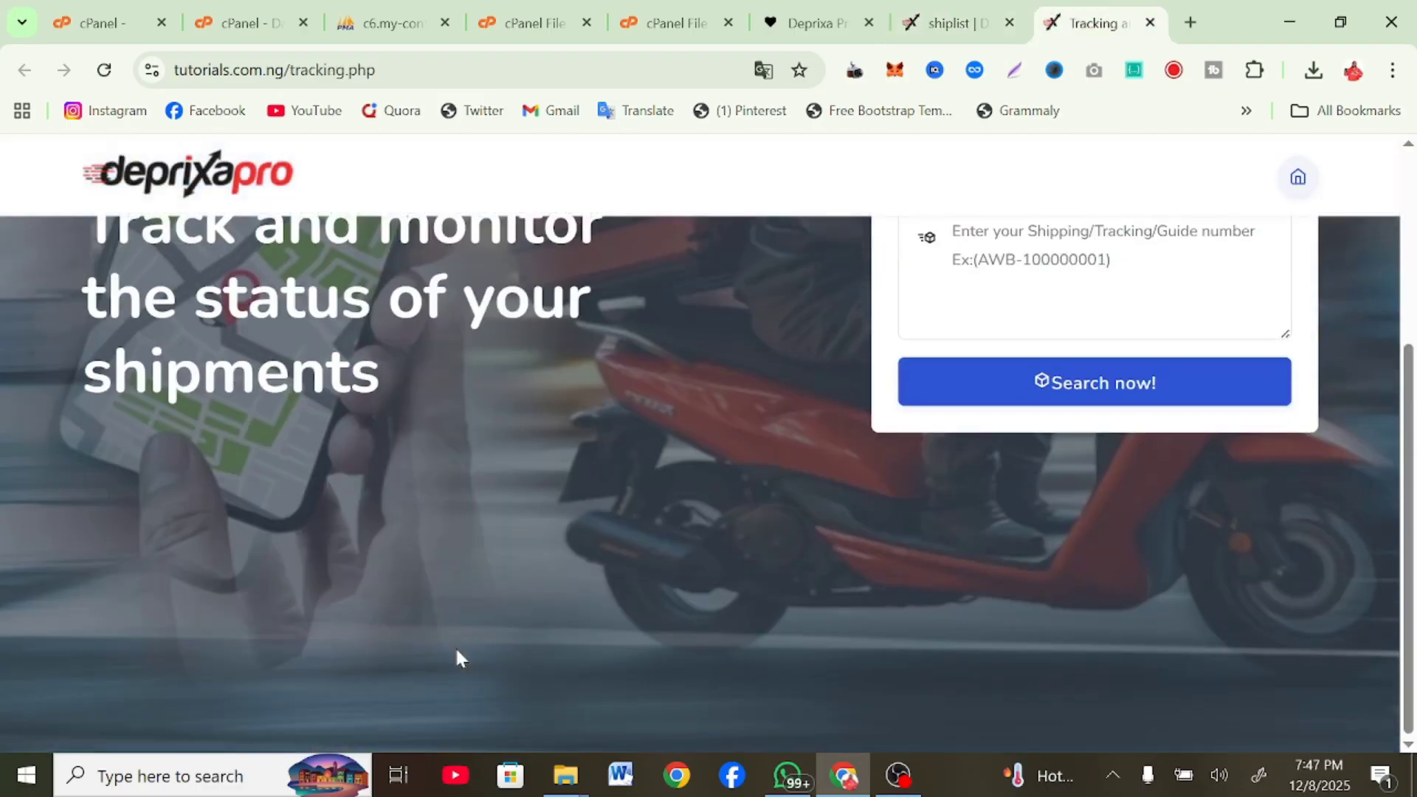
scroll(468, 608, up, 4)
scroll(466, 600, down, 3)
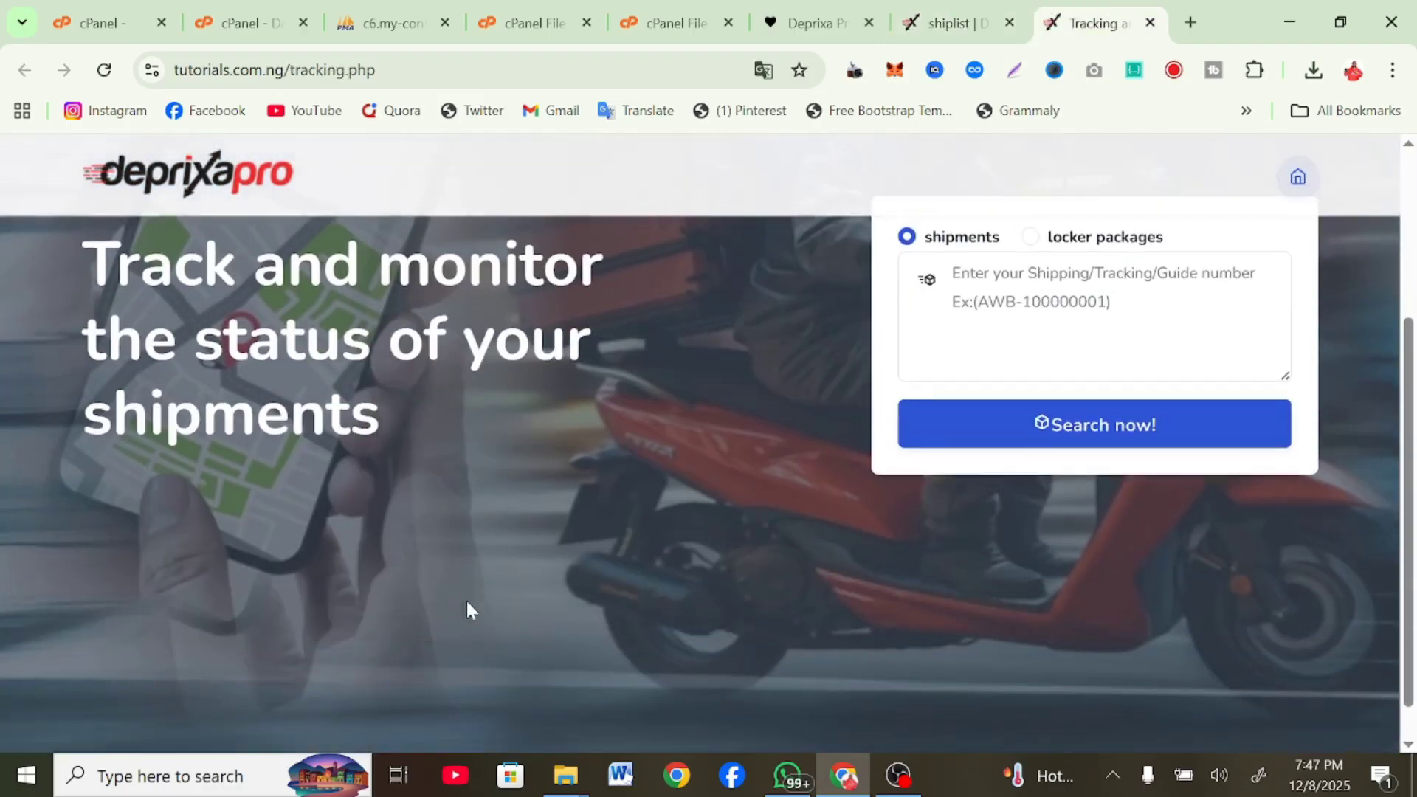
scroll(466, 599, up, 3)
scroll(468, 608, down, 4)
scroll(467, 608, up, 3)
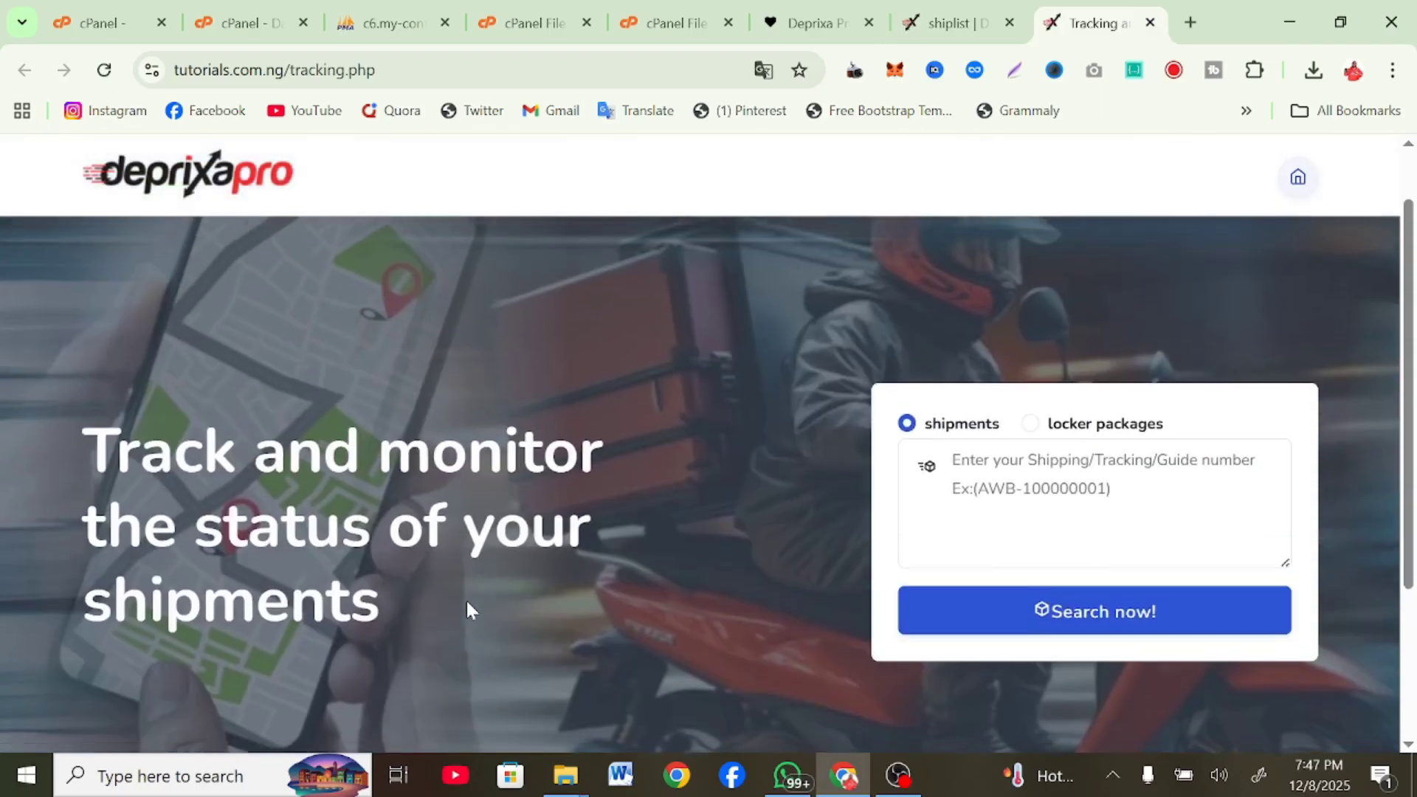